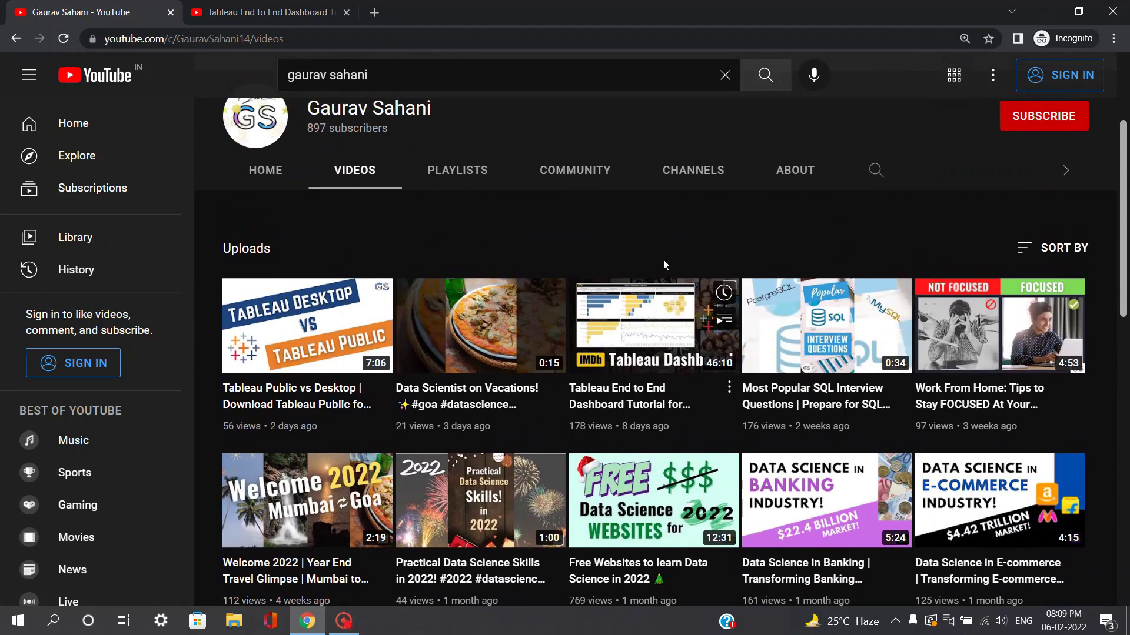
Step: Skim through the Tableau End to End Dashboard Tutorial video to preview the dashboard built in it
click(295, 12)
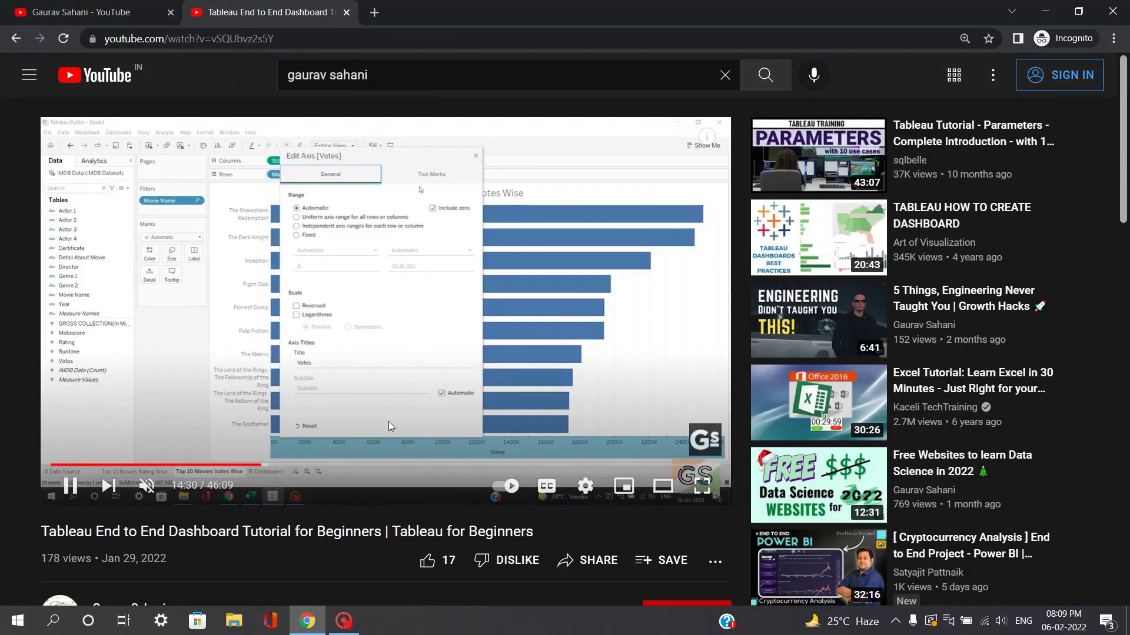
click(363, 465)
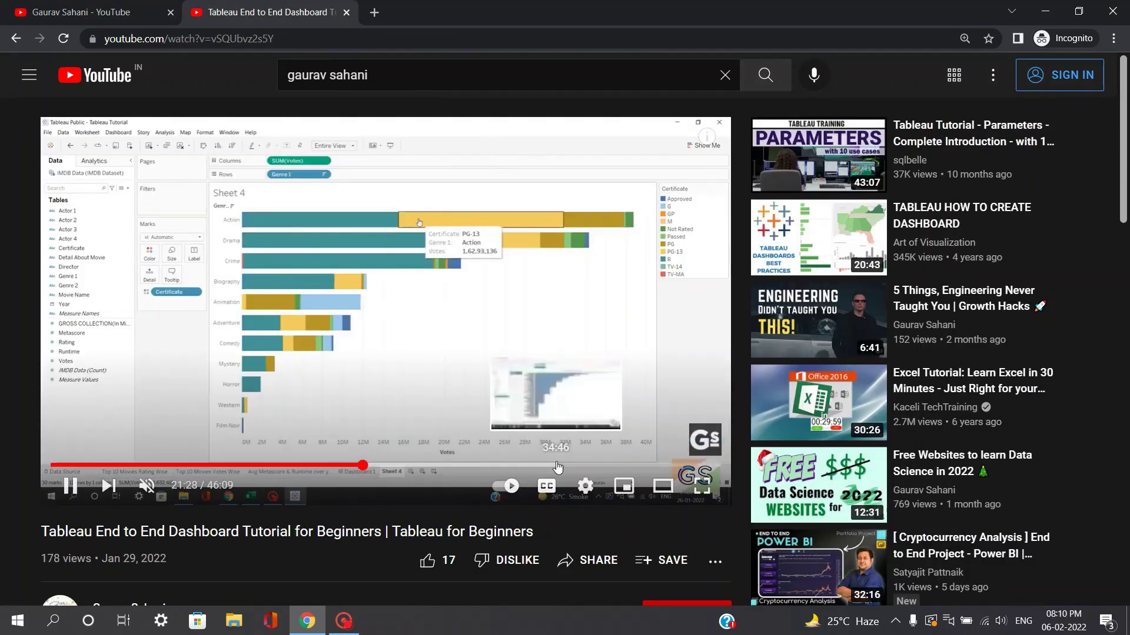
click(556, 465)
click(650, 465)
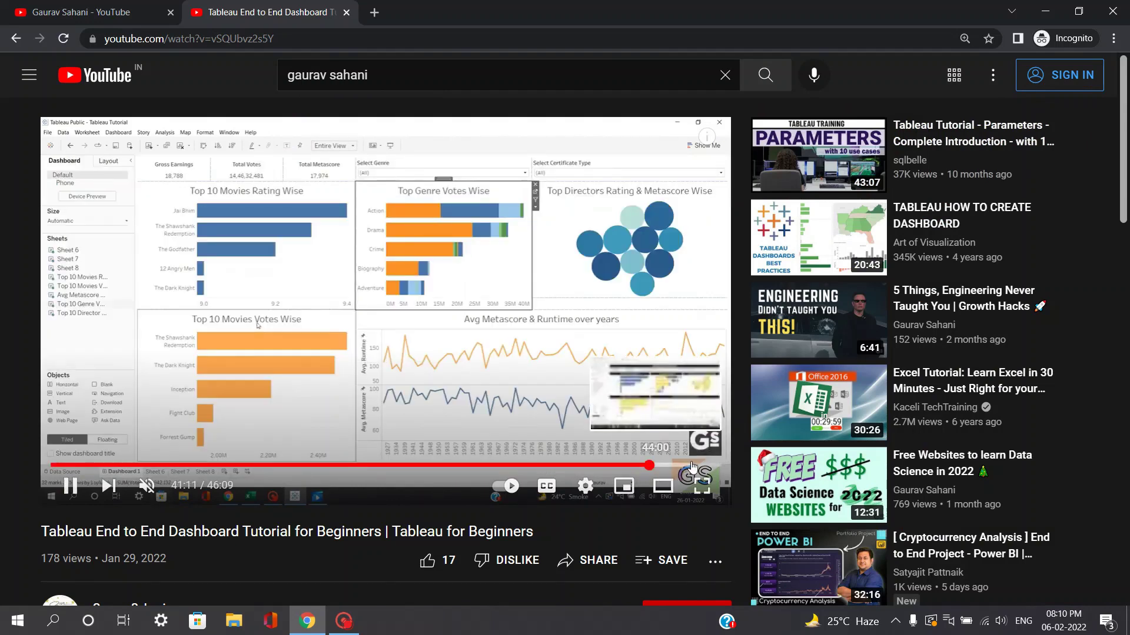
click(692, 466)
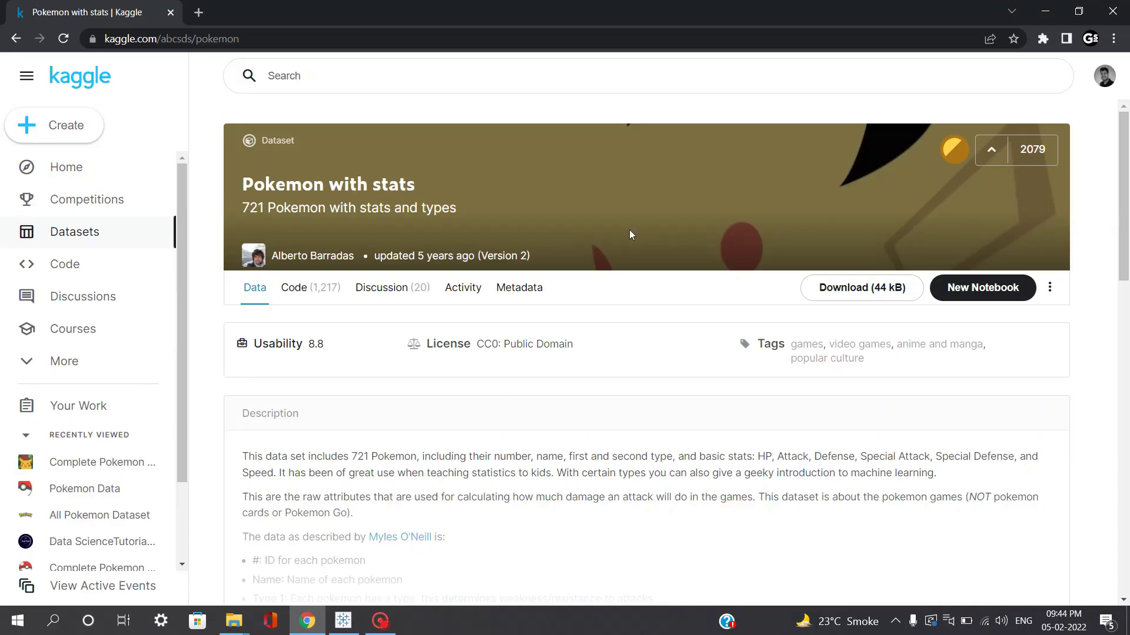
Step: Read the title, subtitle and author details of the Pokemon with stats dataset on Kaggle
drag(258, 186, 414, 182)
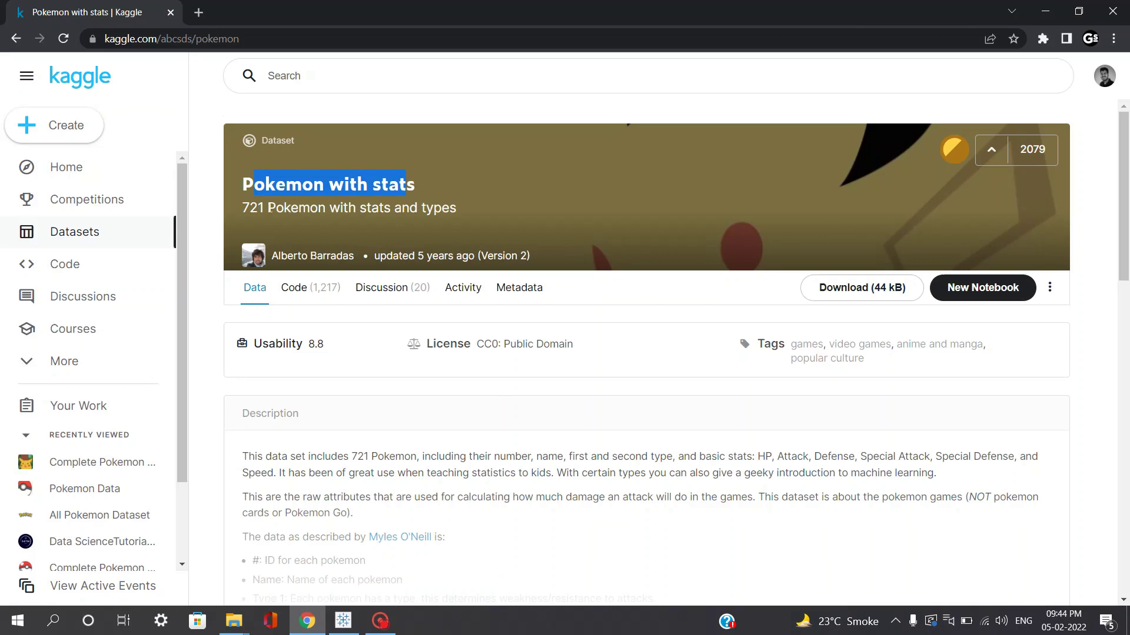
double_click(368, 207)
drag(428, 207, 434, 208)
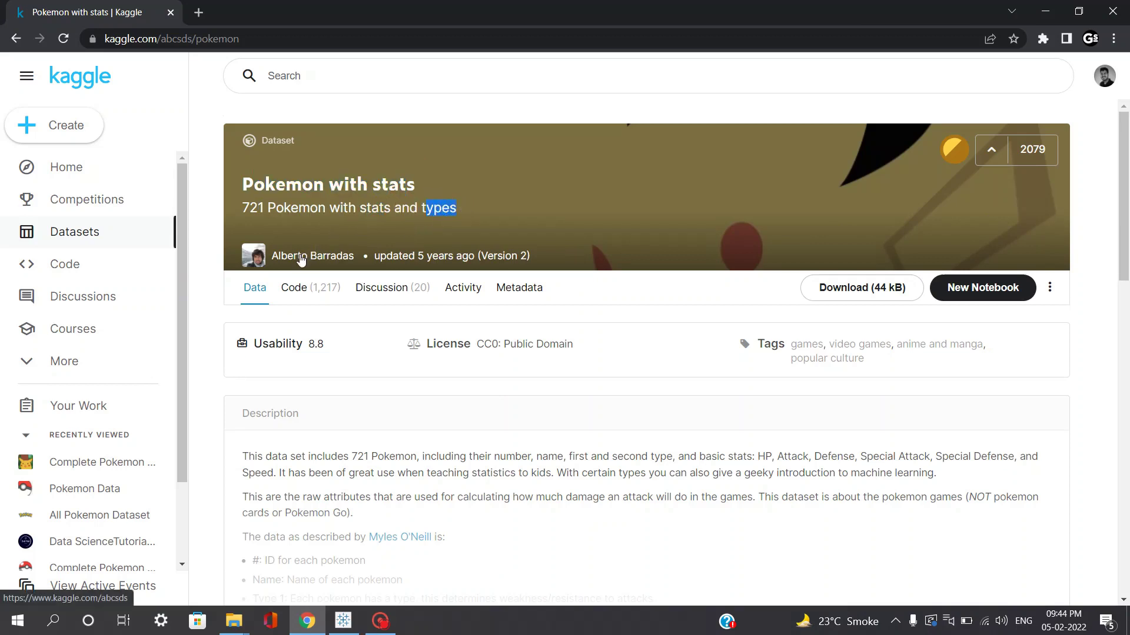
mouse_move(301, 258)
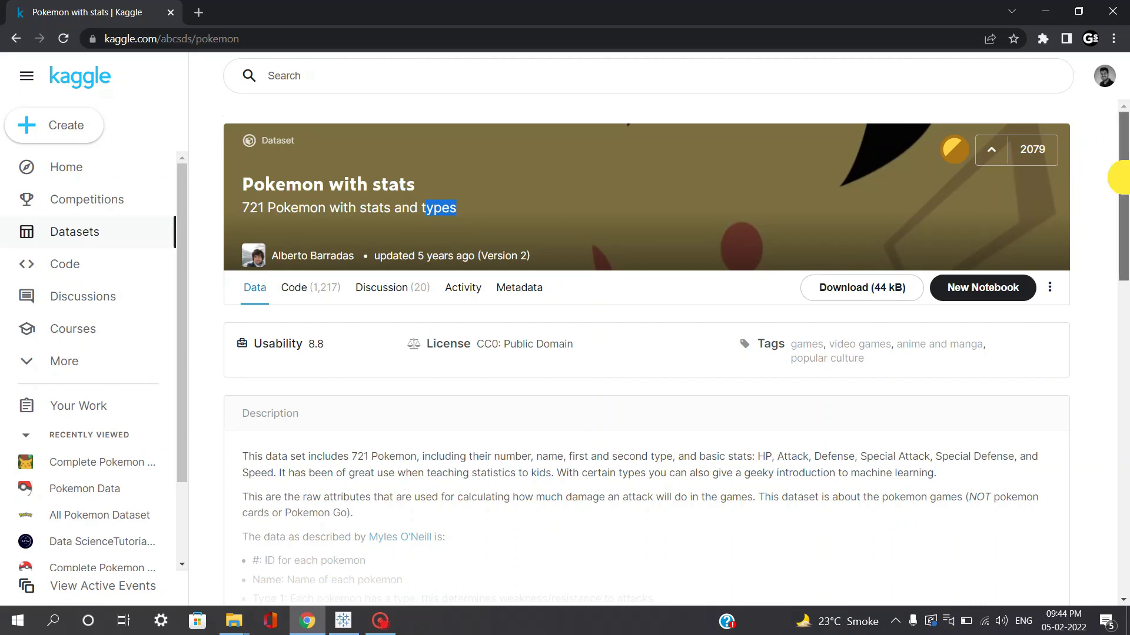
Step: Examine the Pokemon.csv preview across all its columns, from PokeDex index number to the Legendary flag
drag(1121, 179, 1089, 404)
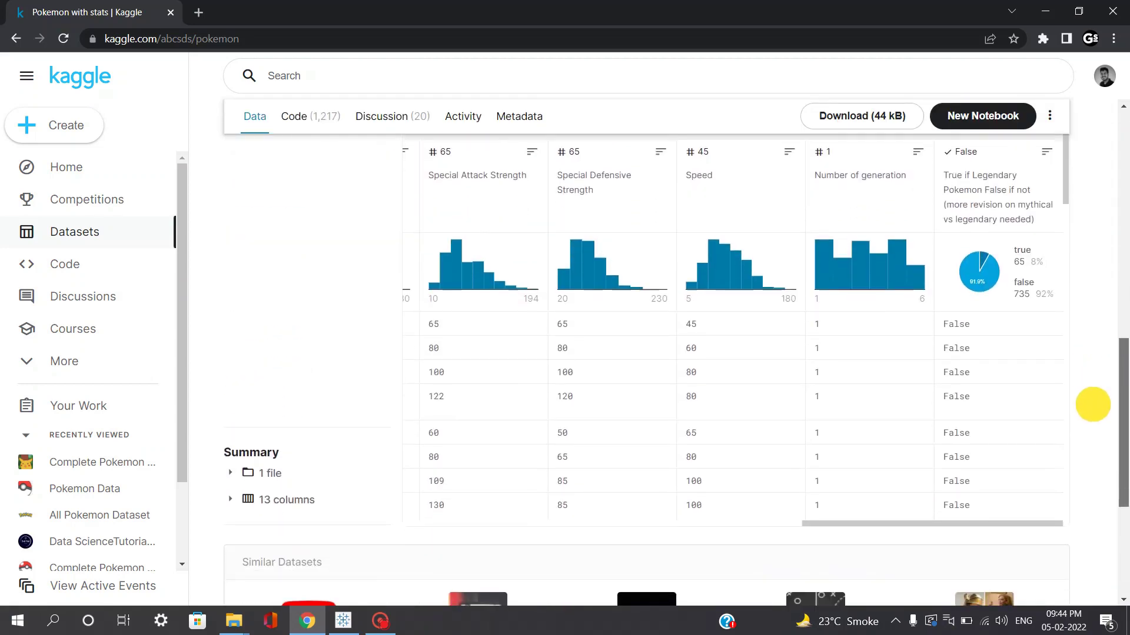
drag(866, 522, 464, 522)
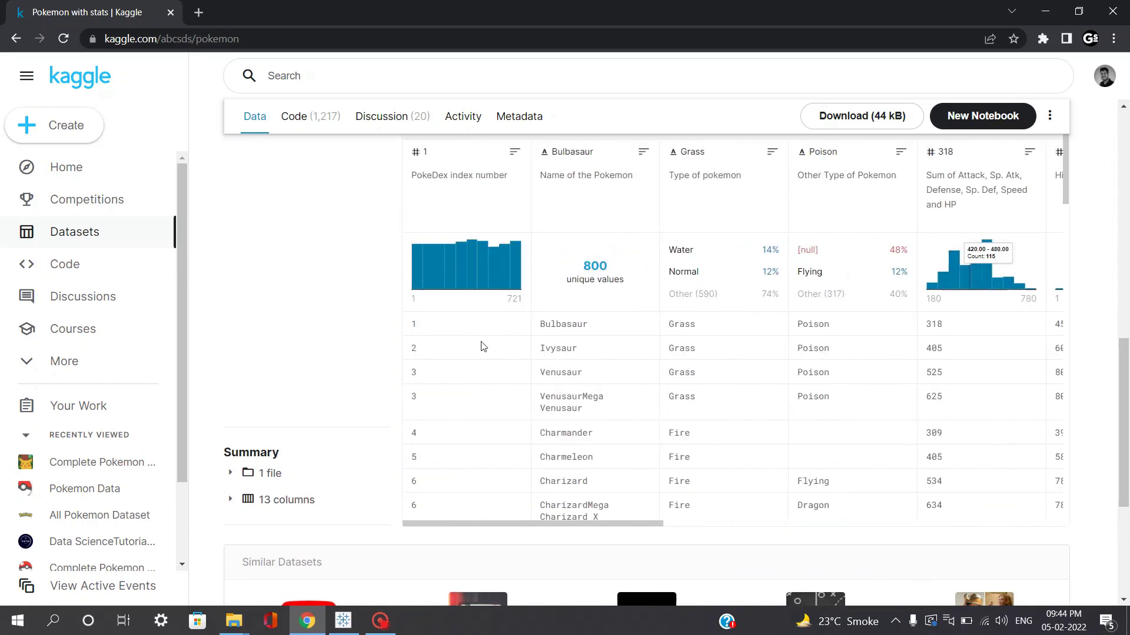
drag(1121, 376, 1120, 360)
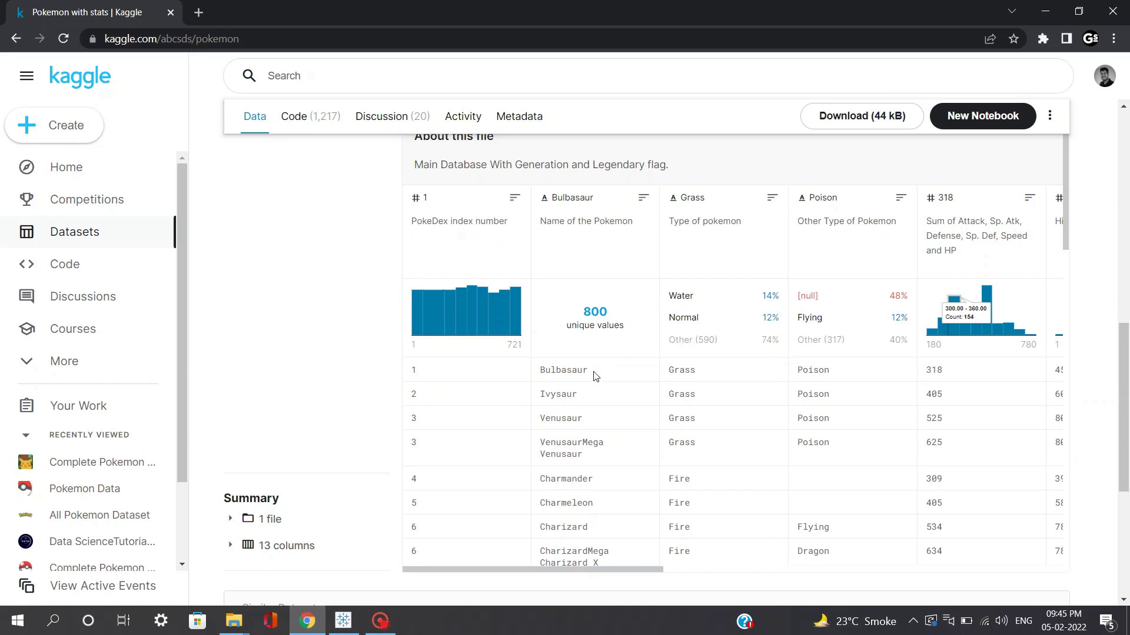
drag(705, 375, 679, 371)
drag(599, 572, 724, 570)
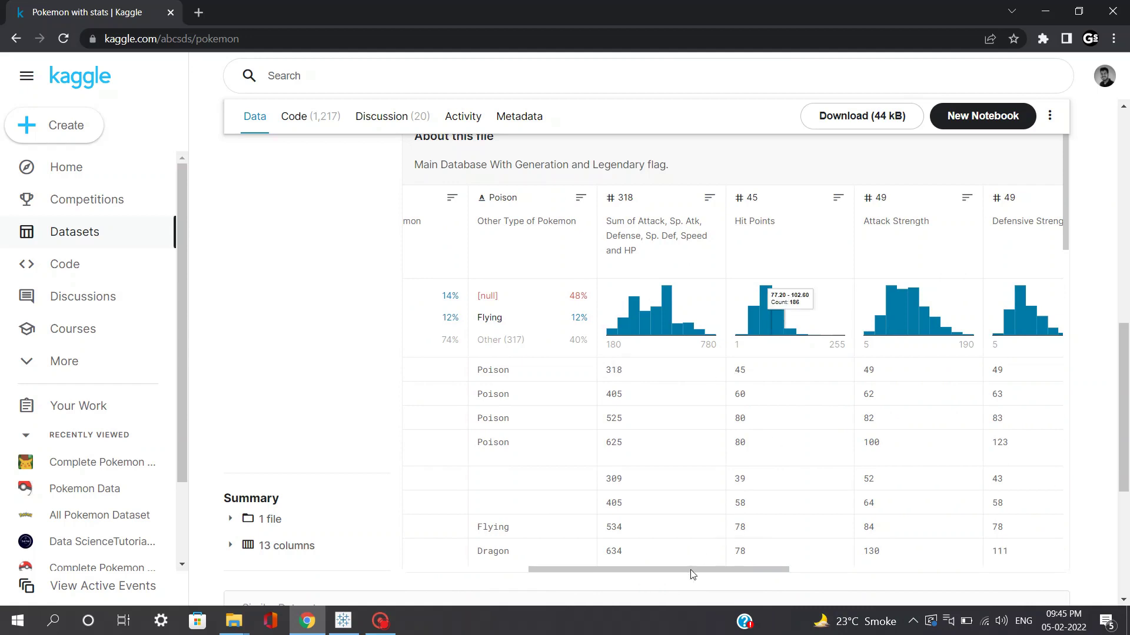
drag(691, 569, 817, 568)
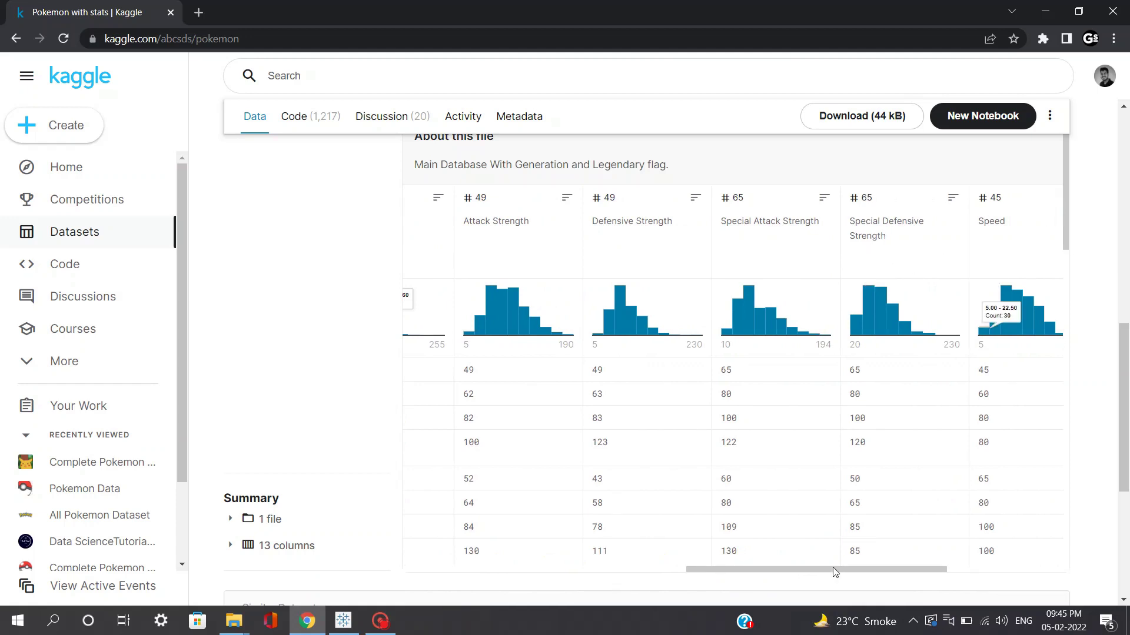
drag(835, 569, 669, 556)
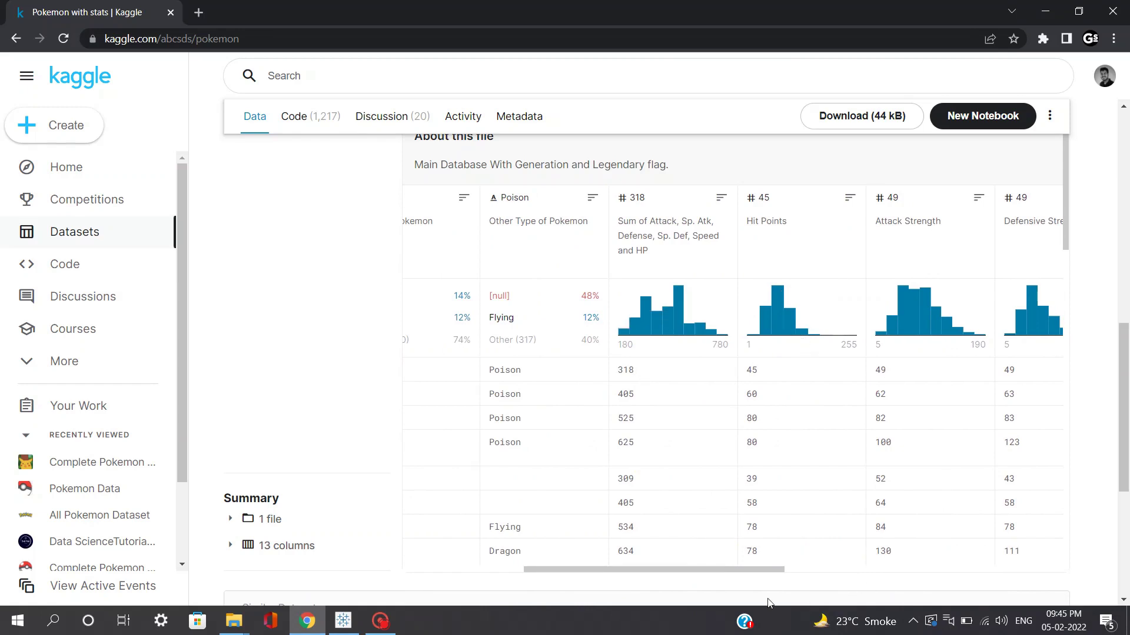
drag(721, 568, 984, 534)
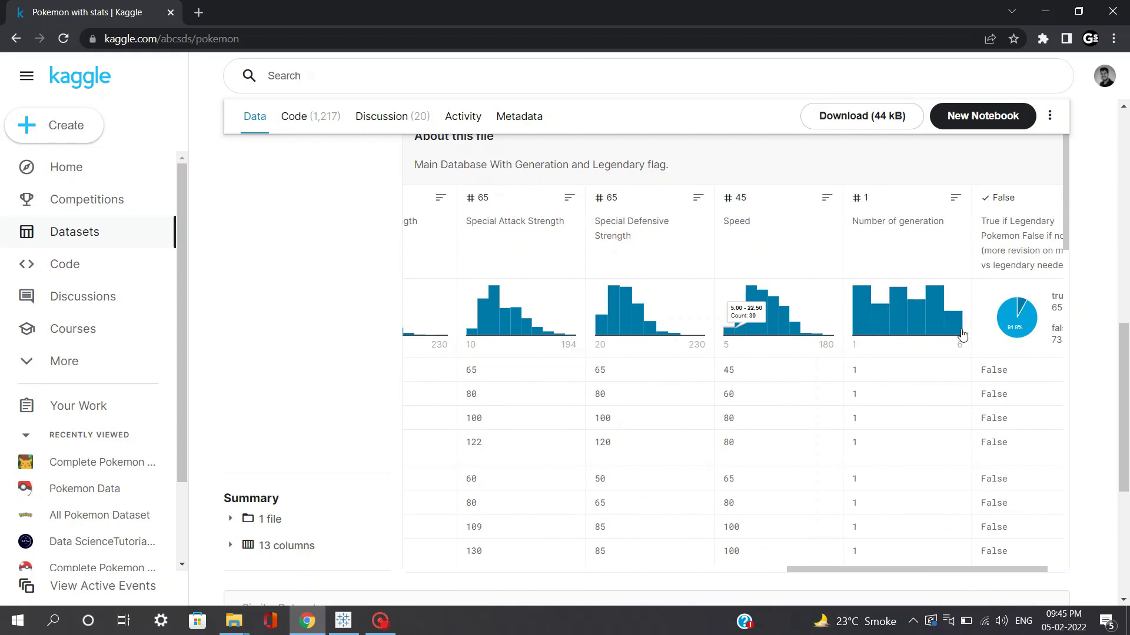
mouse_move(961, 333)
drag(913, 569, 931, 568)
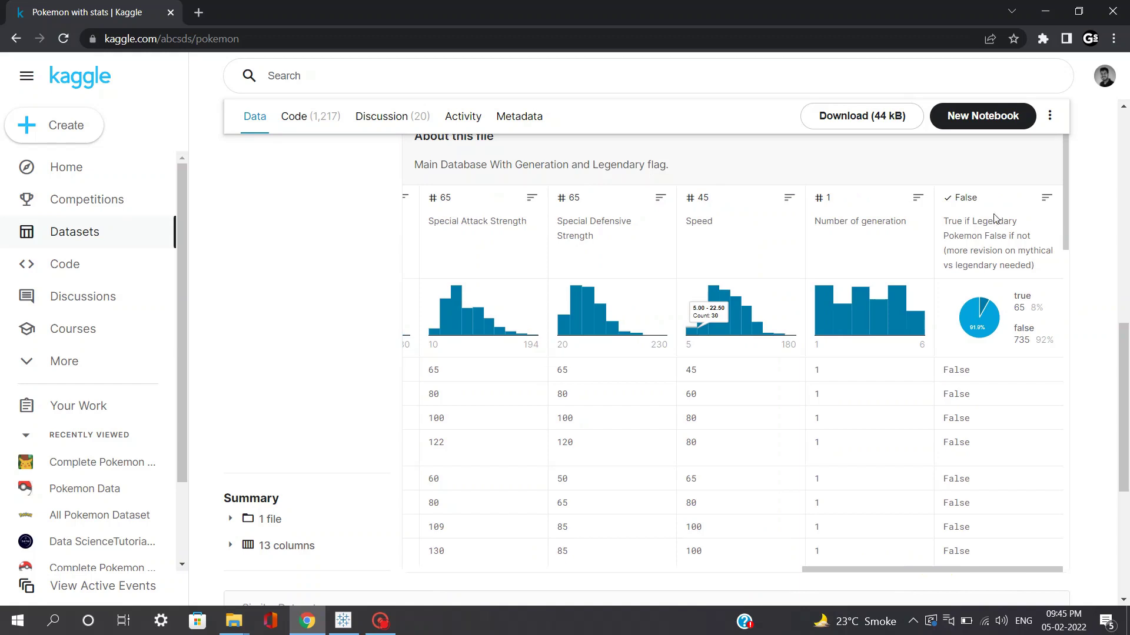
scroll(1121, 337, up, 3)
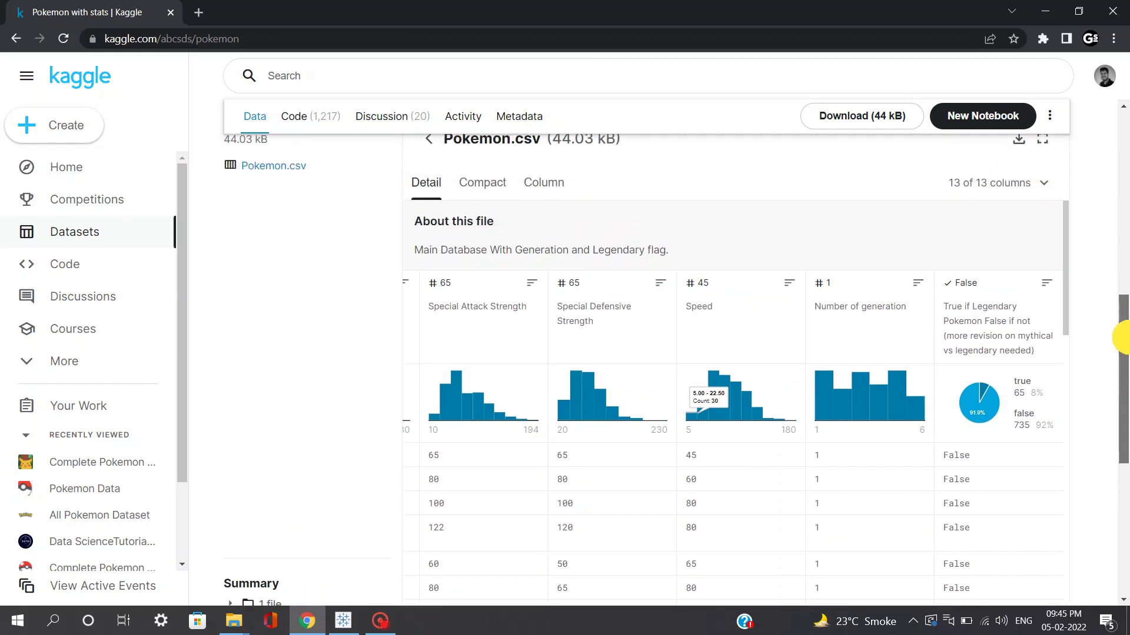
drag(1124, 337, 1121, 141)
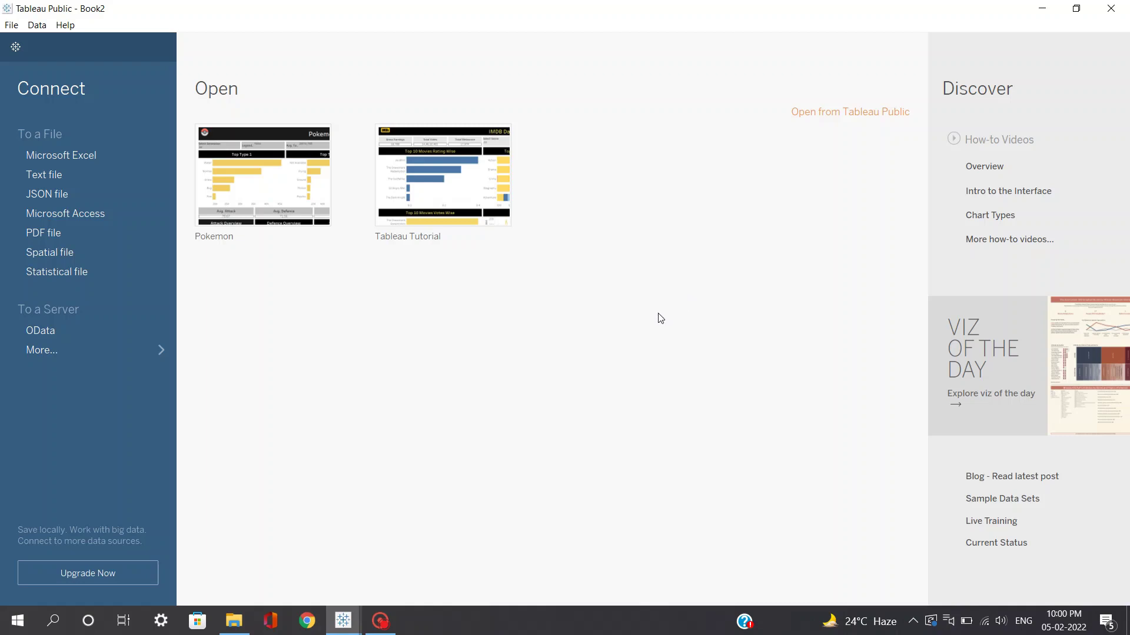
Step: In Tableau Public, connect to the text file Pokemon.csv, check its data preview and open the Sheet 1 worksheet
click(83, 176)
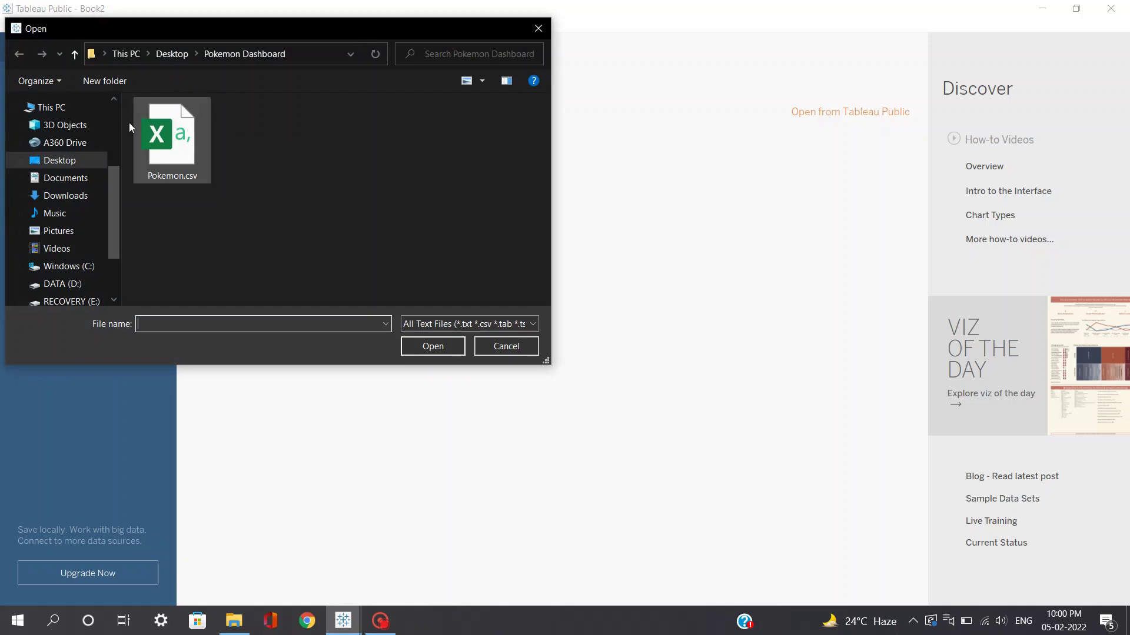
double_click(205, 165)
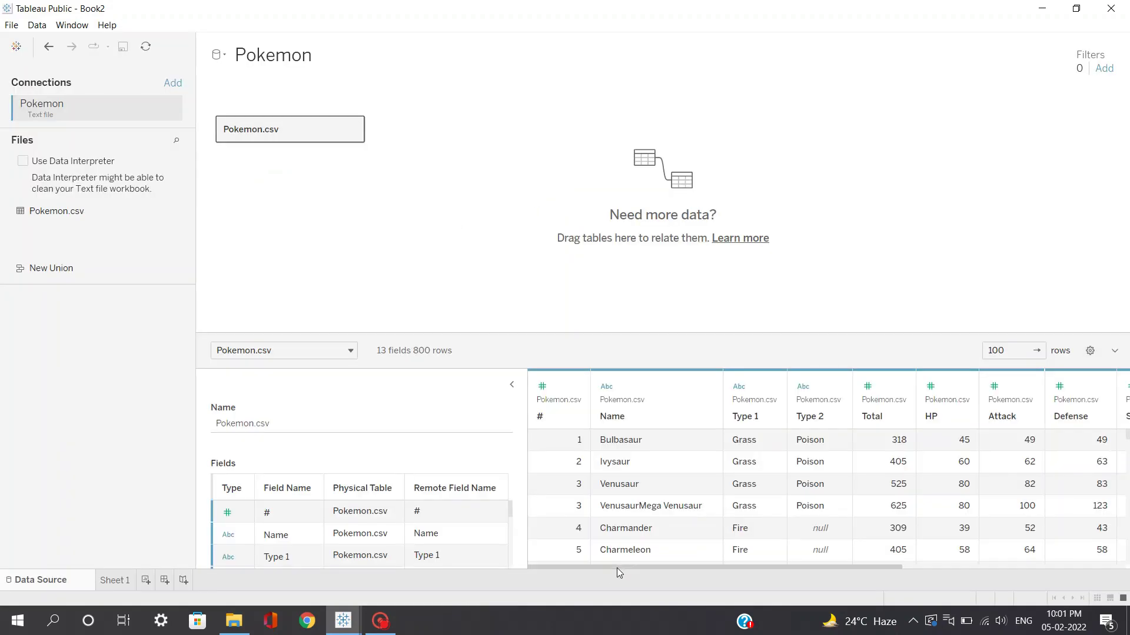
click(649, 566)
mouse_move(651, 566)
mouse_down()
mouse_move(935, 577)
mouse_move(640, 567)
mouse_up()
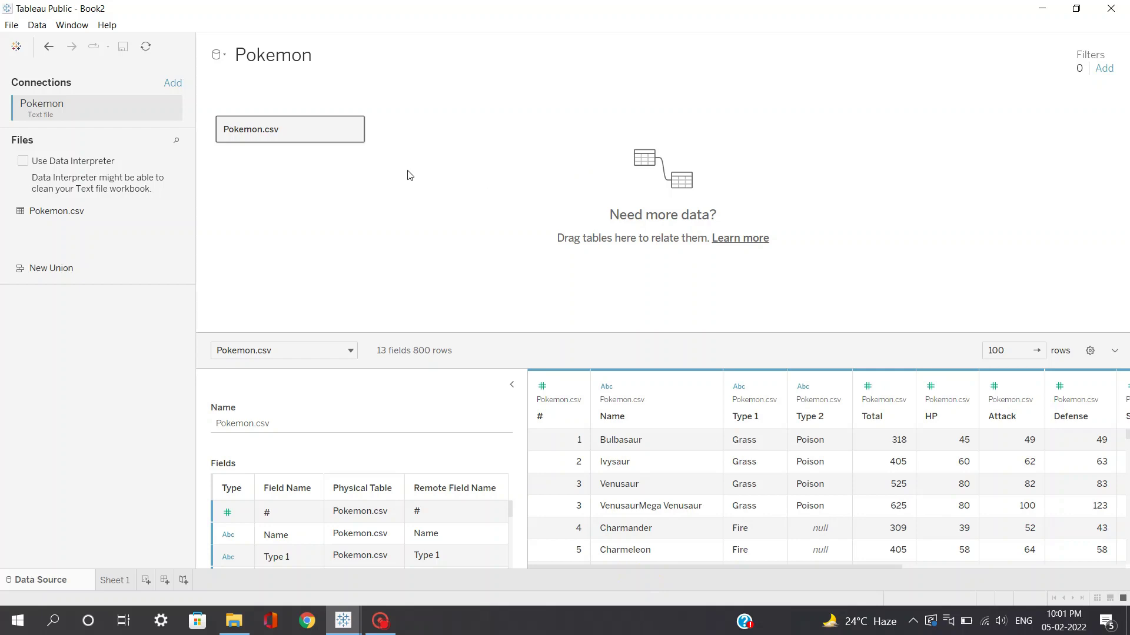
click(114, 581)
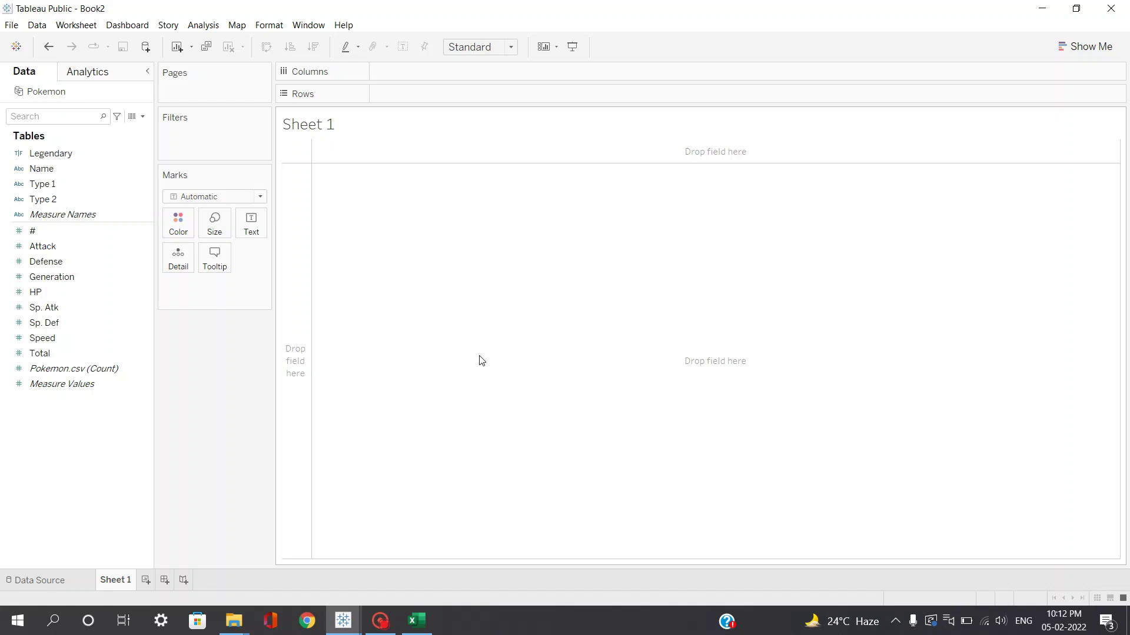
Step: Switch to Excel to inspect the Attack, Defense and Speed columns of Pokemon.csv, and minimise the workbook
click(417, 621)
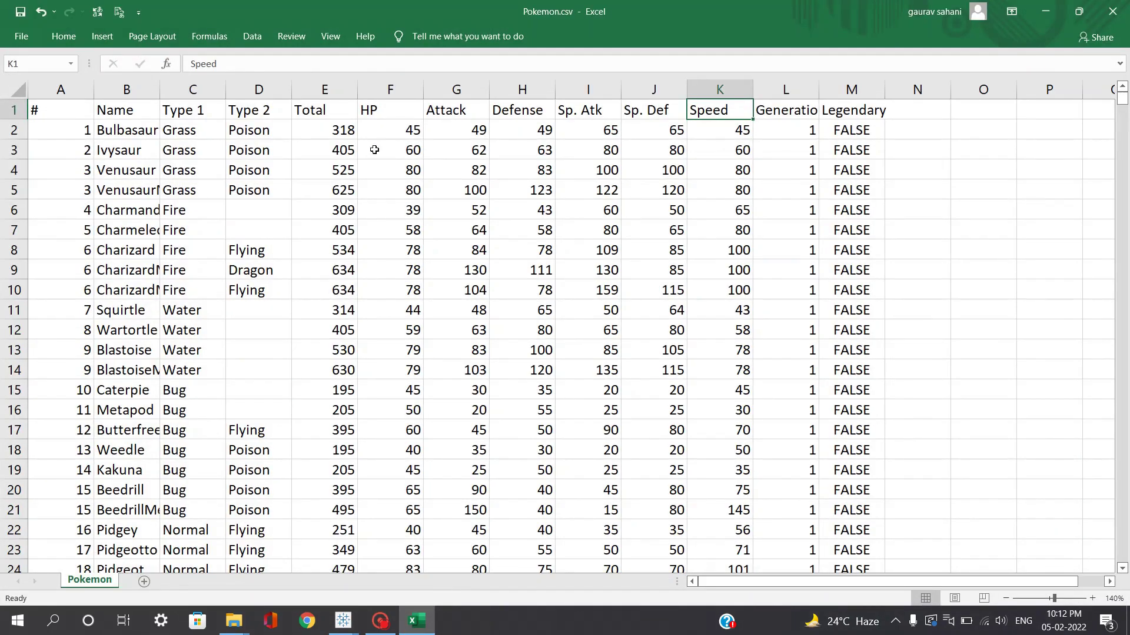
click(458, 112)
click(519, 112)
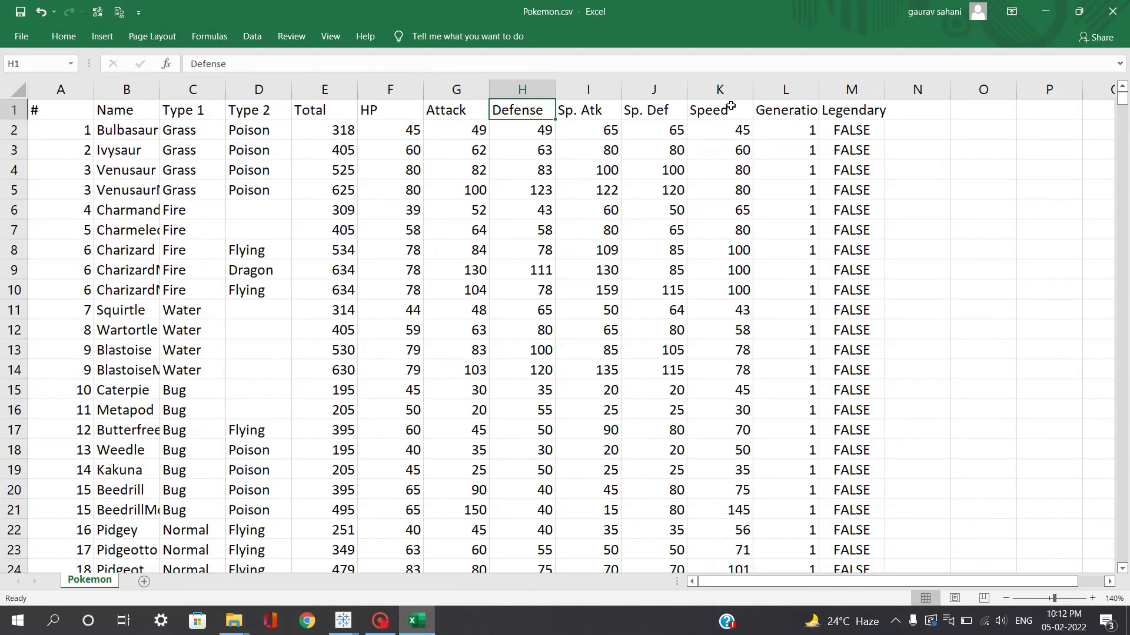
drag(730, 105, 729, 151)
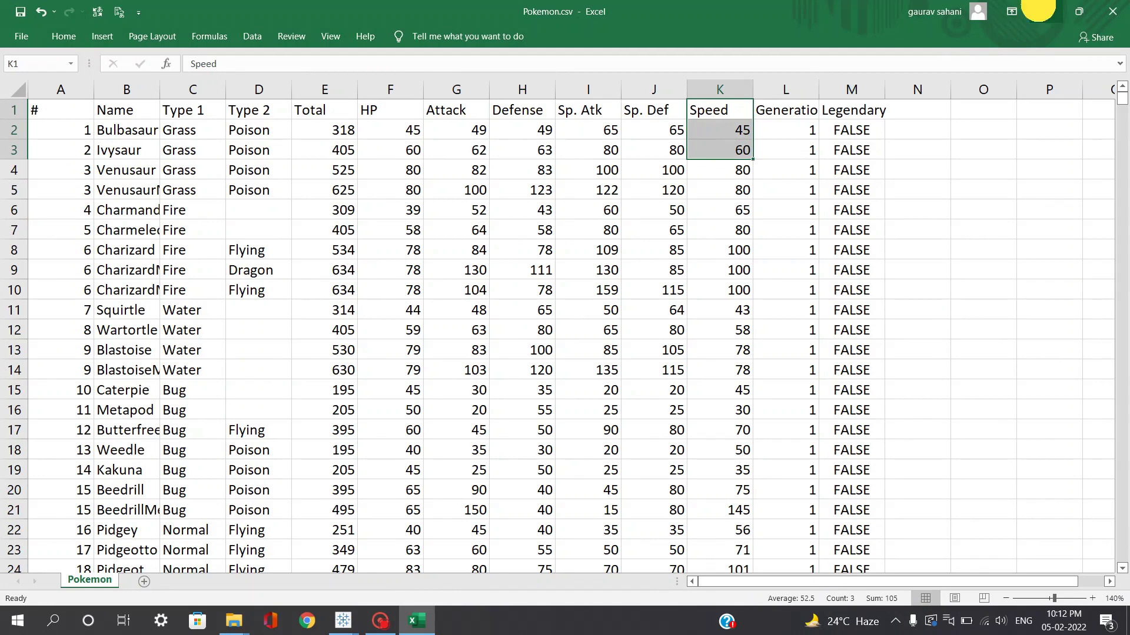
click(1041, 9)
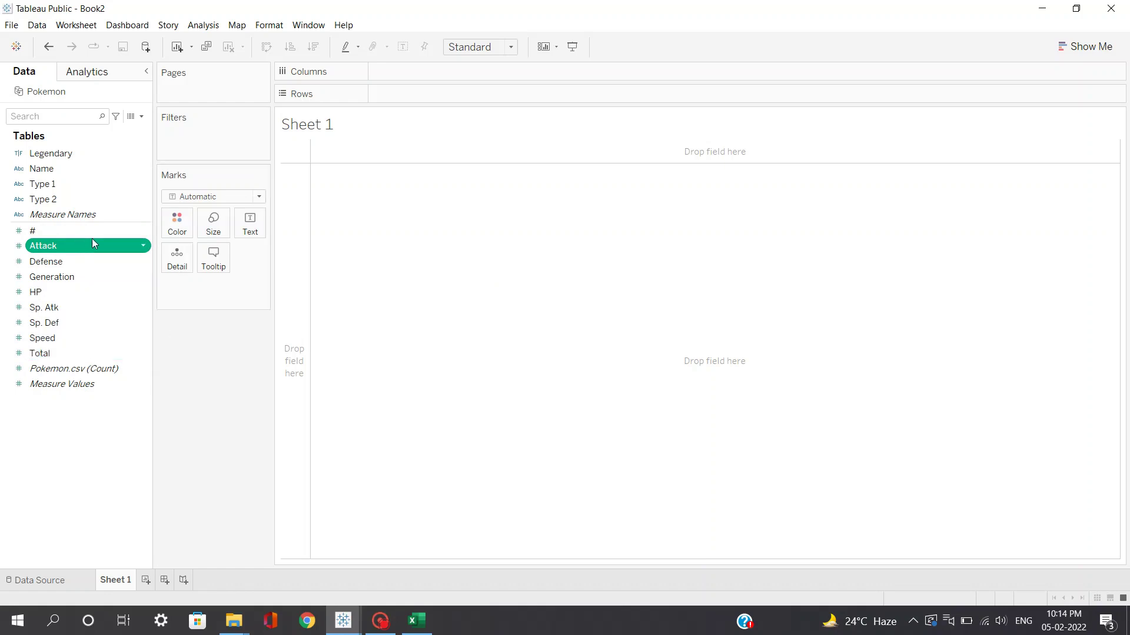
Step: Review the Total, Defense and Speed measures in the Pokemon data source
click(53, 353)
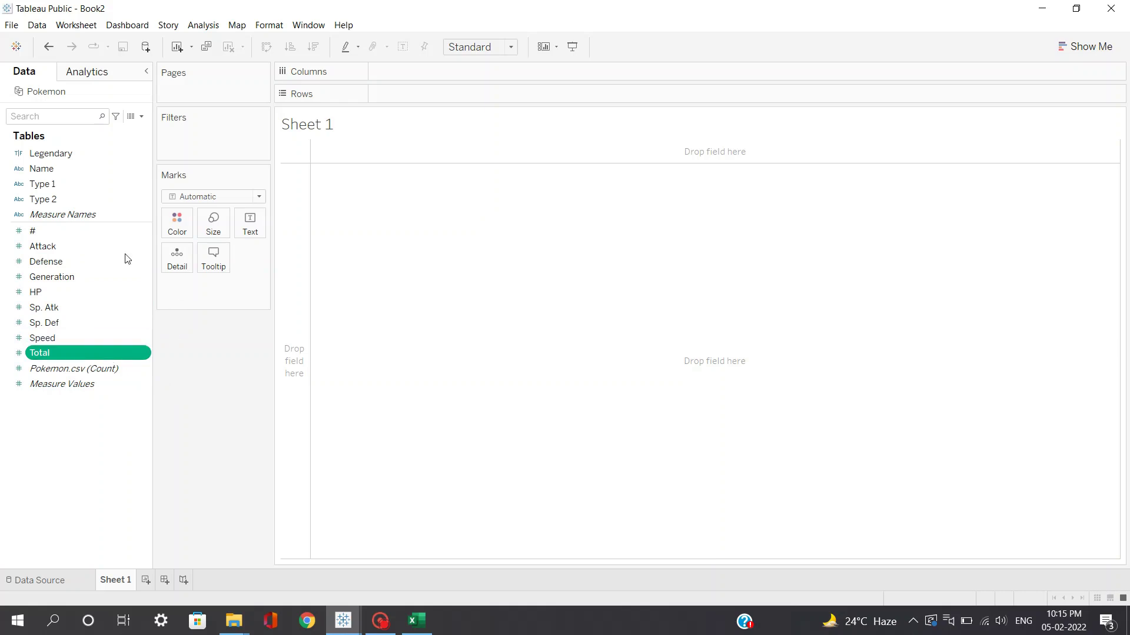
click(67, 259)
click(50, 337)
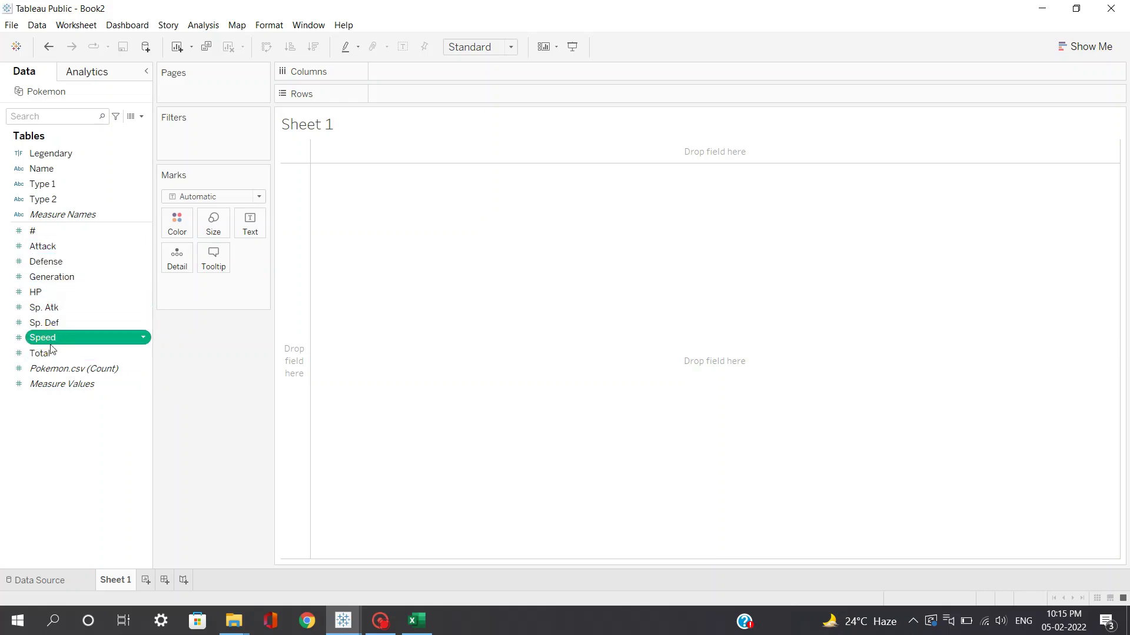
click(50, 359)
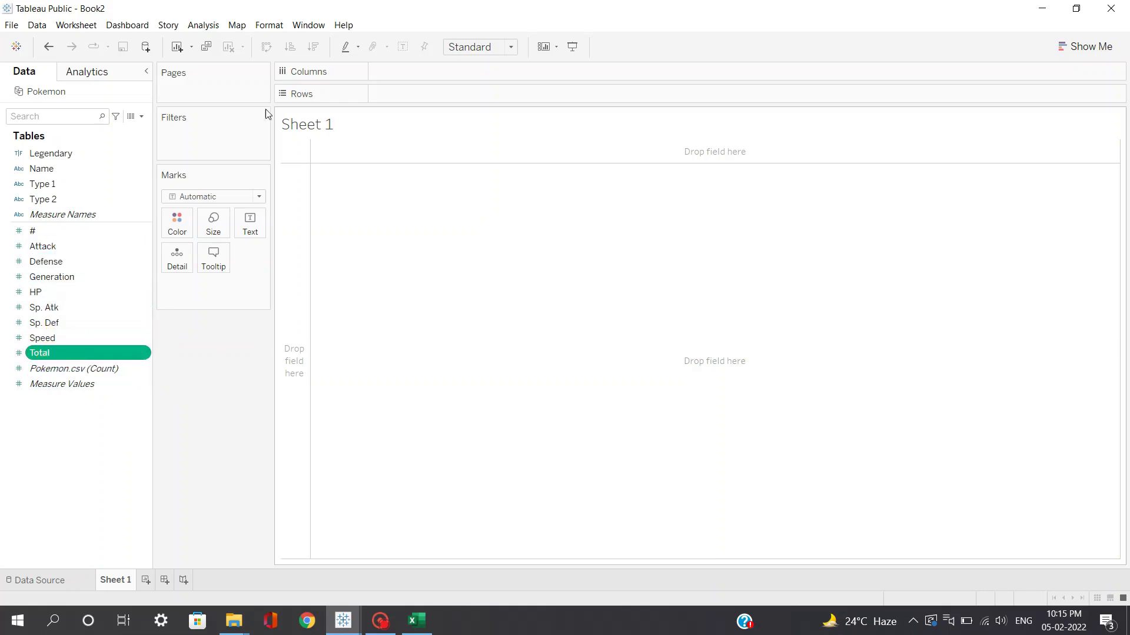
Step: Create a calculated field and name it Total(ADS)
click(209, 24)
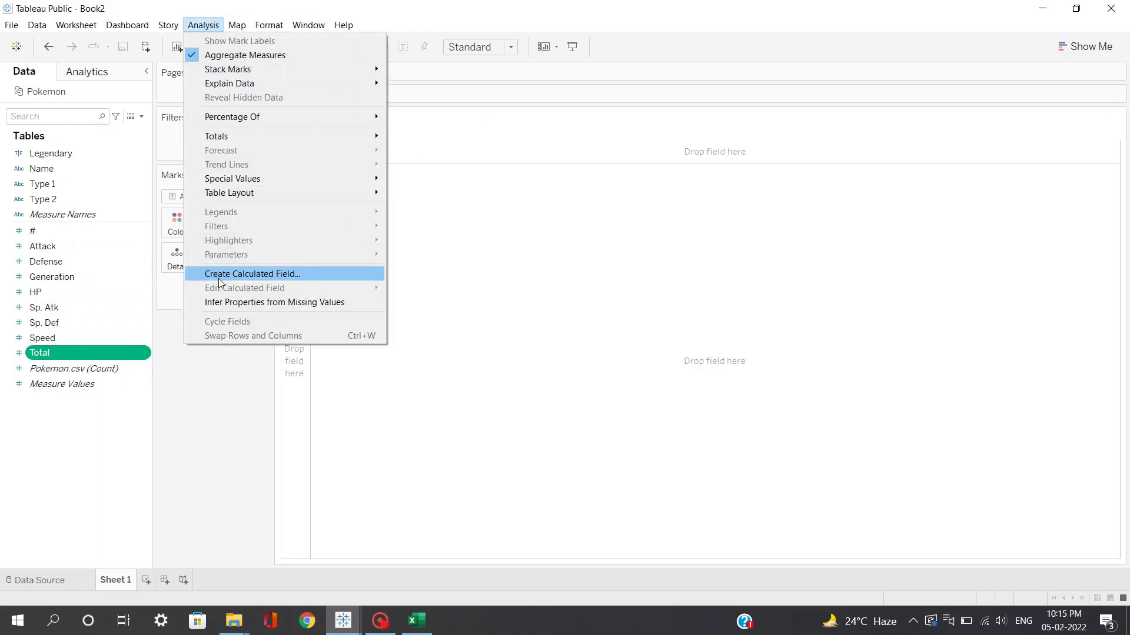
click(247, 274)
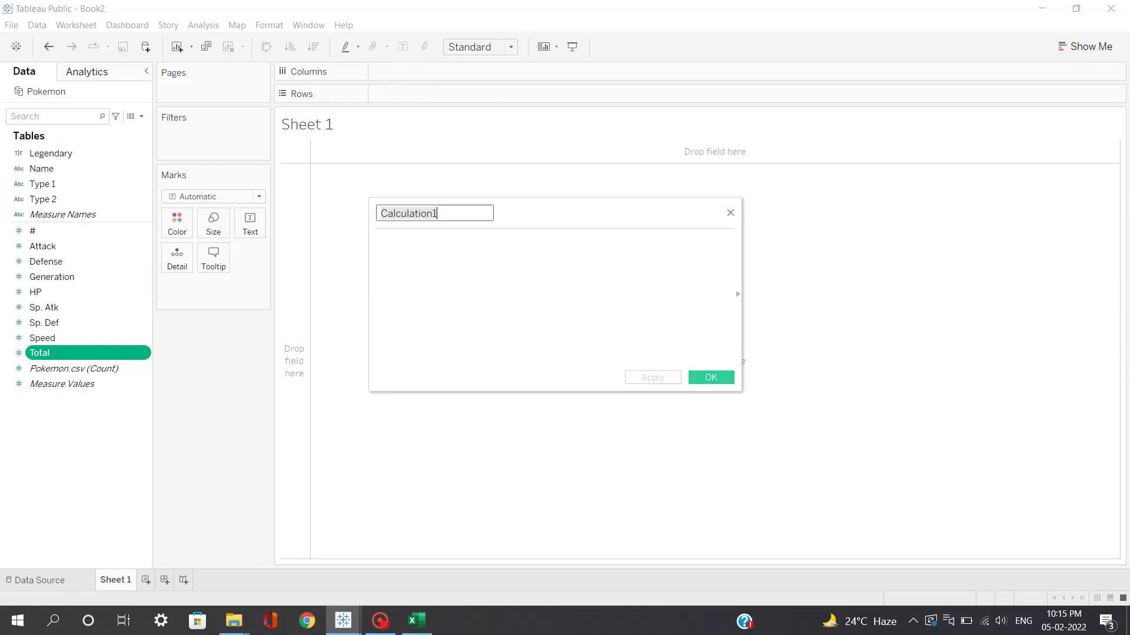
key(BackSpace)
text(Total(ADS)
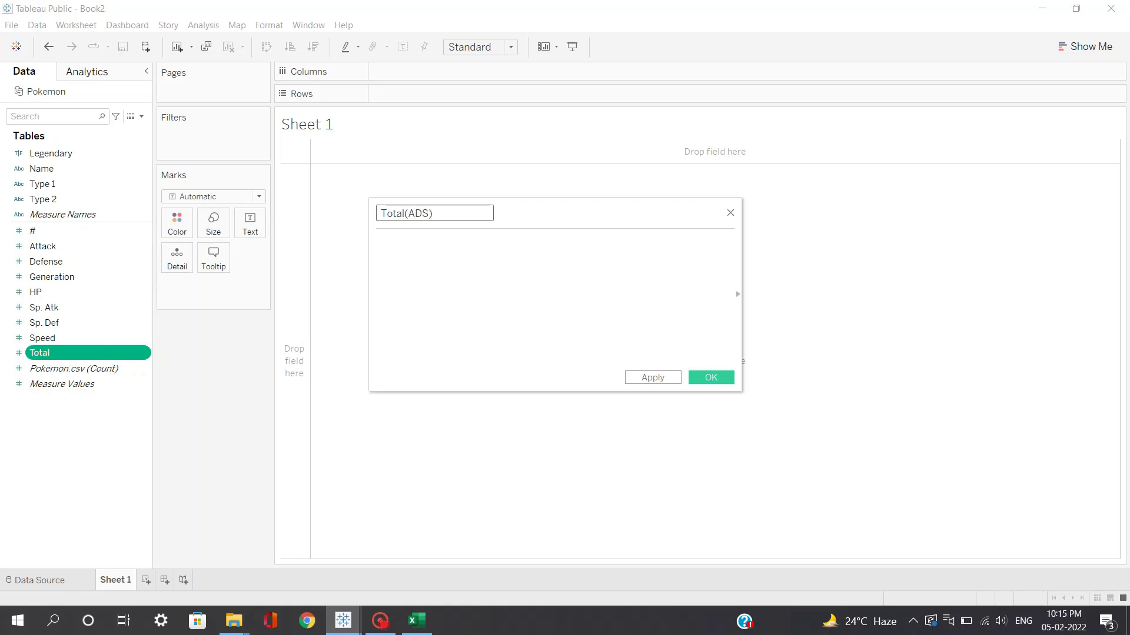
Step: Define the Total(ADS) calculation as [Attack]+[Defense]+[Speed] and save the field
click(401, 247)
text(Atta)
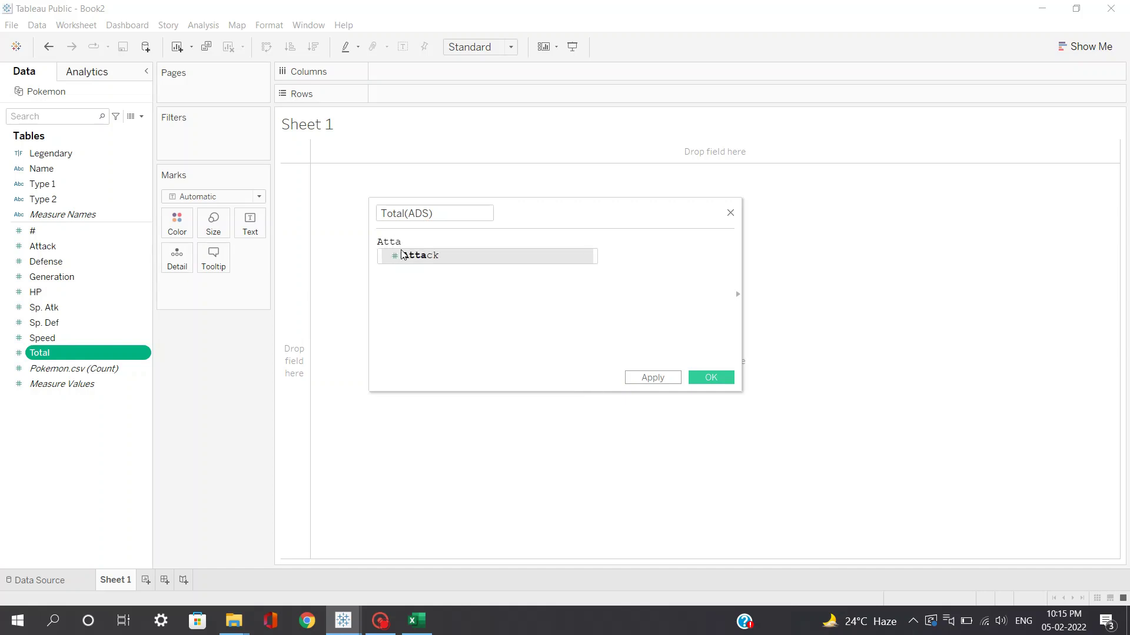
key(Return)
text(+Defen)
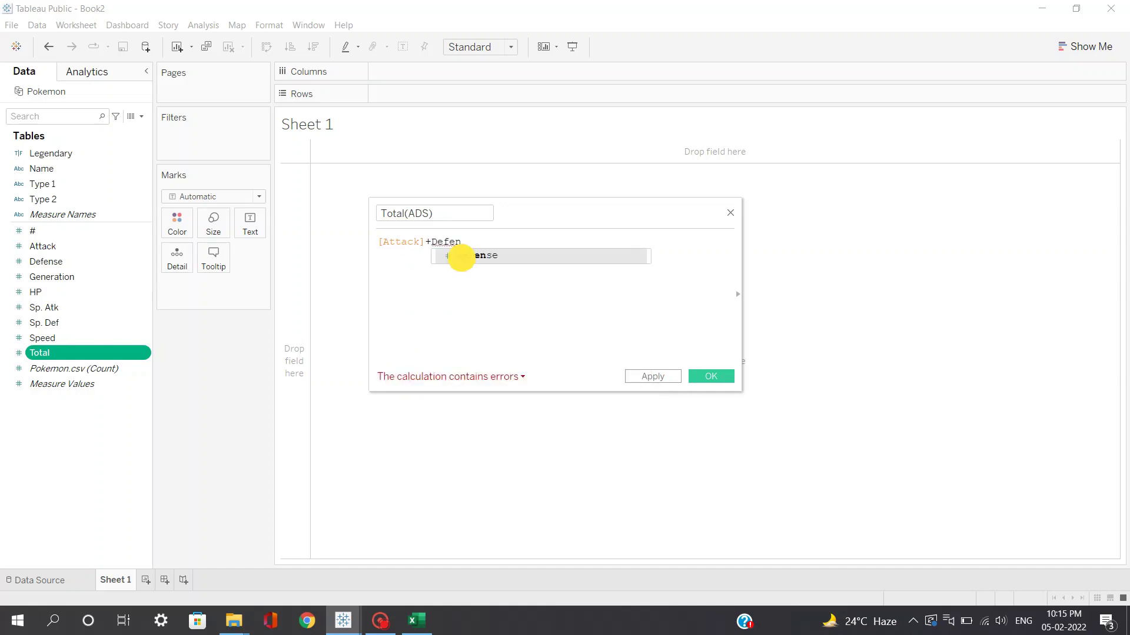
click(462, 256)
text(+spee)
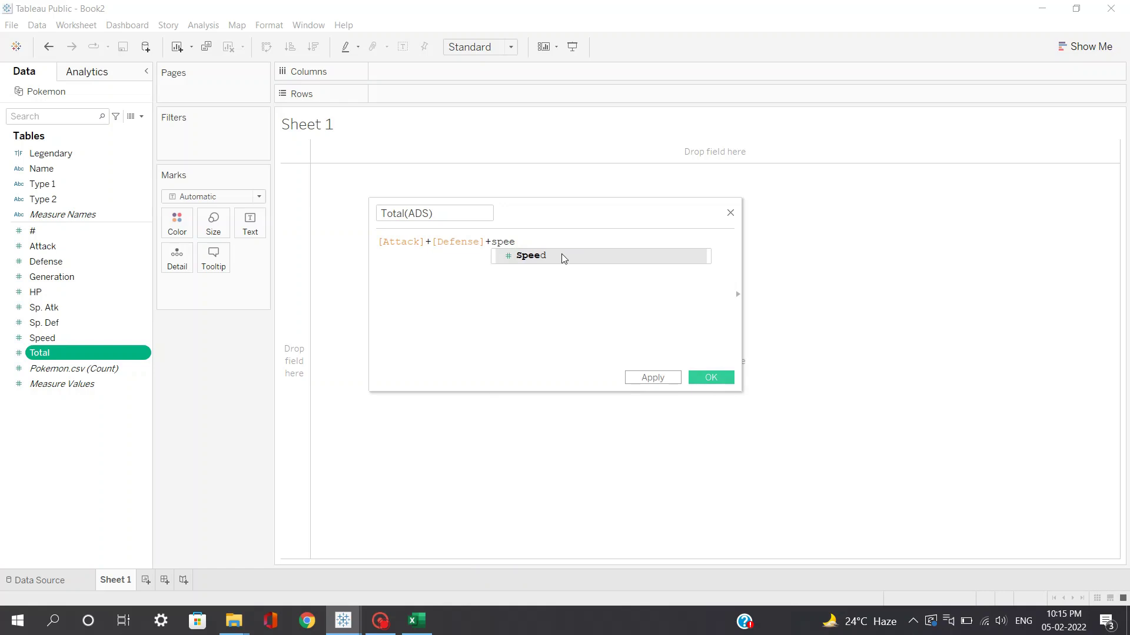
click(561, 256)
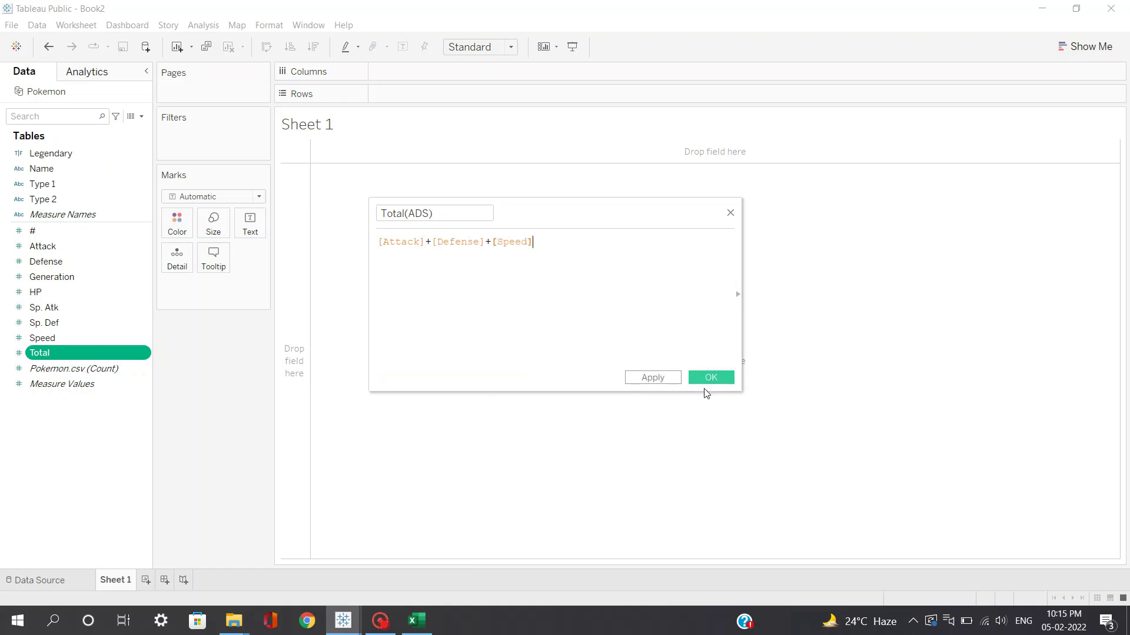
click(709, 379)
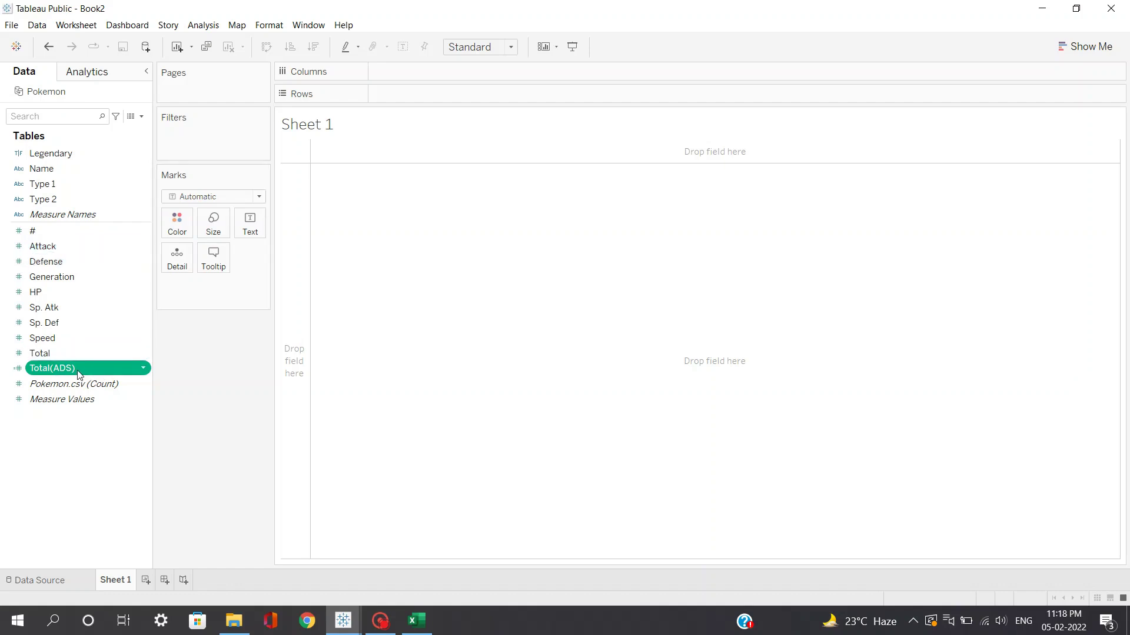
Step: Create a calculated field named Total-Attack with the formula [Total]-[Attack]
click(219, 24)
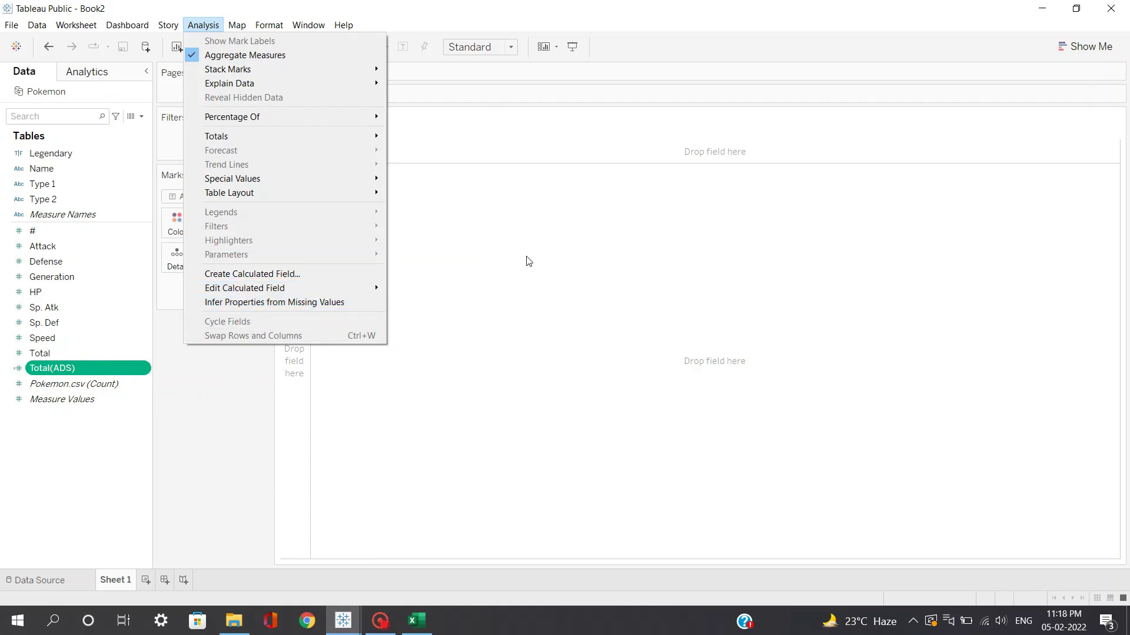
click(263, 274)
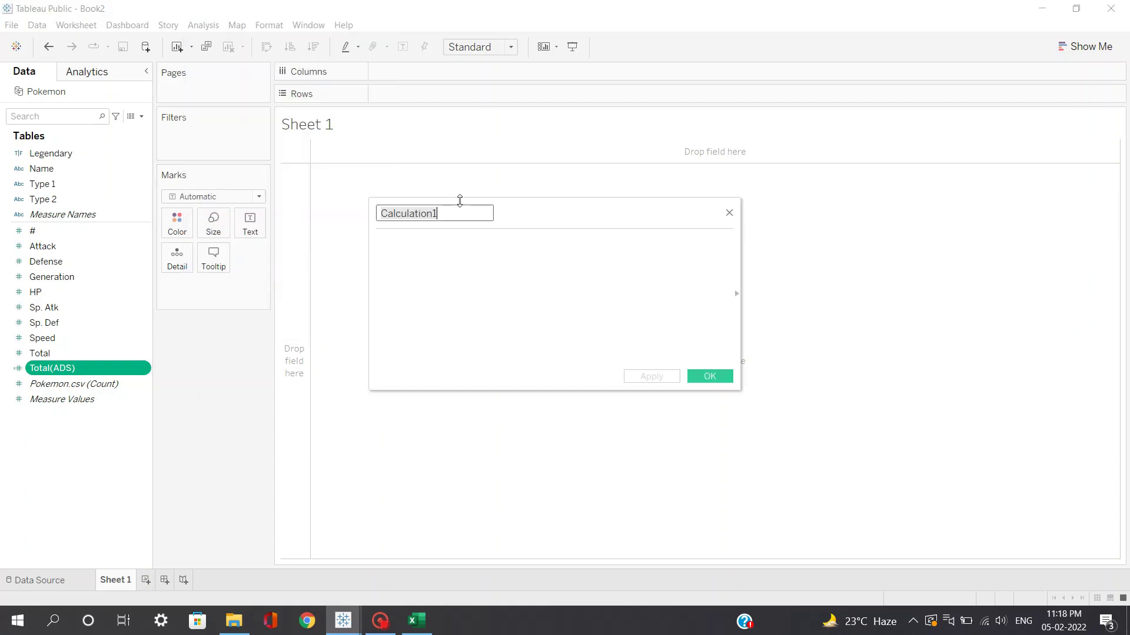
key(BackSpace)
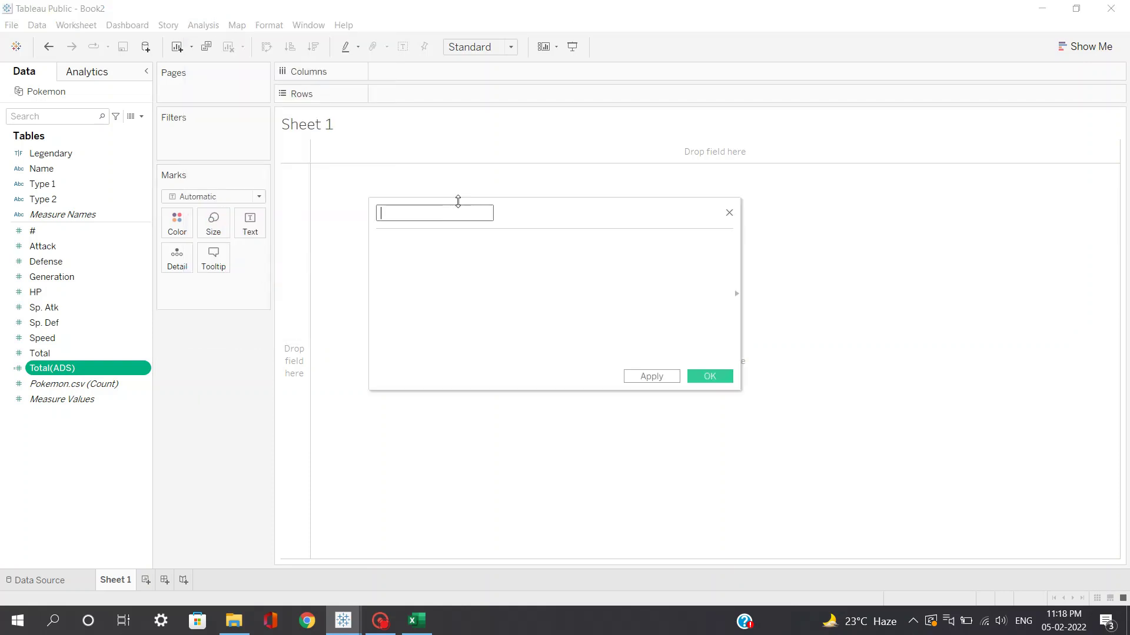
text(Attack)
click(439, 243)
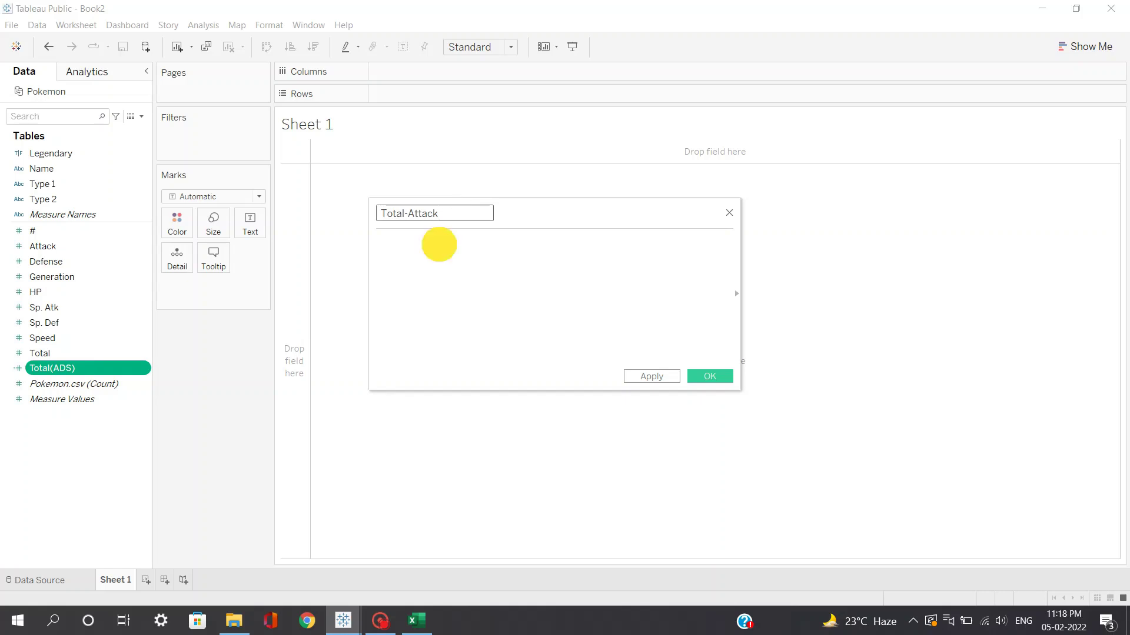
text(Tot)
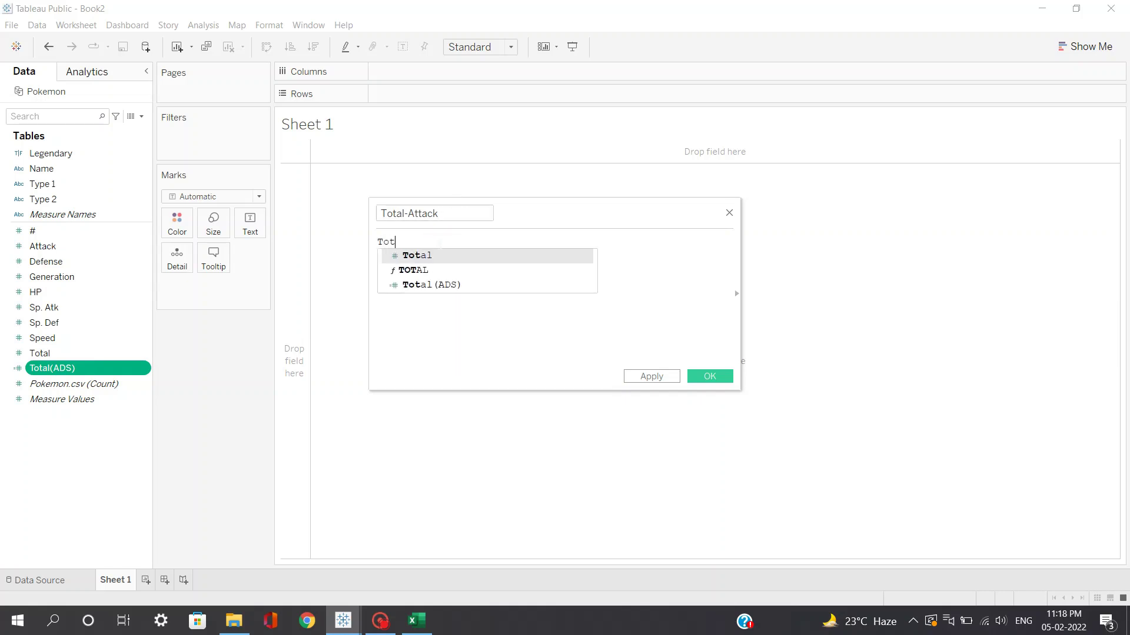
click(431, 257)
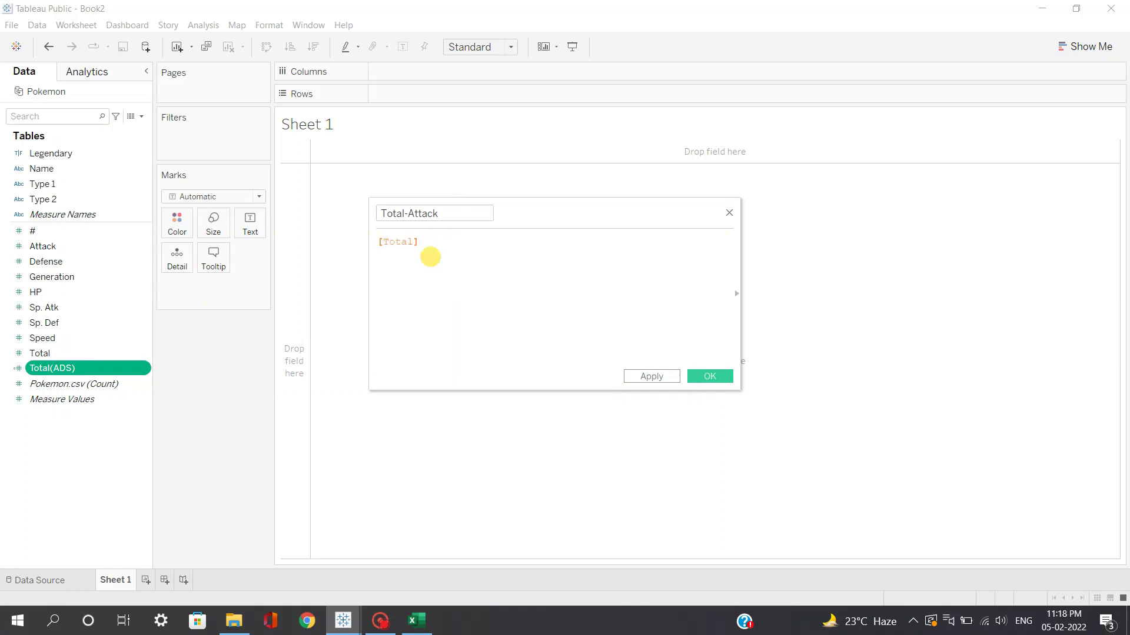
text(-attac)
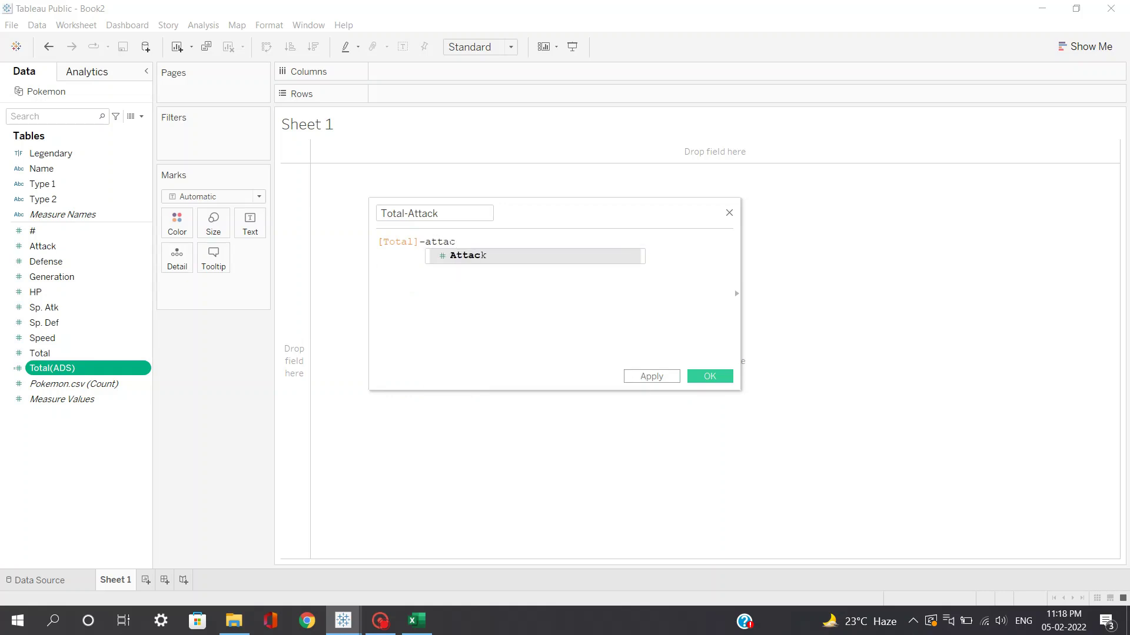
click(468, 255)
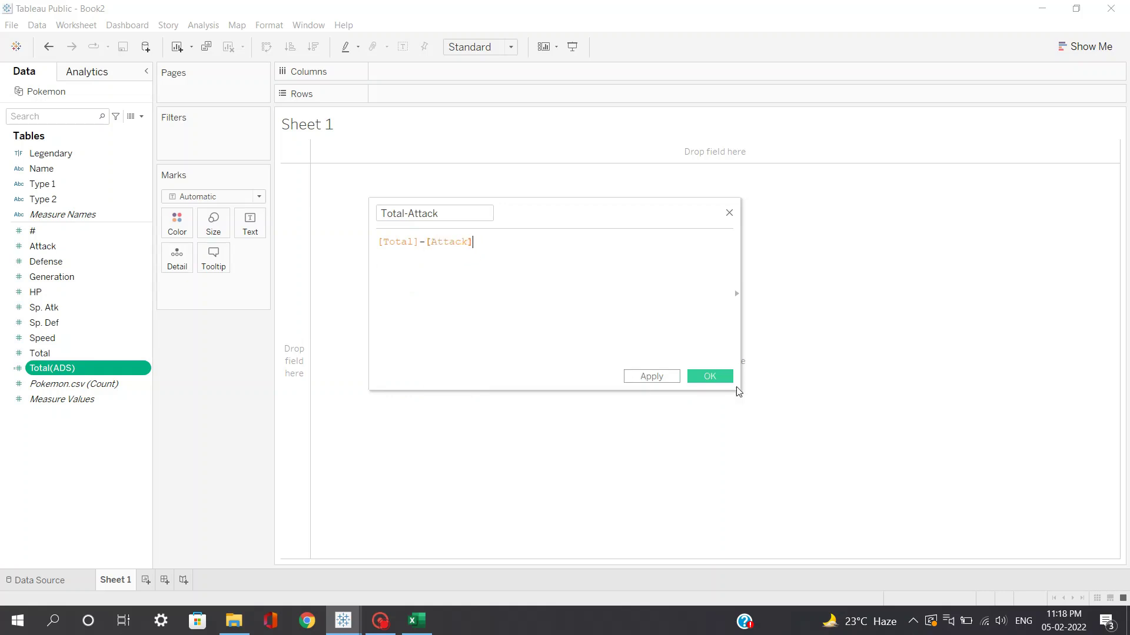
click(725, 377)
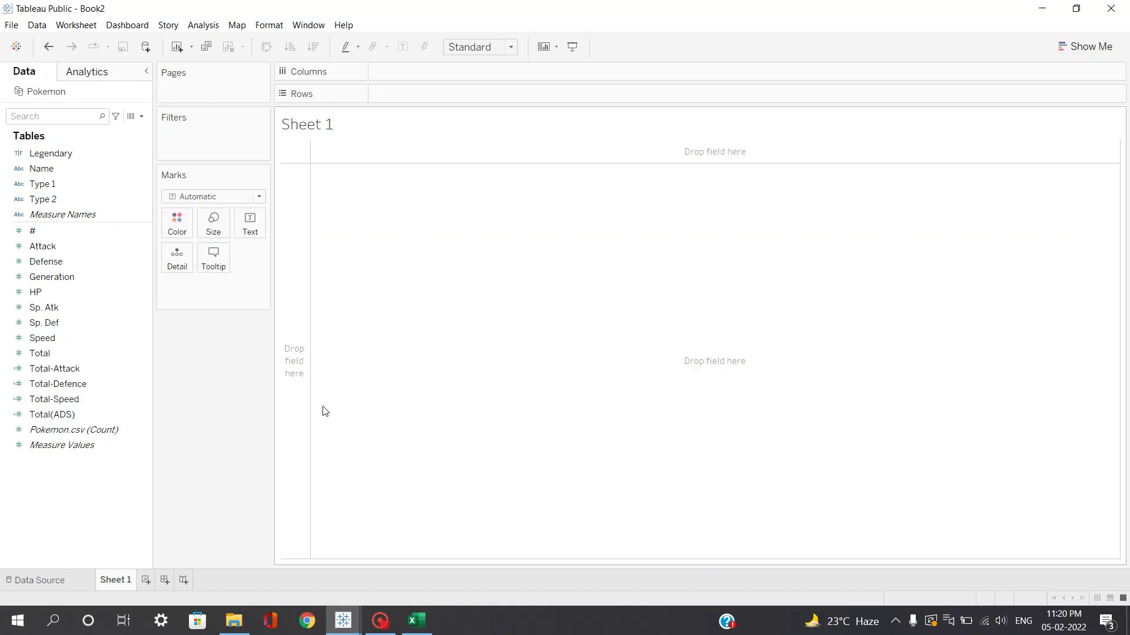
Step: Show Measure Values as the text mark and add Measure Names as detail on Sheet 1
click(146, 384)
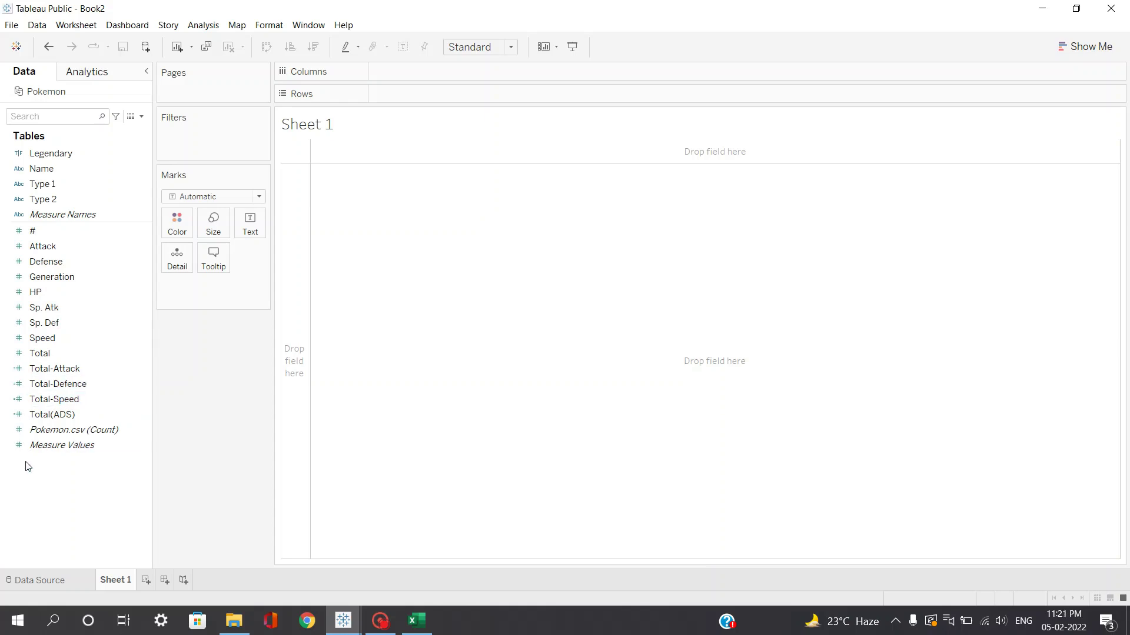
click(53, 446)
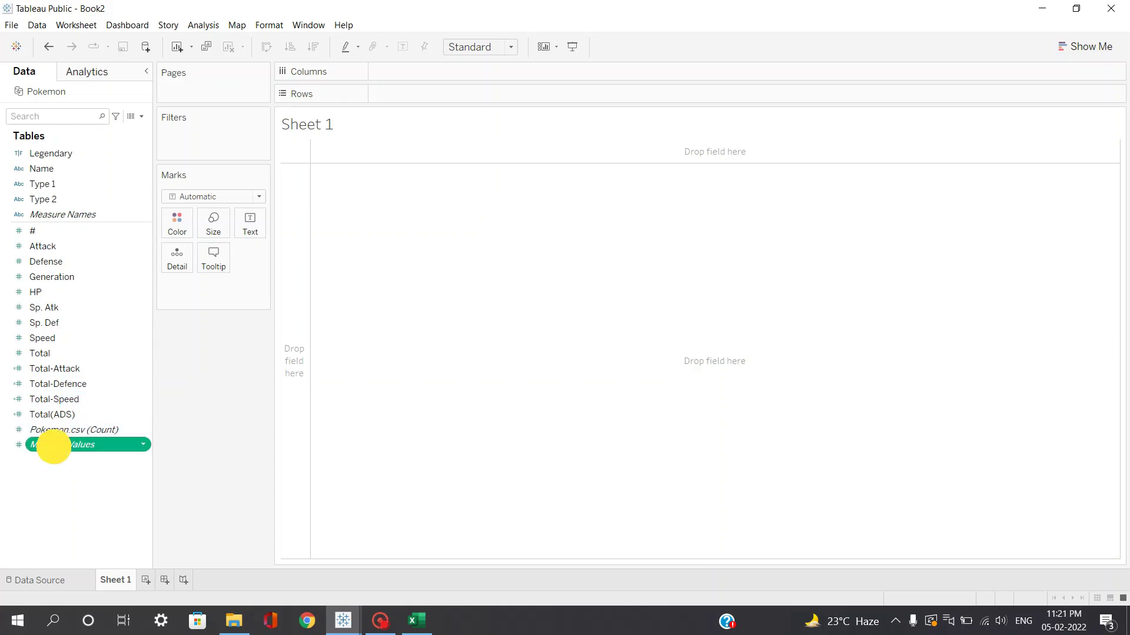
drag(53, 446, 247, 230)
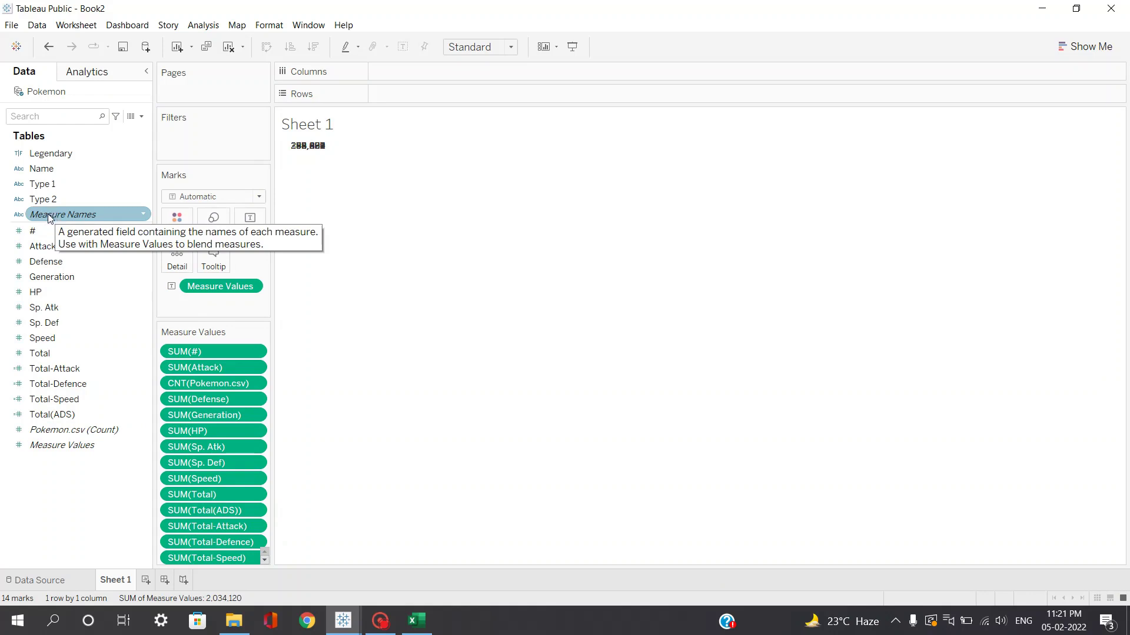
drag(55, 217, 167, 257)
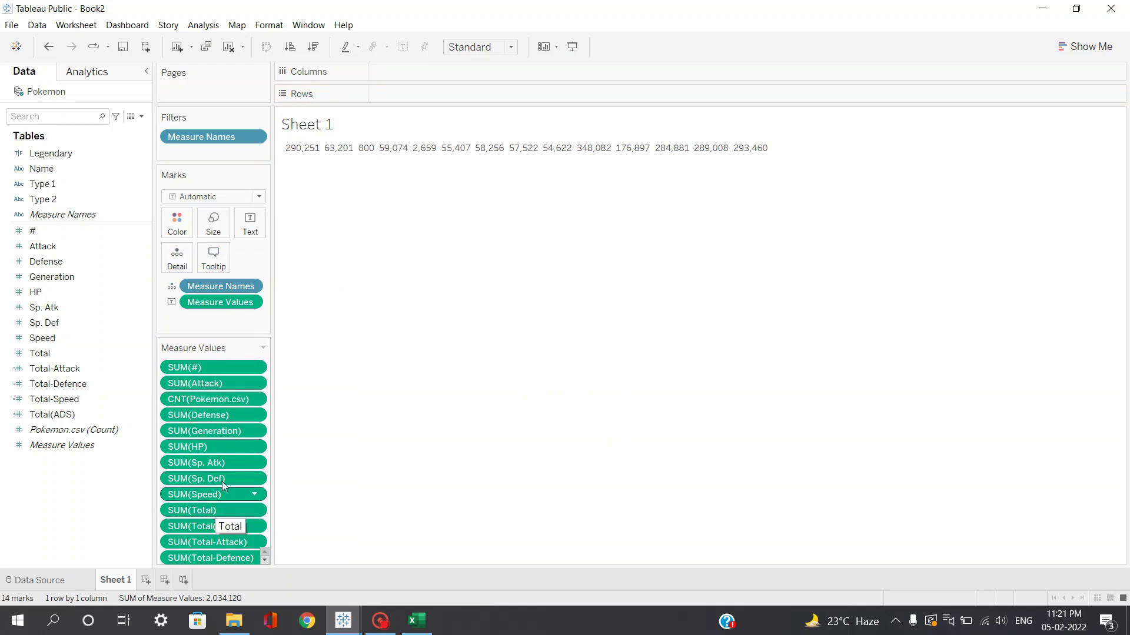
Step: Remove all measures from the Measure Values list except SUM(Attack) and SUM(Total-Attack)
click(190, 384)
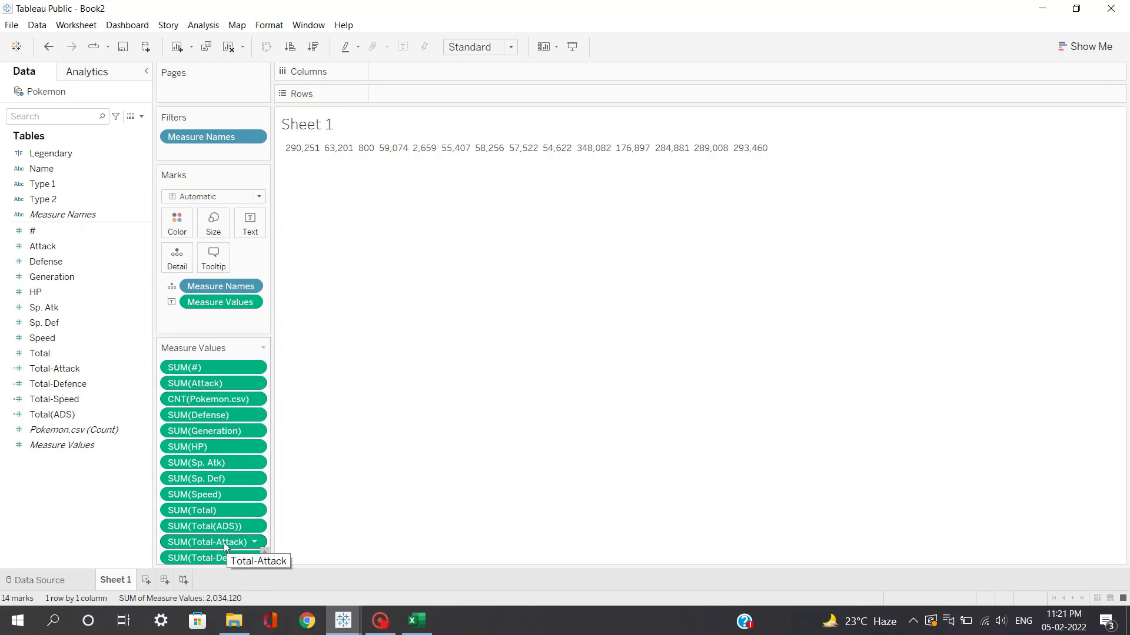
drag(177, 368, 95, 367)
drag(203, 386, 118, 383)
drag(200, 383, 66, 372)
drag(194, 399, 65, 370)
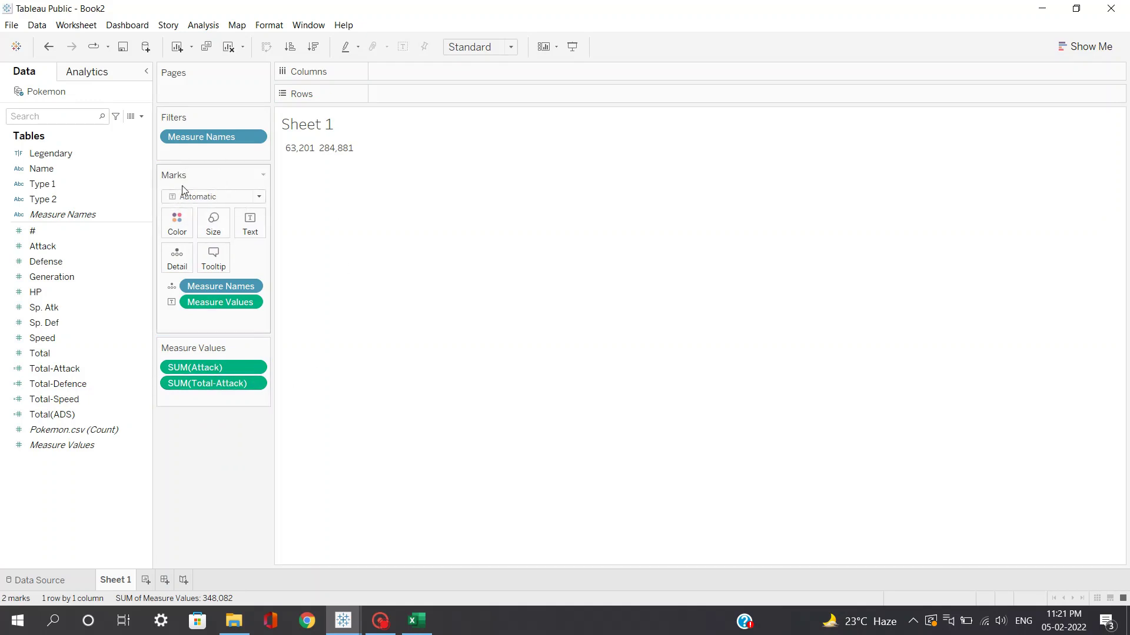
Step: Change the mark type to Pie and fit the chart to Entire View
click(248, 199)
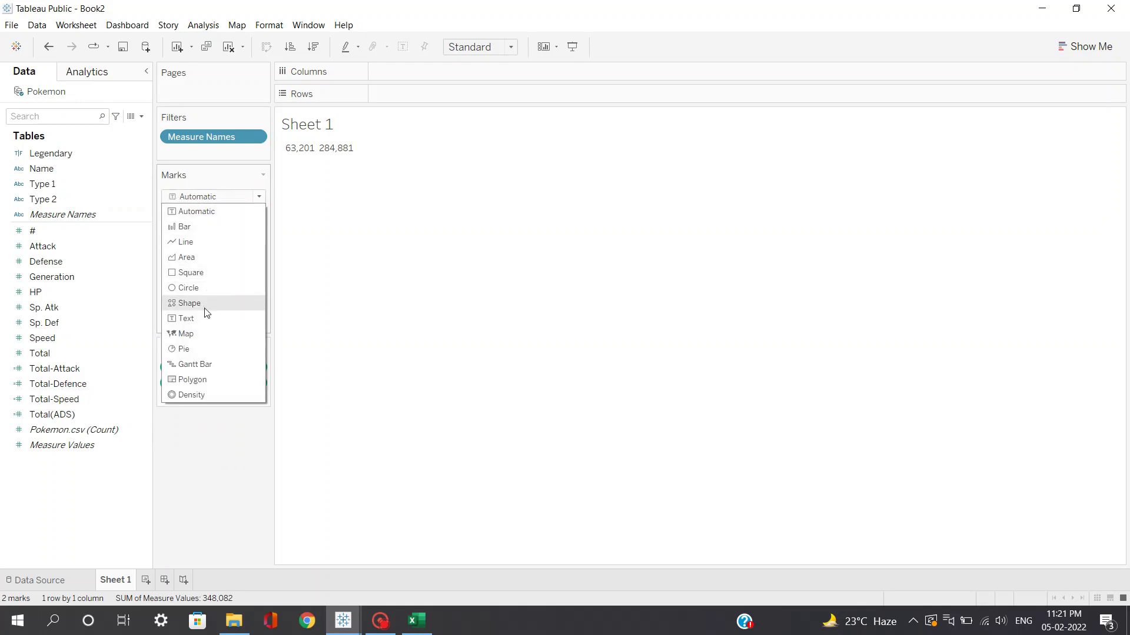
click(196, 351)
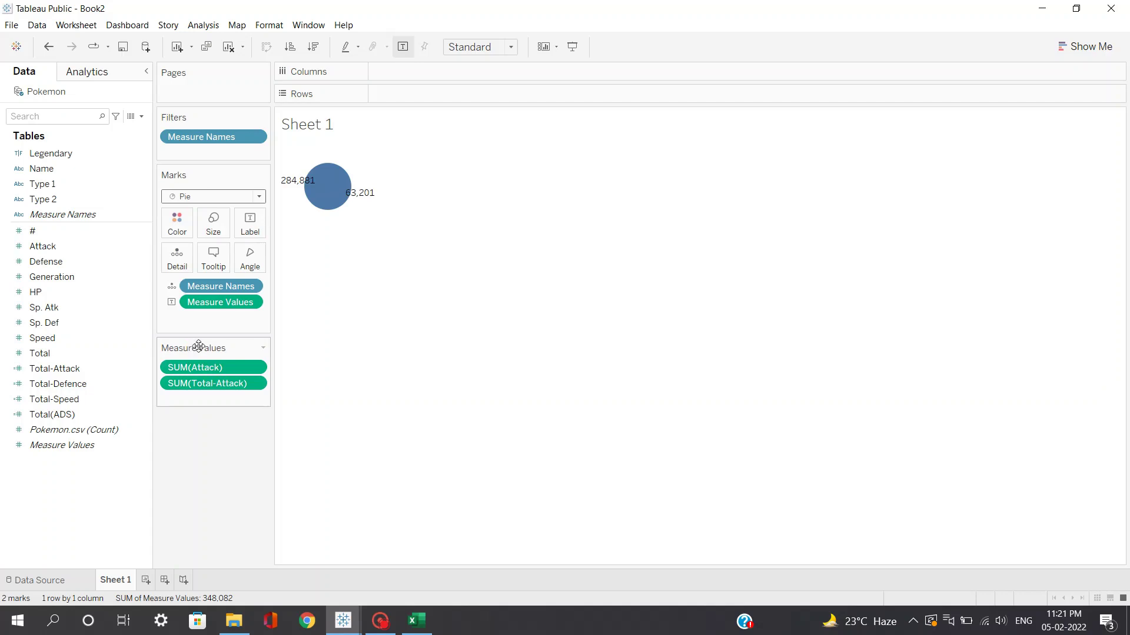
click(509, 47)
click(496, 102)
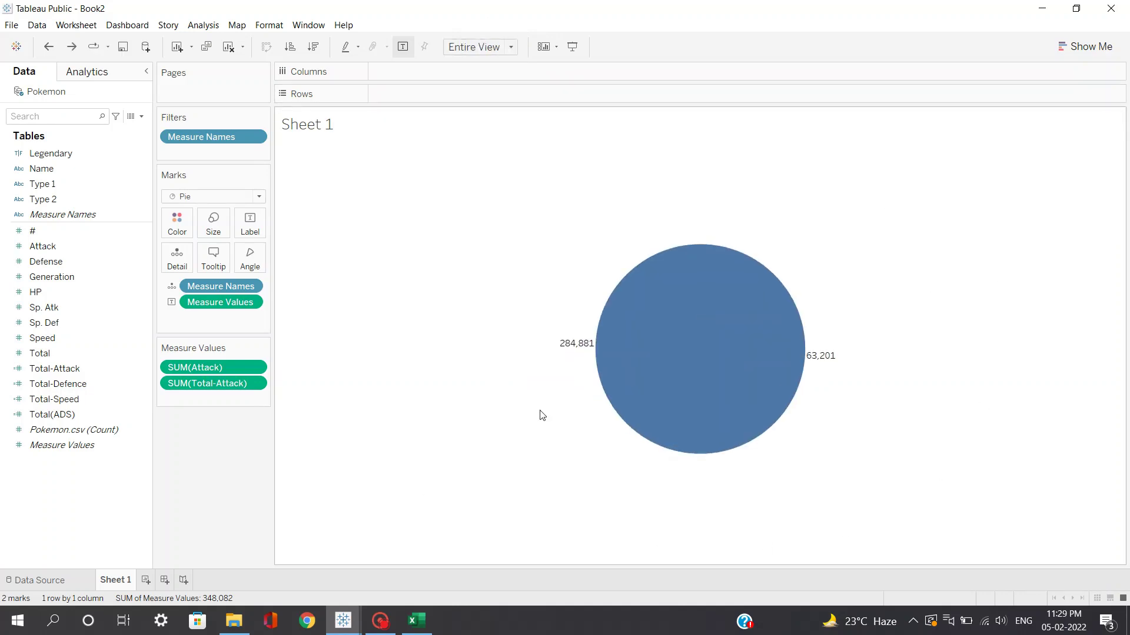
Step: Colour the pie by Measure Names and size its slices by assigning Measure Values to the angle
mouse_move(786, 352)
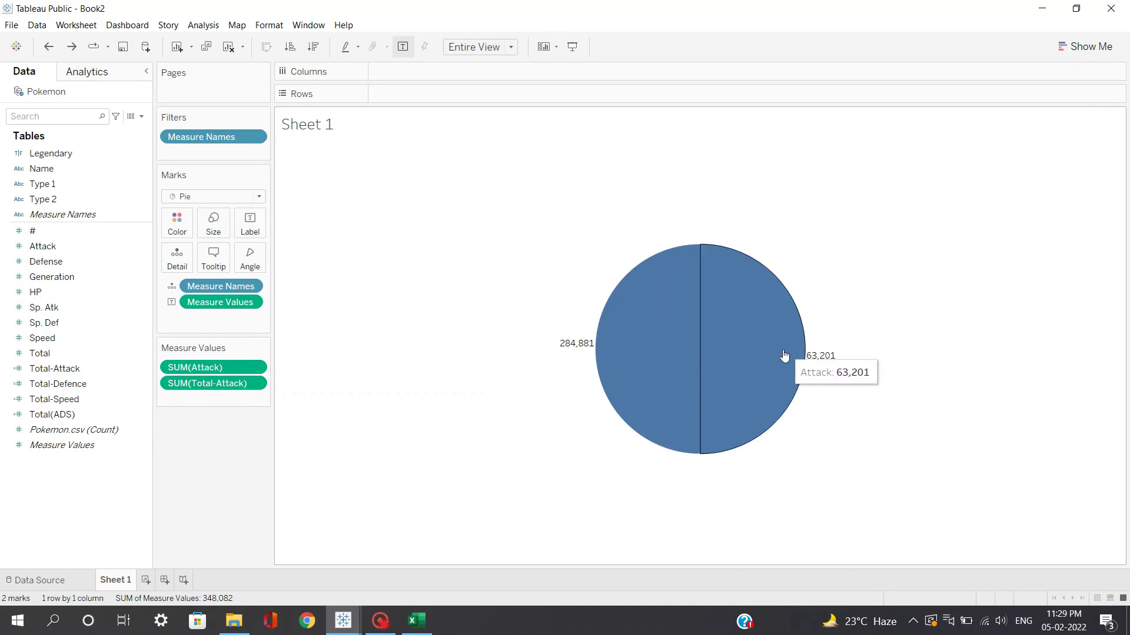
mouse_move(661, 359)
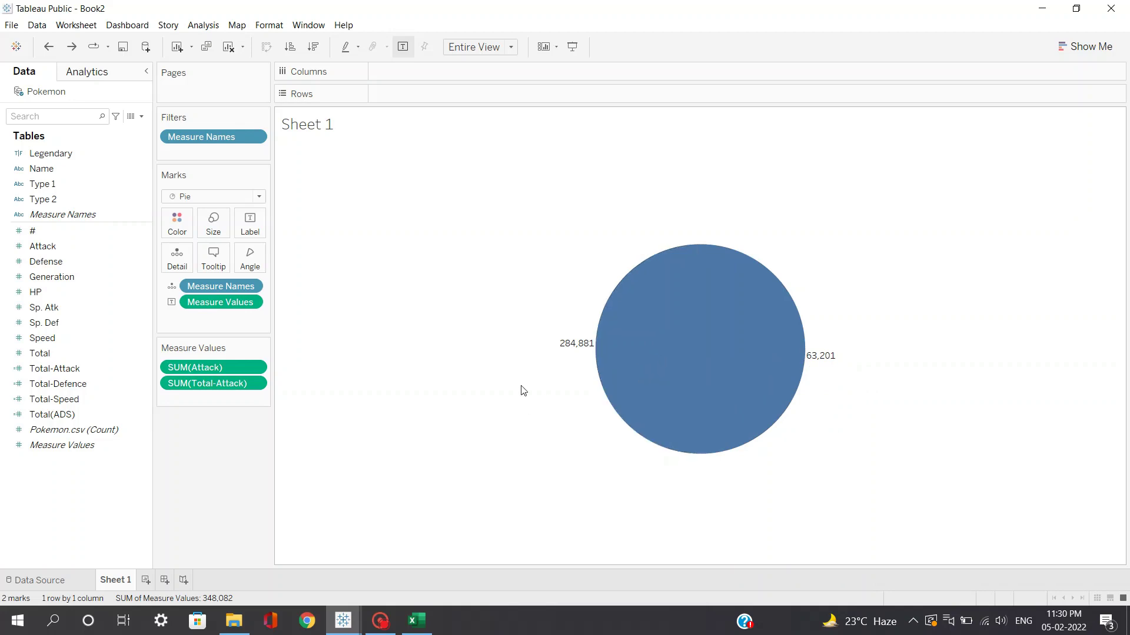
mouse_move(789, 374)
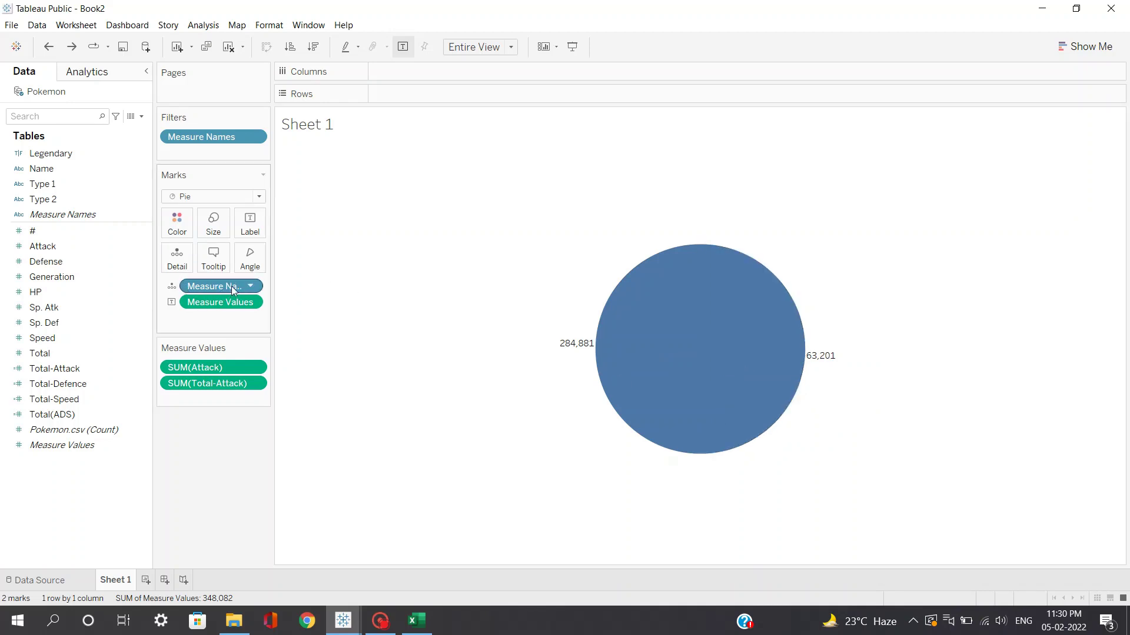
drag(210, 288, 188, 228)
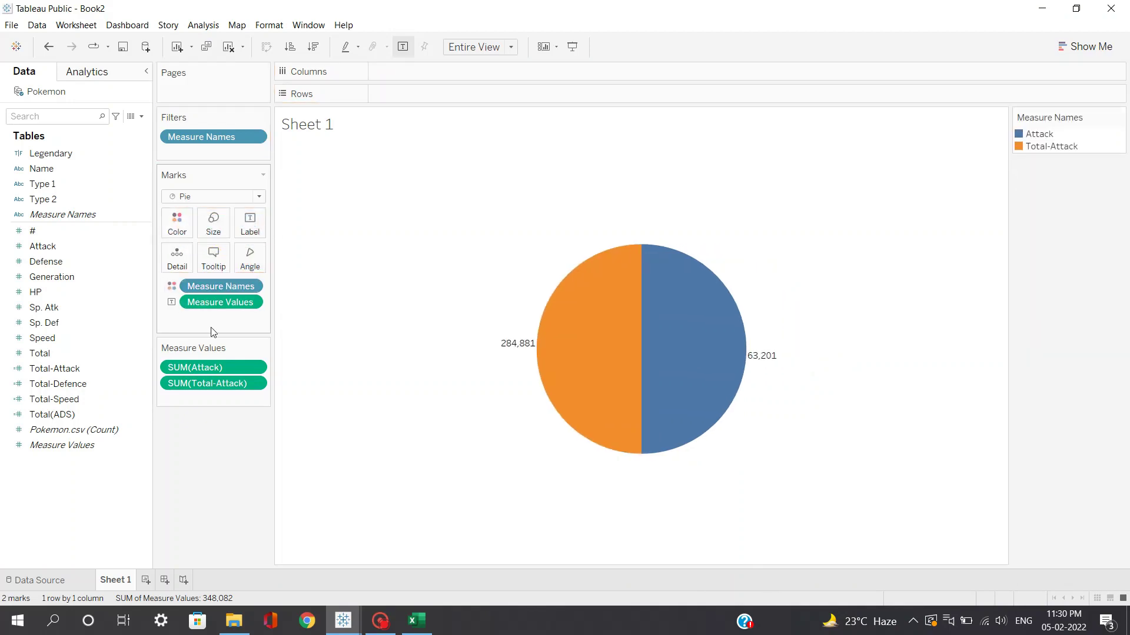
drag(217, 306, 255, 263)
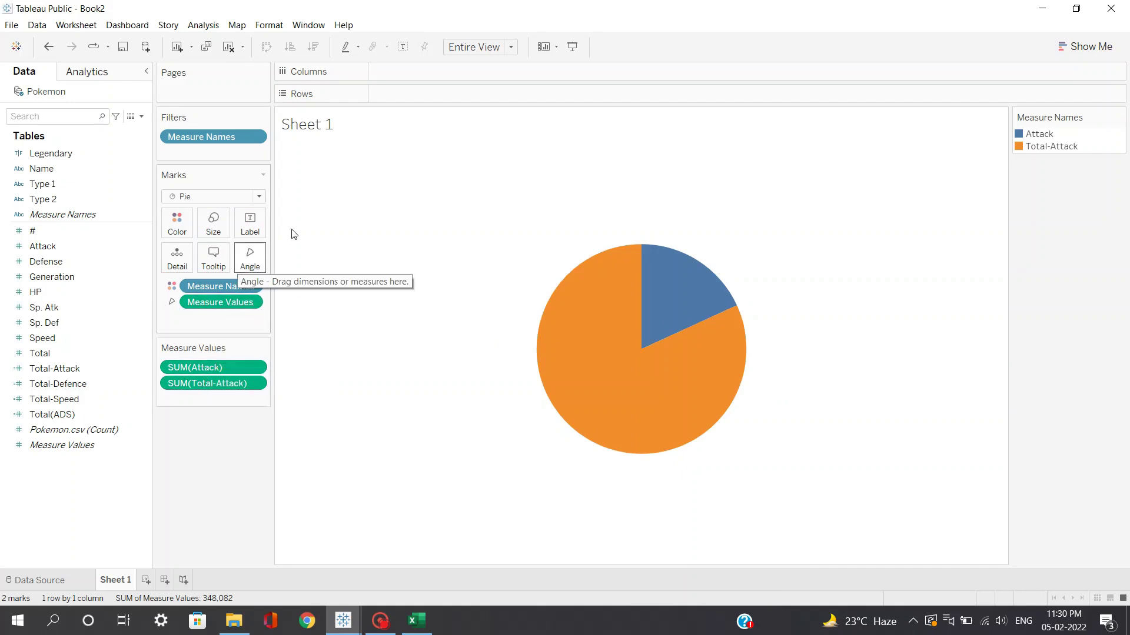
mouse_move(661, 265)
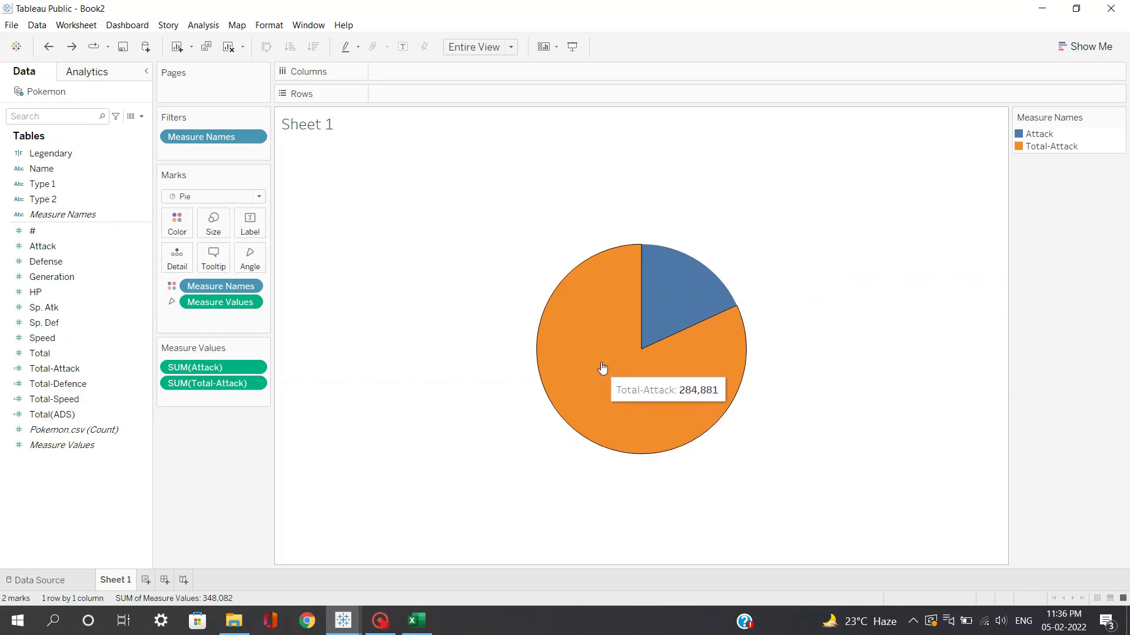
mouse_move(697, 289)
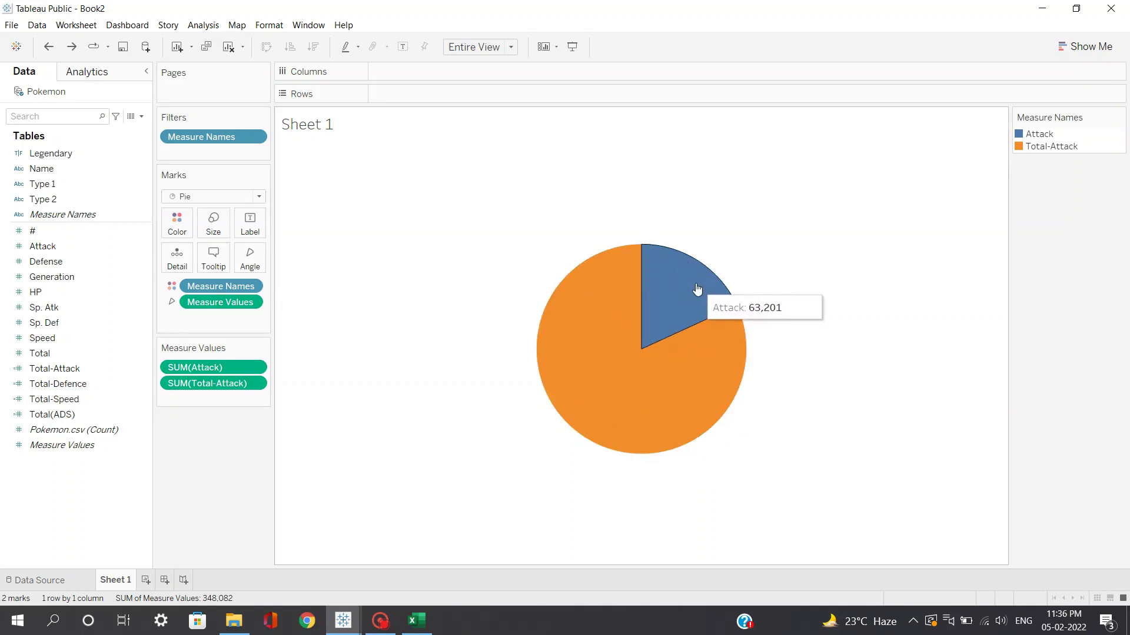
Step: Place the Attack measure on Rows twice to produce two stacked copies of the pie
click(52, 245)
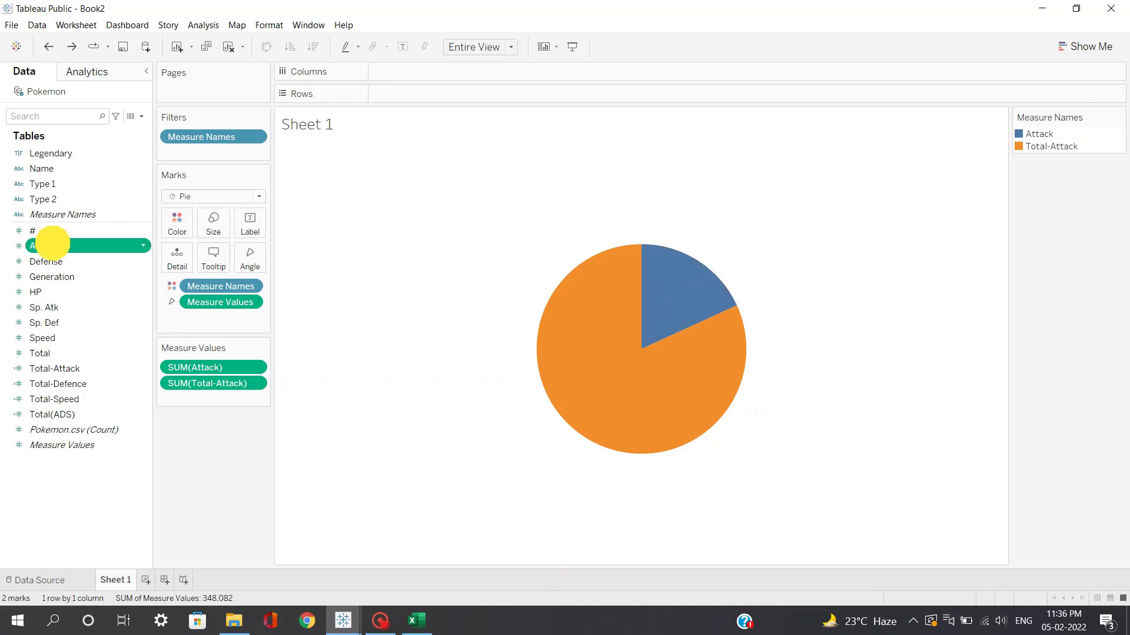
drag(51, 243, 408, 95)
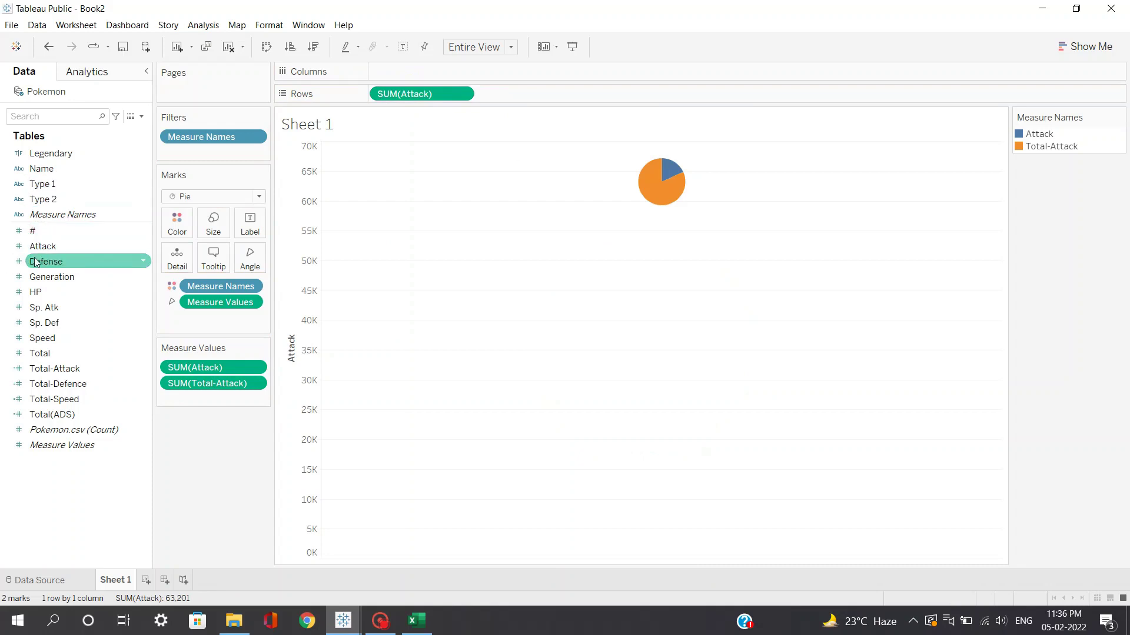
drag(42, 248, 511, 94)
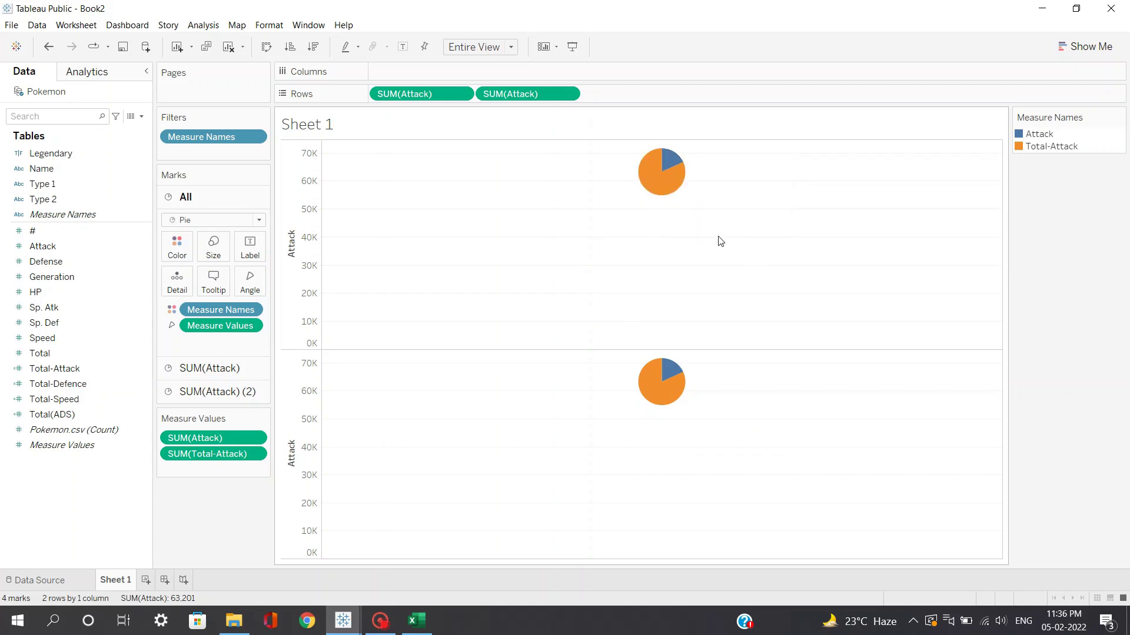
Step: Exclude zero from the range of both Attack axes so each pie is vertically centred in its pane
right_click(313, 268)
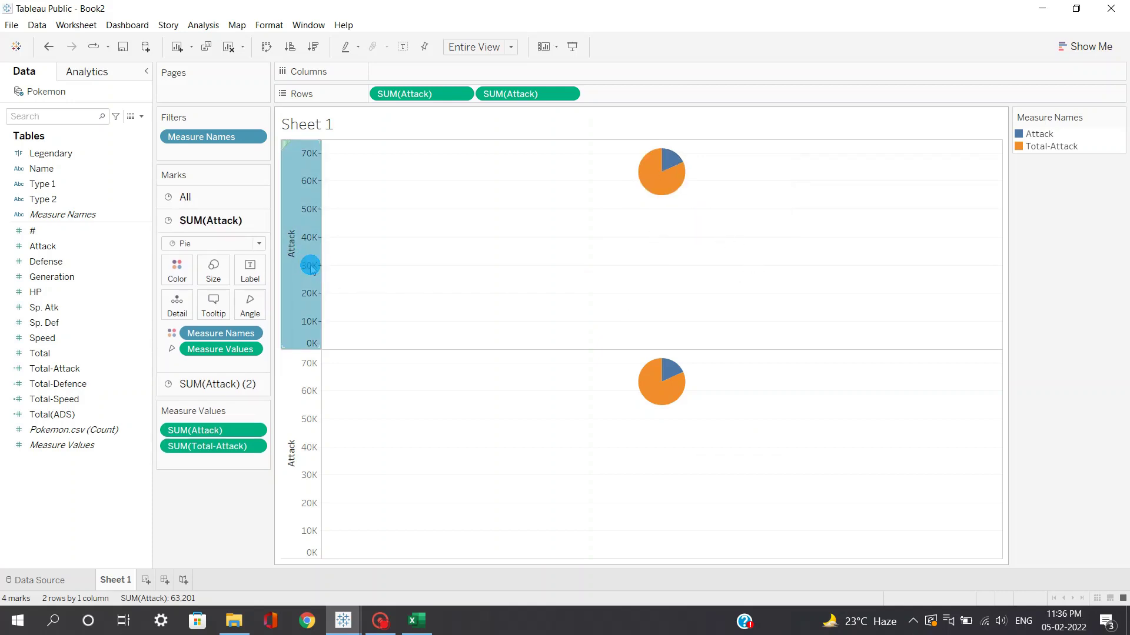
click(333, 274)
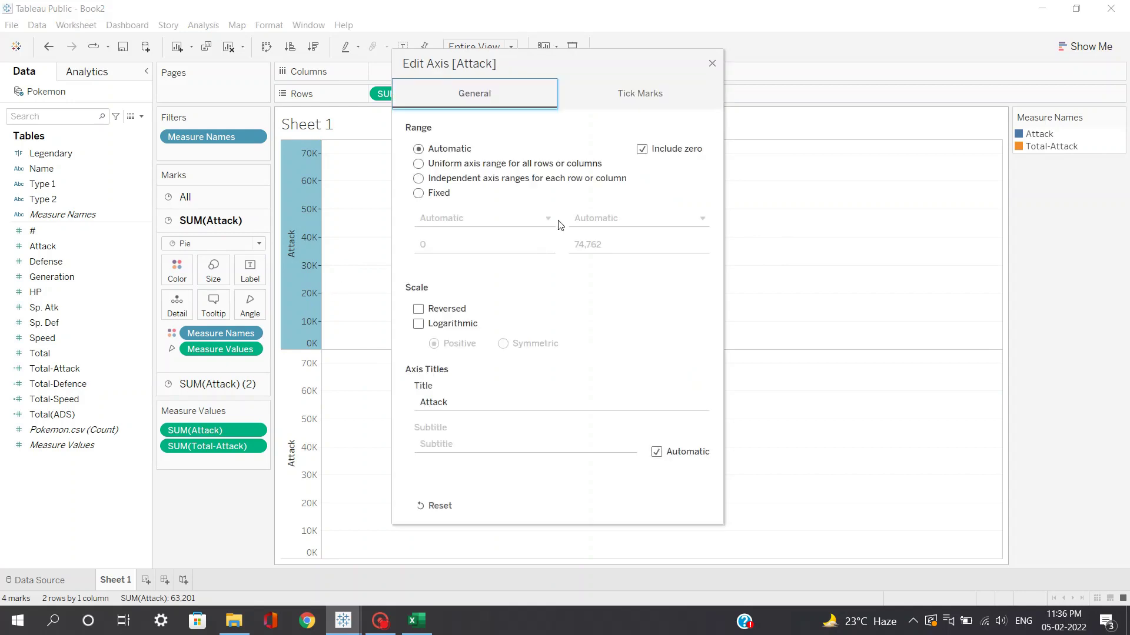
click(641, 150)
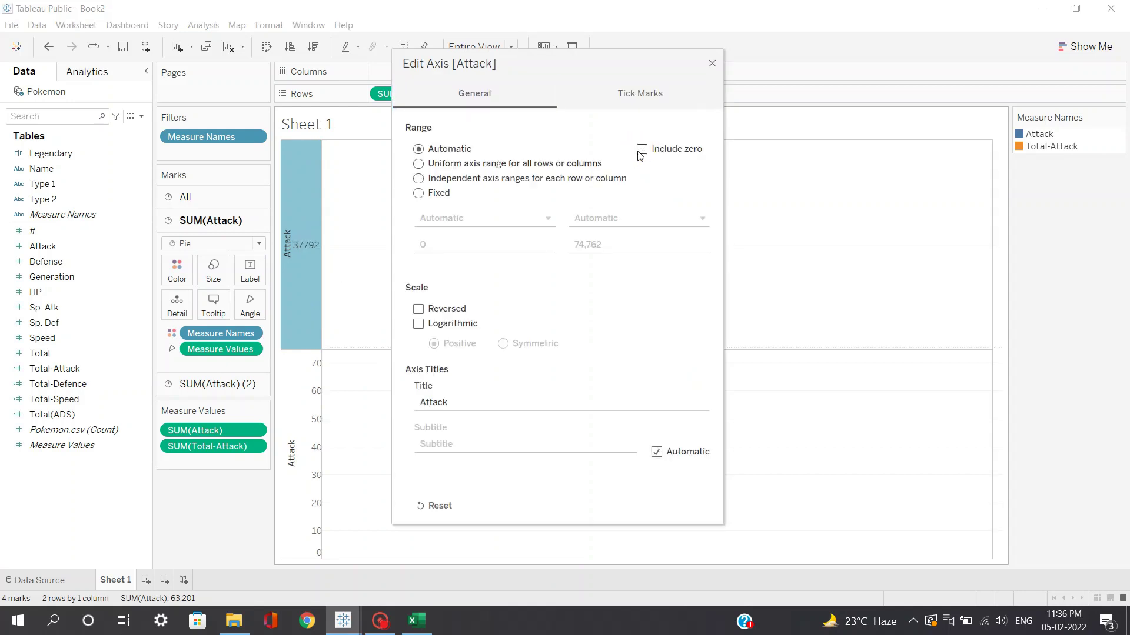
click(712, 63)
right_click(321, 422)
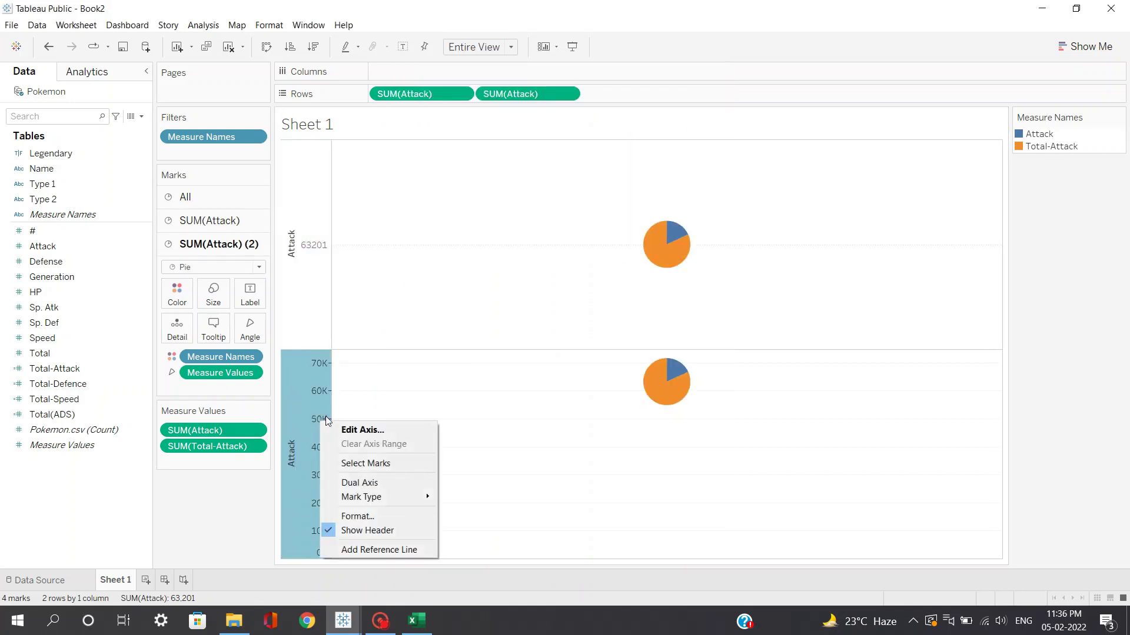
click(348, 430)
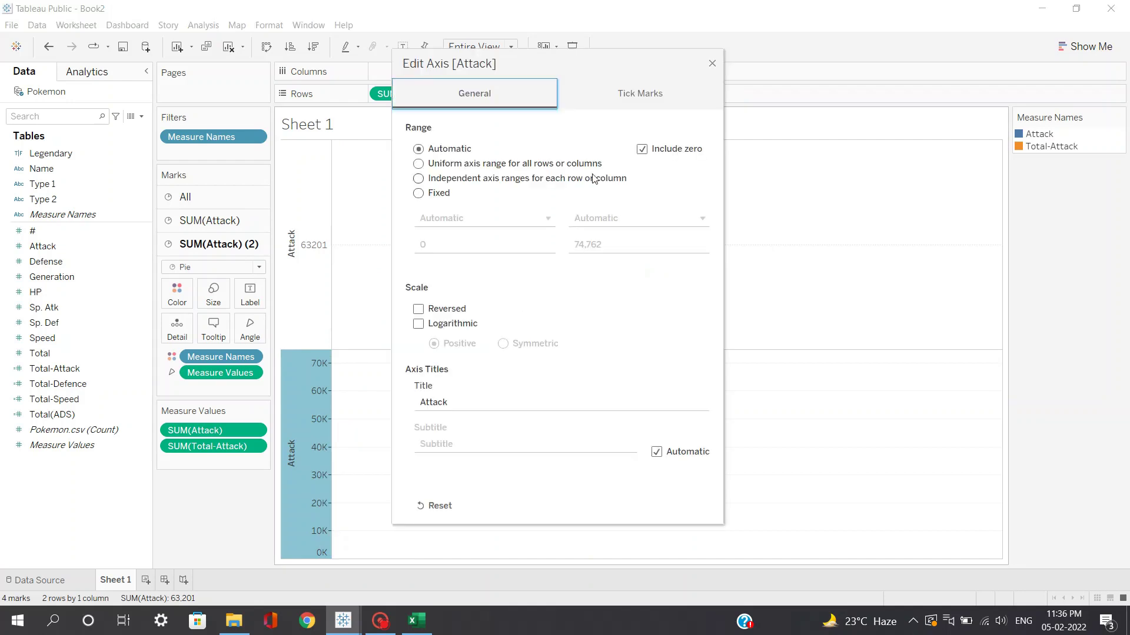
click(641, 149)
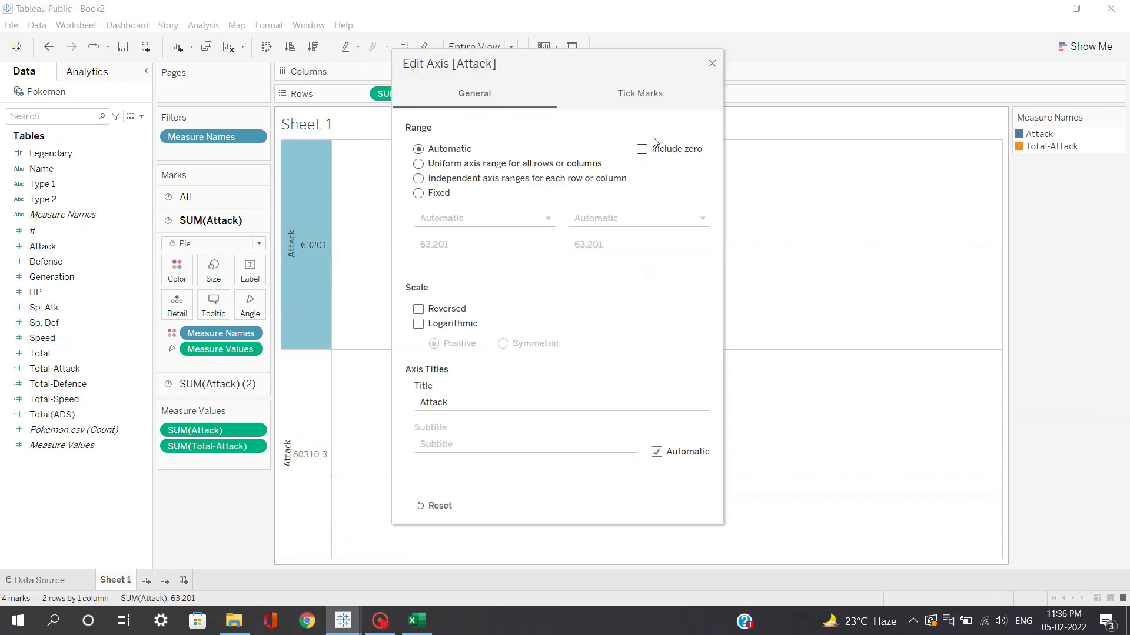
click(712, 62)
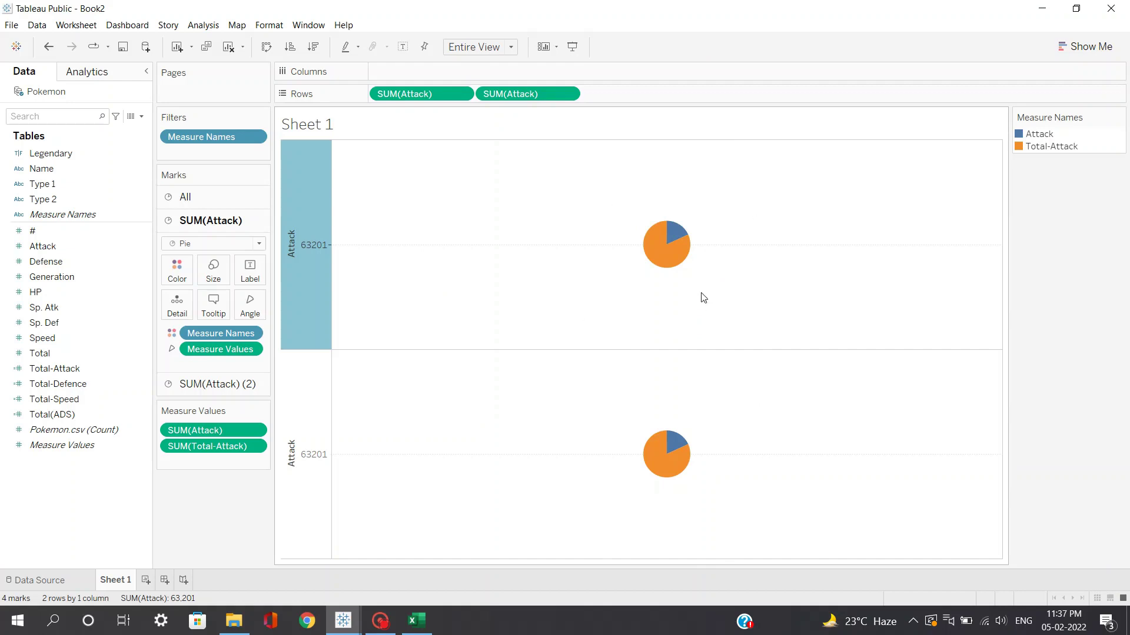
Step: Combine the two Attack axes into a dual axis so the pies overlap
click(306, 416)
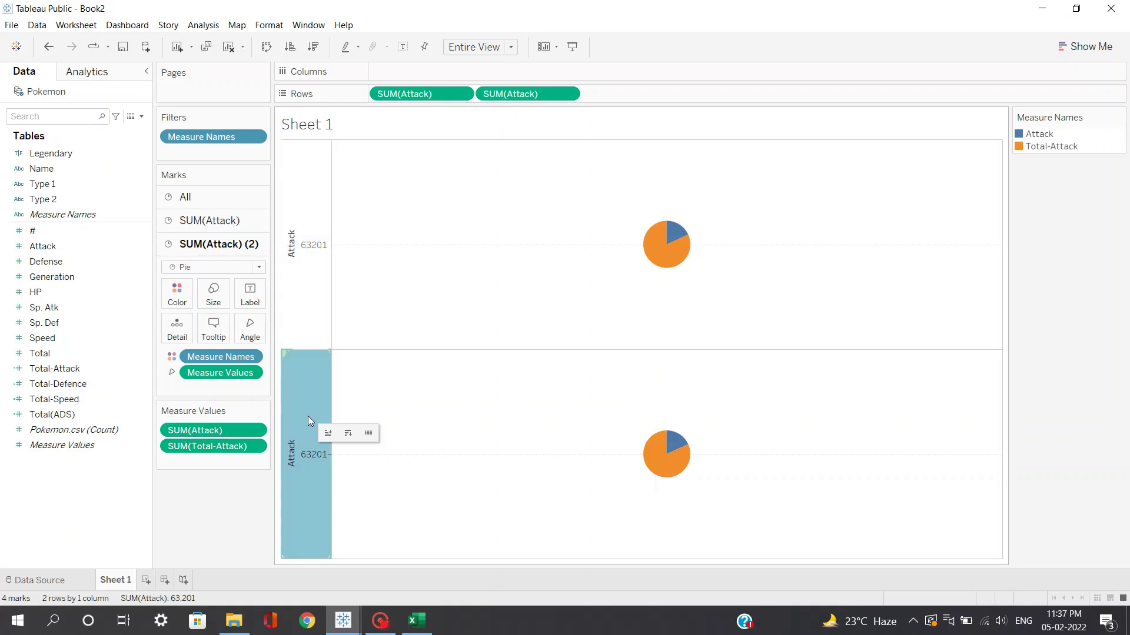
right_click(311, 401)
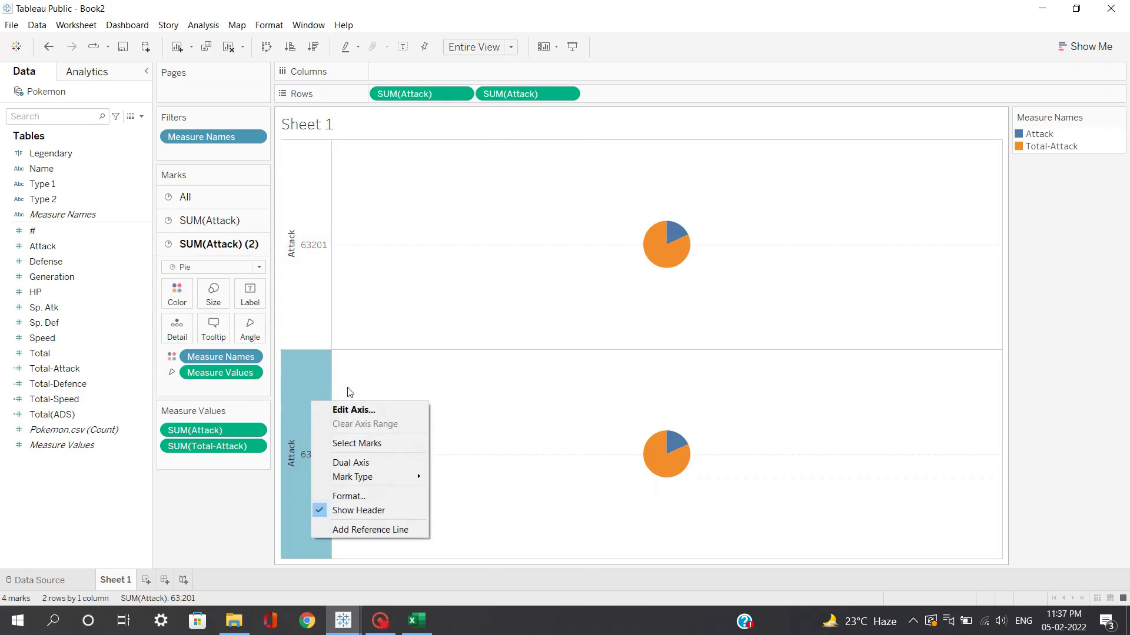
click(380, 462)
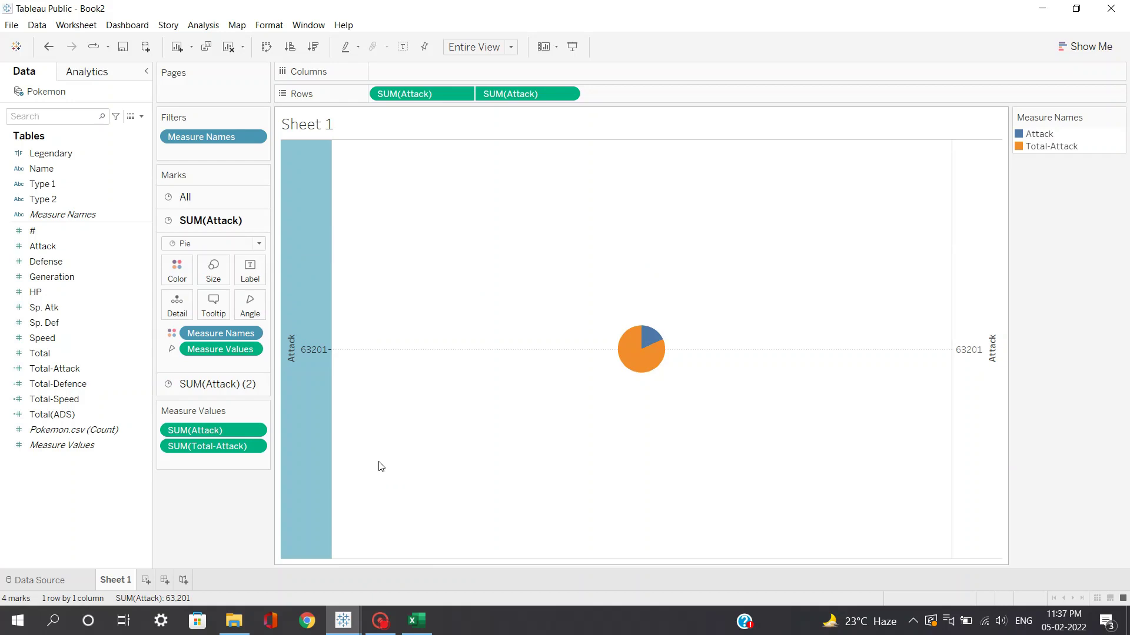
Step: Hide the headers of both Attack axes
right_click(980, 334)
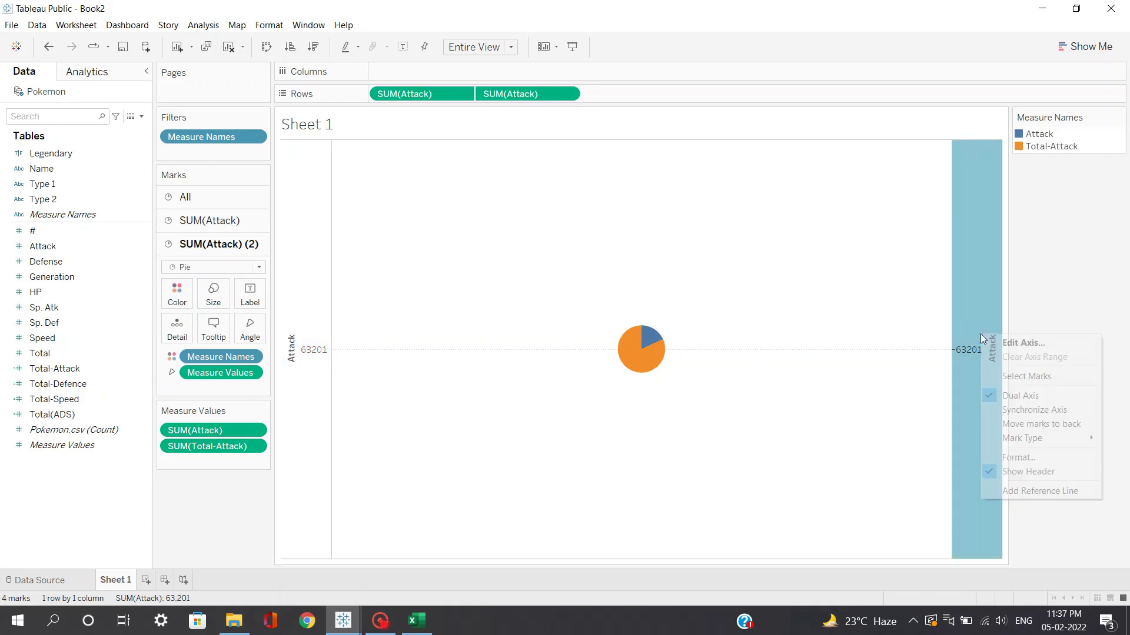
click(1022, 473)
right_click(296, 387)
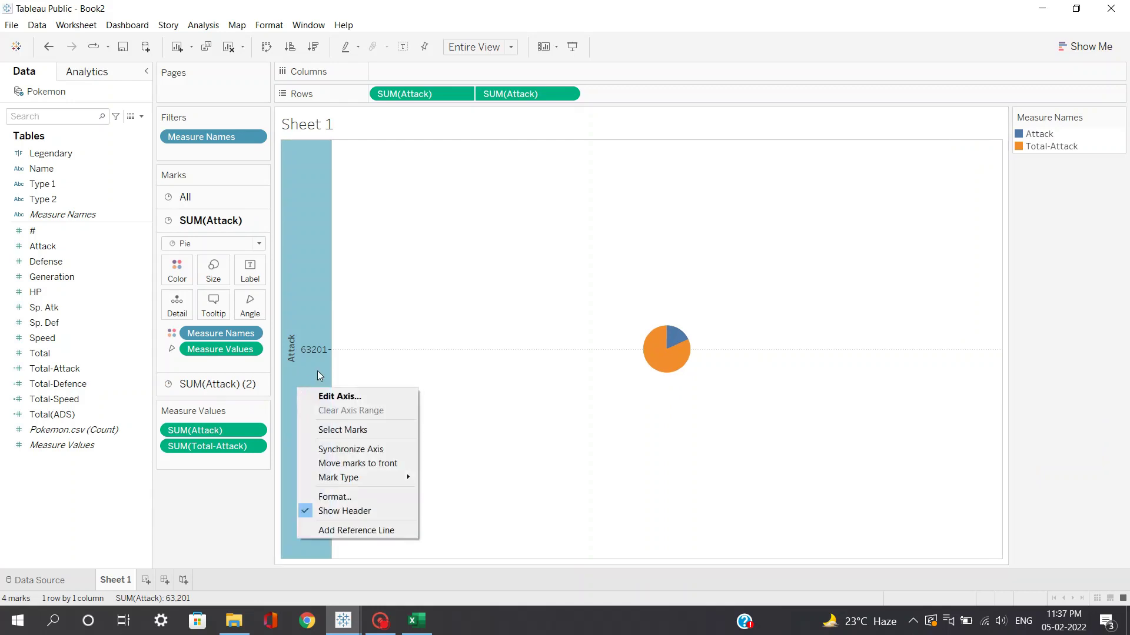
click(336, 510)
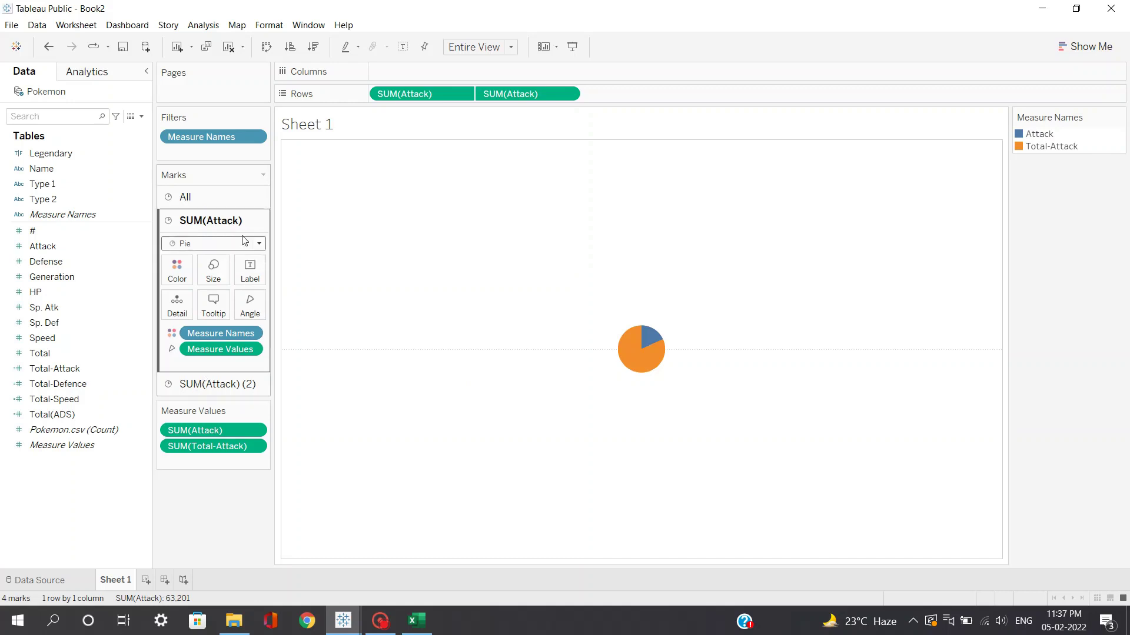
Step: Remove Measure Names and Measure Values from the marks of the second SUM(Attack) pie
click(216, 386)
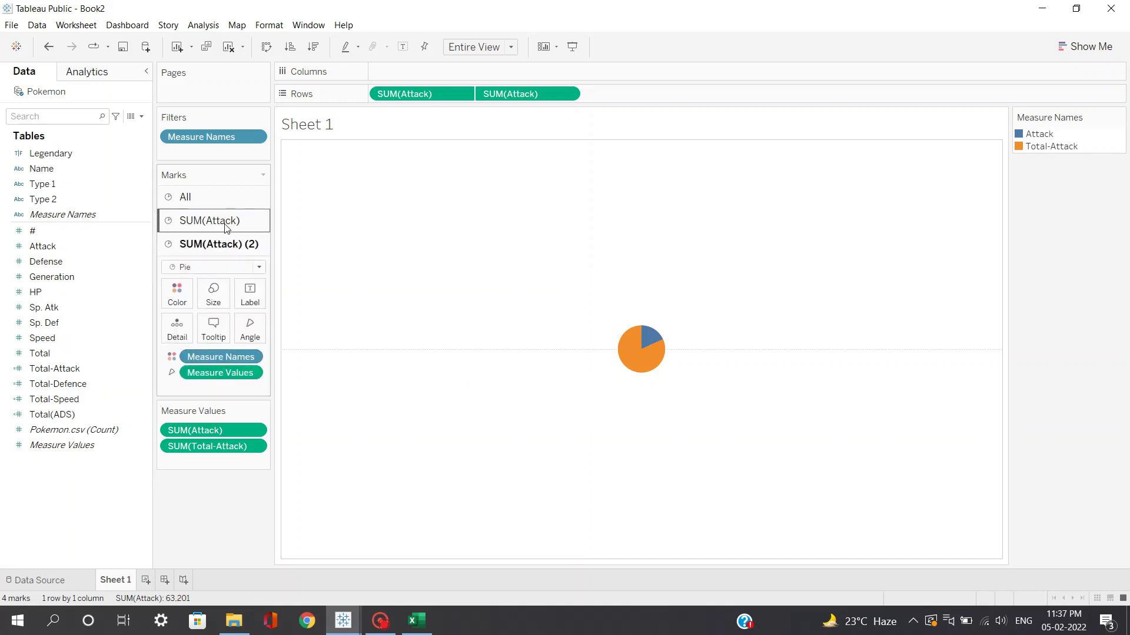
click(225, 229)
click(218, 383)
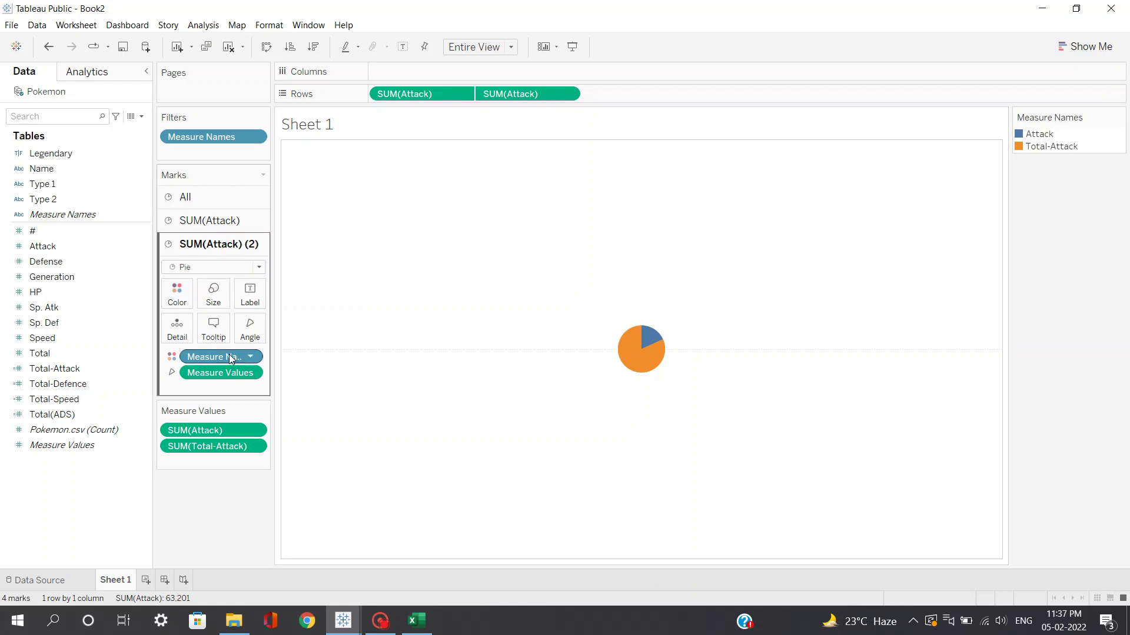
drag(225, 364, 71, 350)
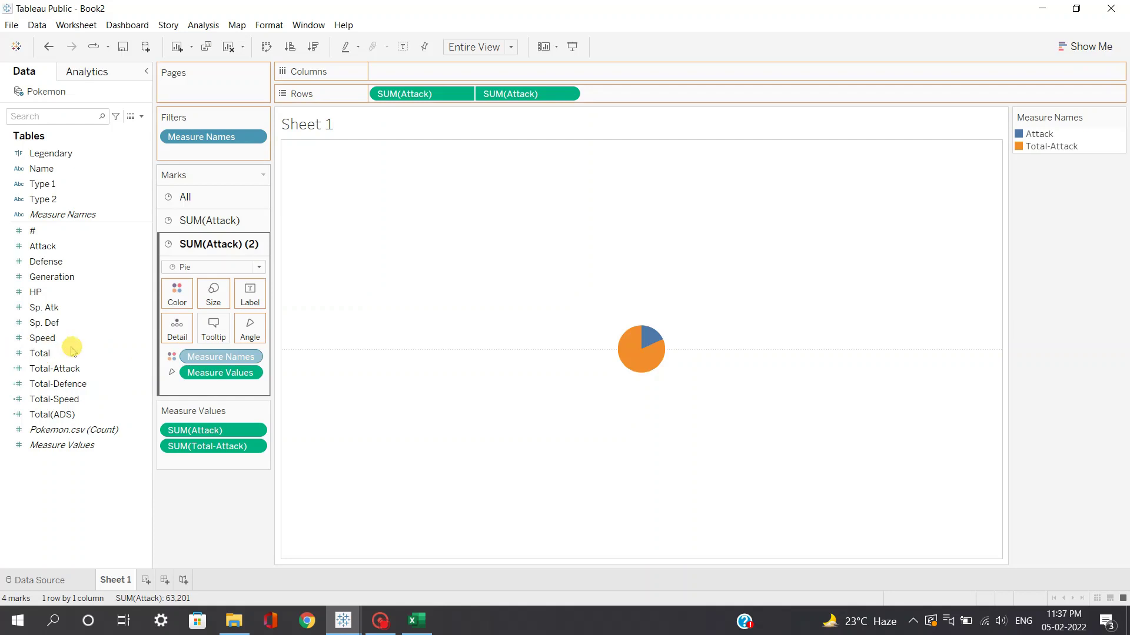
drag(210, 365, 83, 365)
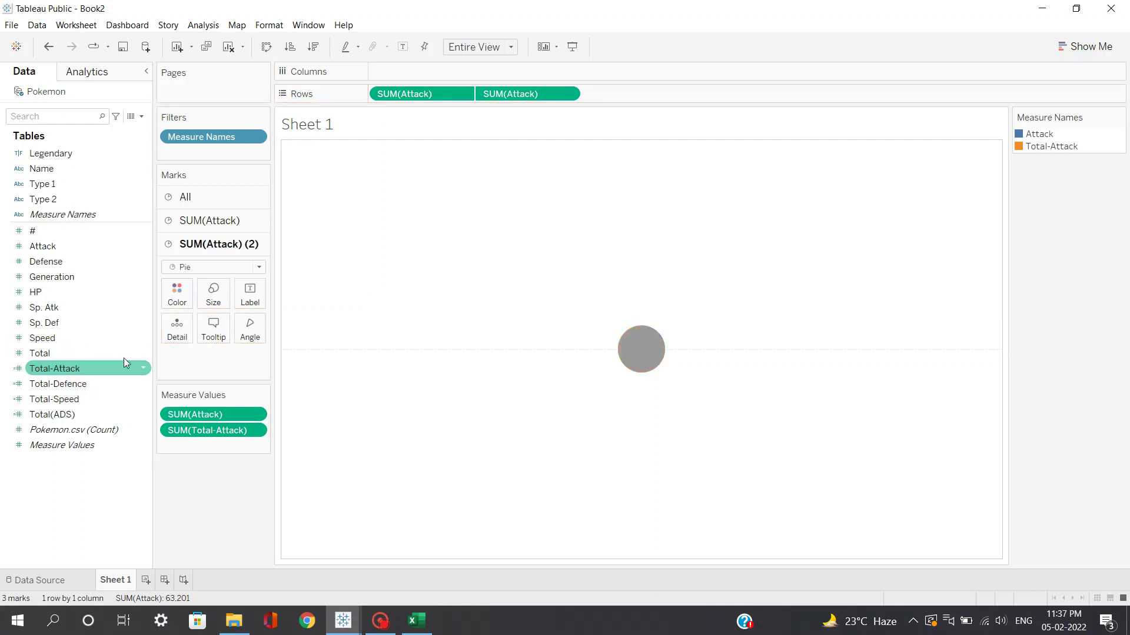
Step: Shrink the second SUM(Attack) pie so the coloured pie shows around it as a ring
mouse_move(644, 347)
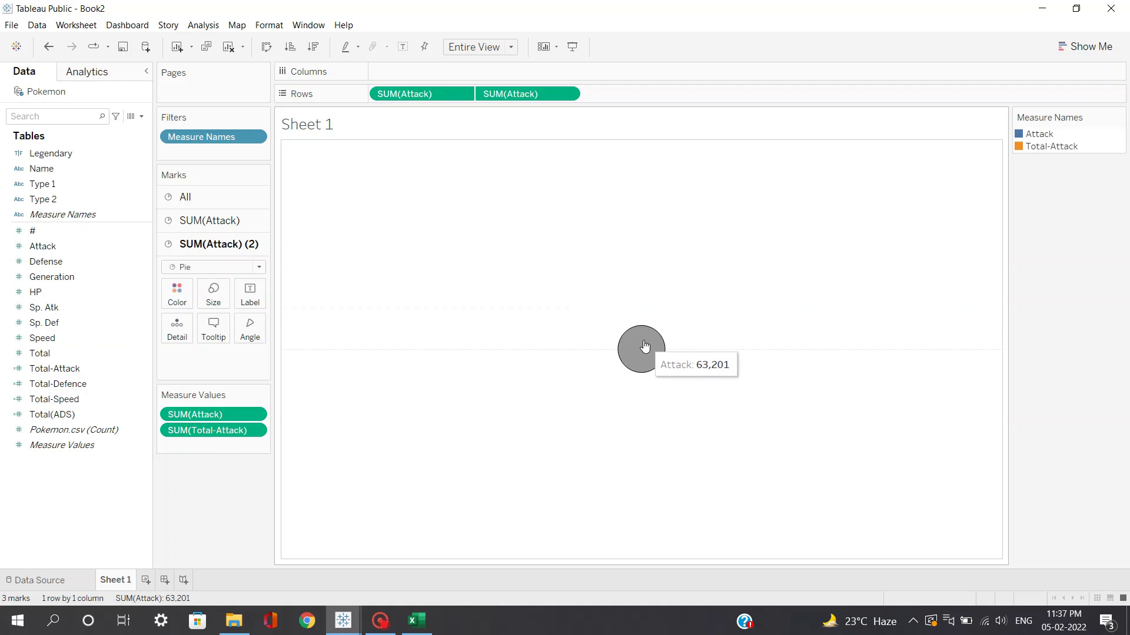
click(214, 291)
drag(232, 327, 223, 329)
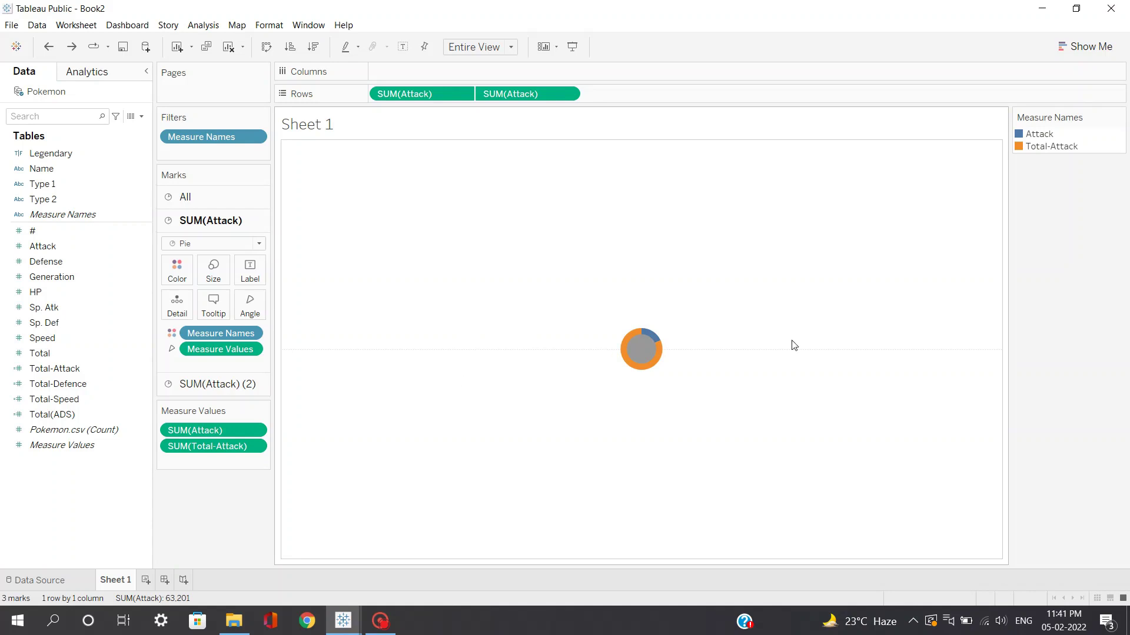
Step: Set the worksheet's zero lines to None
right_click(714, 352)
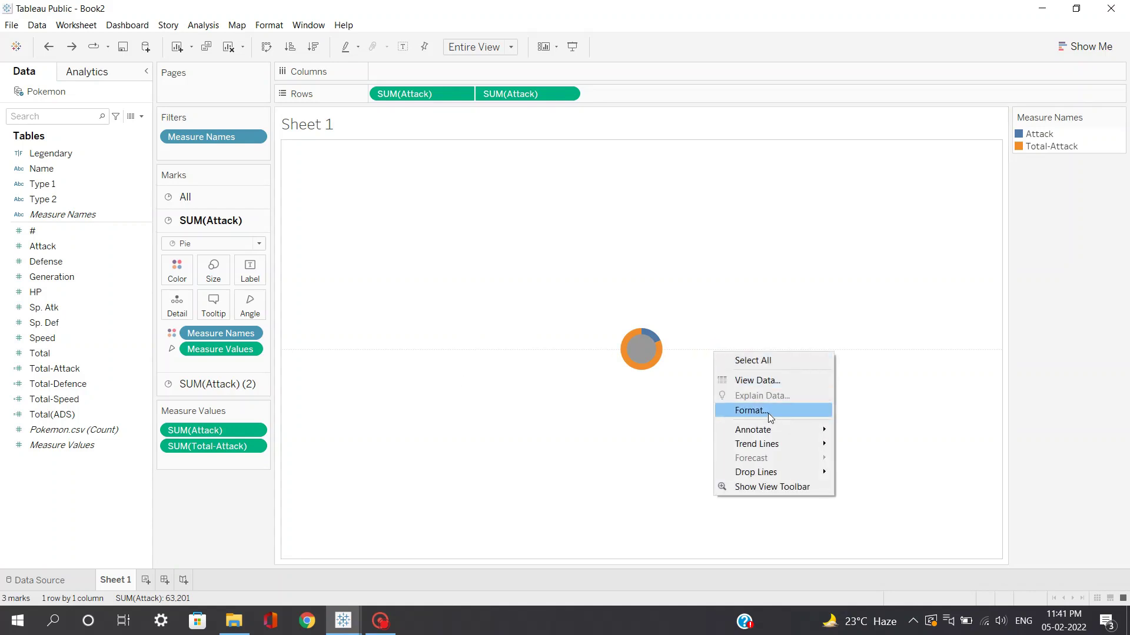
click(768, 413)
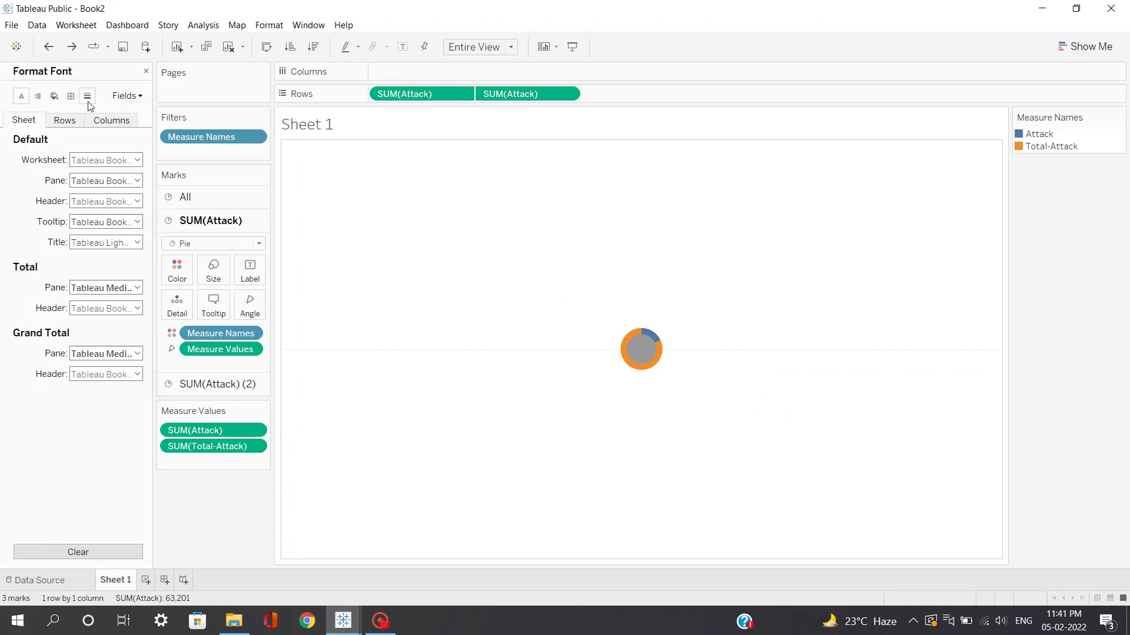
click(87, 96)
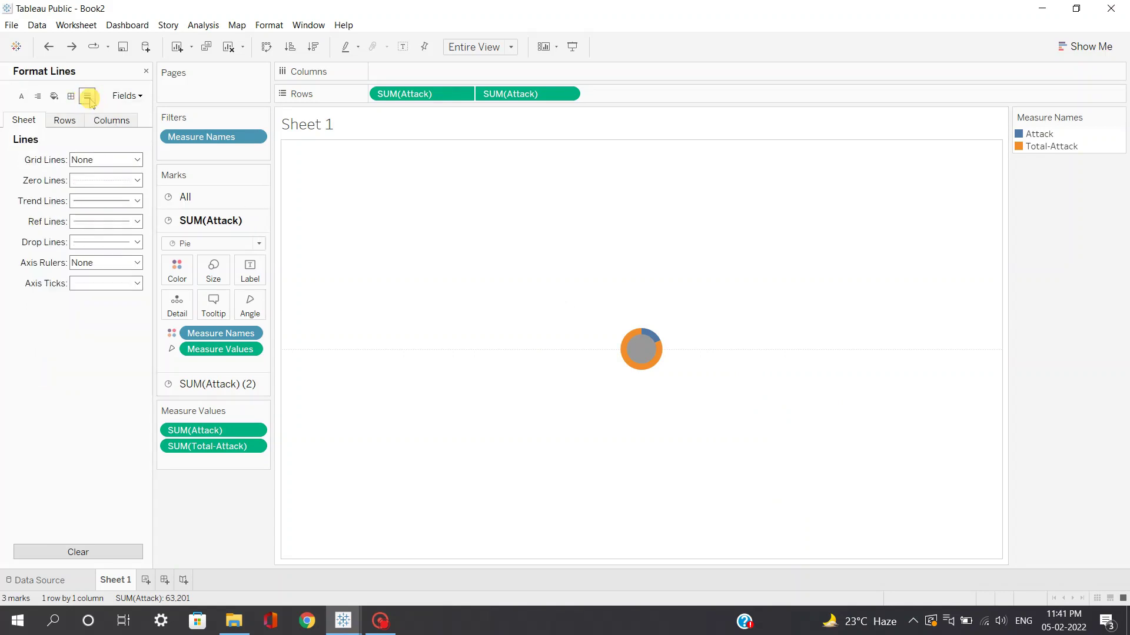
click(118, 180)
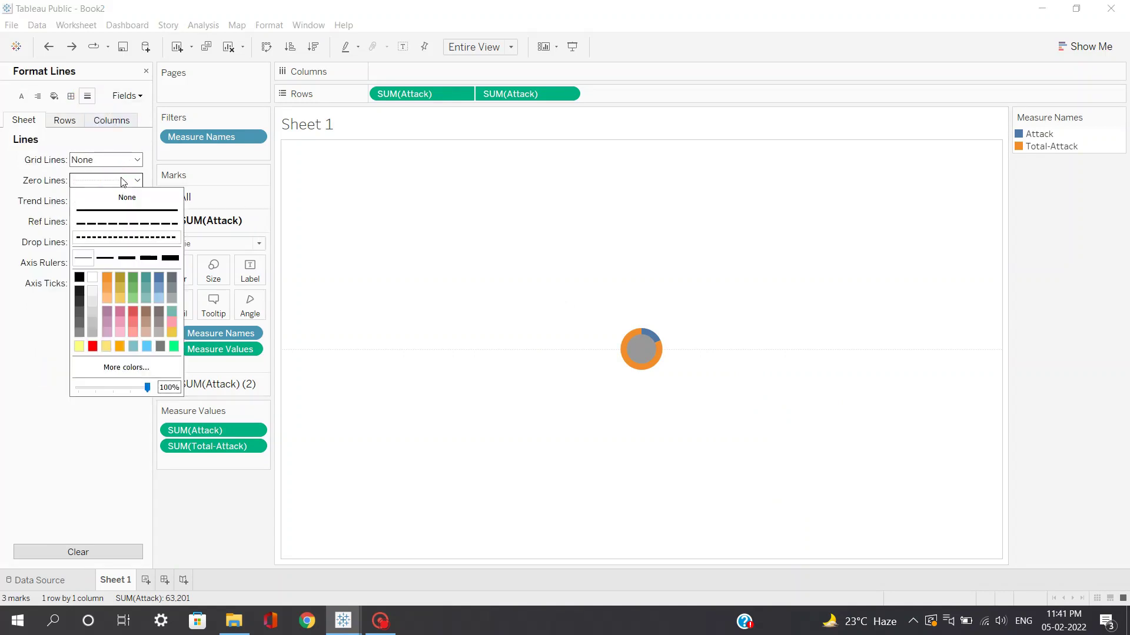
click(148, 203)
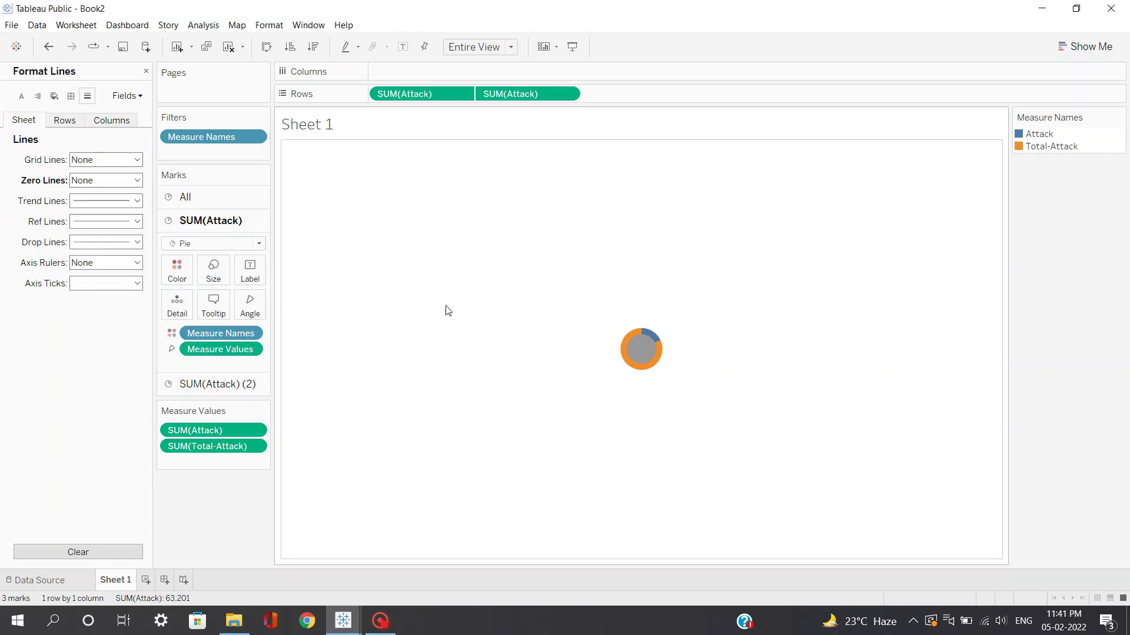
Step: Enlarge the coloured SUM(Attack) pie and the grey SUM(Attack) (2) circle into a larger donut with a moderately thick ring
click(223, 273)
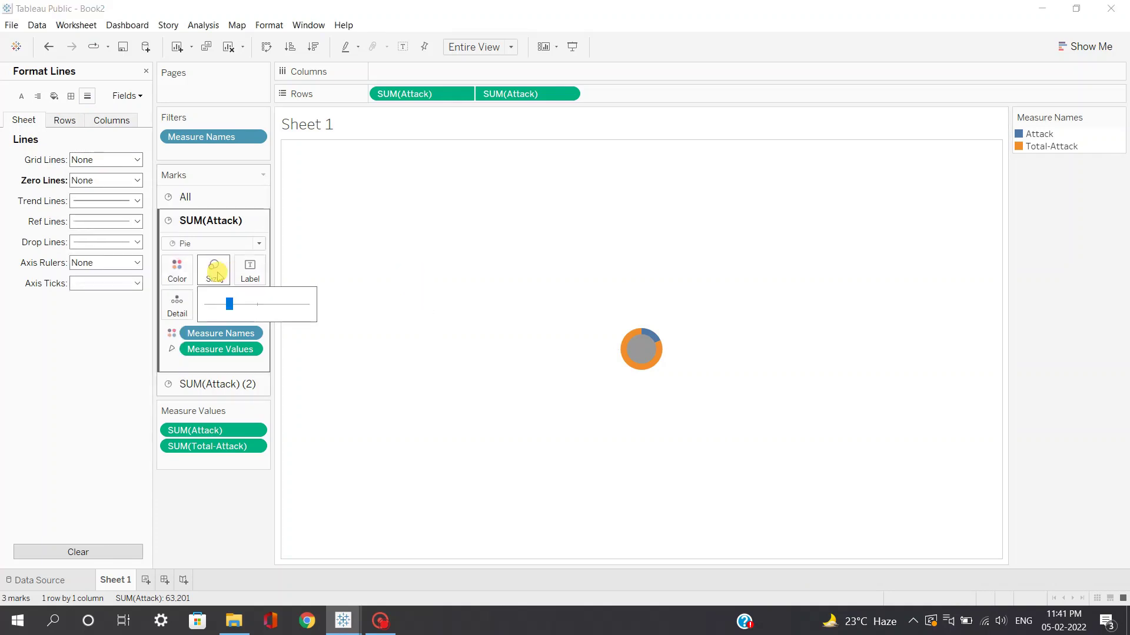
drag(228, 305, 265, 304)
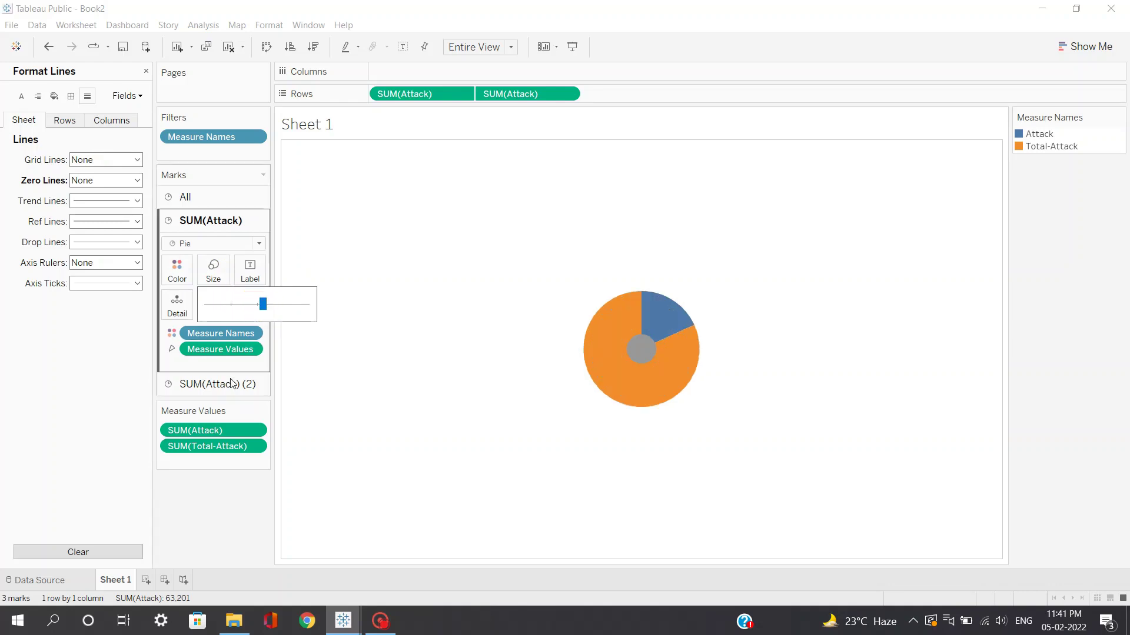
click(218, 384)
click(214, 298)
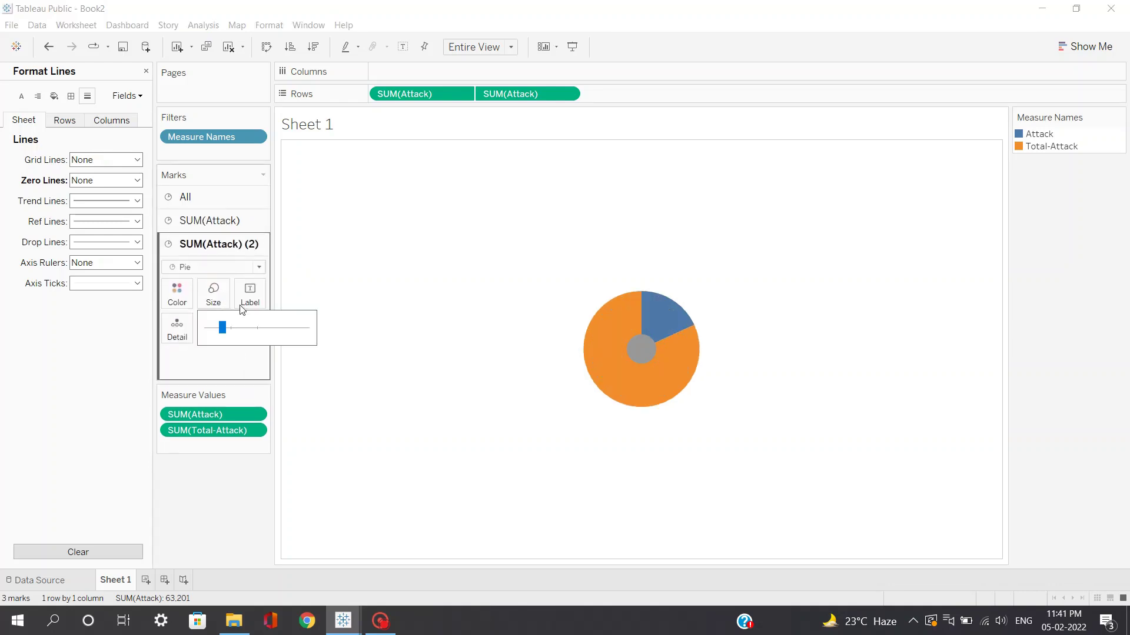
drag(221, 327, 257, 330)
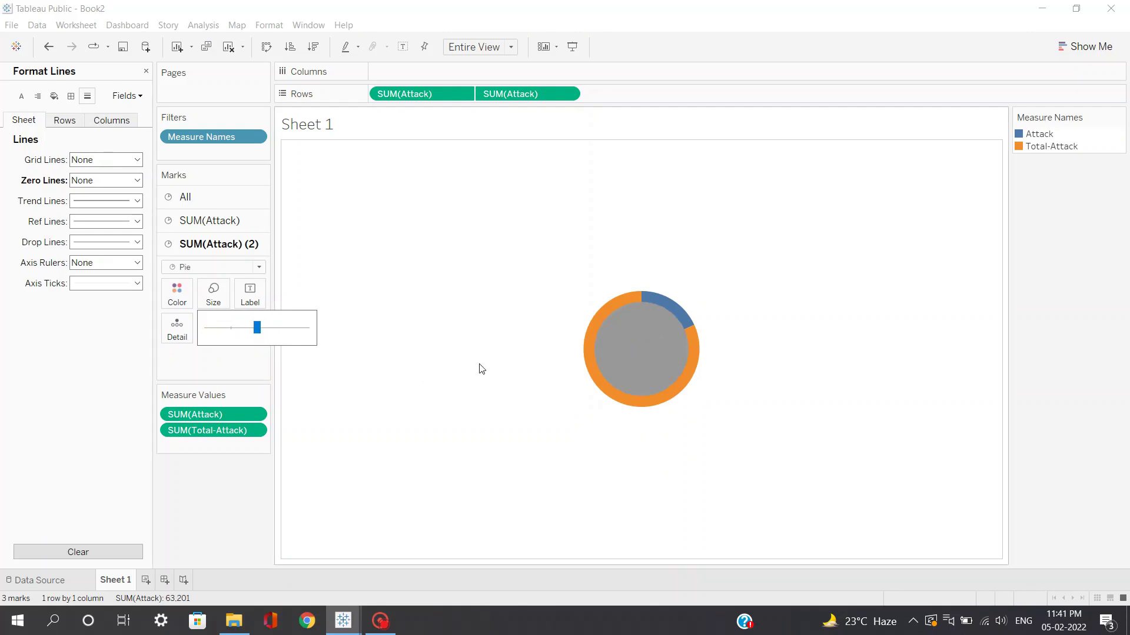
click(211, 220)
click(208, 282)
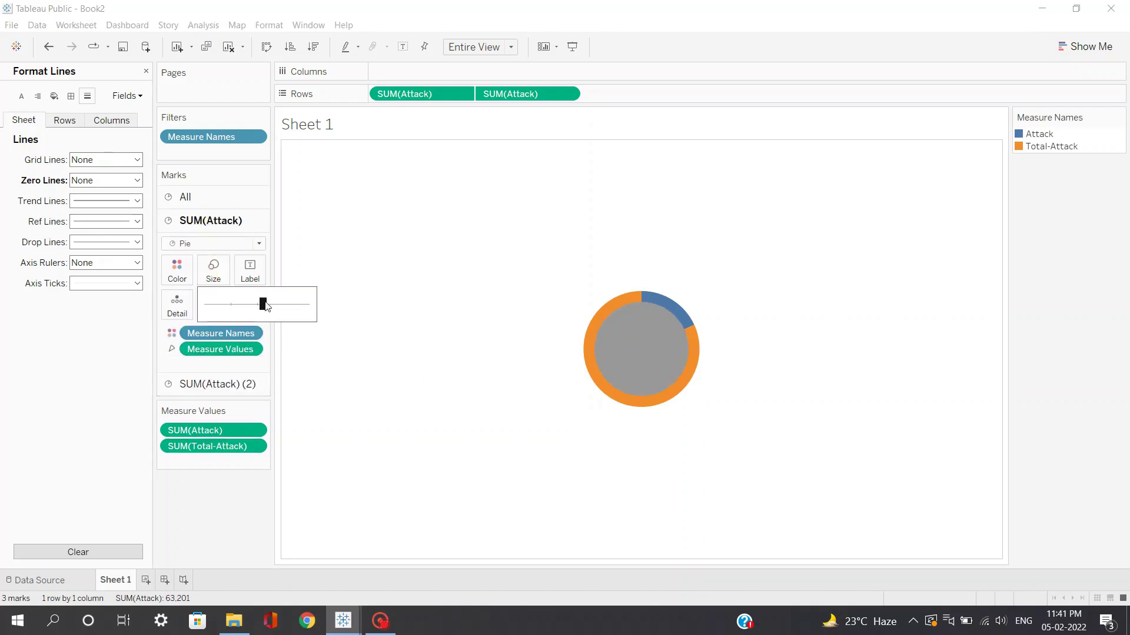
drag(263, 303, 588, 323)
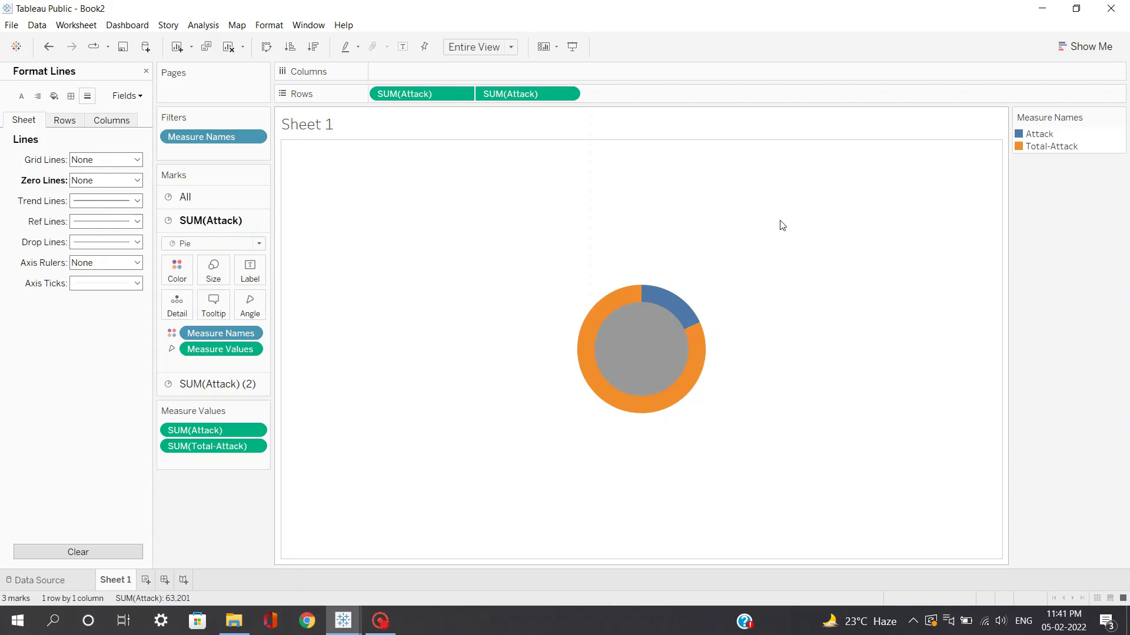
Step: Colour the inner SUM(Attack) (2) circle white
click(647, 360)
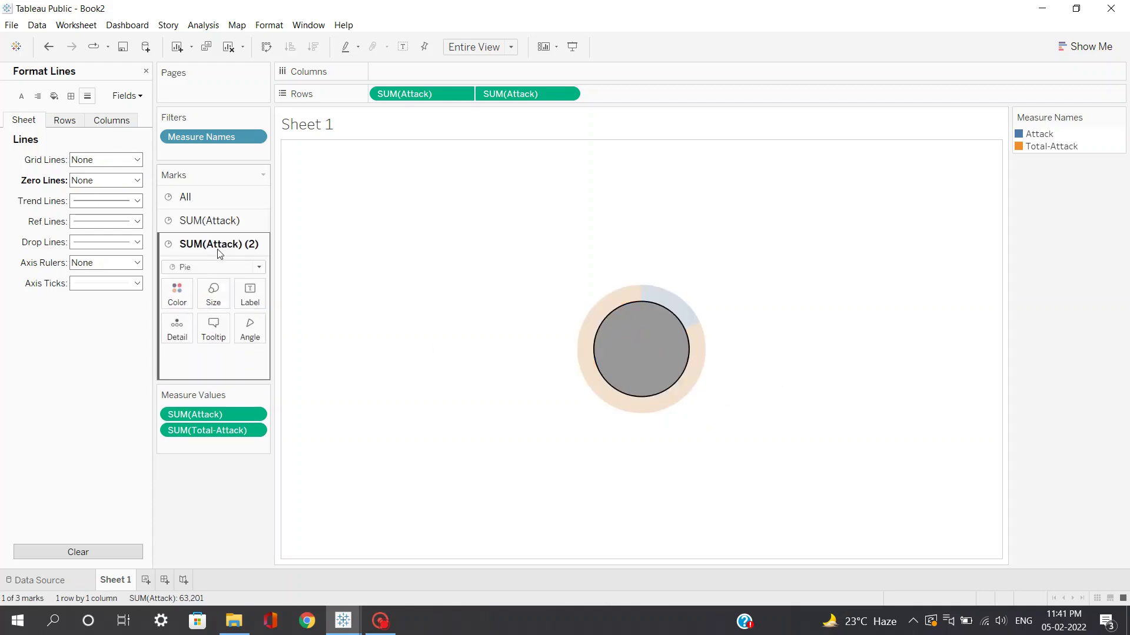
click(189, 311)
click(195, 335)
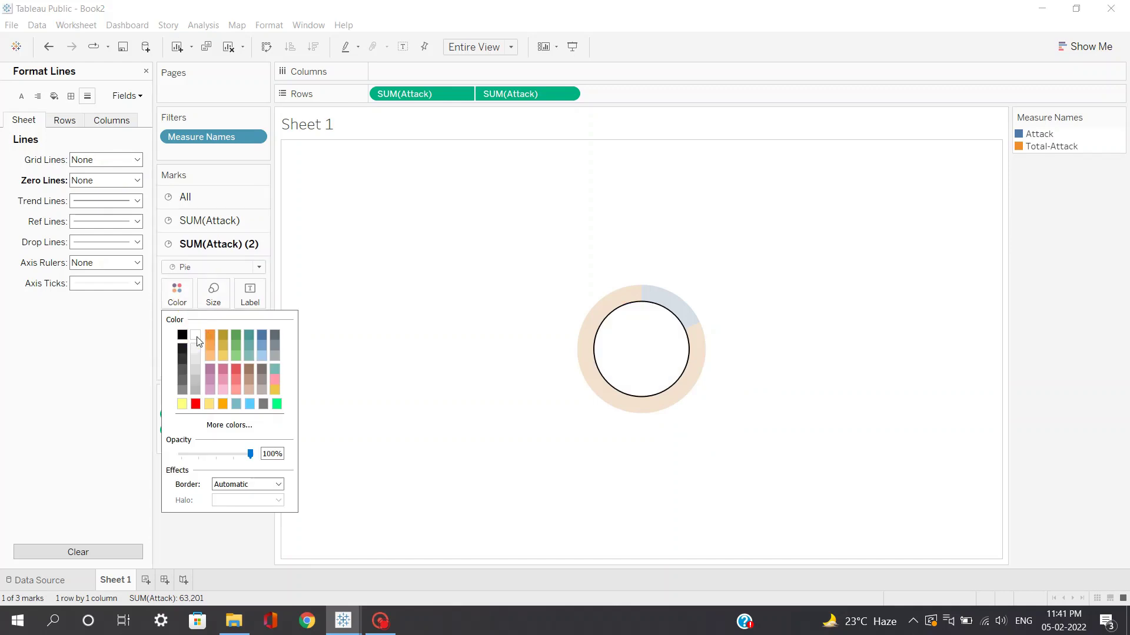
click(366, 308)
Step: Show mark labels on the inner SUM(Attack) (2) circle
click(250, 294)
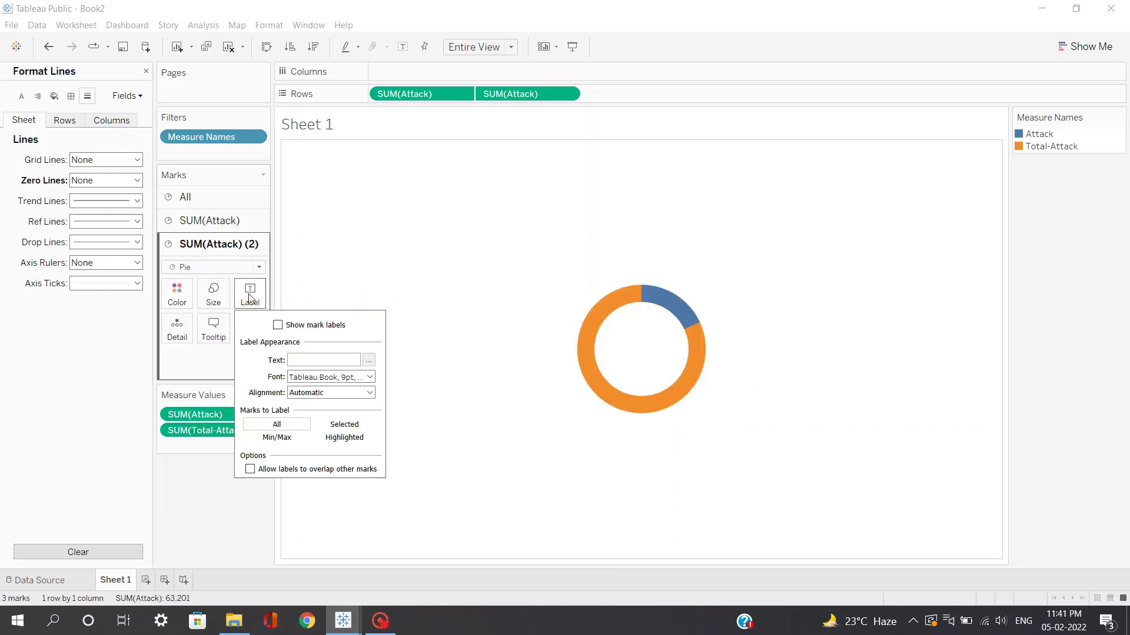
click(277, 325)
click(419, 269)
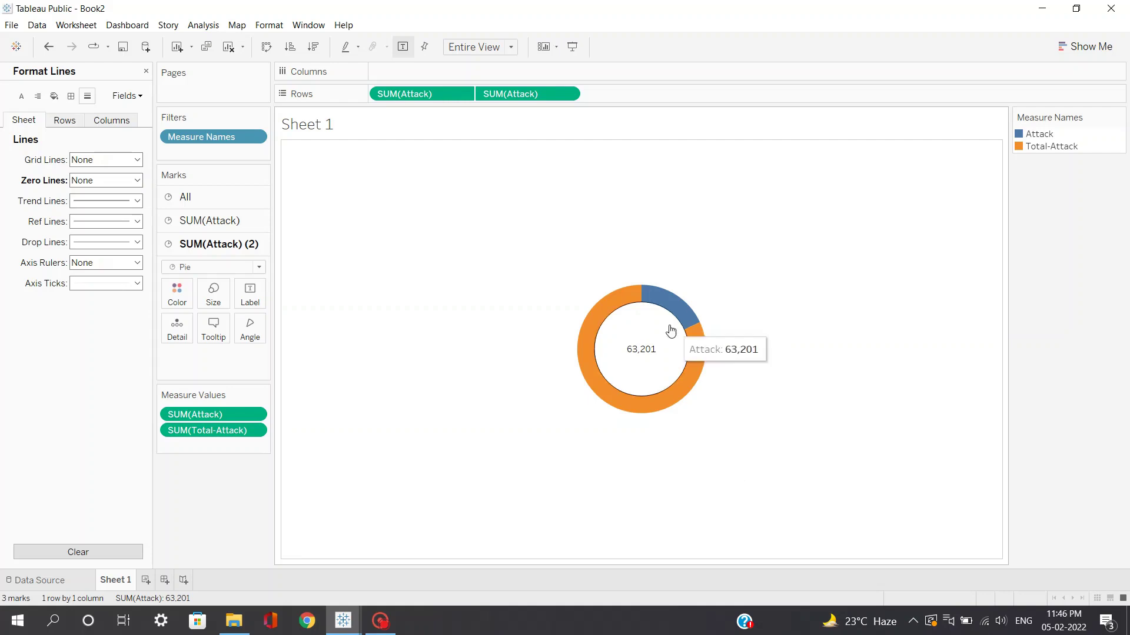
Step: In the Measure Names colour legend settings, assign red from the Automatic palette to Attack
click(1121, 118)
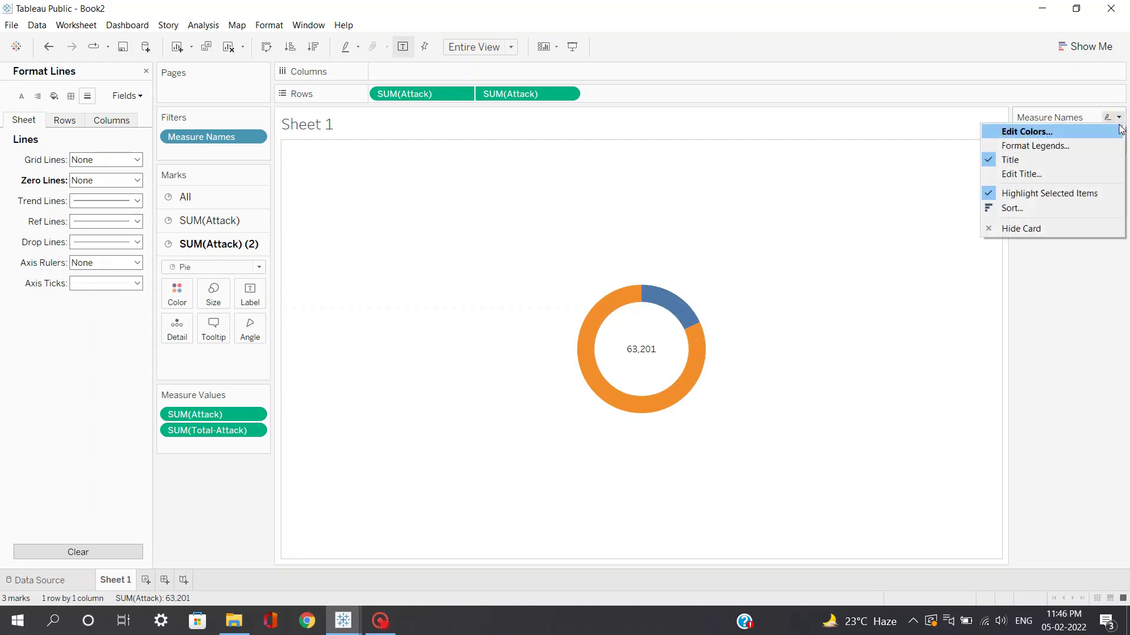
click(1050, 132)
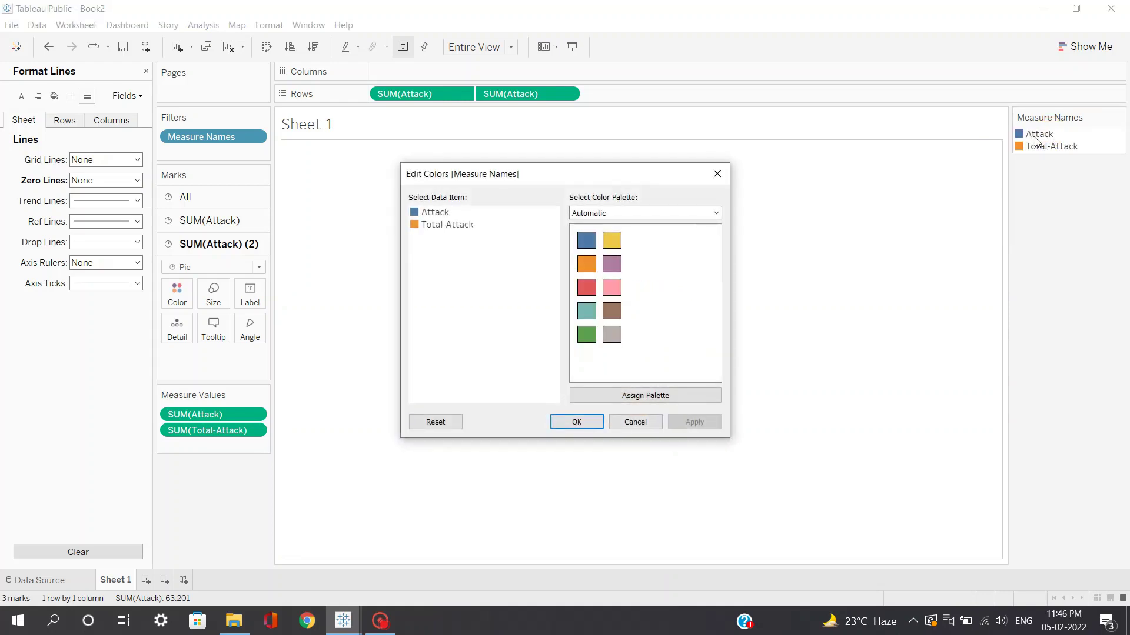
click(434, 214)
click(586, 287)
Step: Assign the light grey of the Seattle Grays palette to Total-Attack and apply the legend colours
click(450, 222)
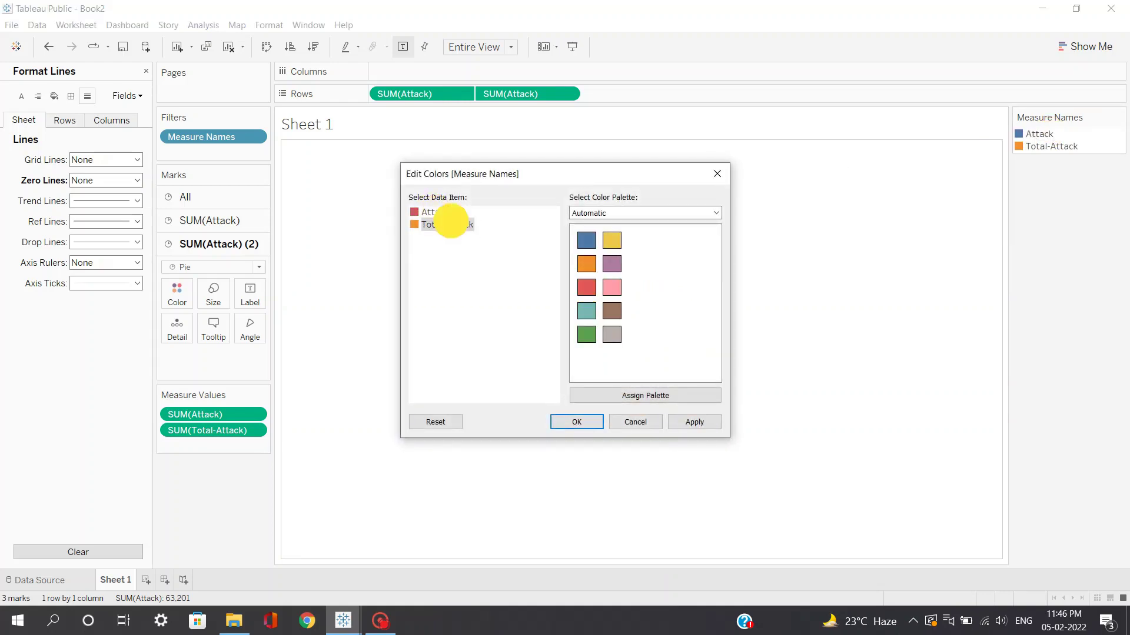
click(664, 213)
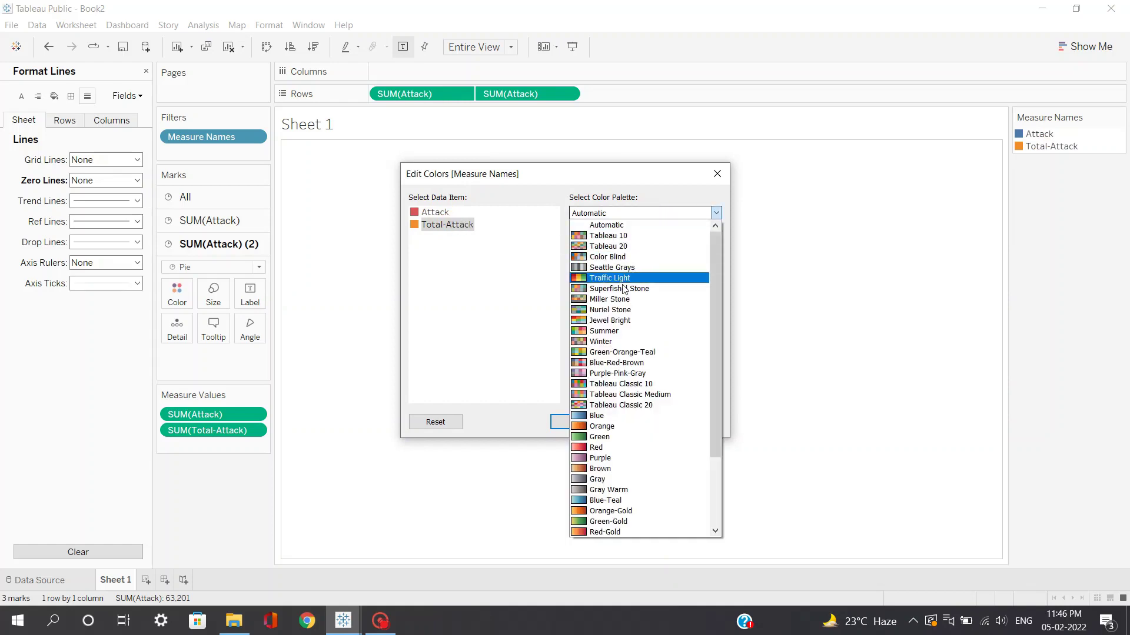
click(615, 267)
click(593, 309)
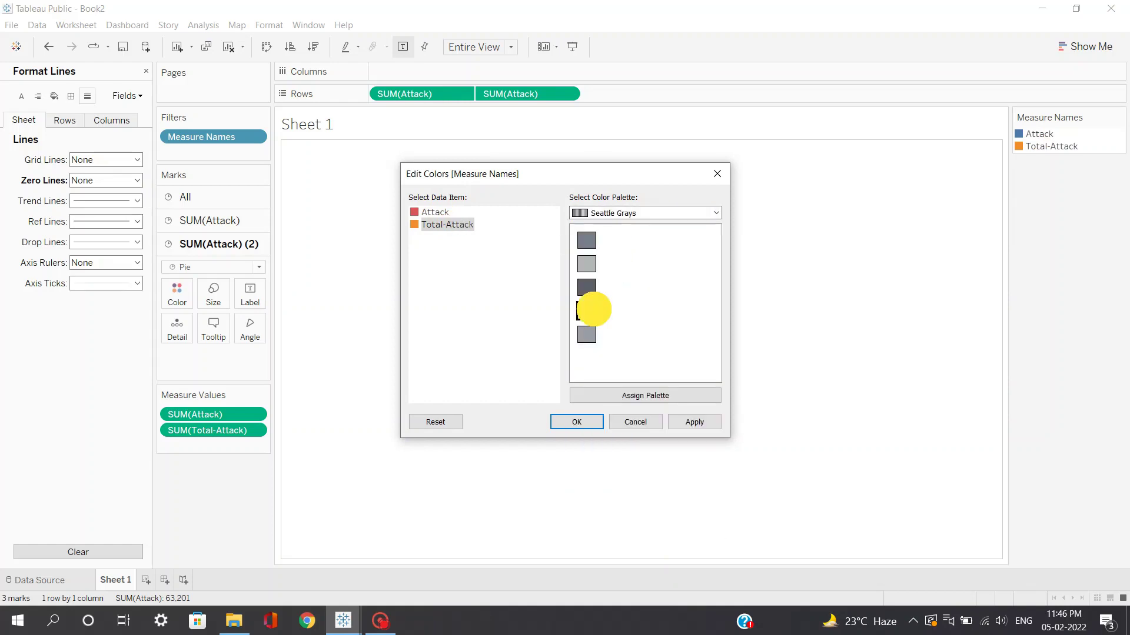
click(695, 422)
click(585, 421)
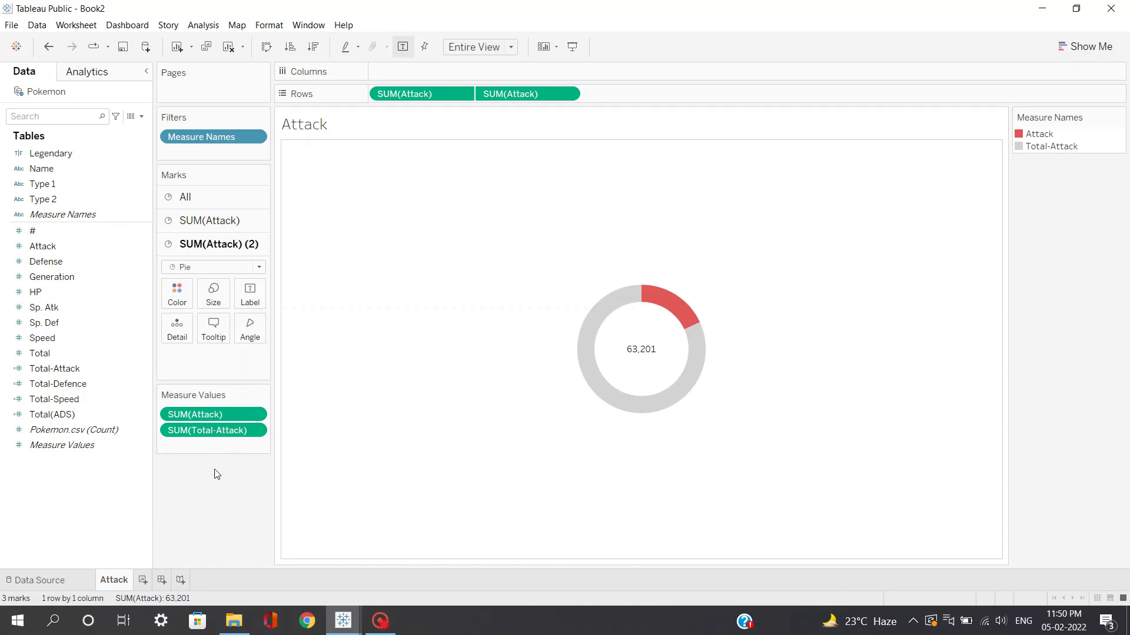
Step: Duplicate the Attack worksheet and replace the copy's measure values with Defense and Total-Defence
right_click(113, 581)
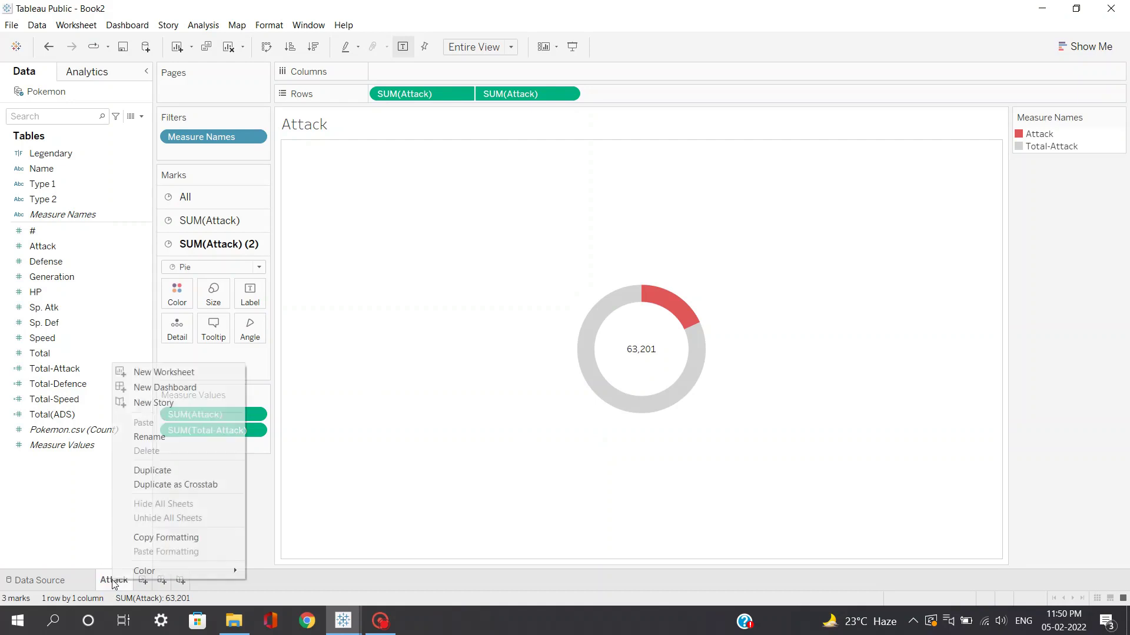
click(179, 471)
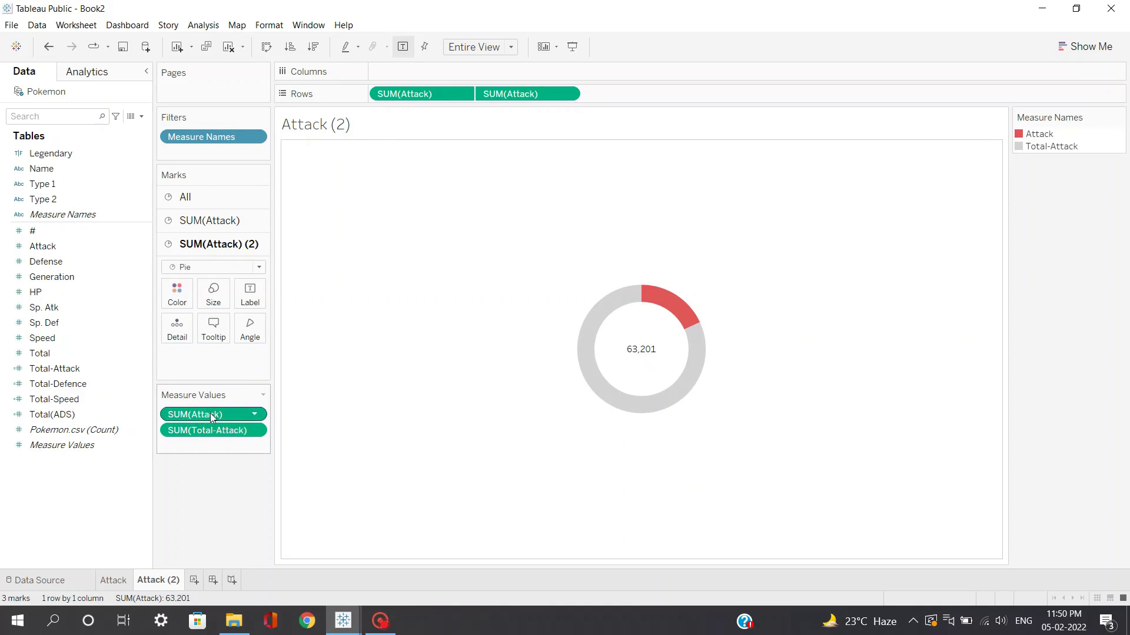
drag(55, 263, 191, 412)
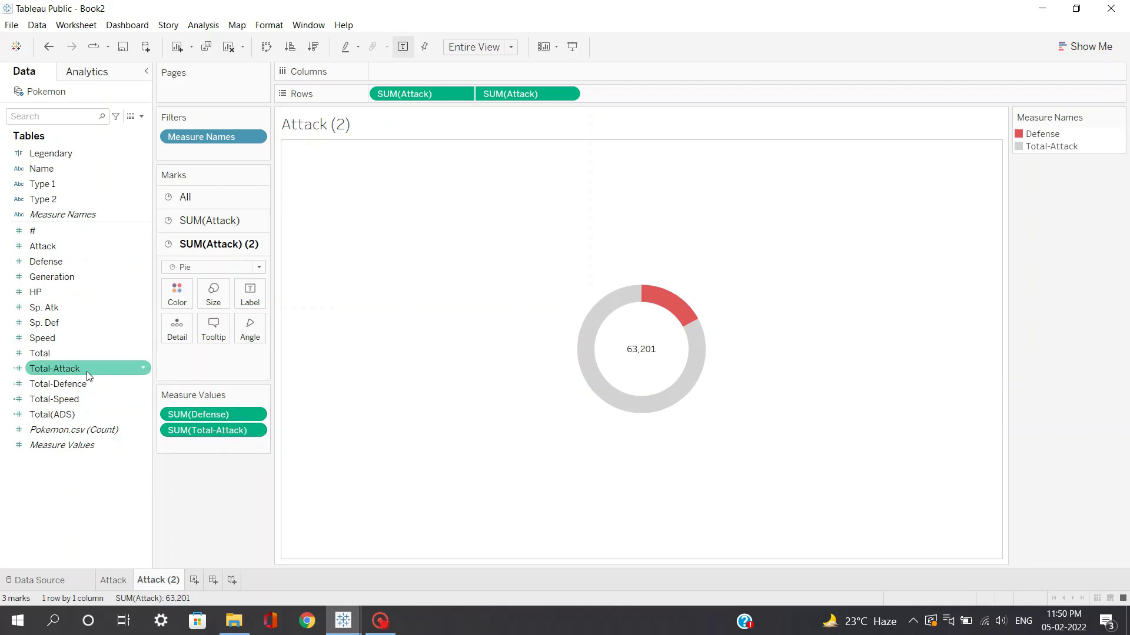
drag(53, 388, 194, 433)
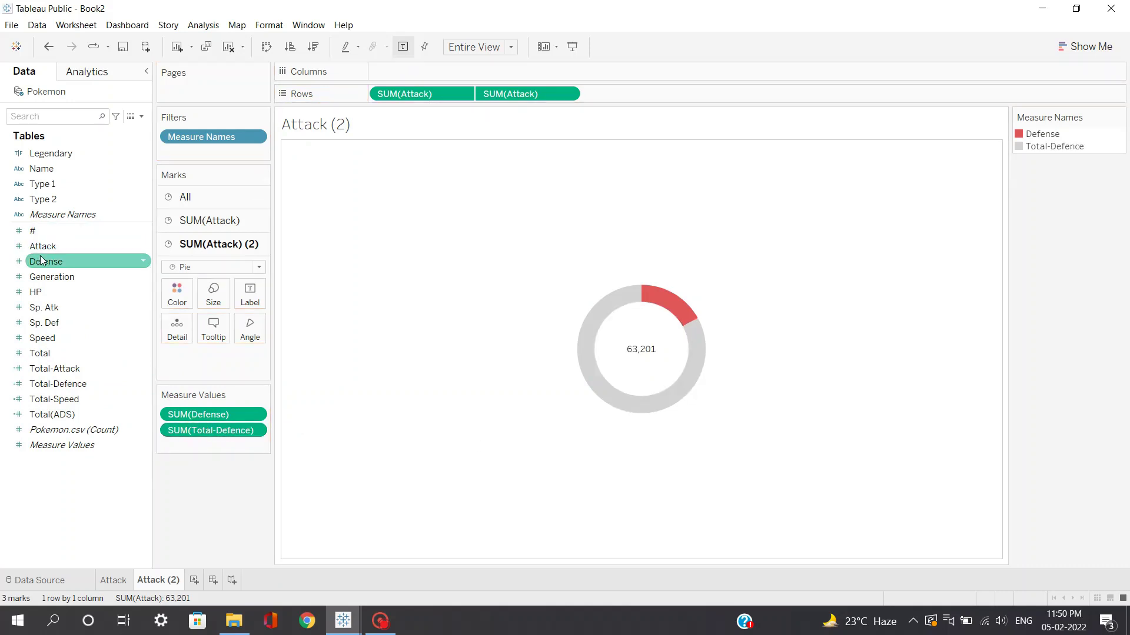
Step: Replace both SUM(Attack) fields on Rows with Defense in the duplicated worksheet
drag(45, 261, 388, 94)
click(48, 53)
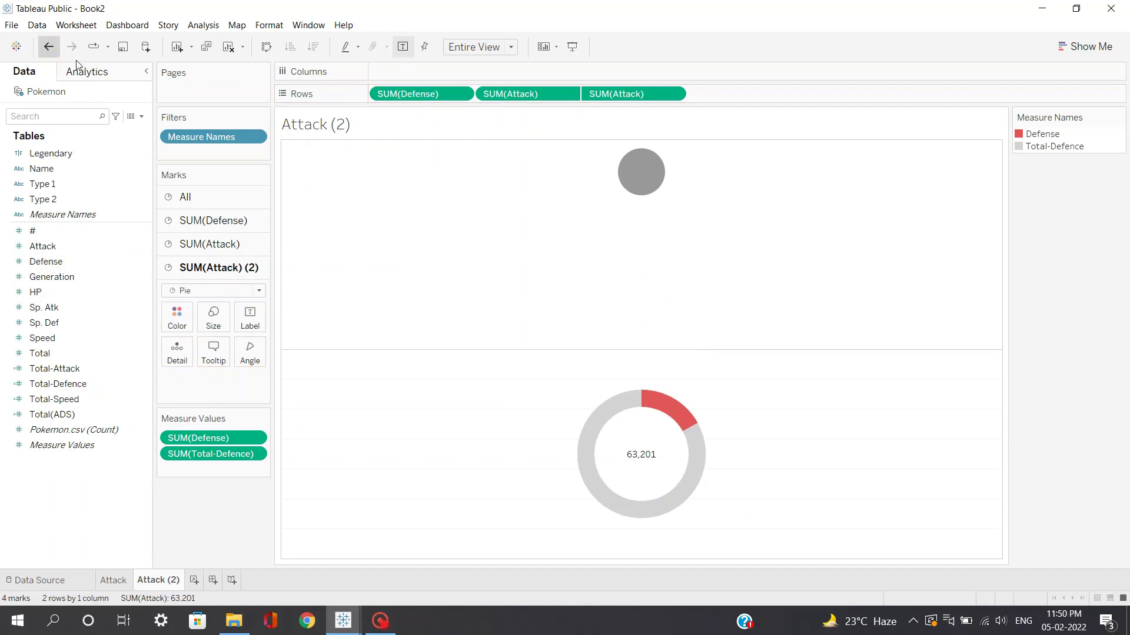
drag(46, 261, 406, 95)
drag(46, 261, 511, 96)
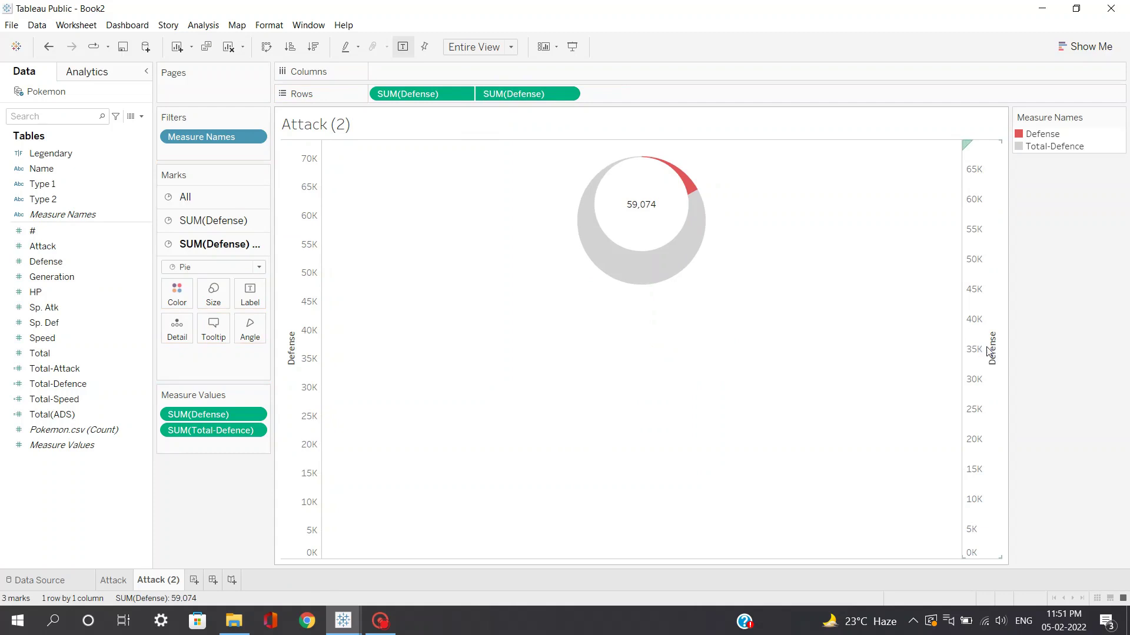
Step: Exclude zero from the range of both Defense axes so the two pies align as a donut
right_click(990, 344)
click(1027, 353)
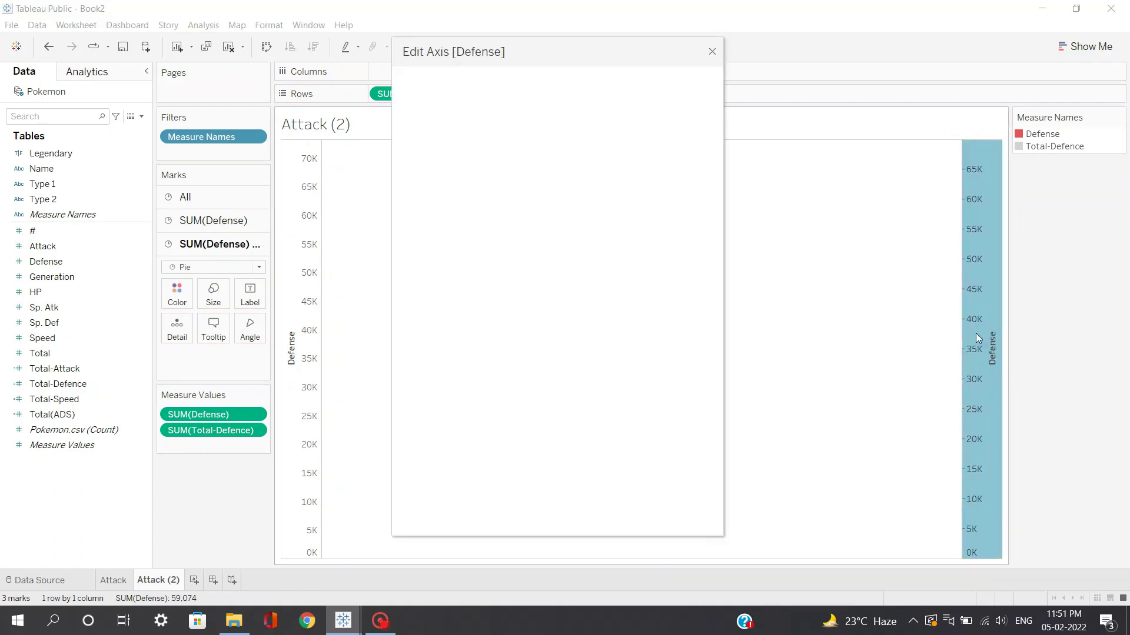
click(650, 164)
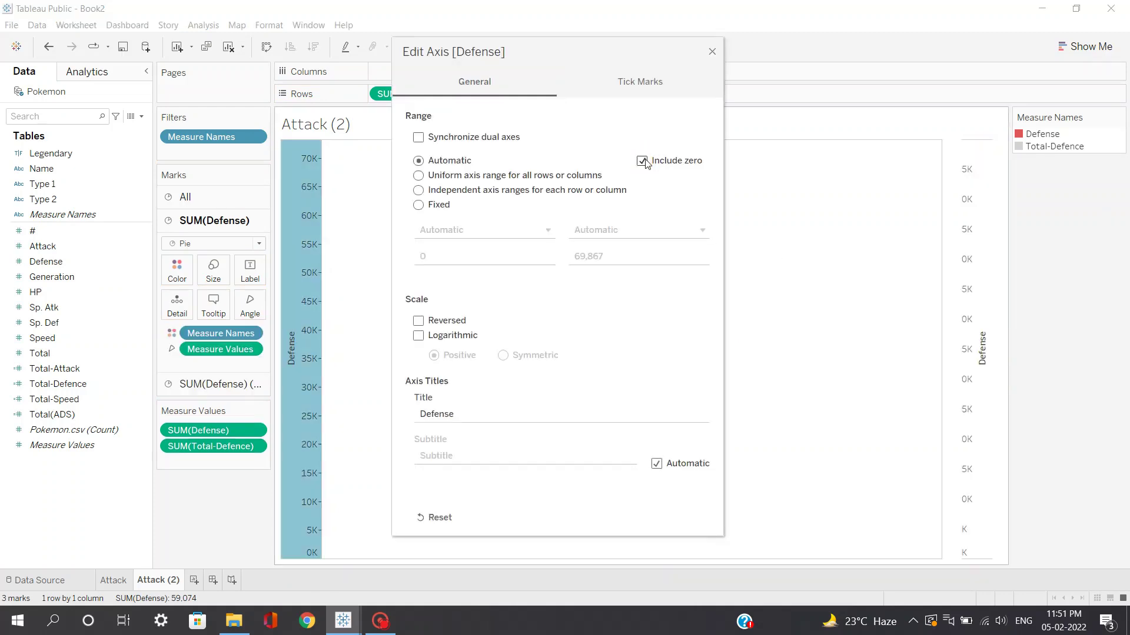
click(712, 51)
right_click(321, 313)
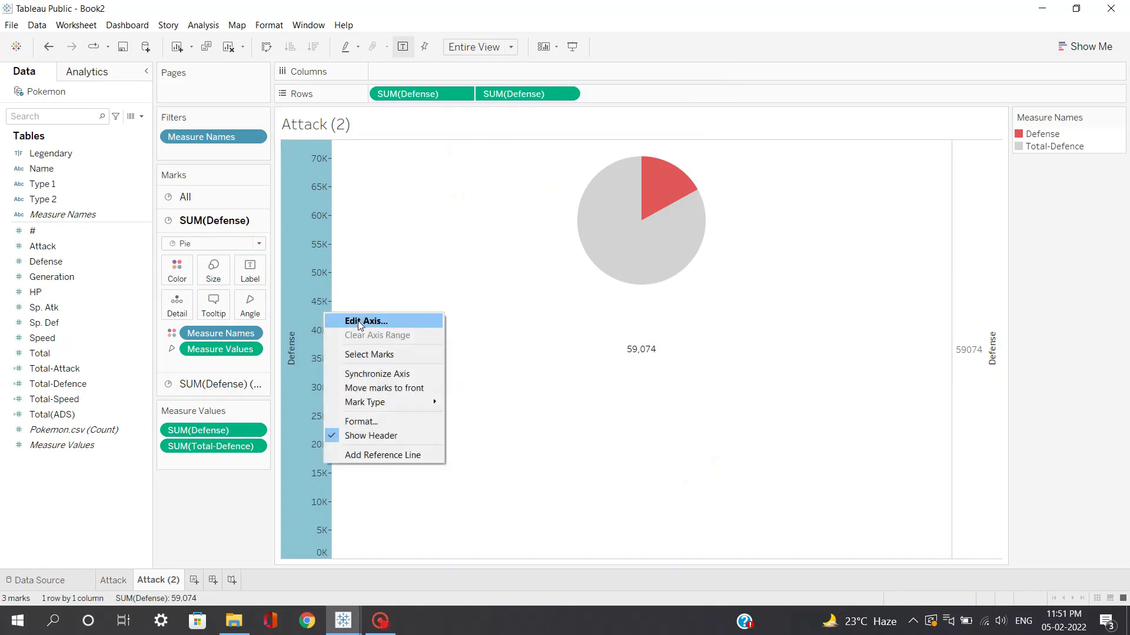
click(361, 322)
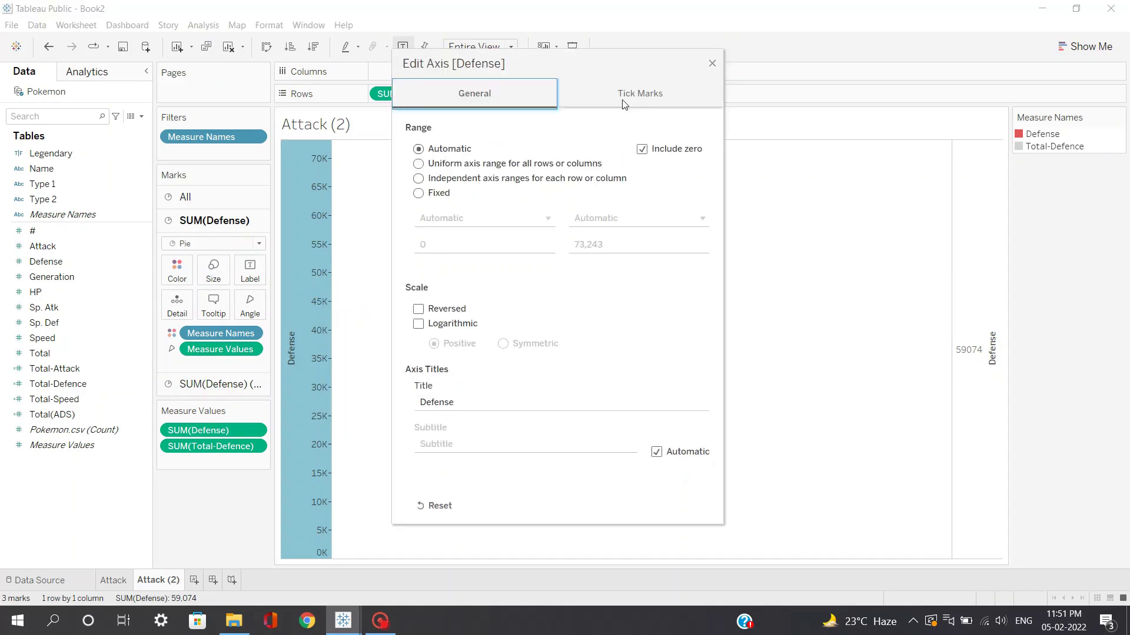
click(655, 145)
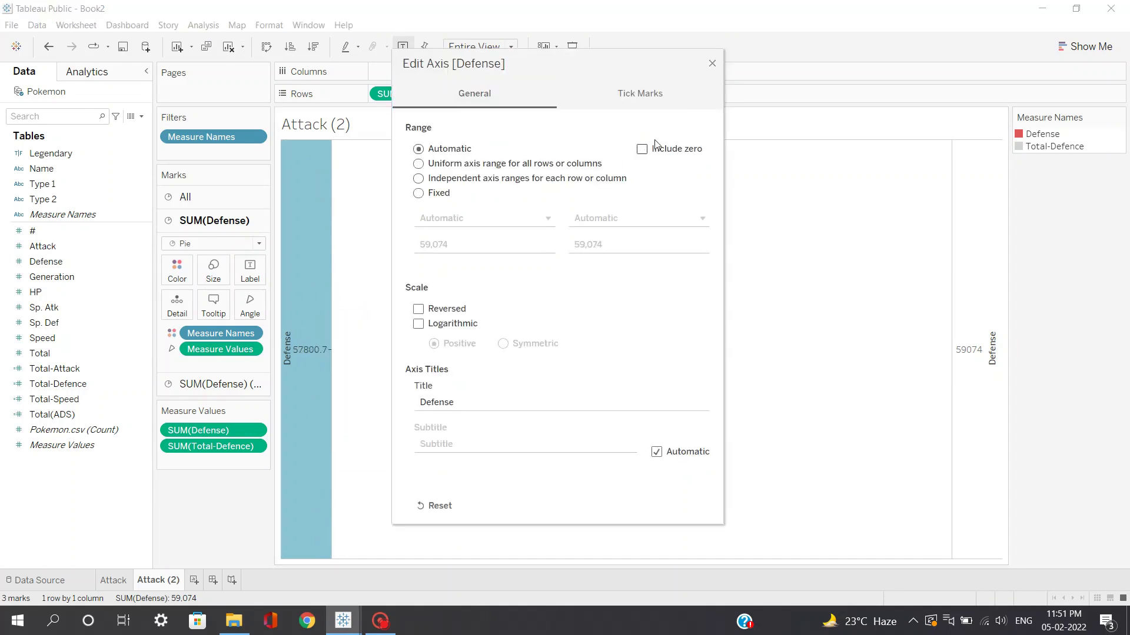
click(712, 63)
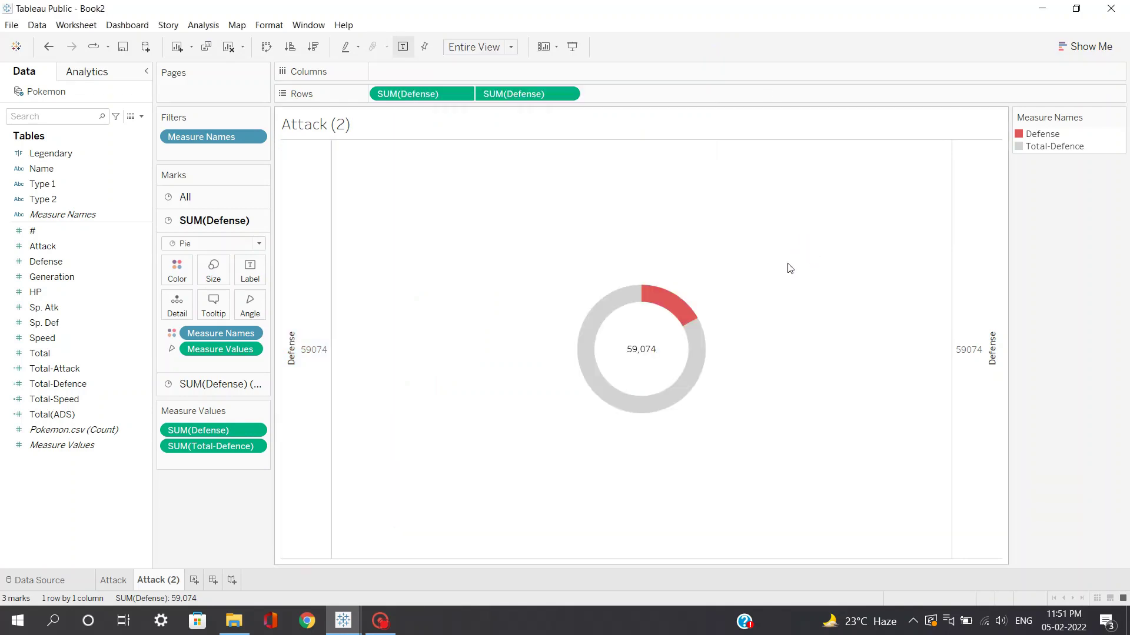
Step: Recolour Defense light green using the Traffic Light palette in the Measure Names legend and apply it
mouse_move(663, 378)
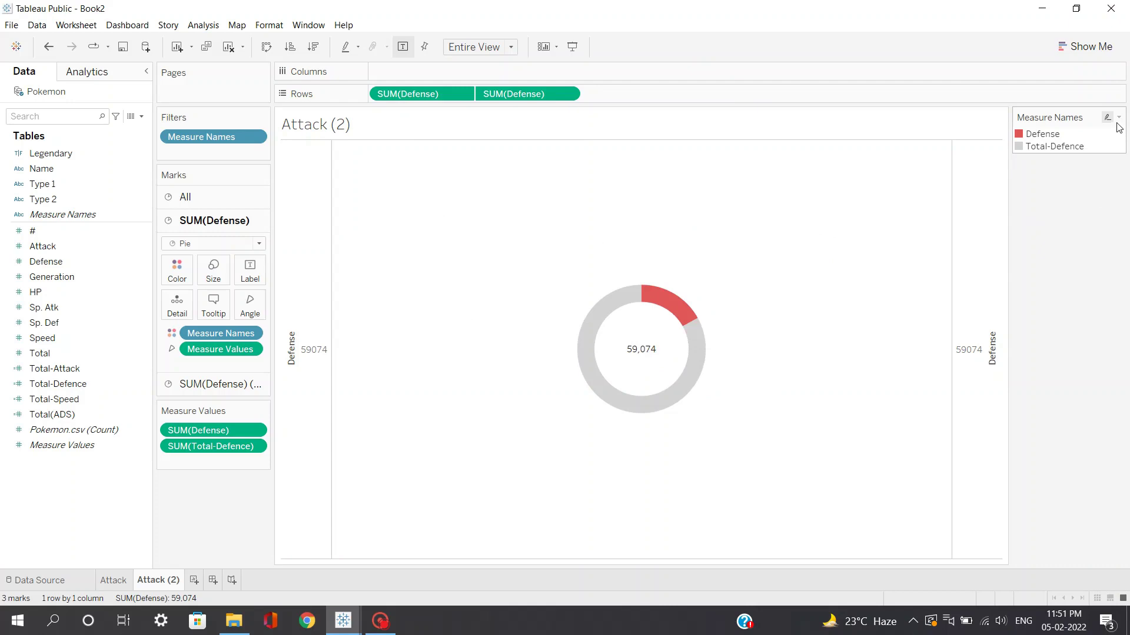
click(1011, 129)
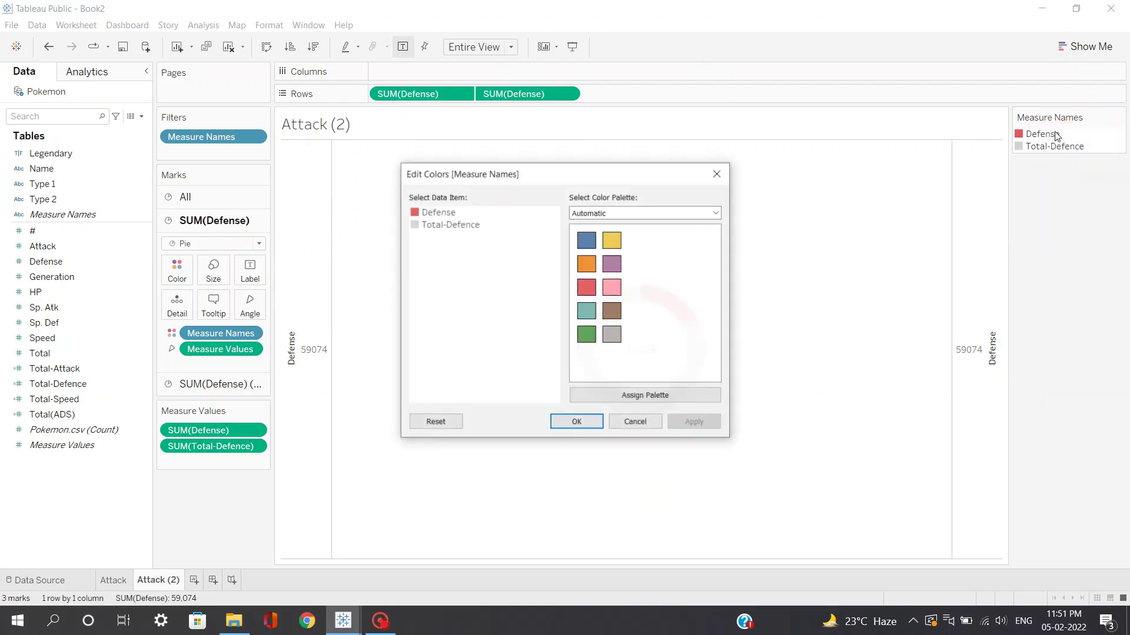
click(424, 212)
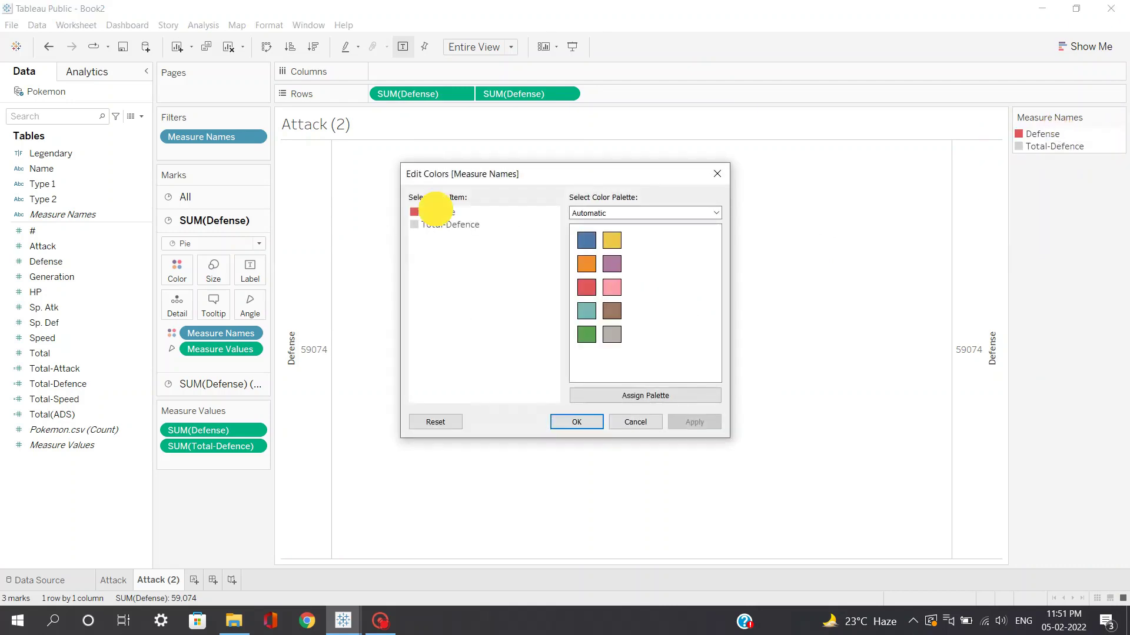
click(615, 213)
click(627, 277)
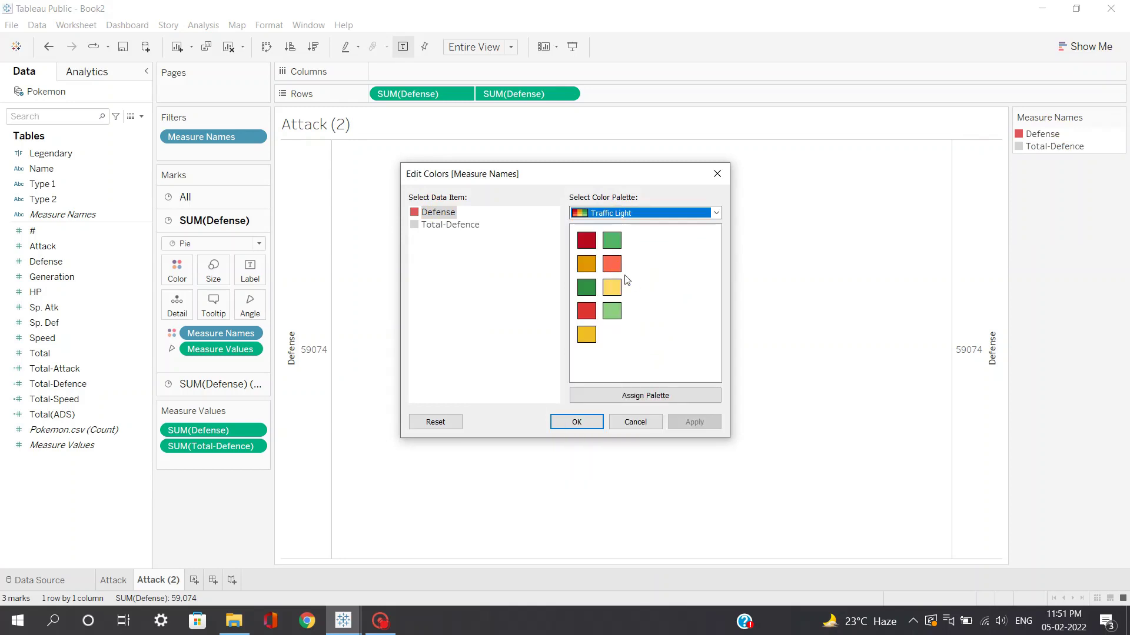
click(613, 312)
click(704, 430)
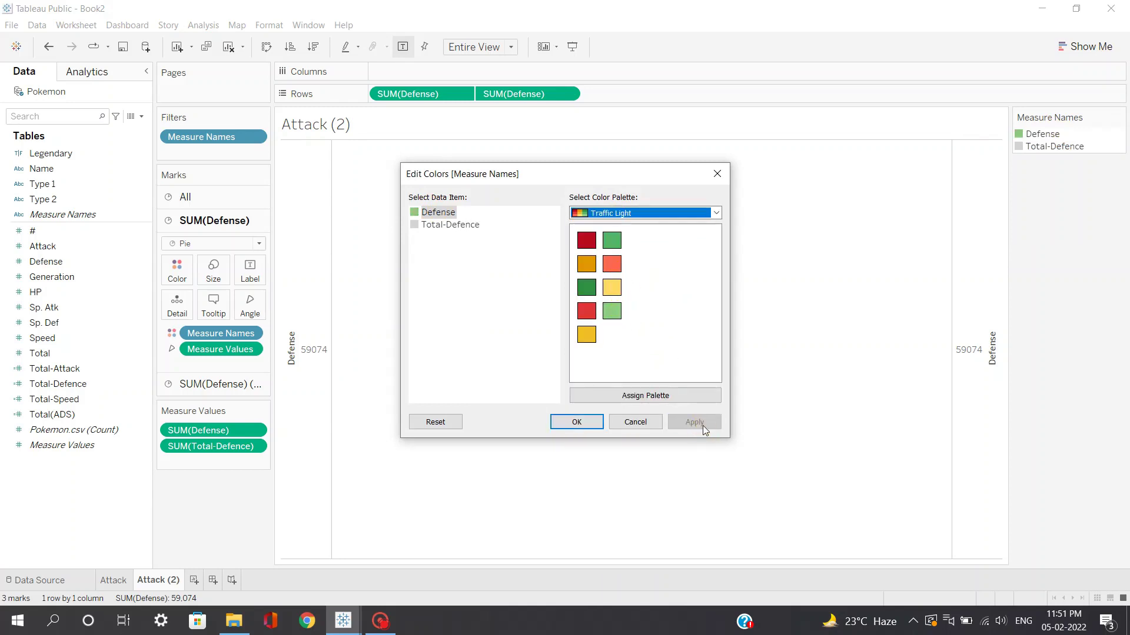
click(601, 421)
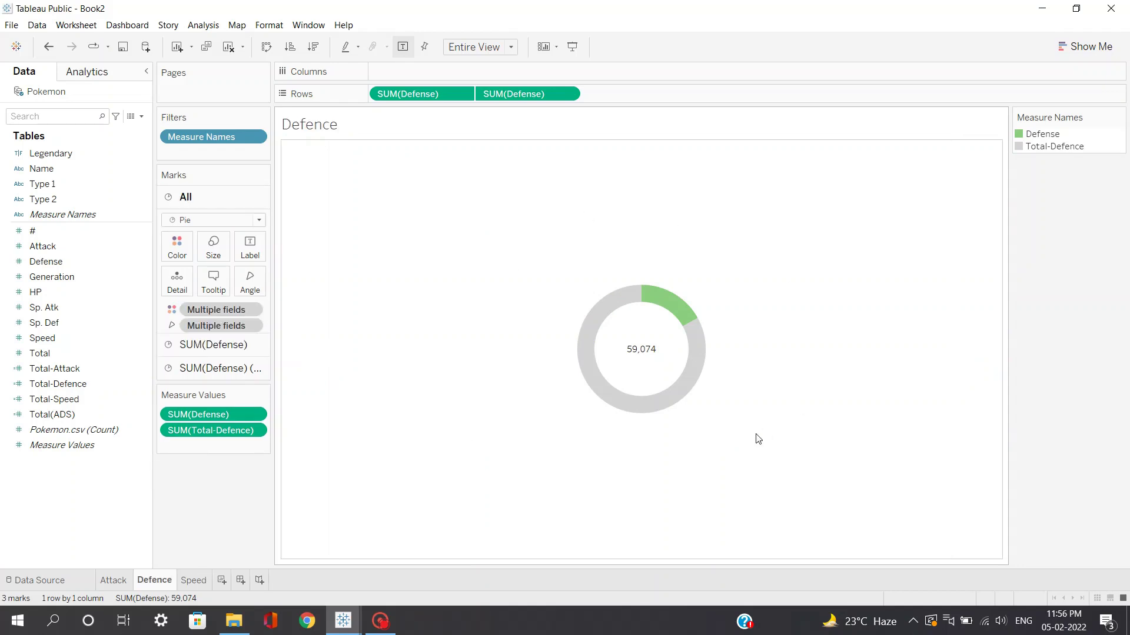
Step: Review the donut charts on the Speed, Attack and Defence worksheets
click(185, 581)
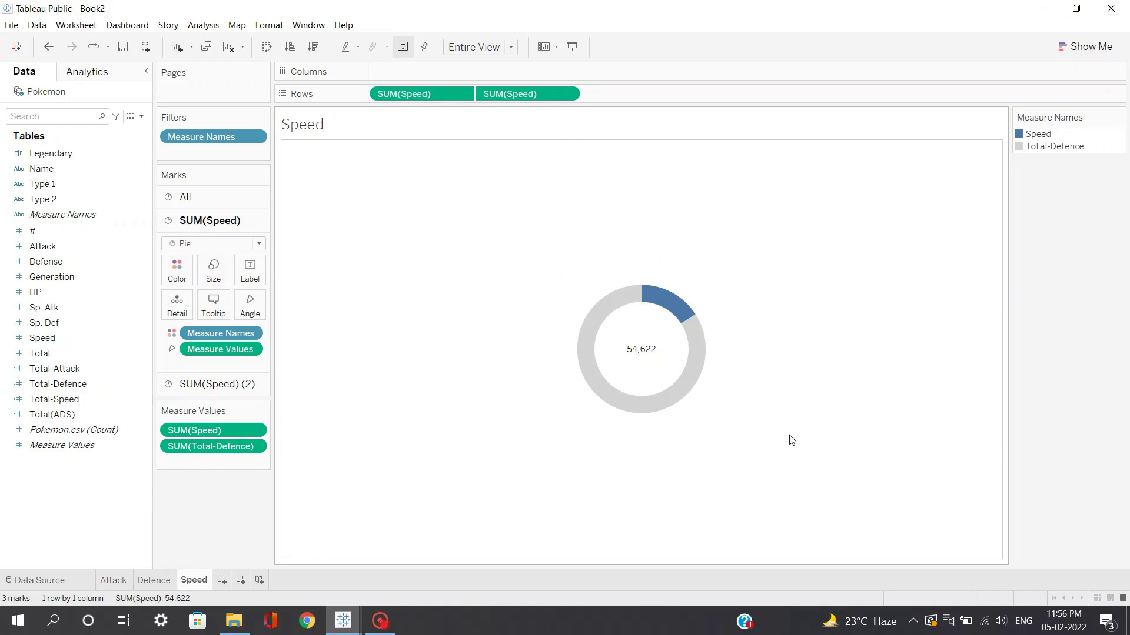
click(114, 580)
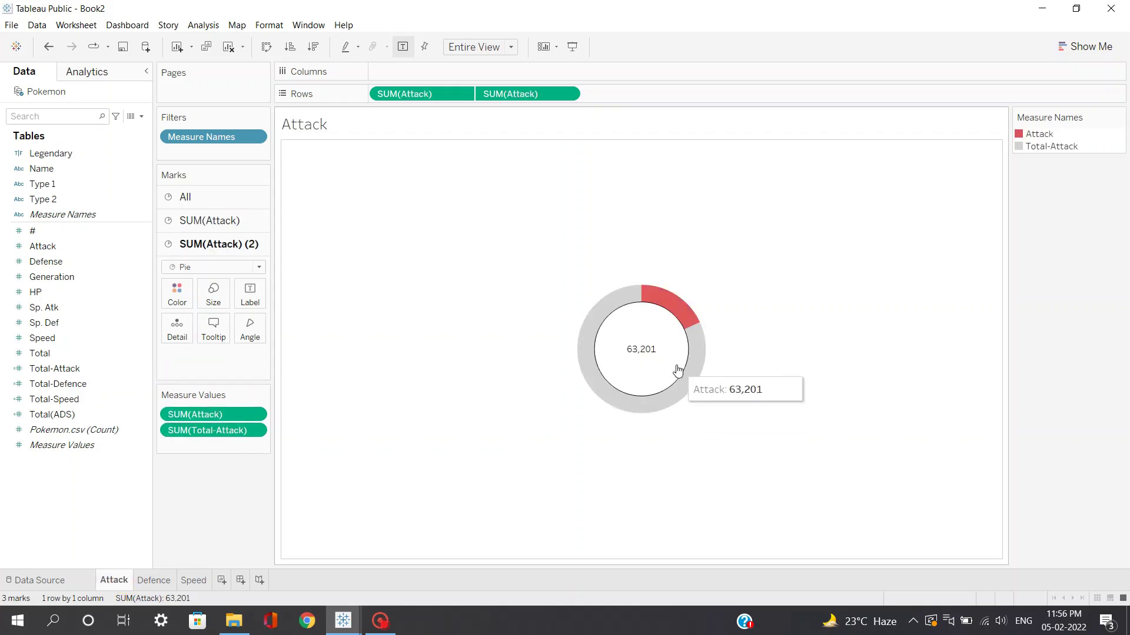
click(153, 580)
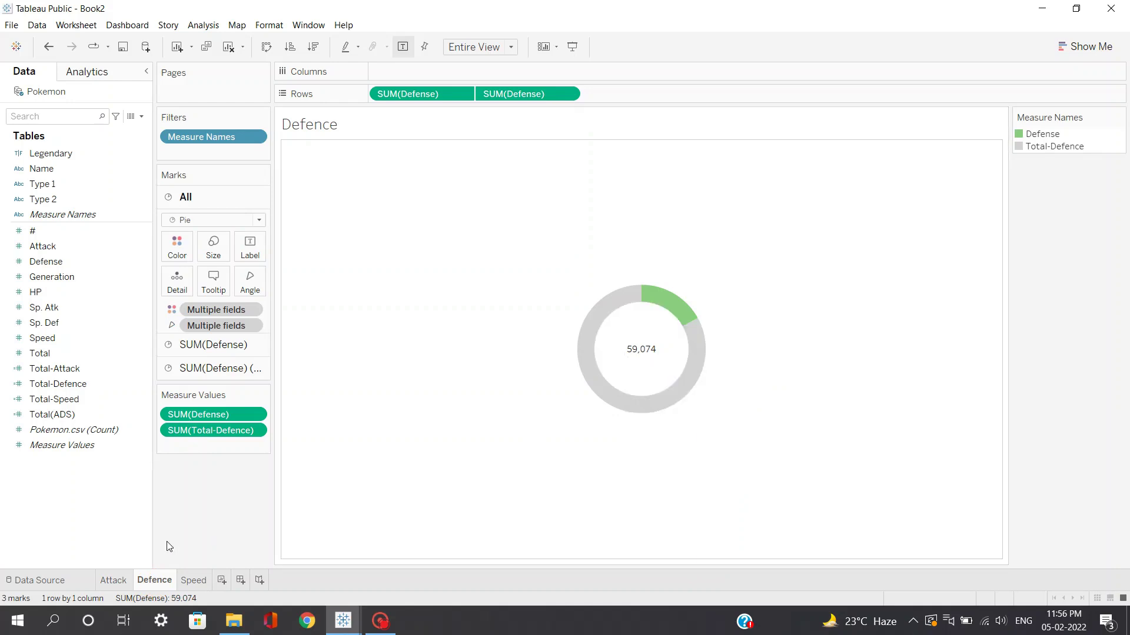
click(193, 581)
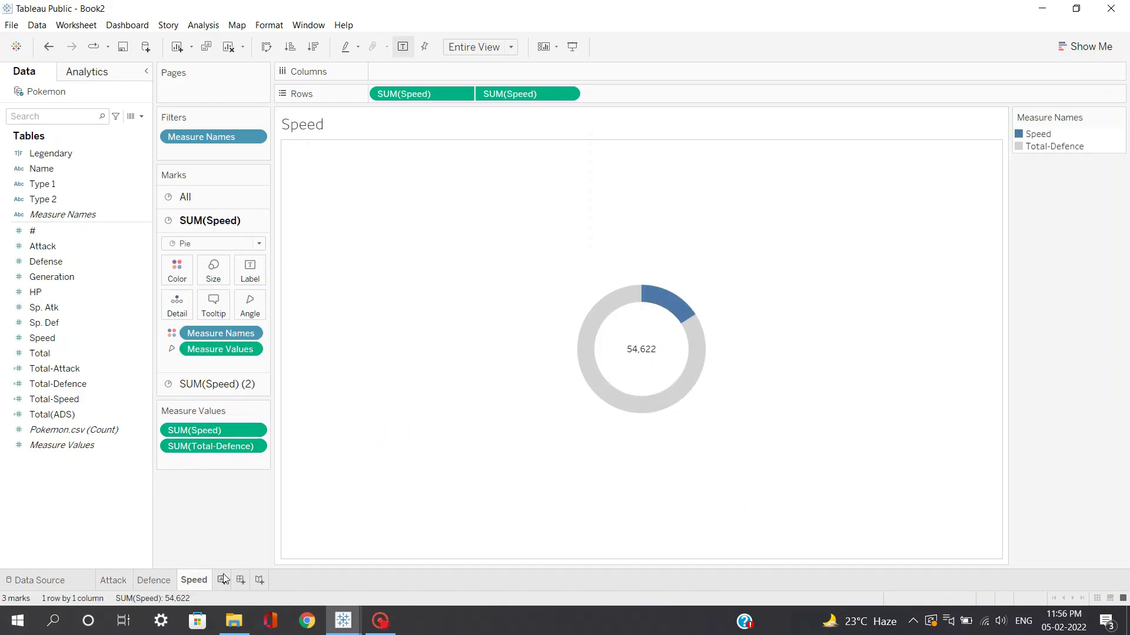
Step: Create a new dashboard and set its size to Automatic
click(241, 581)
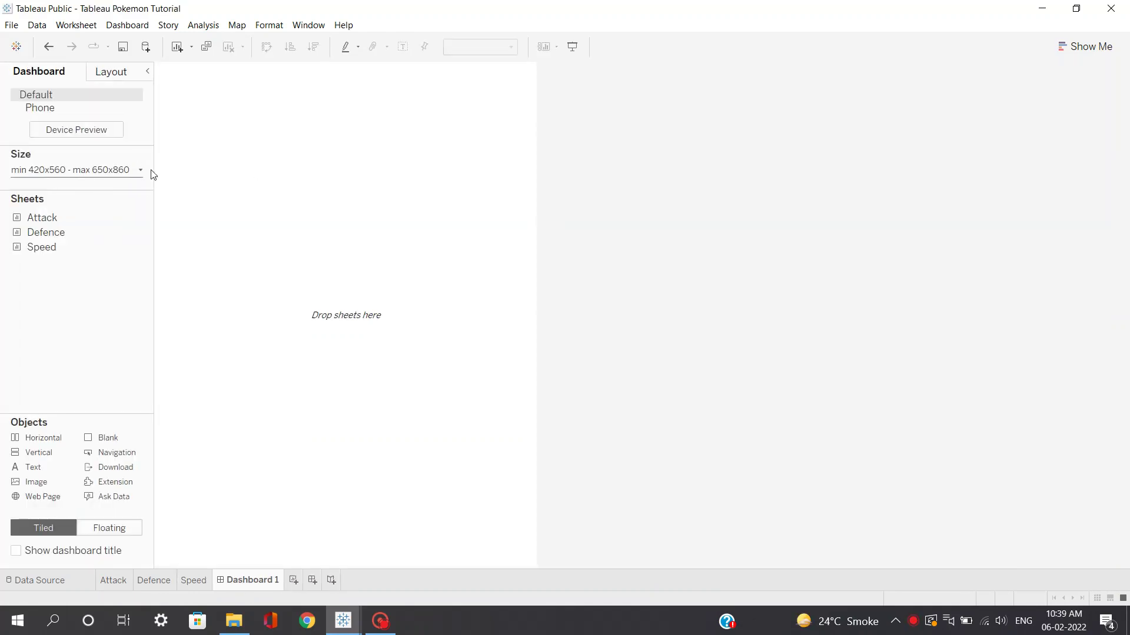
click(107, 173)
click(112, 189)
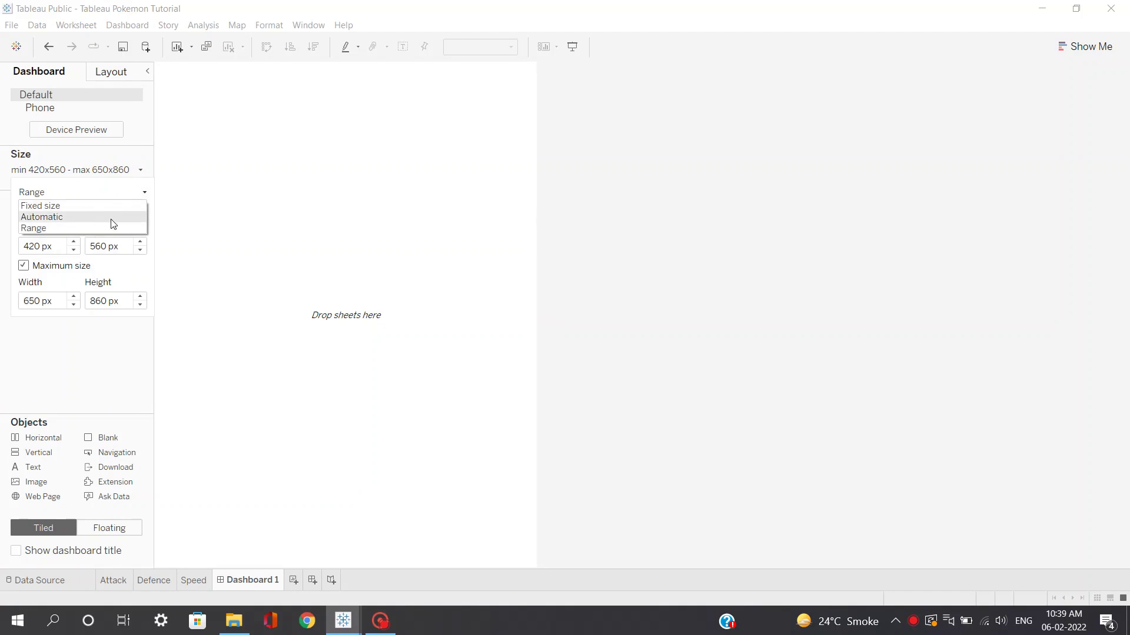
click(112, 218)
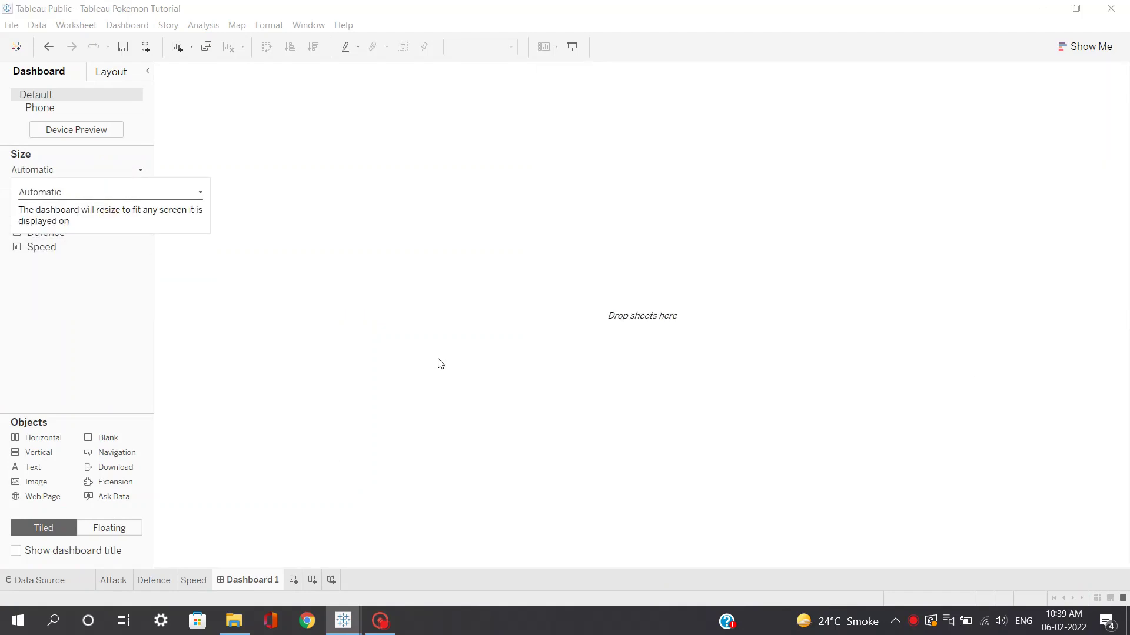
click(5, 272)
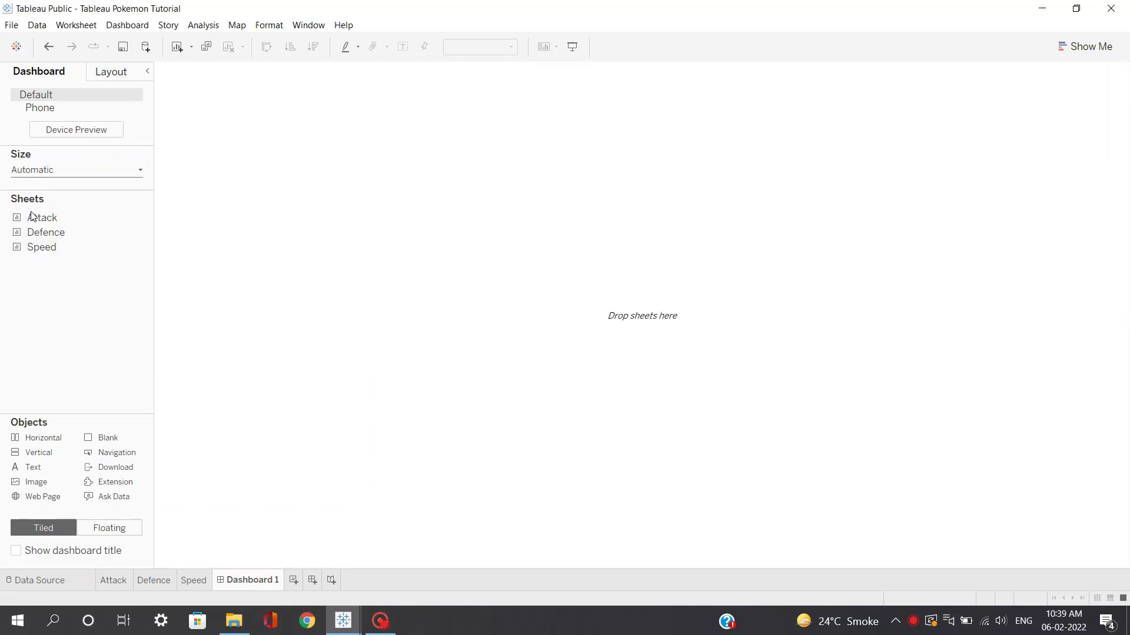
Step: Place the Attack, Defence and Speed sheets side by side on the dashboard and narrow Attack to widen Defence
drag(42, 218, 653, 350)
drag(53, 250, 858, 329)
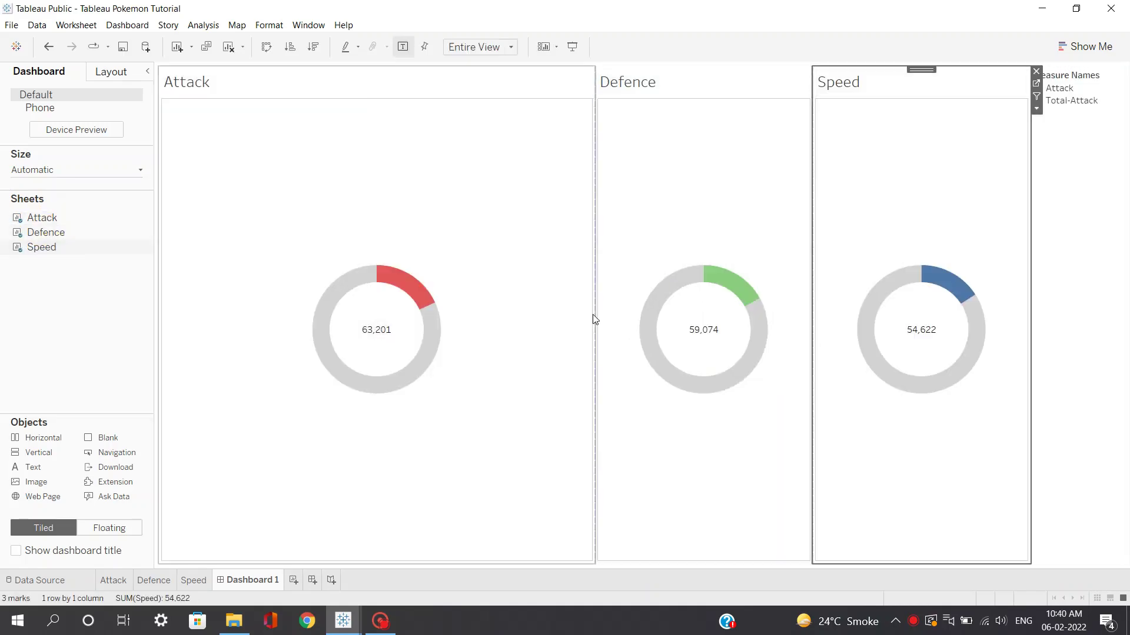
drag(594, 313, 466, 315)
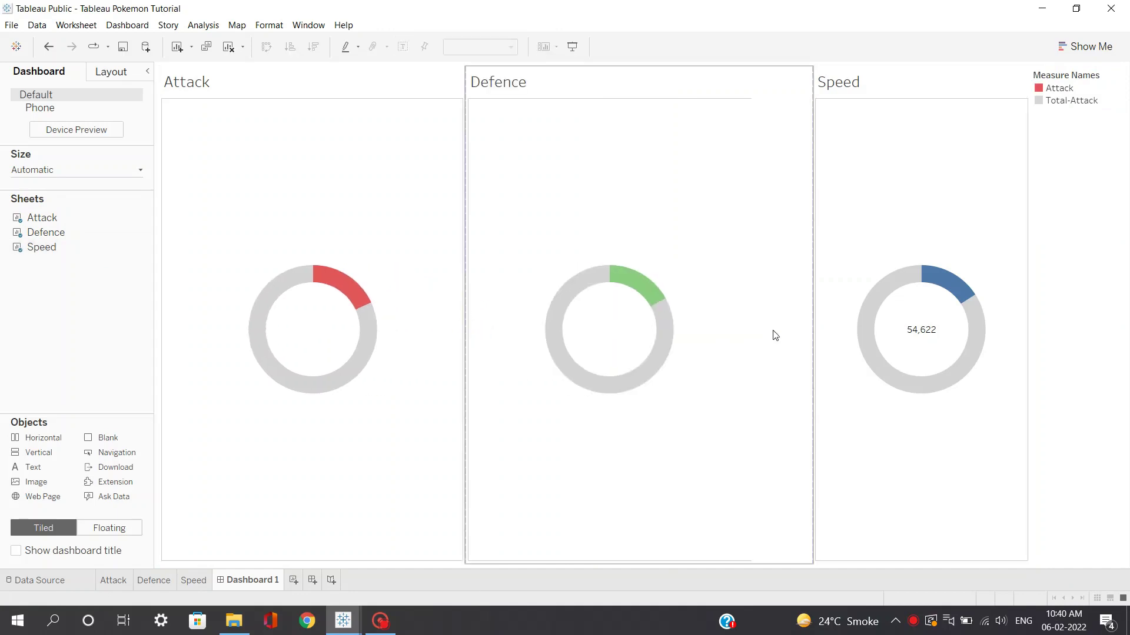
Step: Remove the Measure Names legend column from the dashboard and adjust the widths of the Attack, Defence and Speed sheets
click(1065, 144)
double_click(1077, 69)
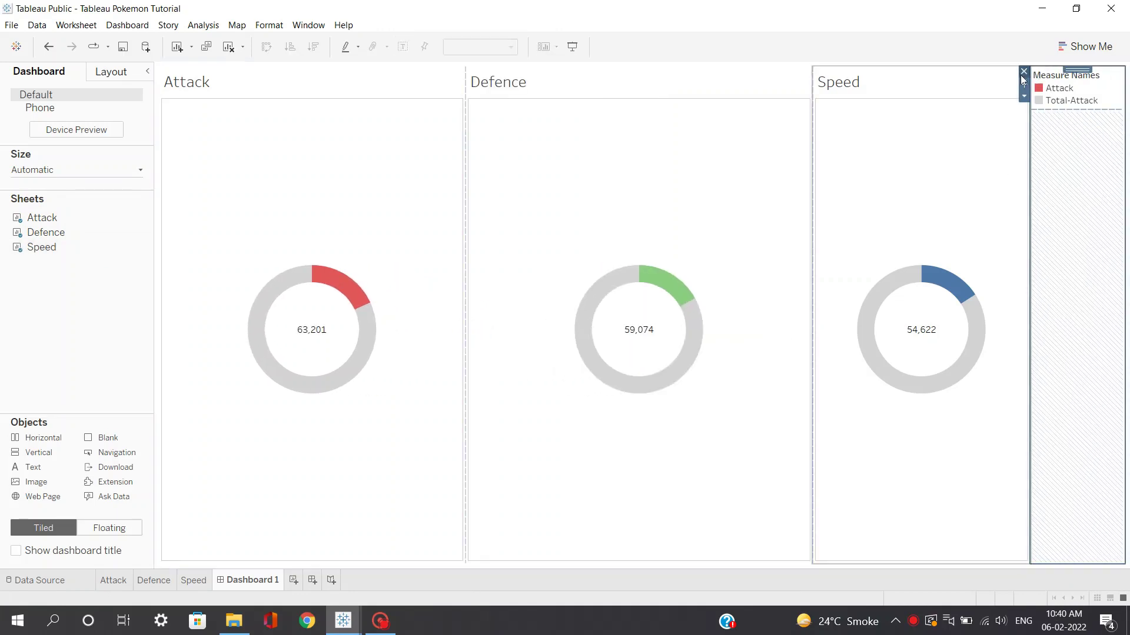
click(1023, 71)
click(625, 343)
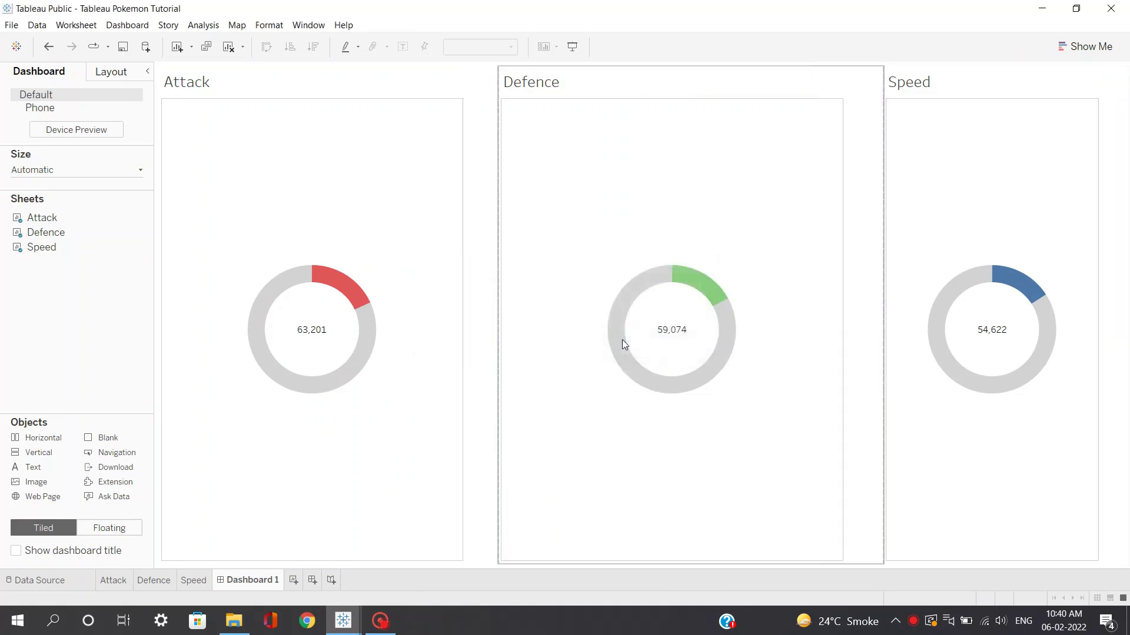
drag(882, 247, 853, 256)
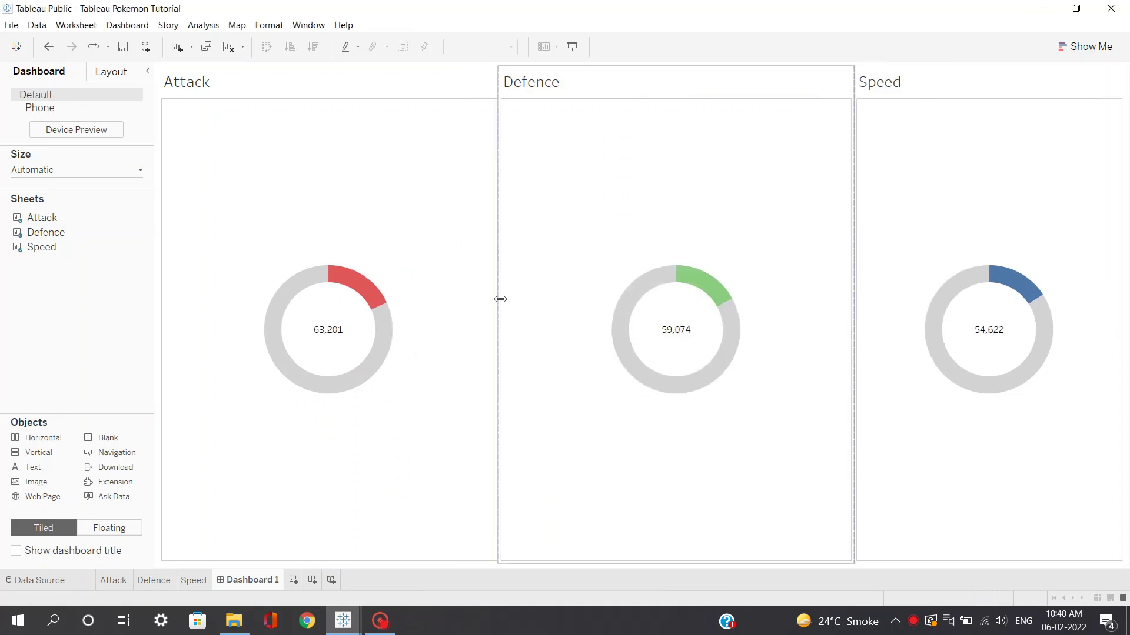
drag(500, 299, 461, 294)
Step: On the Attack worksheet, add a Legendary filter with all values selected
click(305, 177)
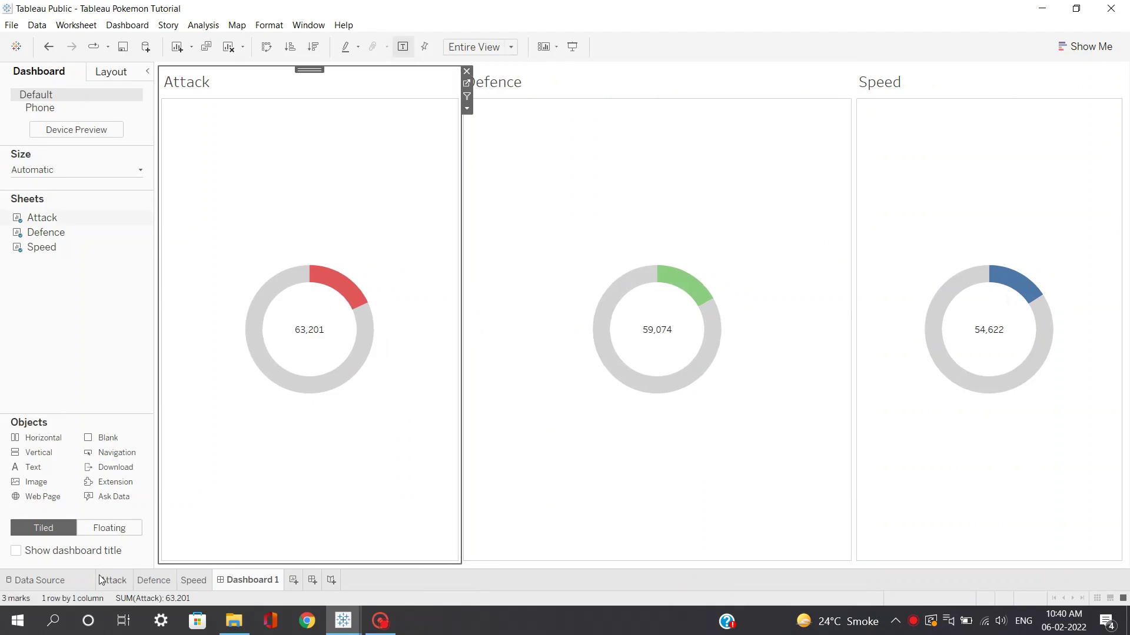
click(112, 580)
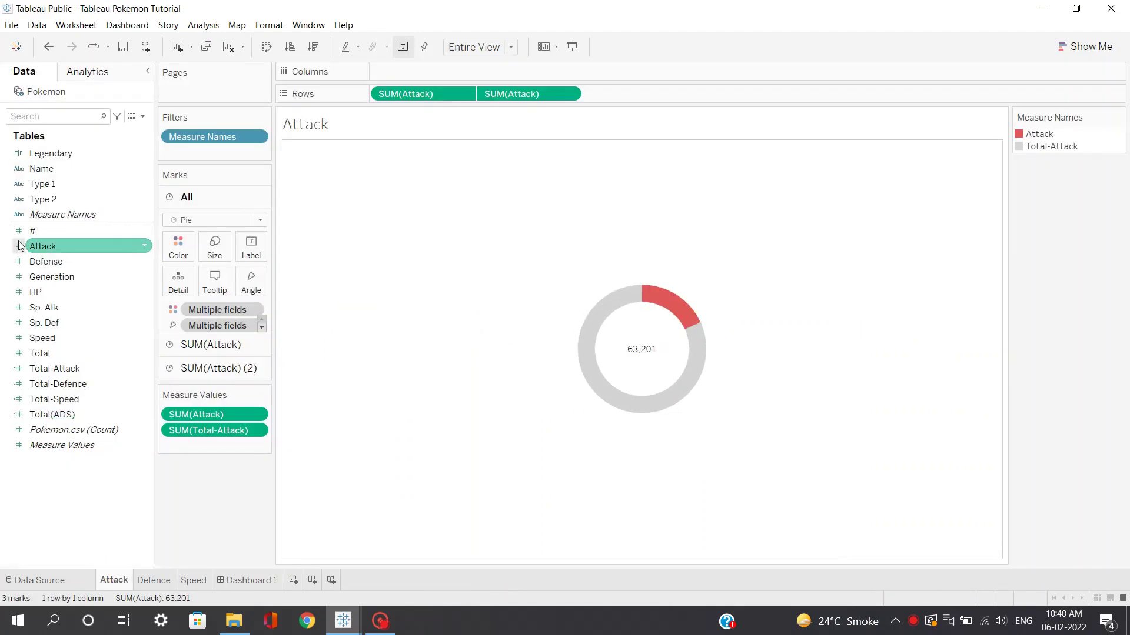
drag(65, 155, 190, 153)
click(459, 359)
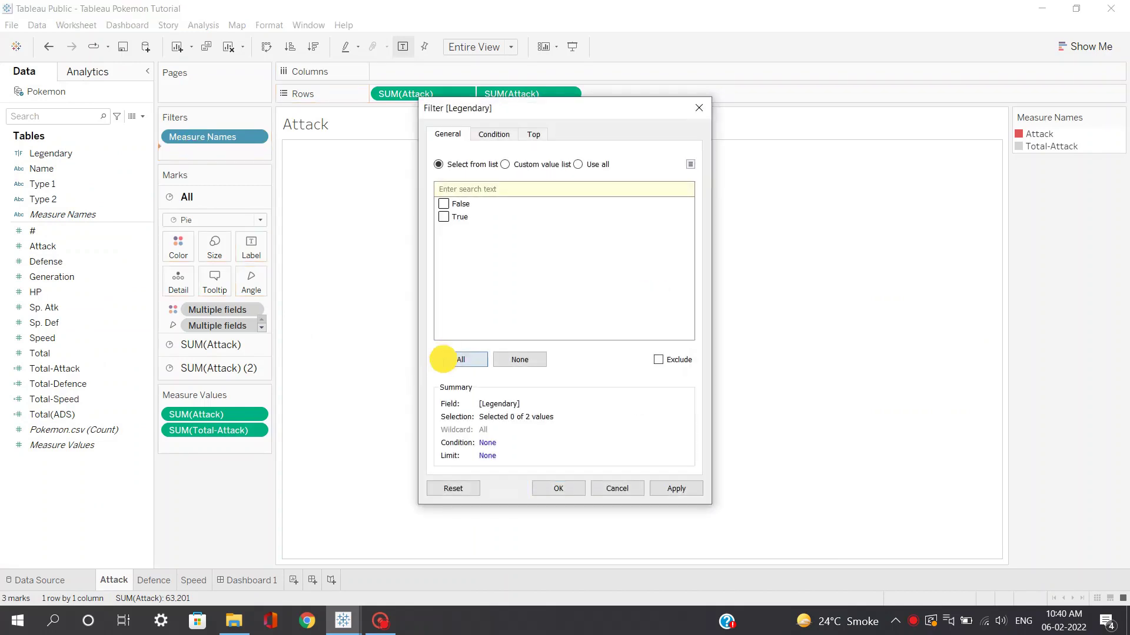
click(547, 489)
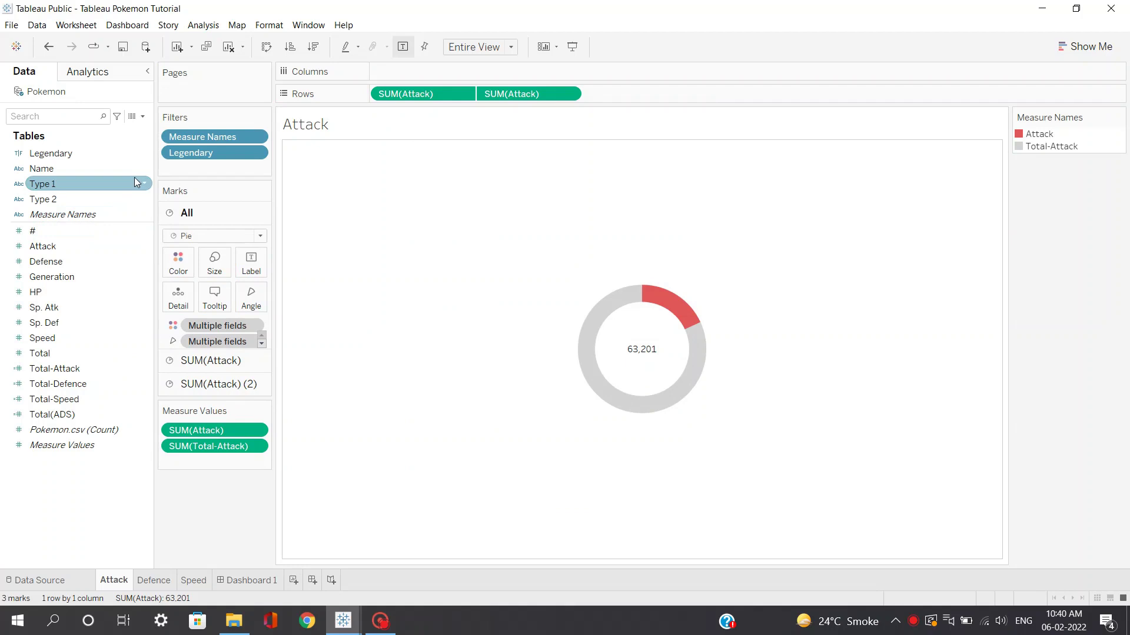
Step: Add a Type 1 filter to the Attack worksheet and set it to use all values
drag(73, 184, 196, 167)
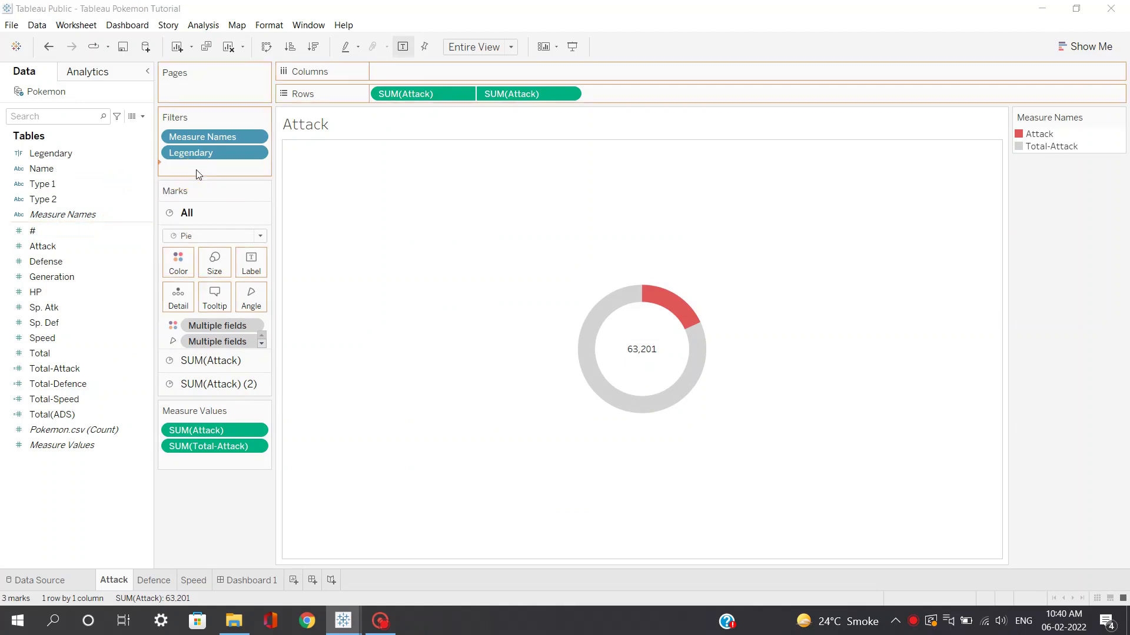
click(578, 166)
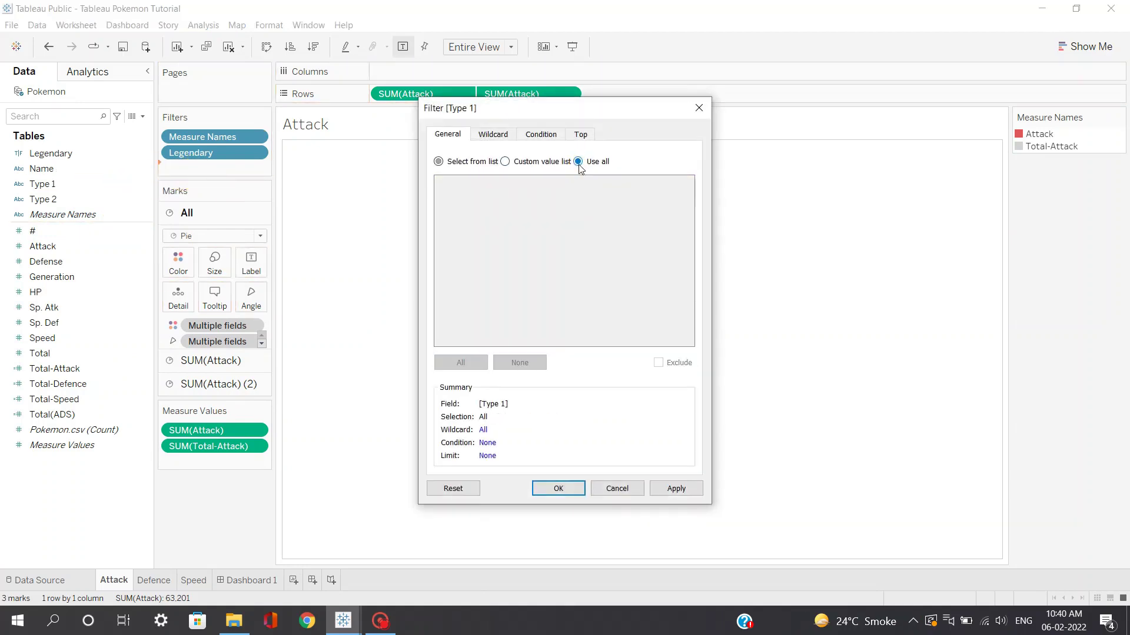
click(663, 489)
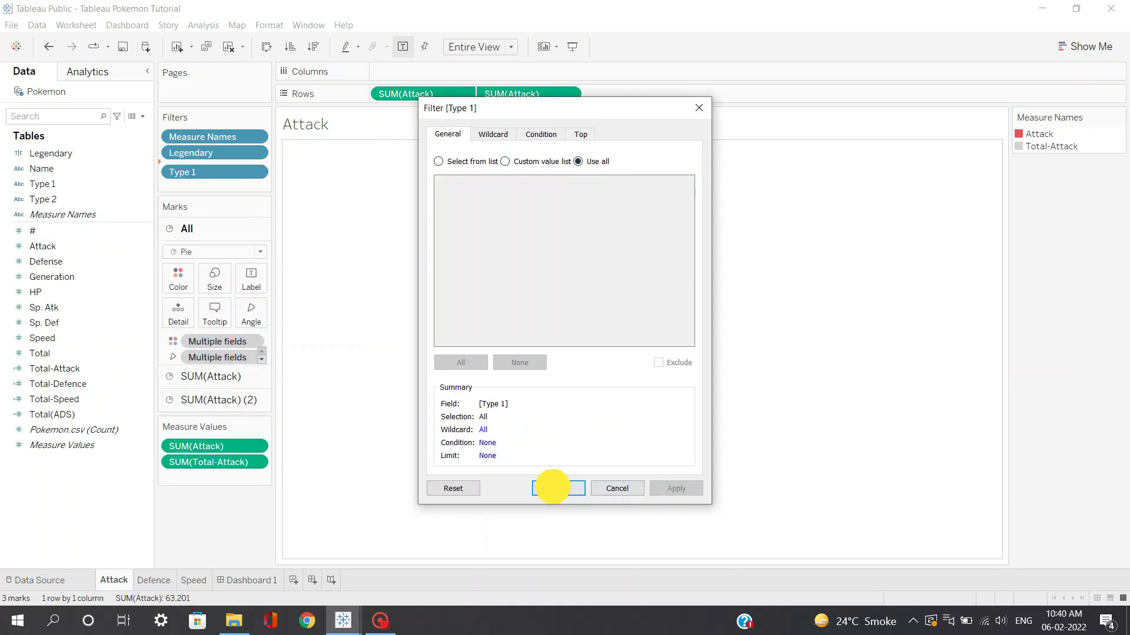
click(552, 488)
Step: Show the Attack sheet's Legendary filter on Dashboard 1 as a single value dropdown
click(273, 581)
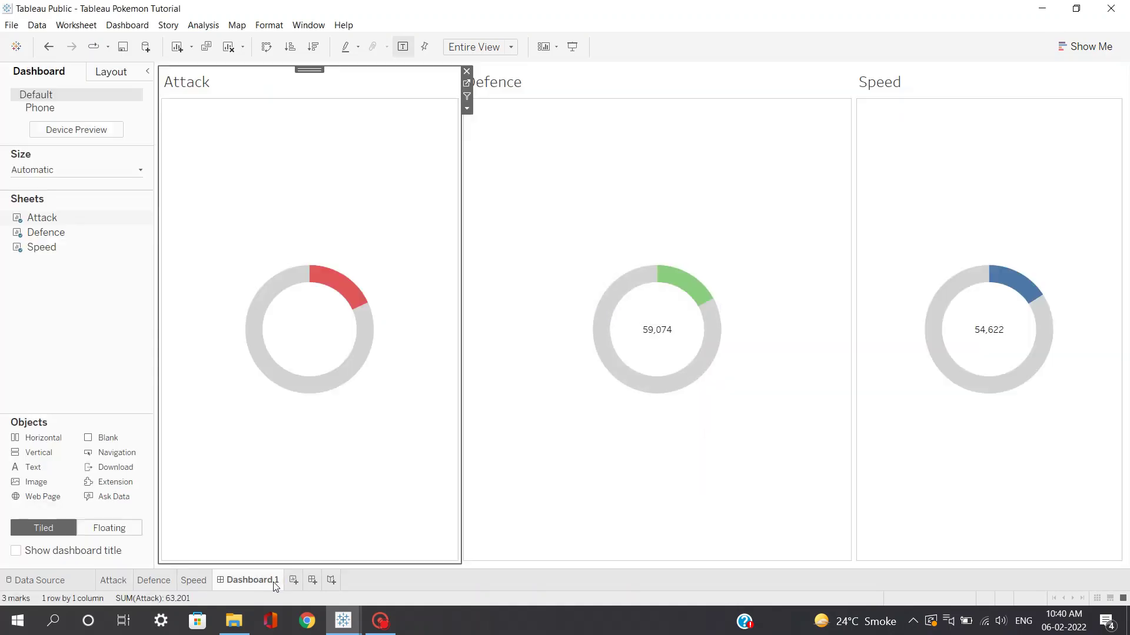
click(466, 109)
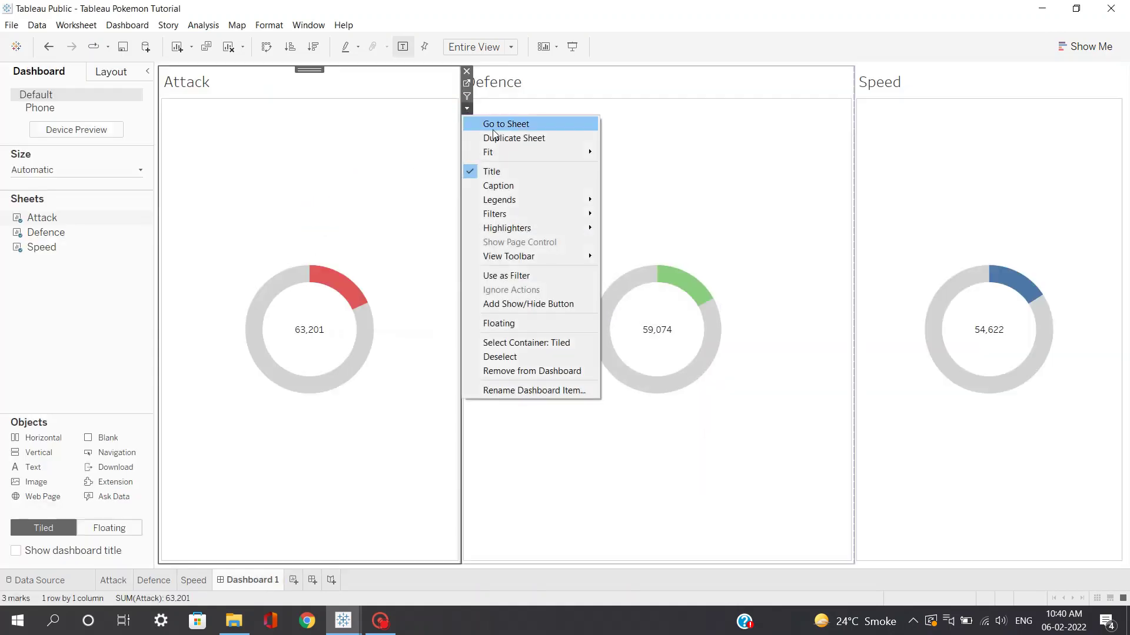
mouse_move(565, 214)
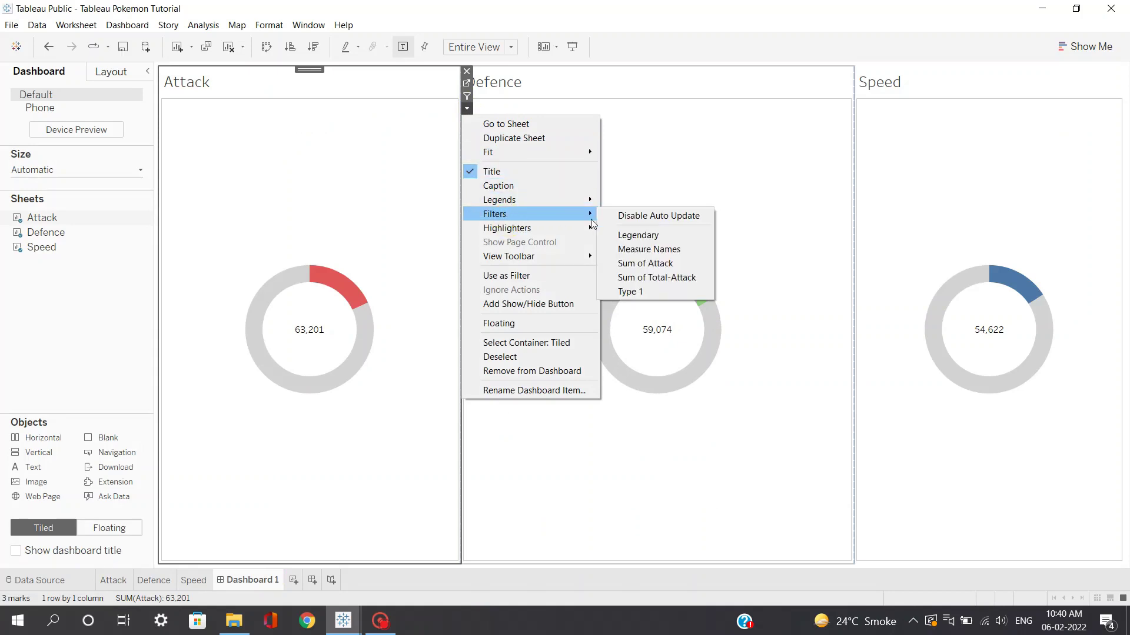
click(629, 239)
click(1084, 88)
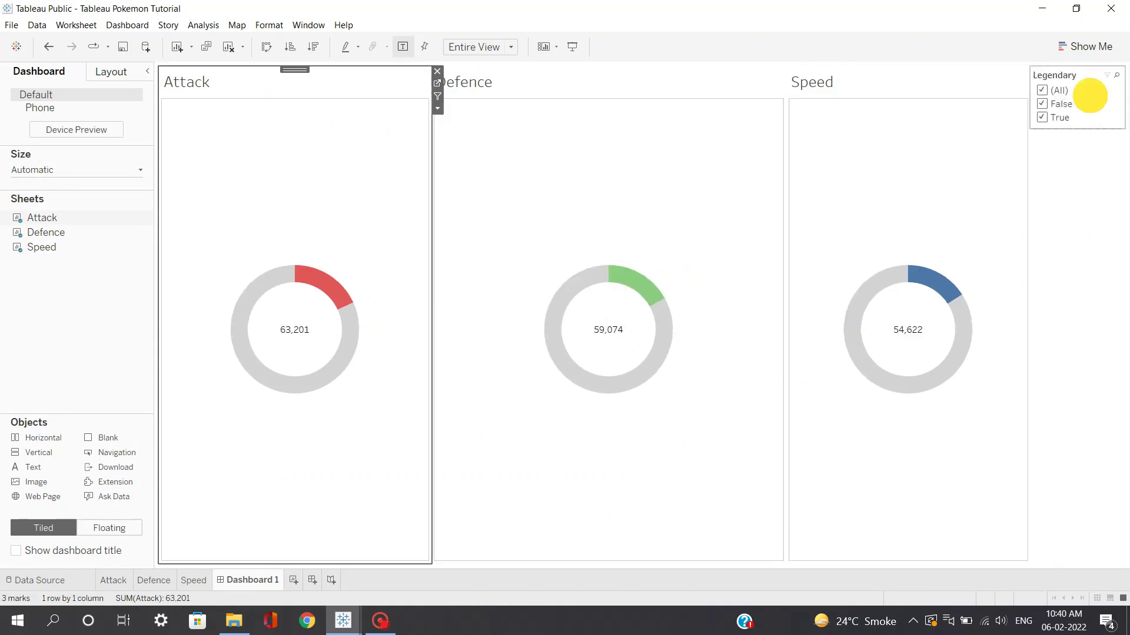
click(1023, 96)
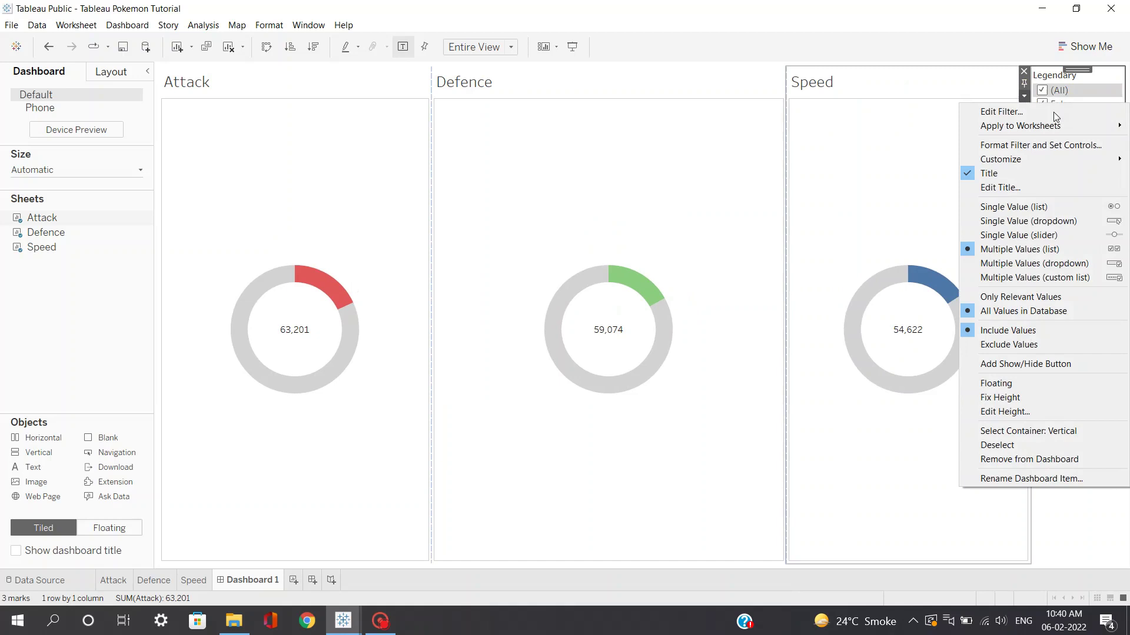
click(1057, 219)
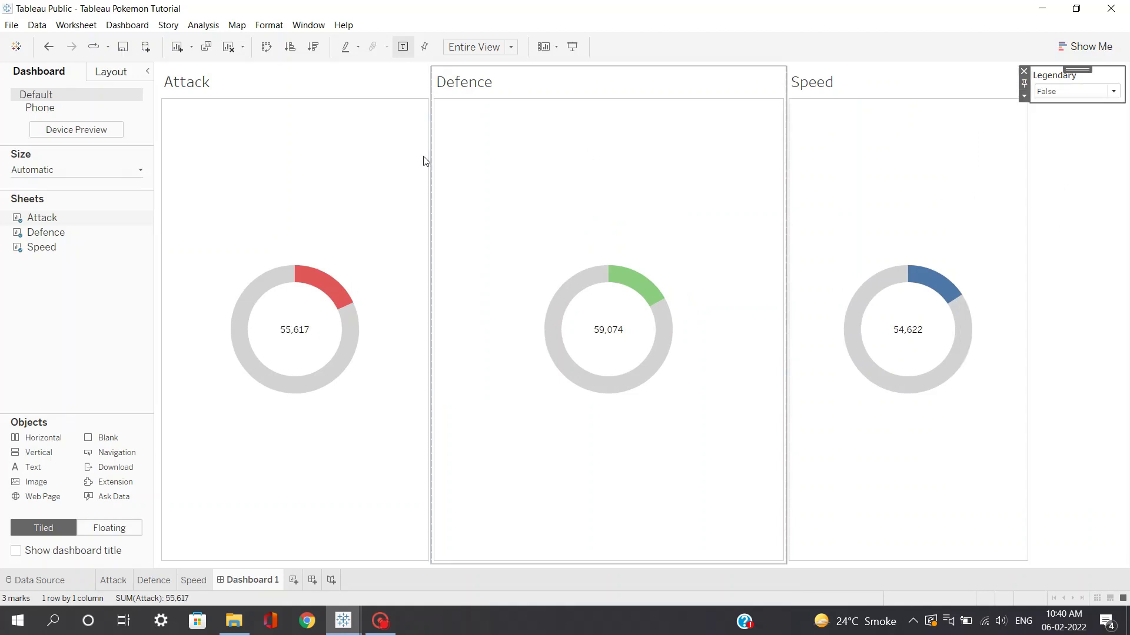
Step: Show the Attack sheet's Type 1 filter on the dashboard as a single value dropdown
click(356, 171)
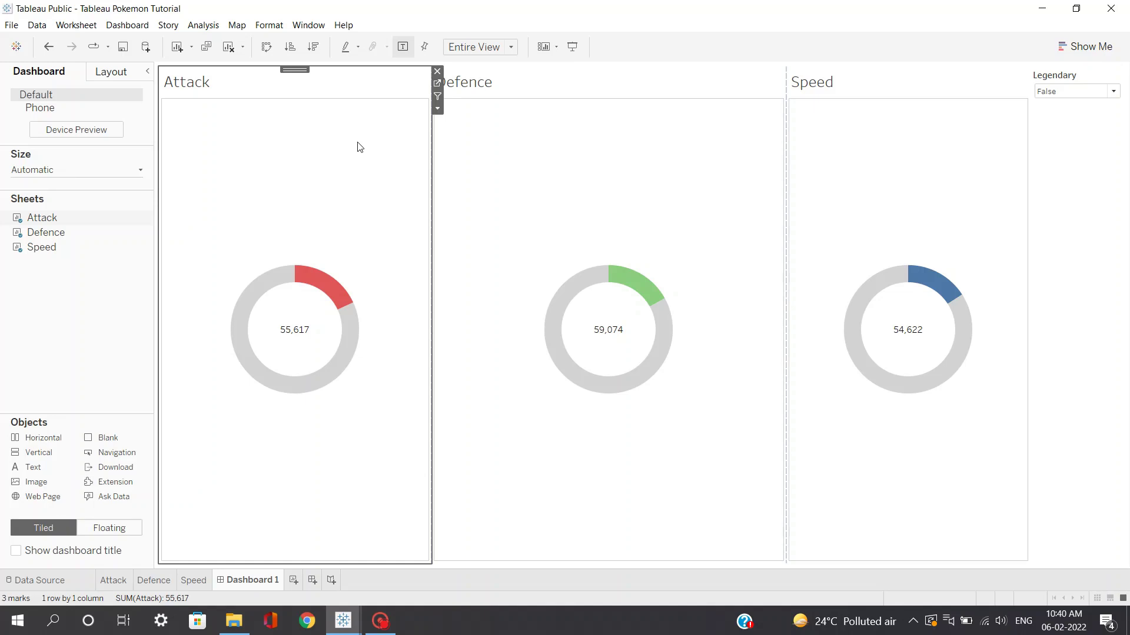
click(437, 108)
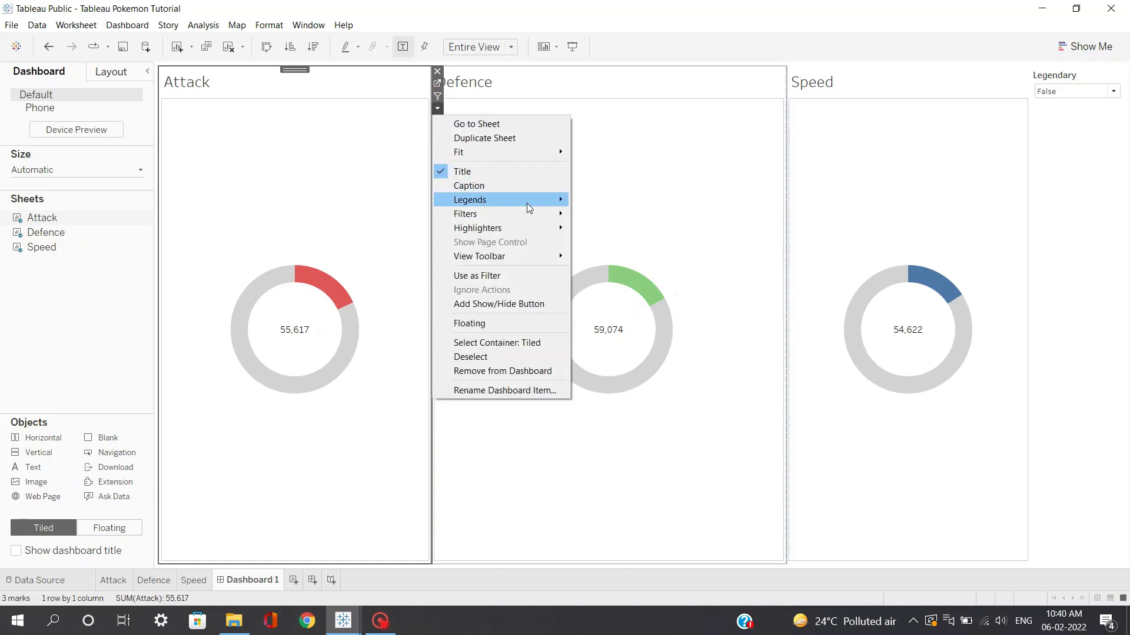
mouse_move(520, 214)
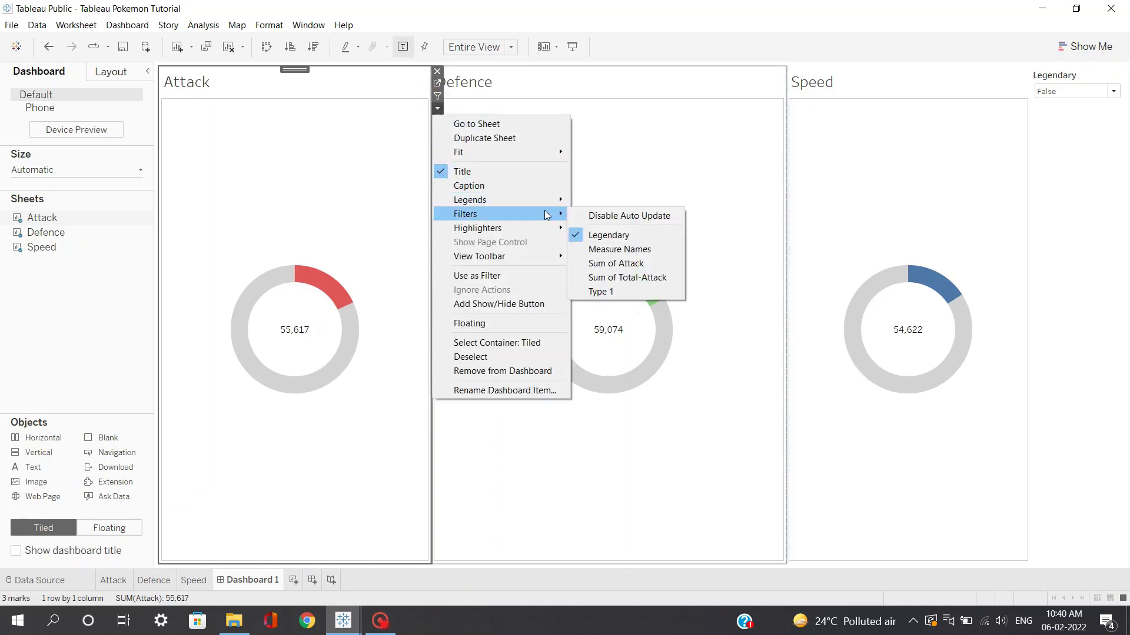
click(604, 293)
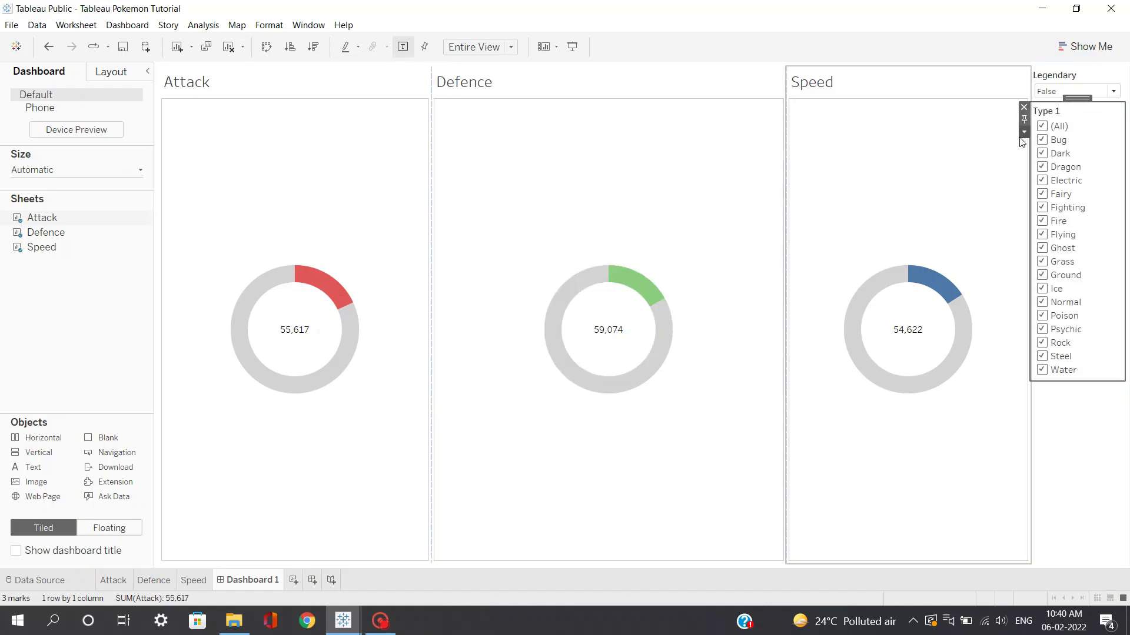
click(1024, 133)
click(1027, 255)
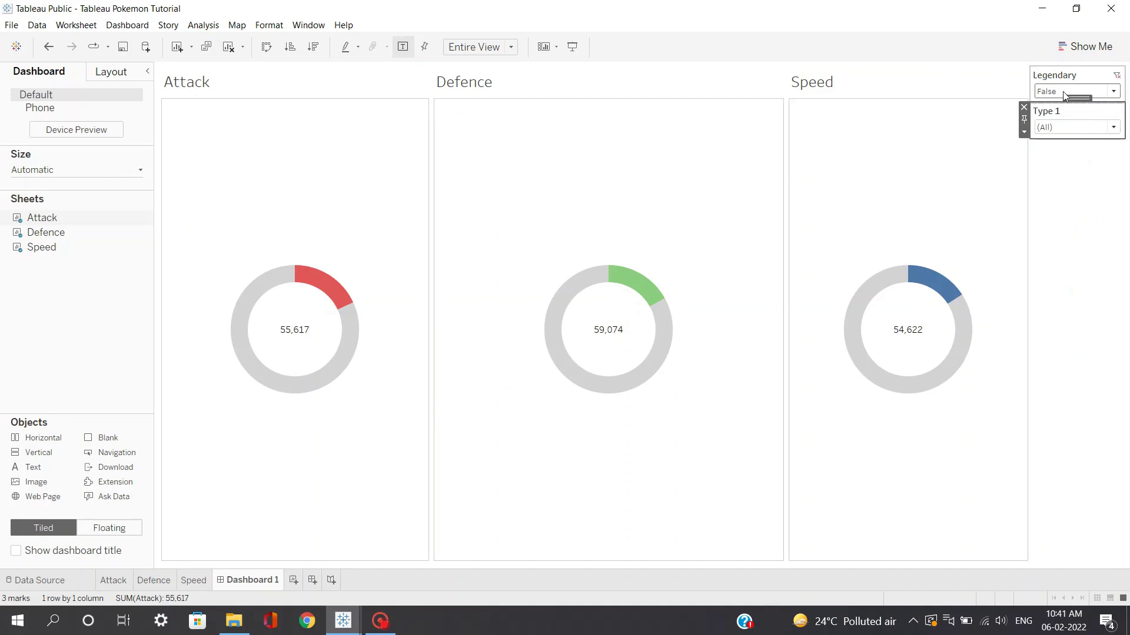
Step: Apply the Legendary filter to all worksheets on the dashboard, including Defence and Speed
drag(1066, 92, 1022, 96)
click(1024, 96)
mouse_move(1035, 126)
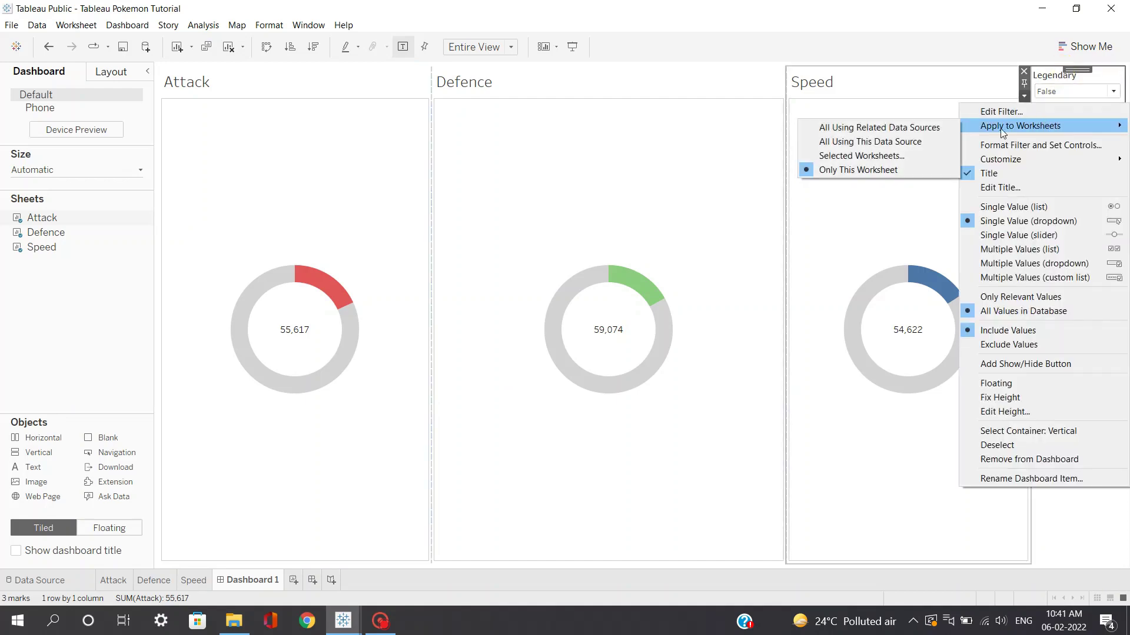
click(849, 151)
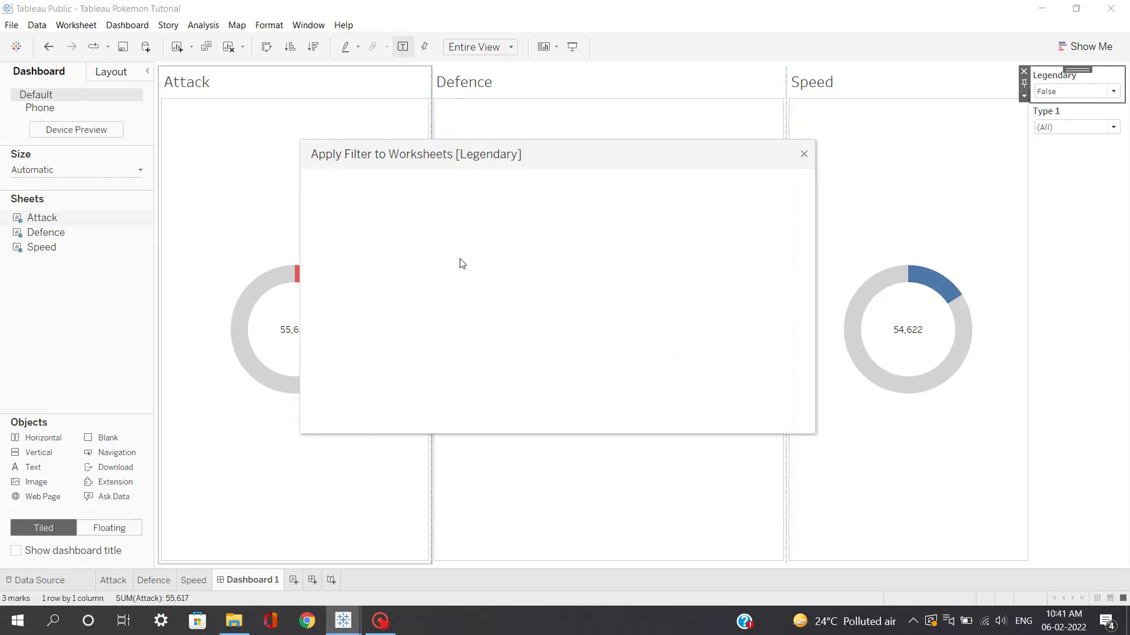
click(380, 368)
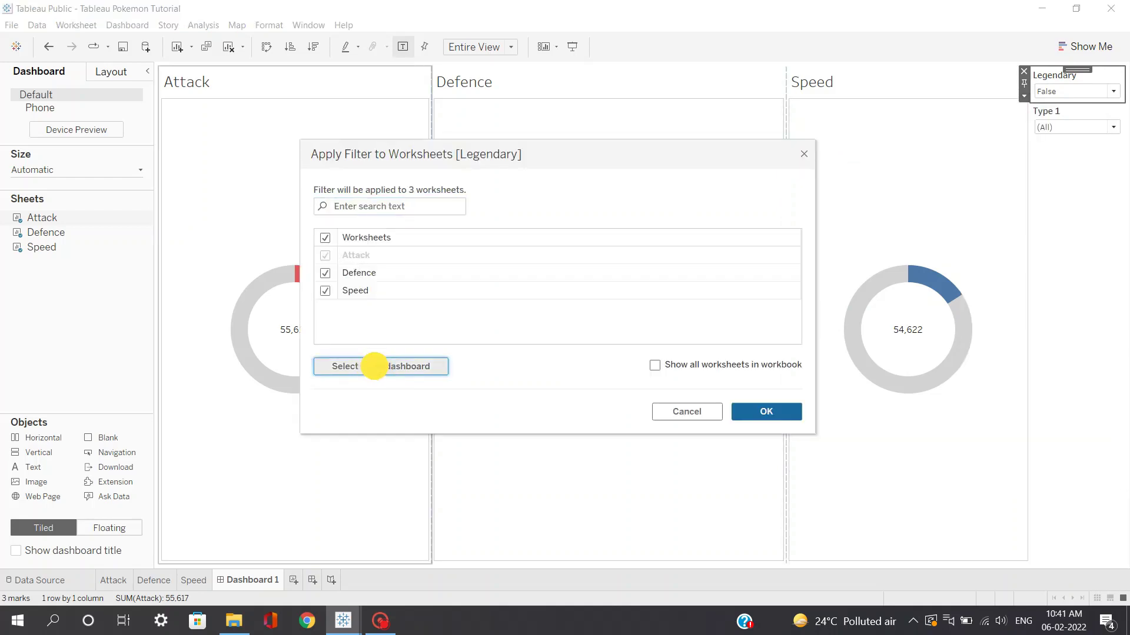
click(760, 415)
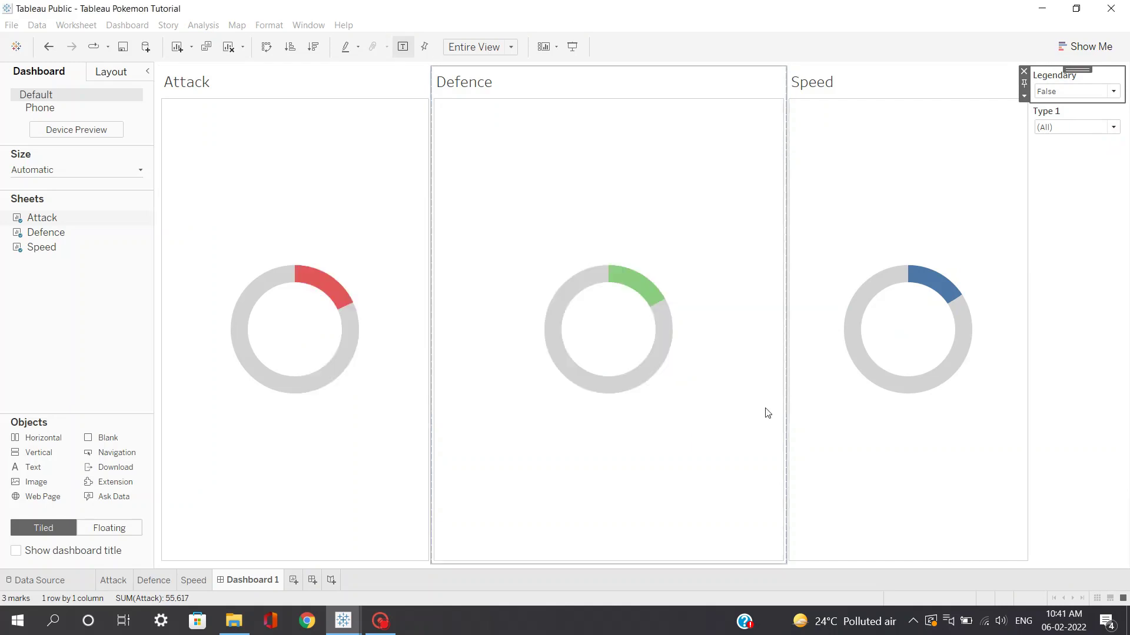
Step: Apply the Type 1 filter to all worksheets on the dashboard, including Defence and Speed
click(1066, 115)
click(1024, 132)
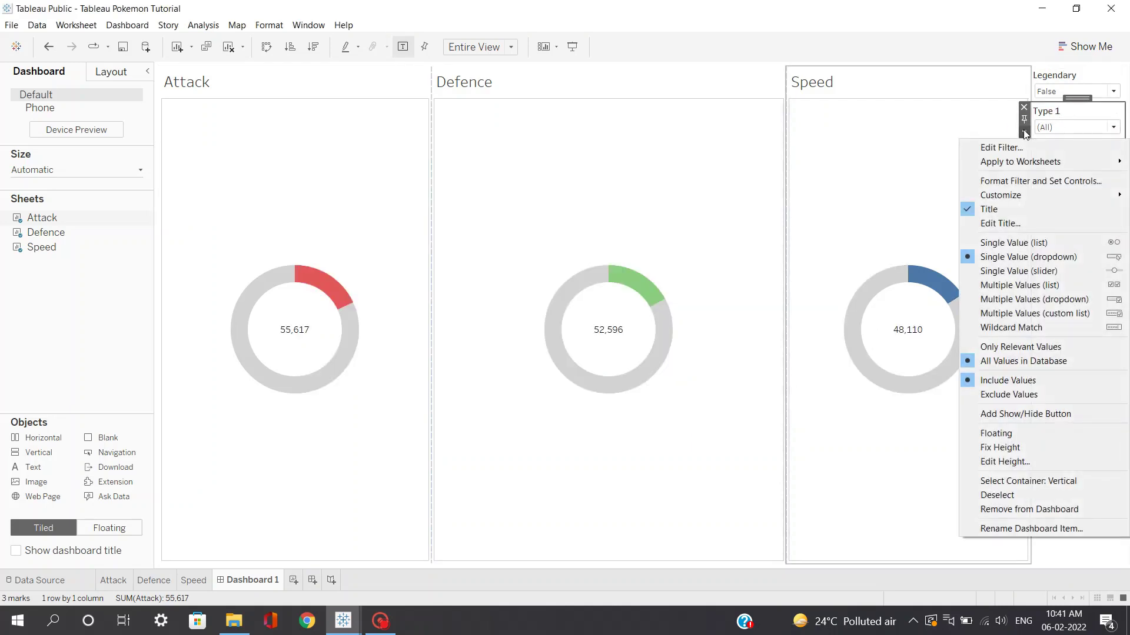
mouse_move(1025, 161)
click(873, 178)
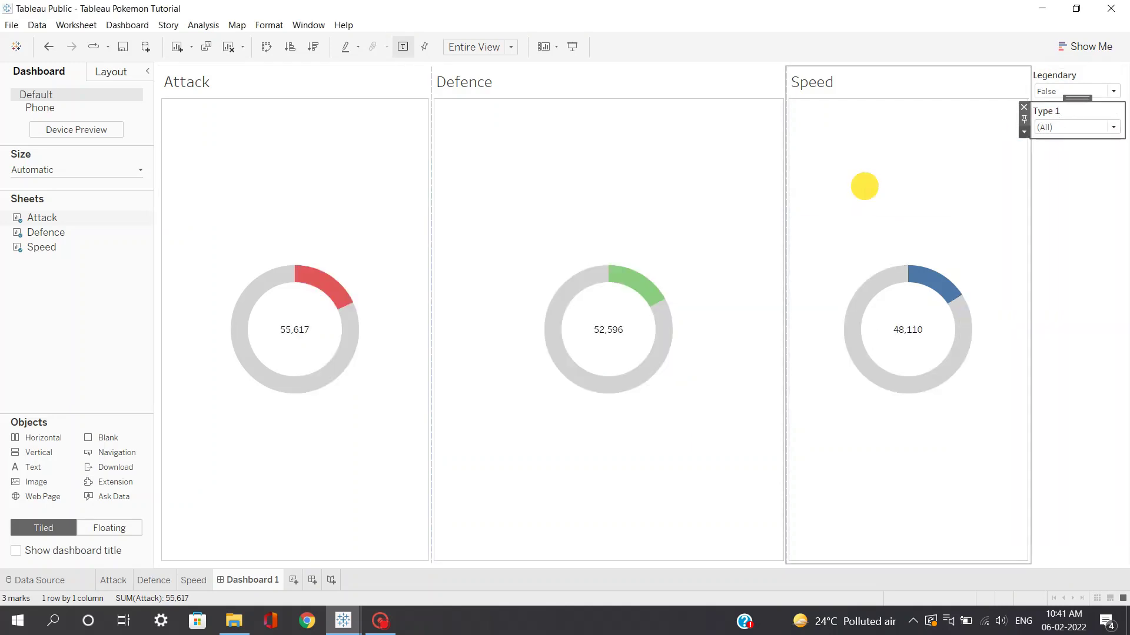
click(434, 366)
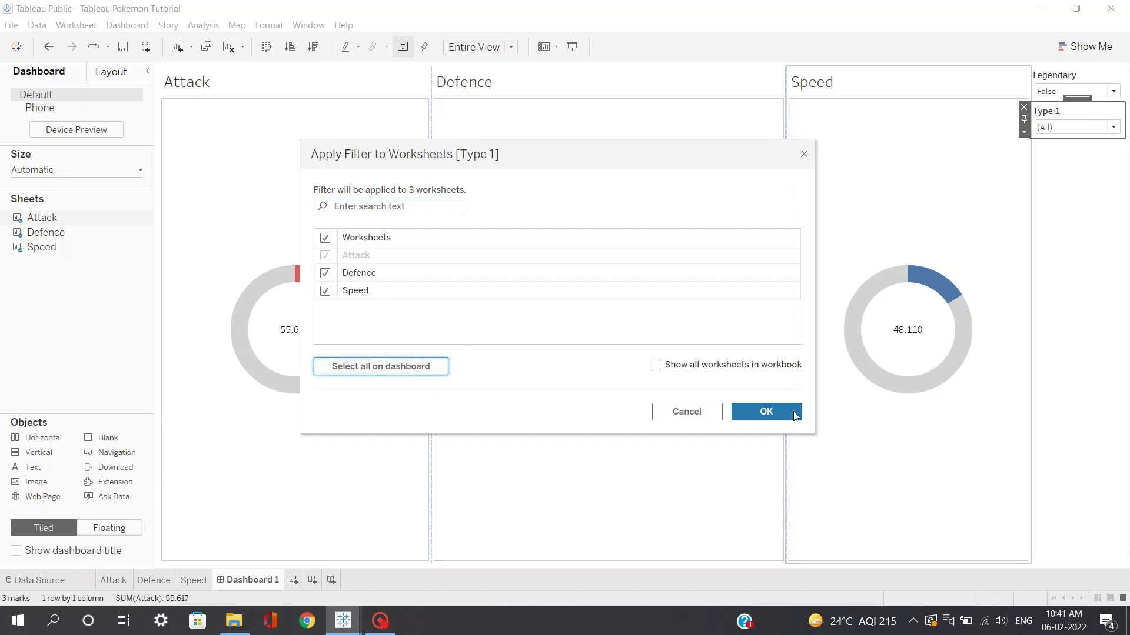
click(768, 411)
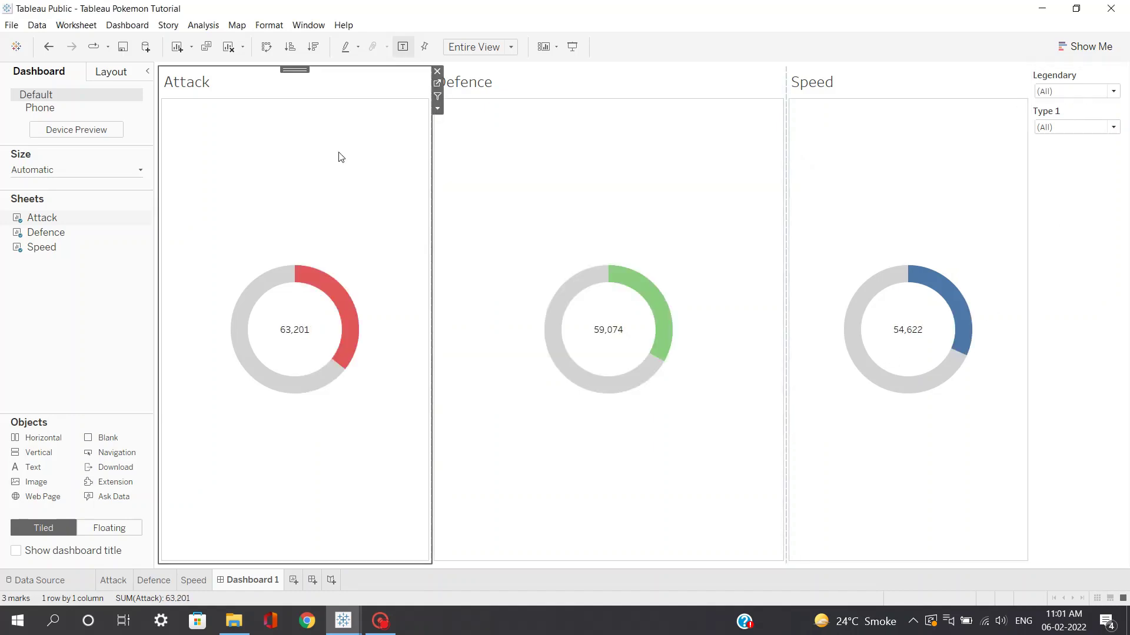
Step: Test the Legendary filter on the three donut charts with True, and return it to (All)
click(1102, 93)
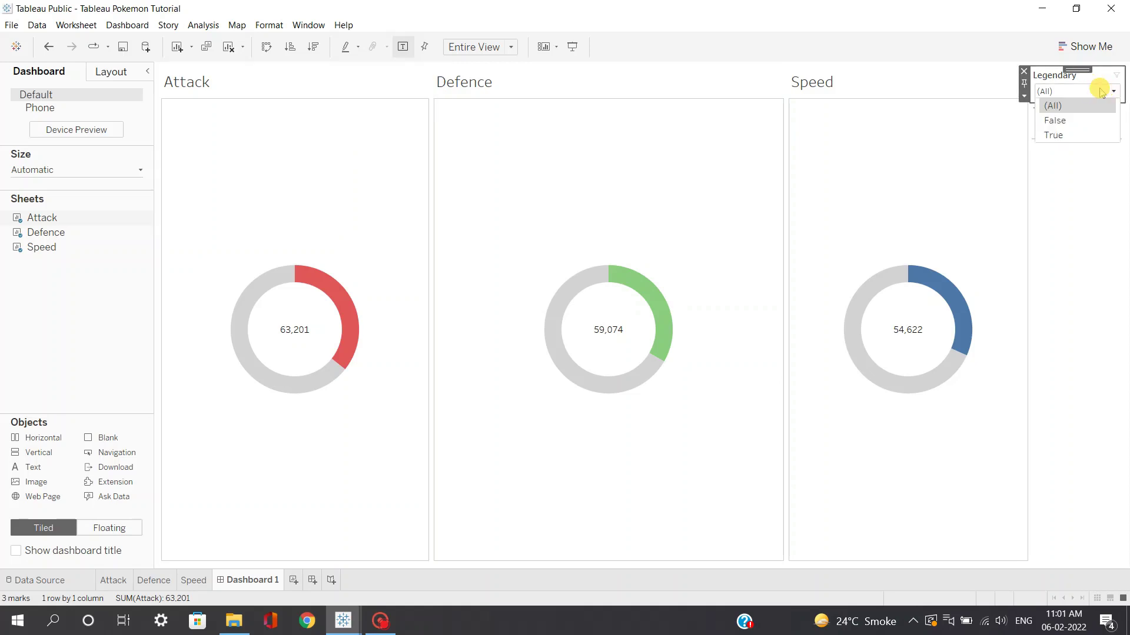
click(1097, 134)
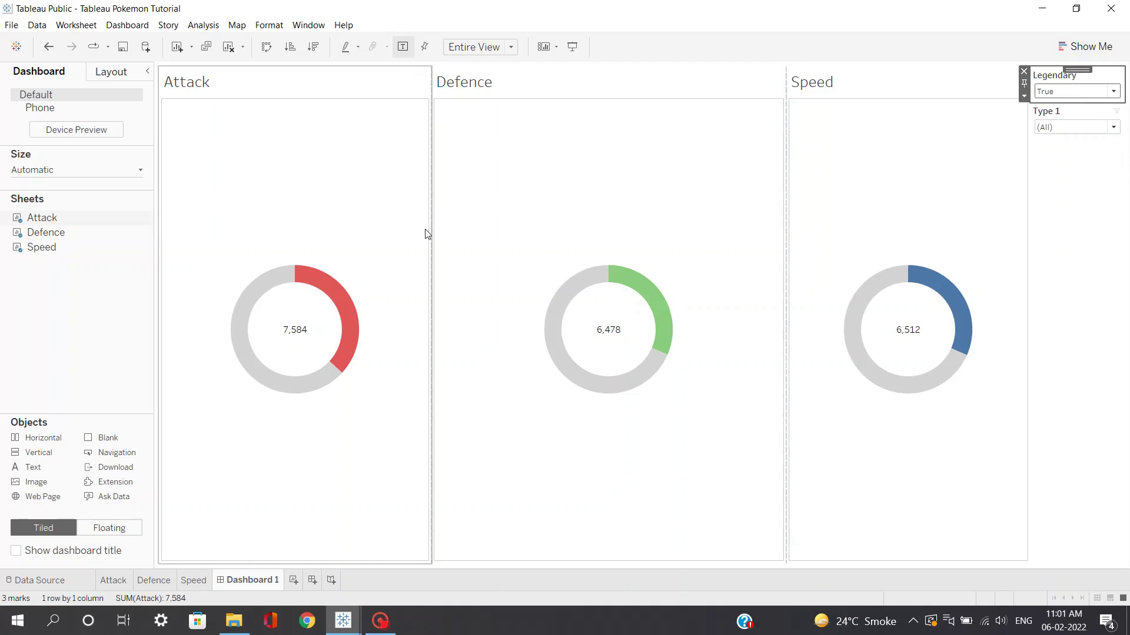
click(1073, 93)
click(1071, 105)
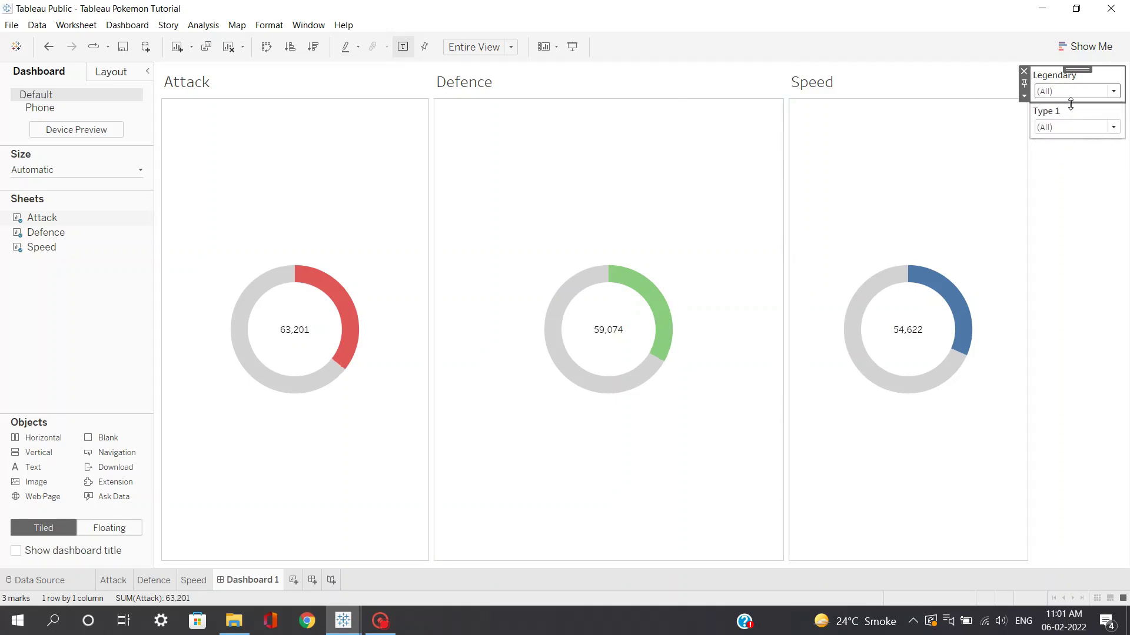
Step: Test the Type 1 filter on the three donut charts with Fighting, Flying and Steel, leaving it on Steel
click(1068, 124)
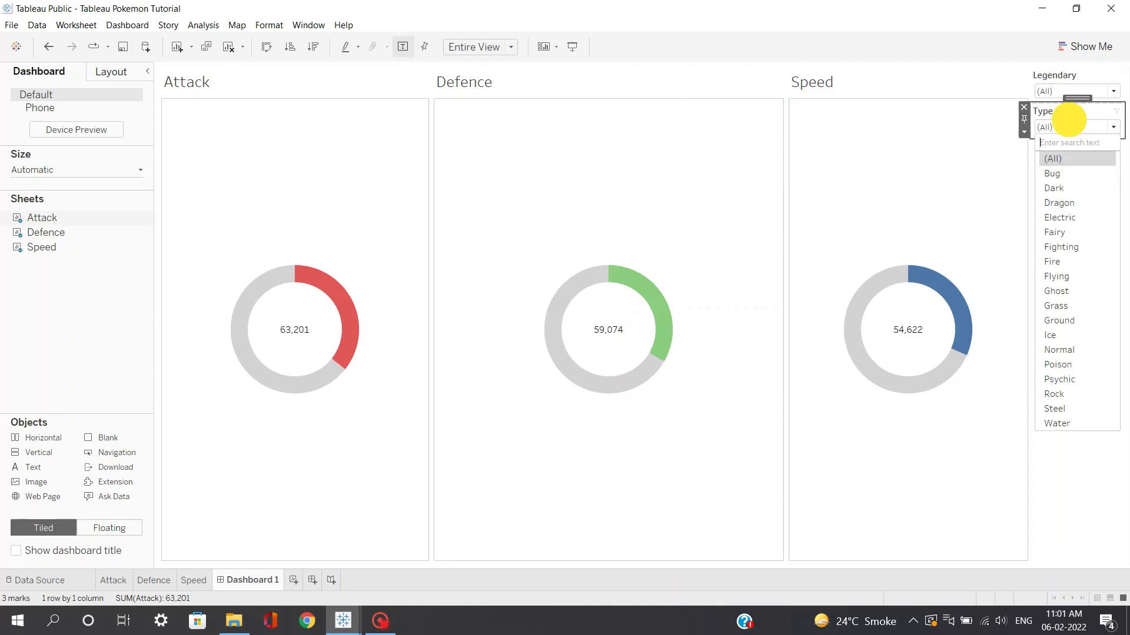
click(1060, 249)
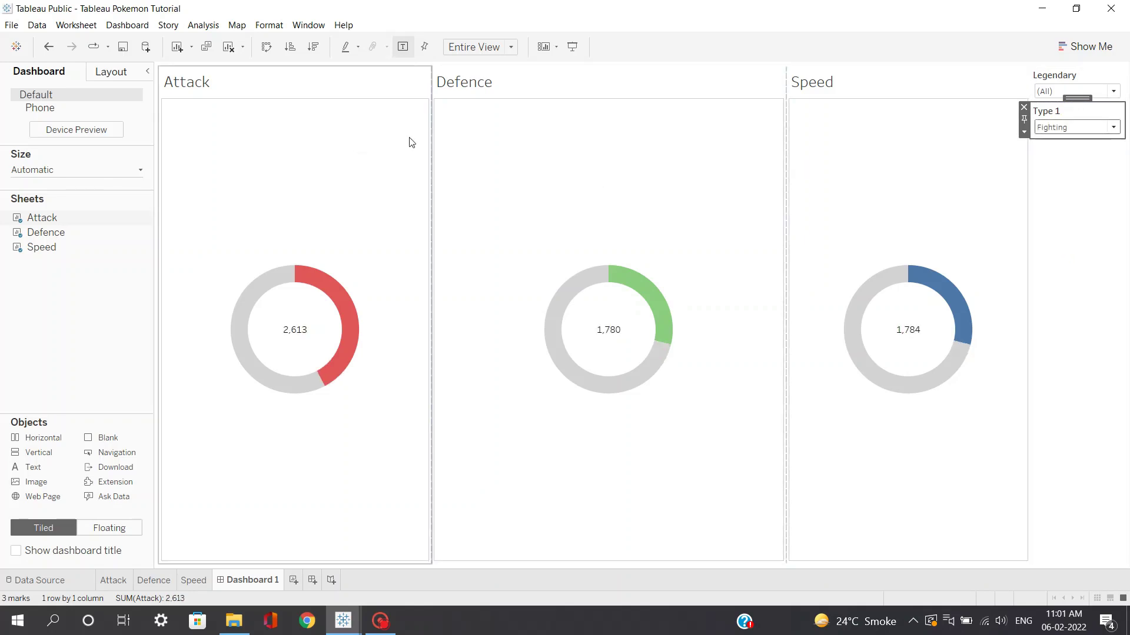
click(1054, 128)
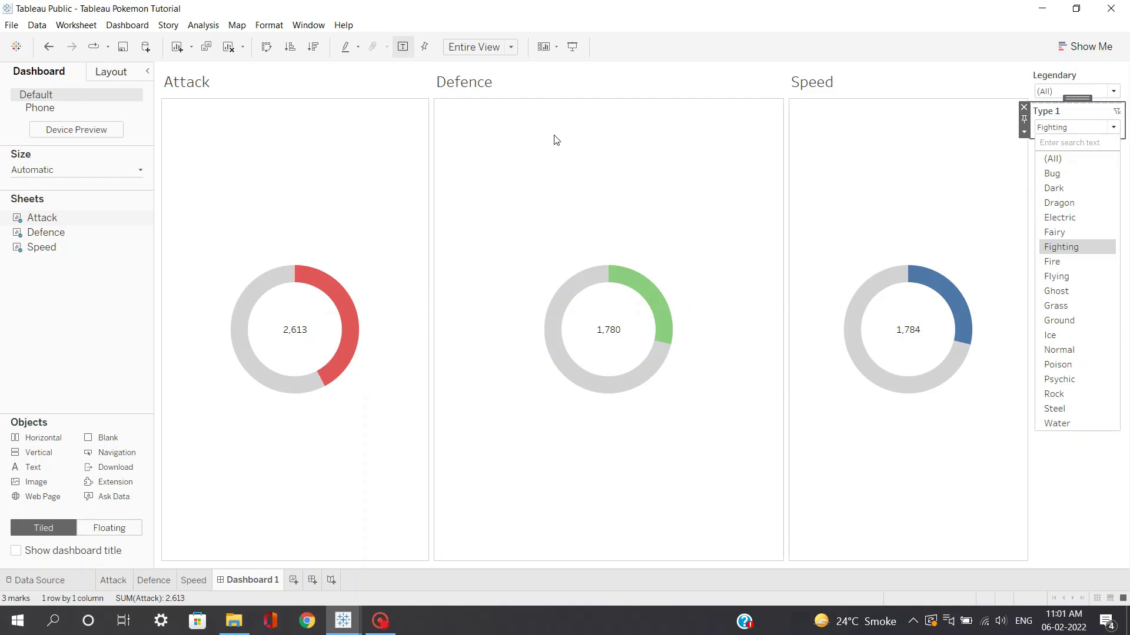
click(1065, 277)
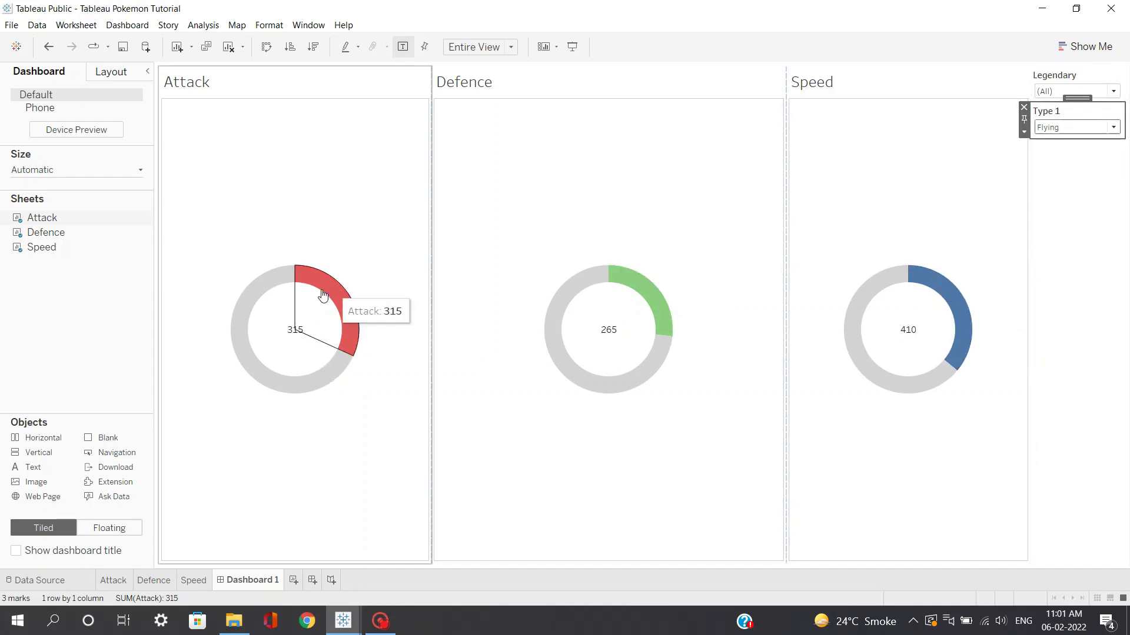
click(1062, 128)
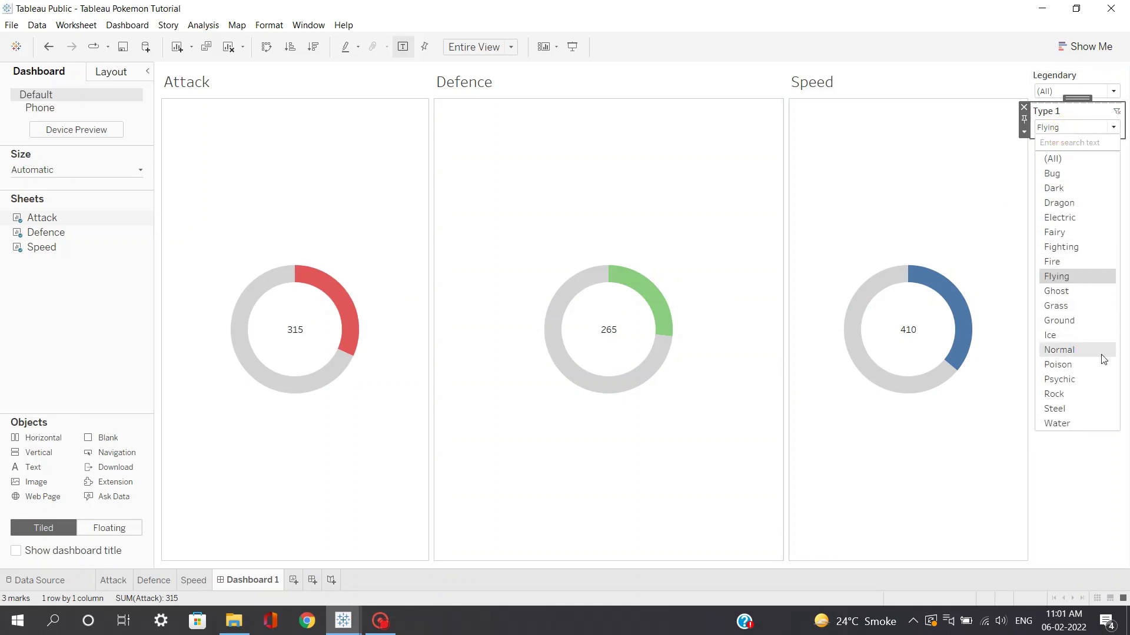
click(1074, 405)
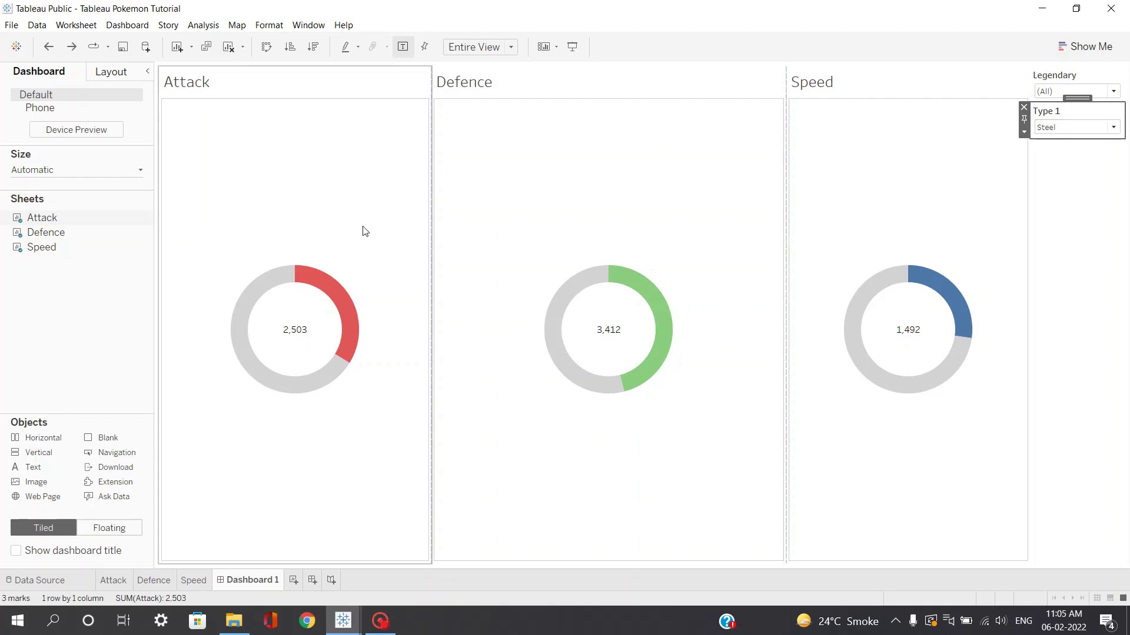
click(498, 194)
click(815, 154)
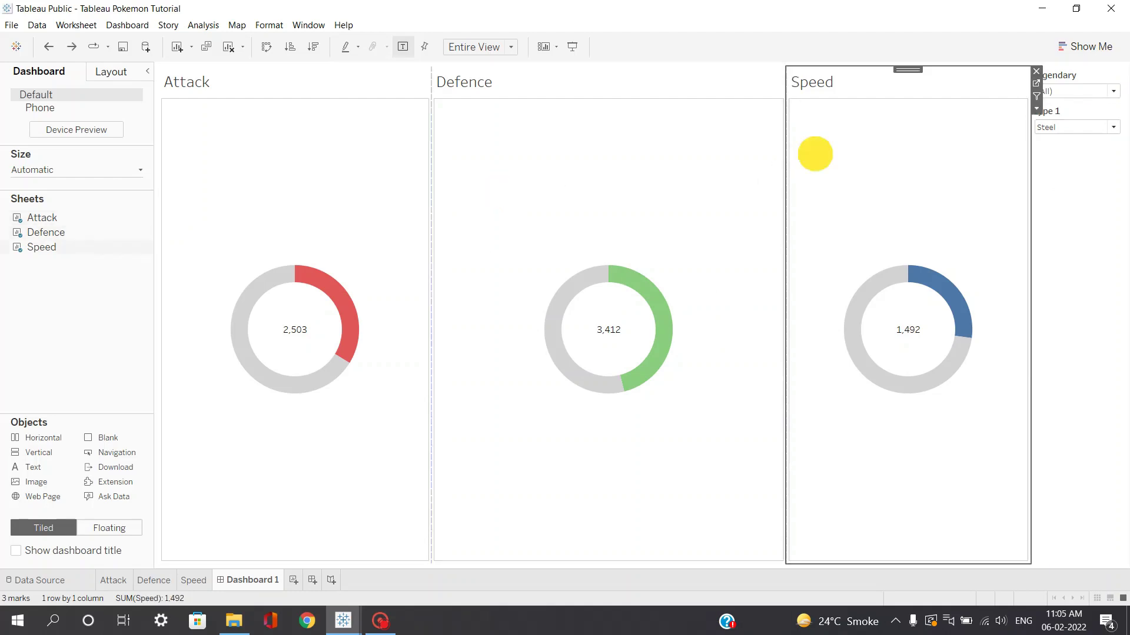
click(732, 166)
click(326, 156)
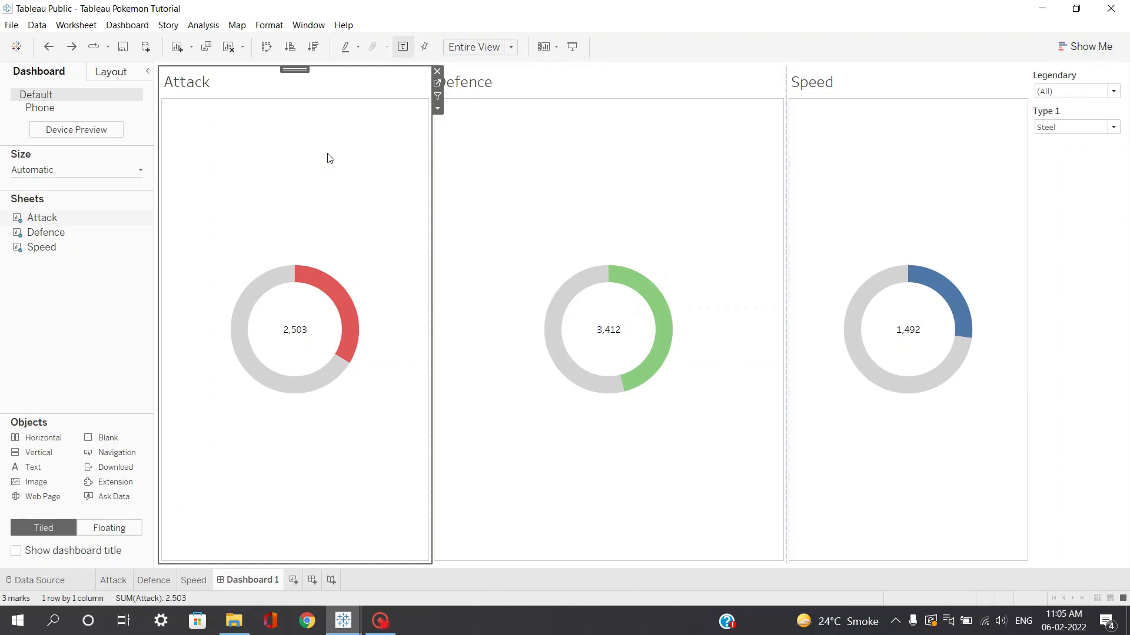
Step: Delete Dashboard 1 from the workbook and add a new blank worksheet
right_click(266, 580)
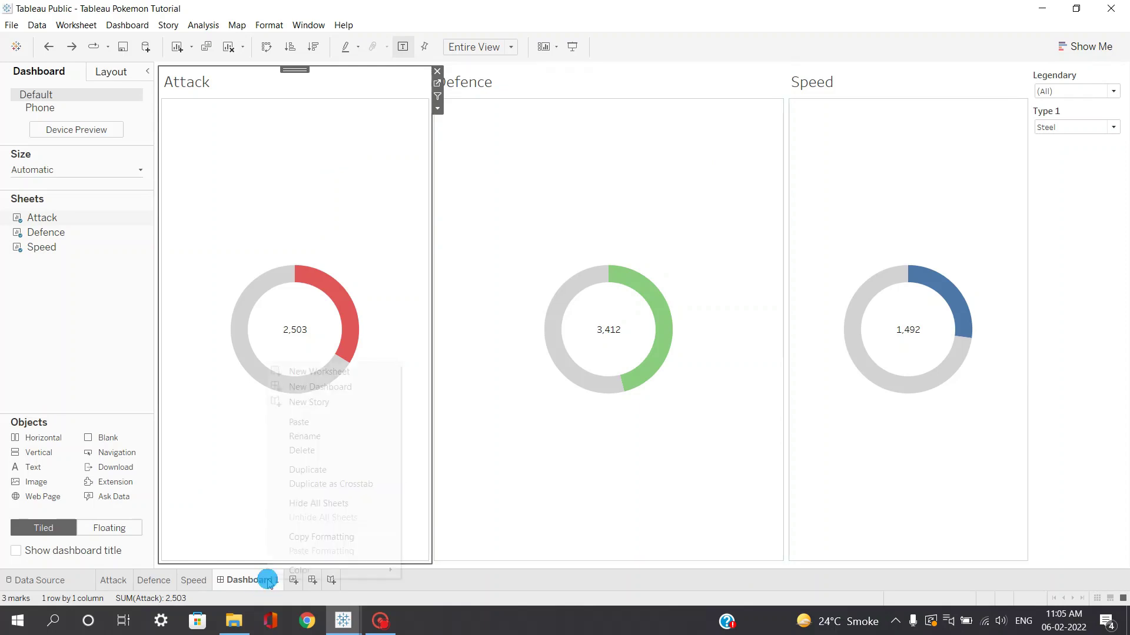
click(334, 456)
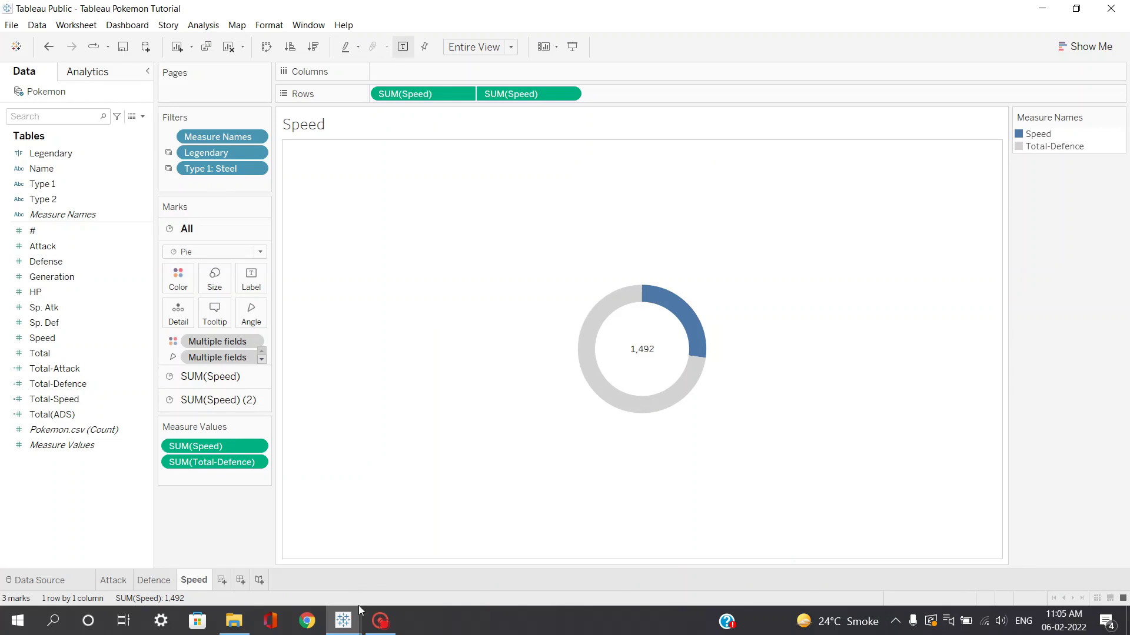
click(222, 580)
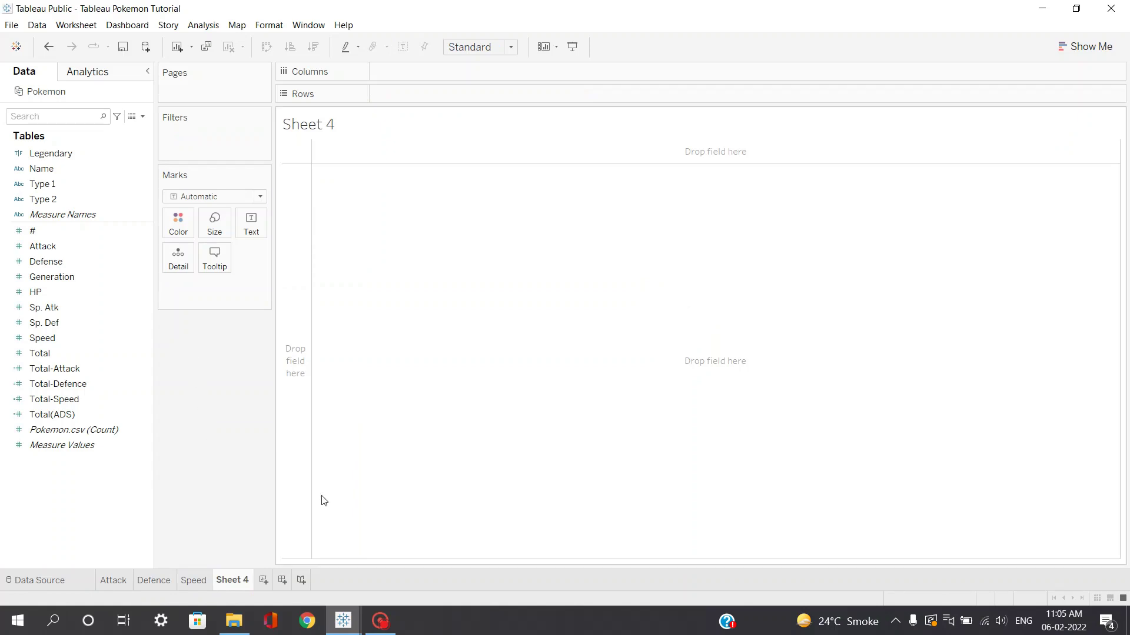
Step: Build a horizontal bar chart of SUM(Total) by Type 1 on the new worksheet and fit it to Entire View
click(106, 247)
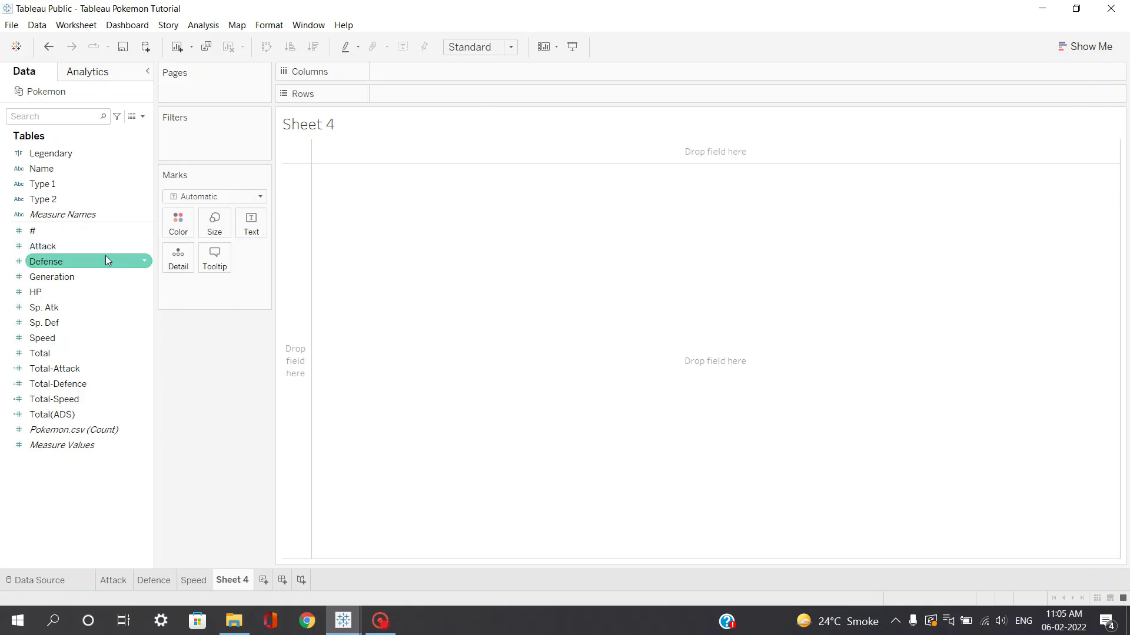
drag(46, 184, 423, 80)
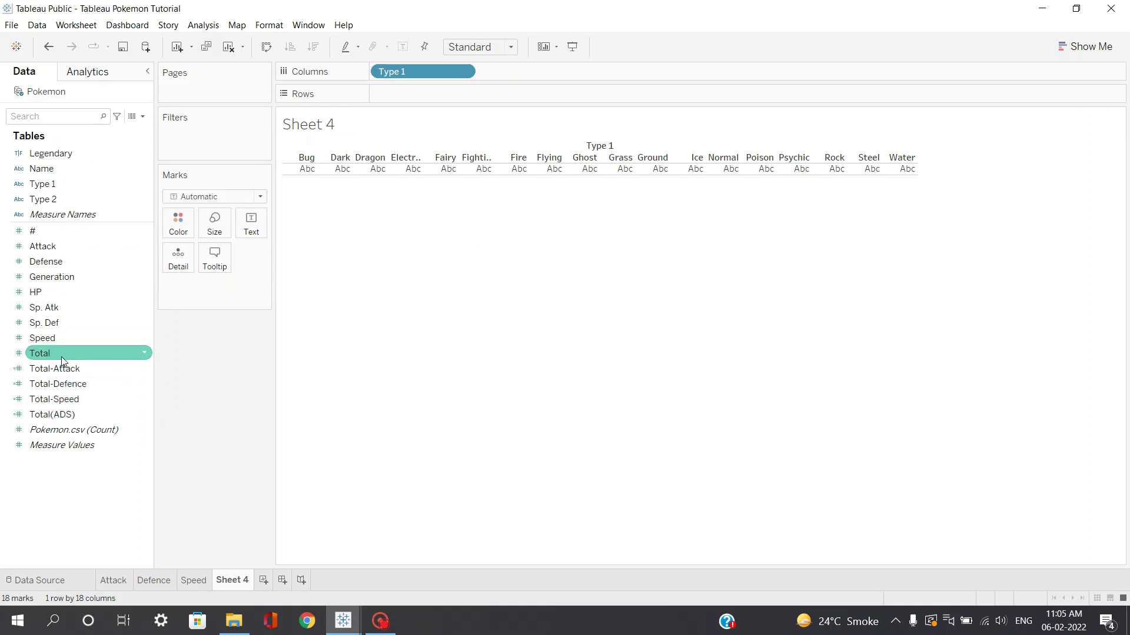
drag(62, 355, 413, 94)
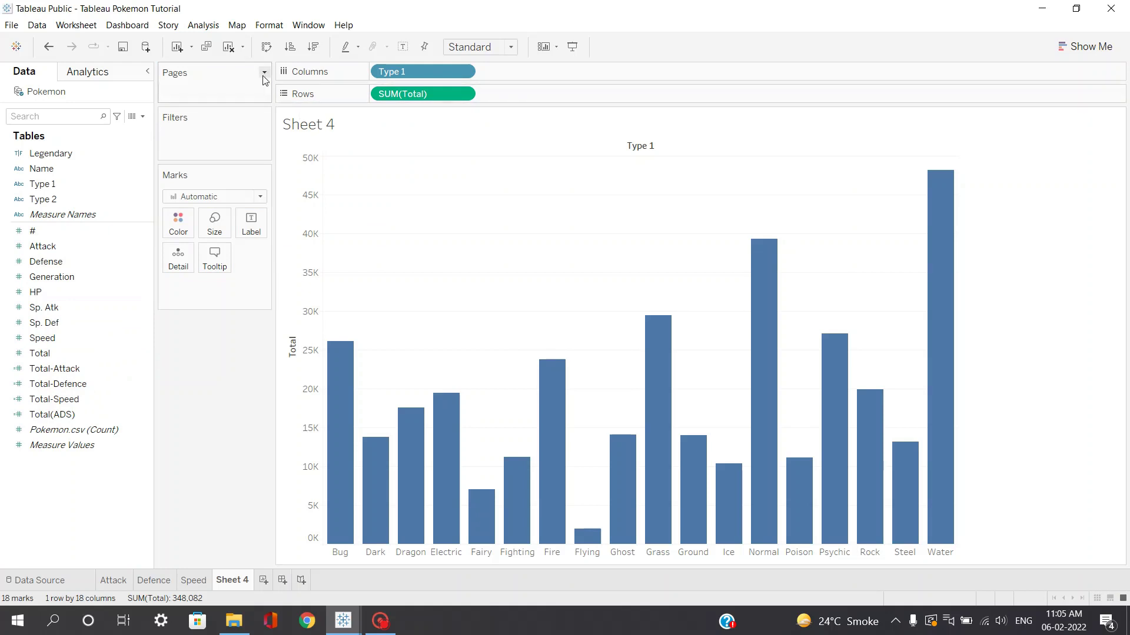
click(268, 47)
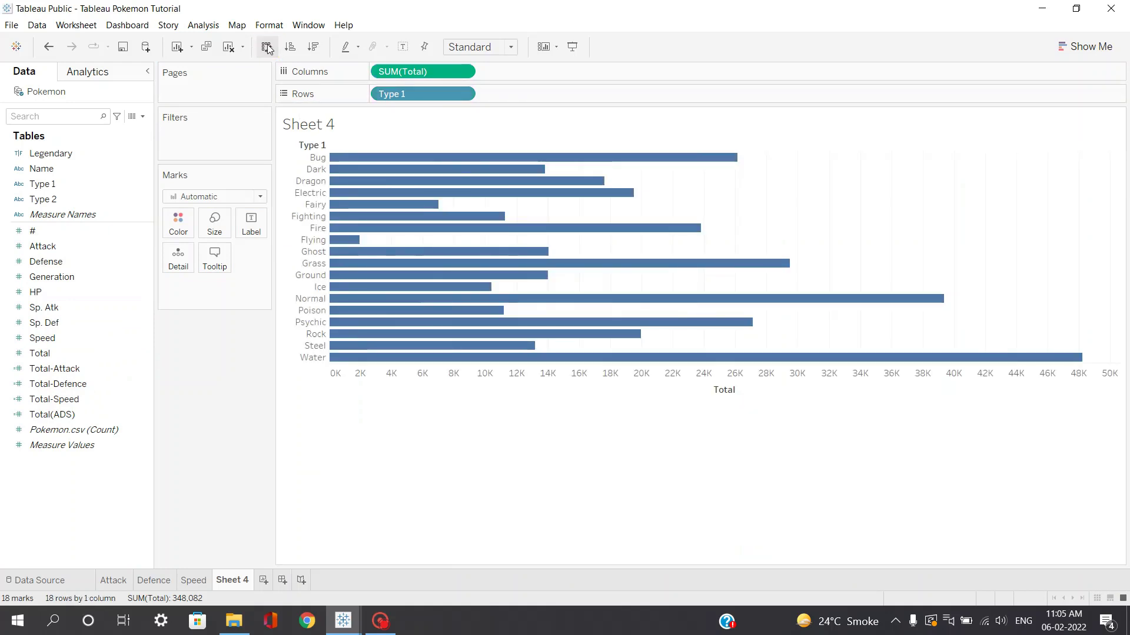
click(478, 47)
click(476, 100)
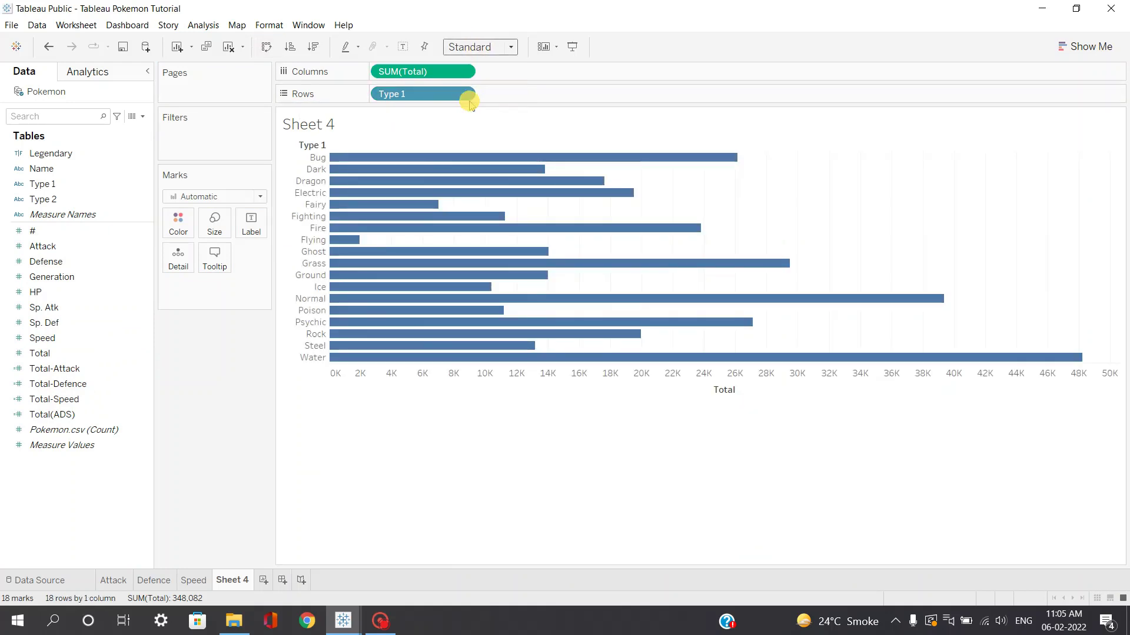
Step: Sort the Type 1 bars in descending order by the field Total with Sum aggregation
click(463, 94)
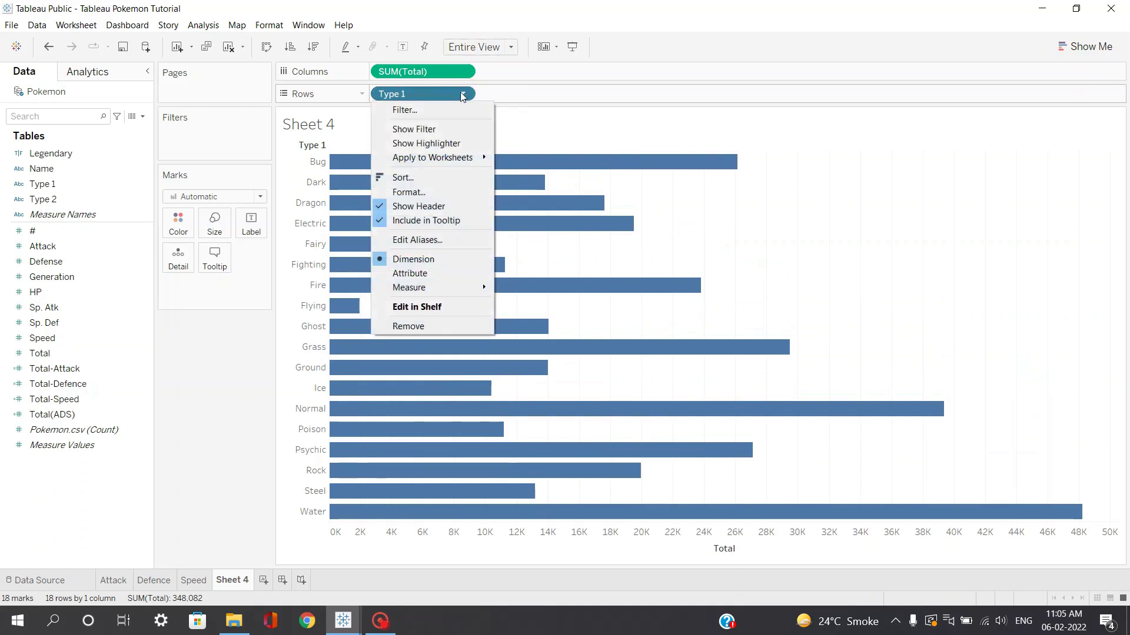
click(438, 179)
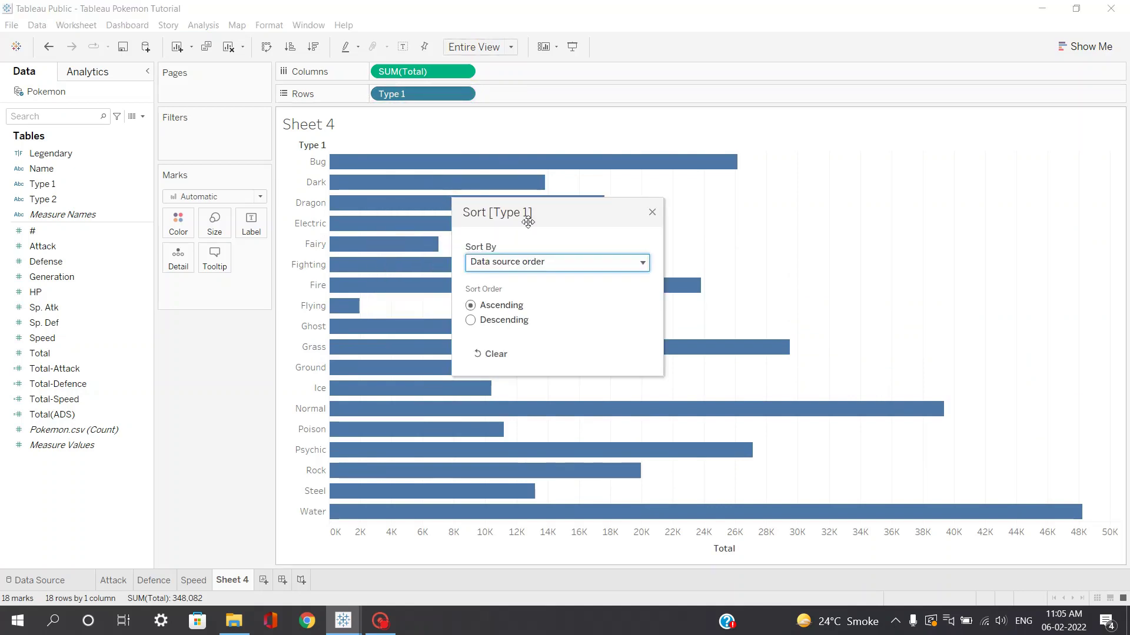
click(497, 320)
click(533, 265)
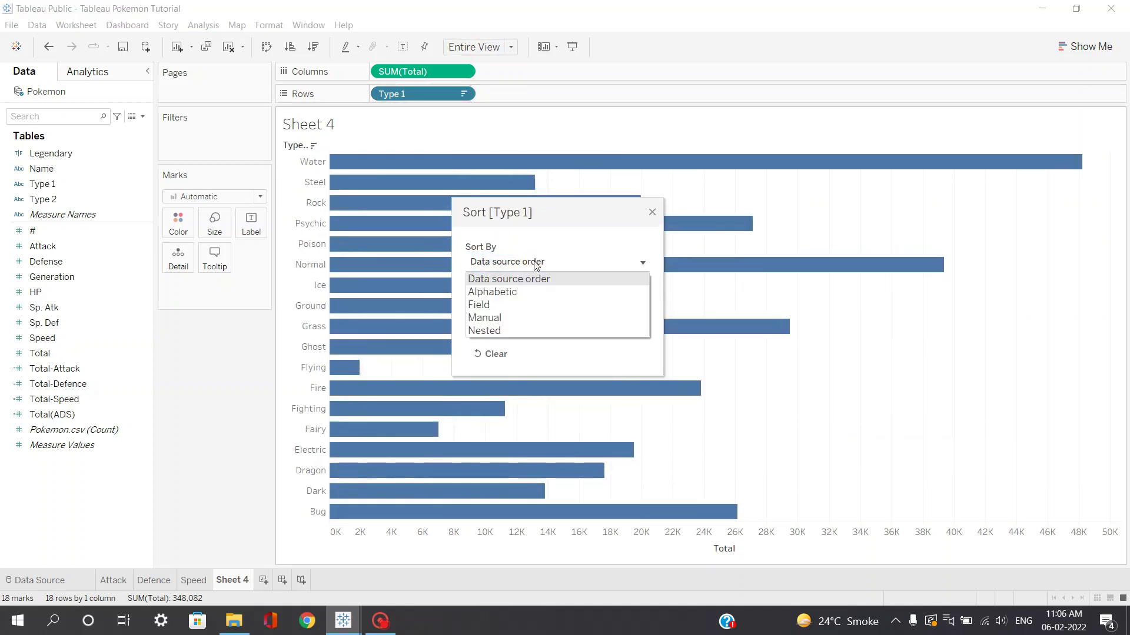
click(530, 303)
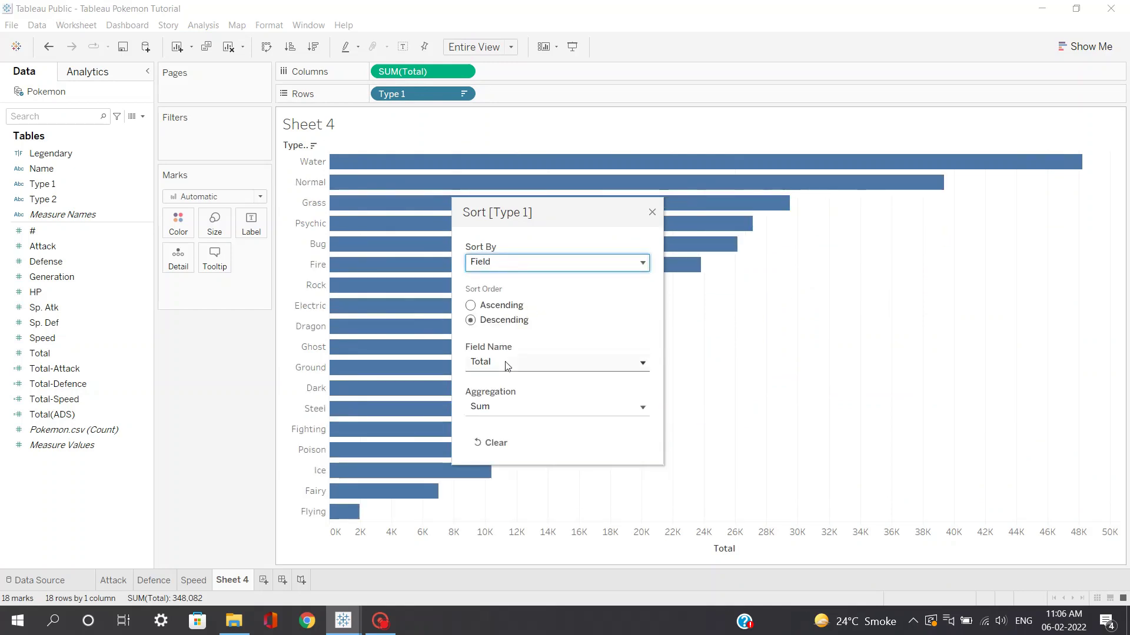
click(652, 213)
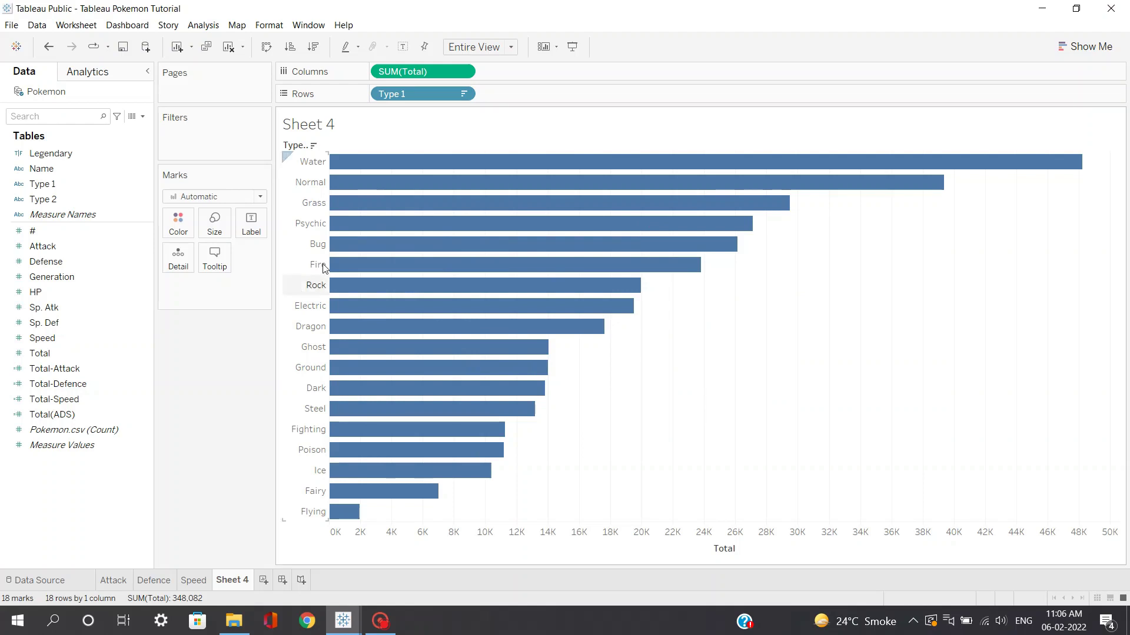
Step: Create a calculated field named Index with the formula INDEX()
mouse_move(398, 226)
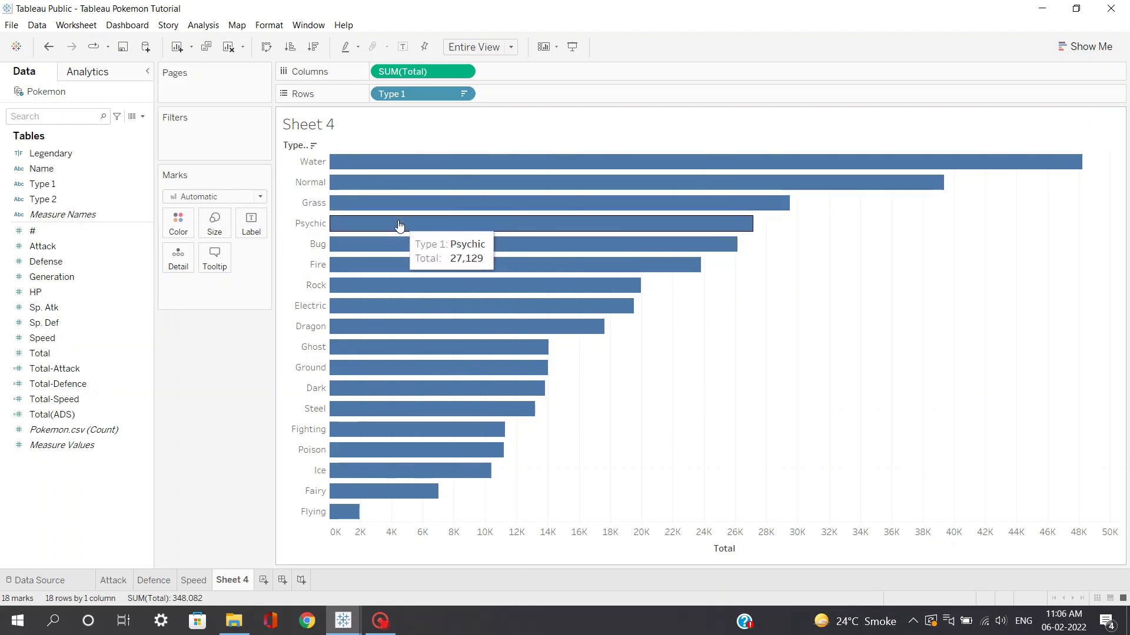
mouse_move(331, 217)
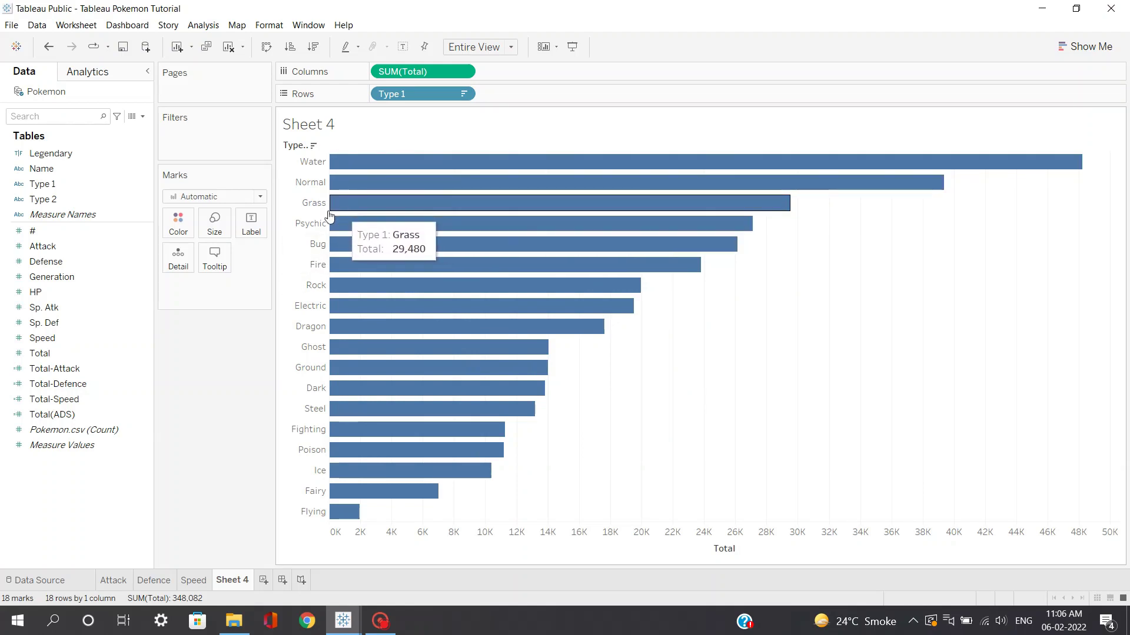
click(203, 25)
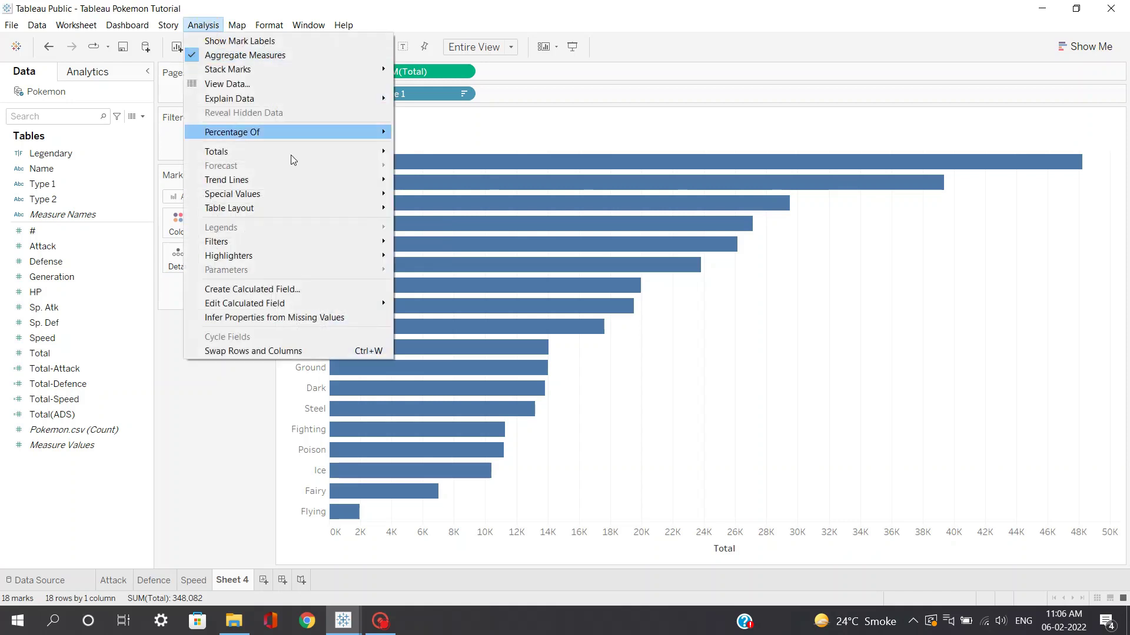
click(268, 289)
key(BackSpace)
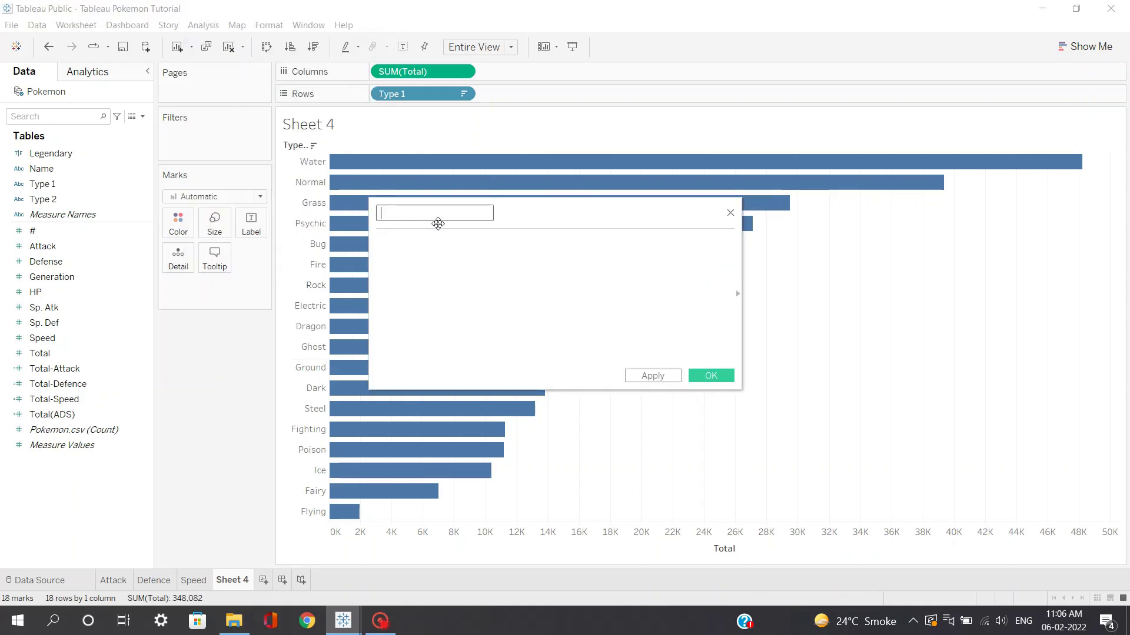
text(Index)
click(423, 255)
text(inde)
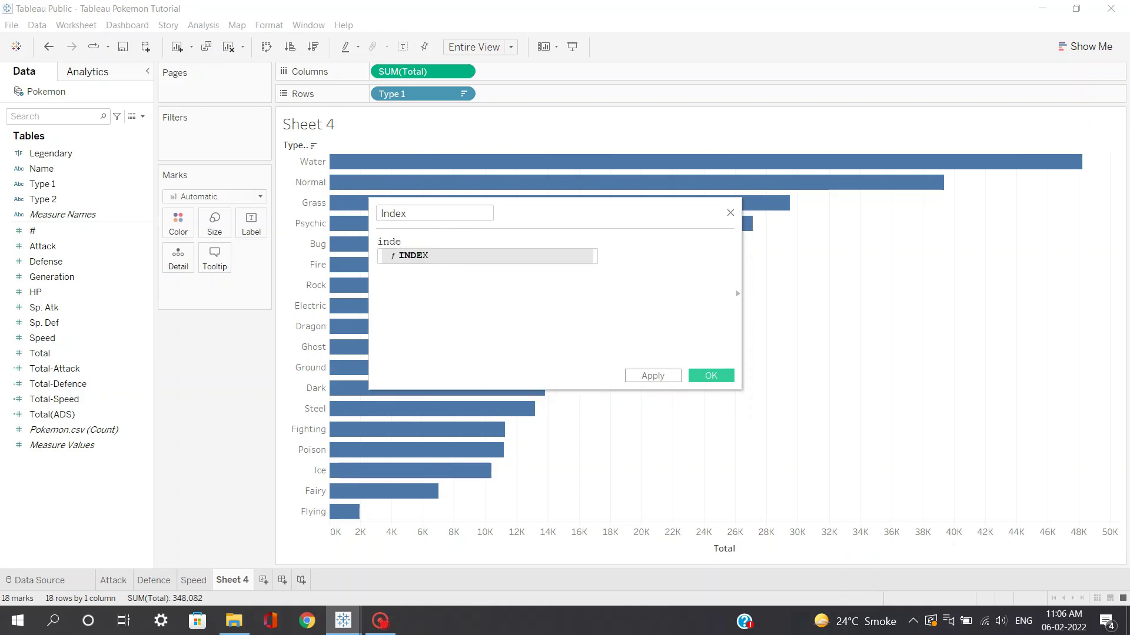
click(436, 257)
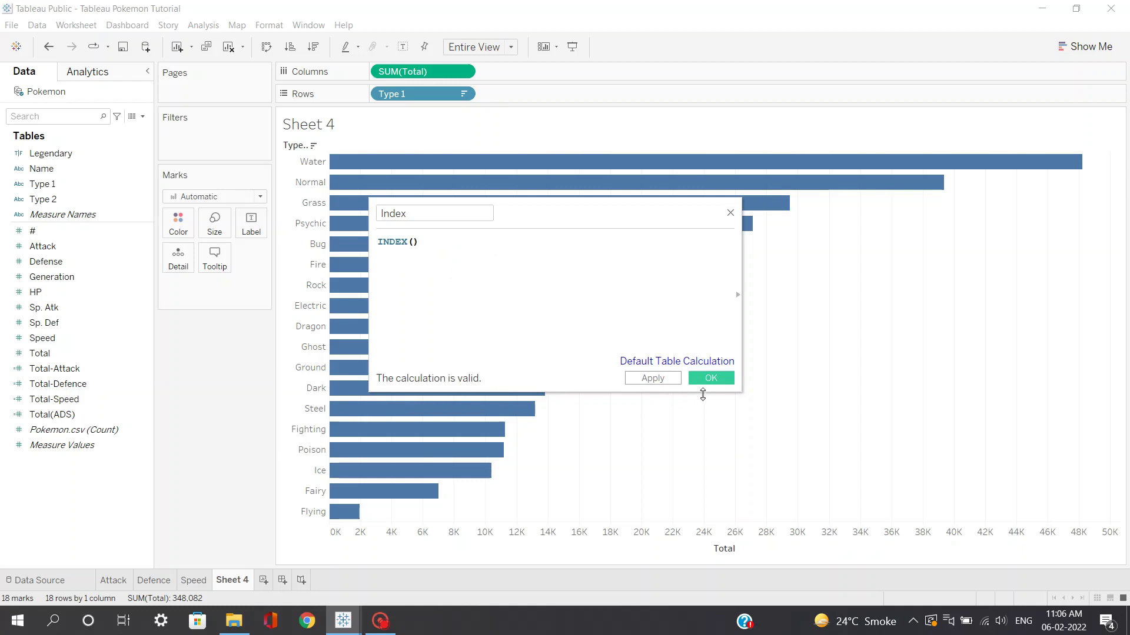
click(702, 379)
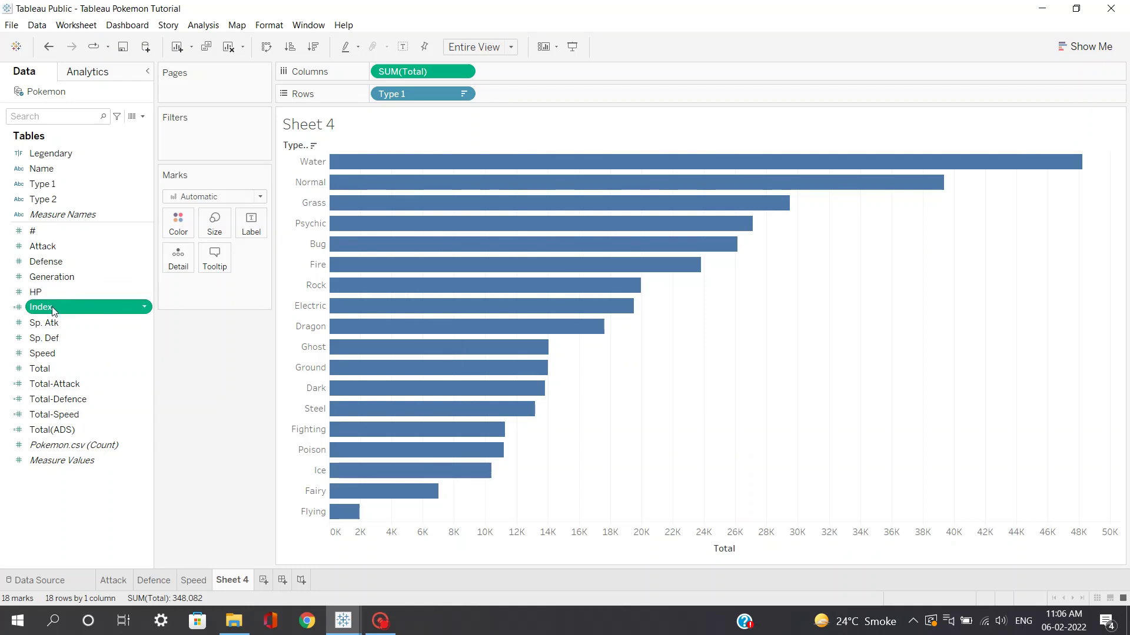
Step: Filter the bar chart by Index with a range of values from 1 to 5
drag(53, 310, 186, 137)
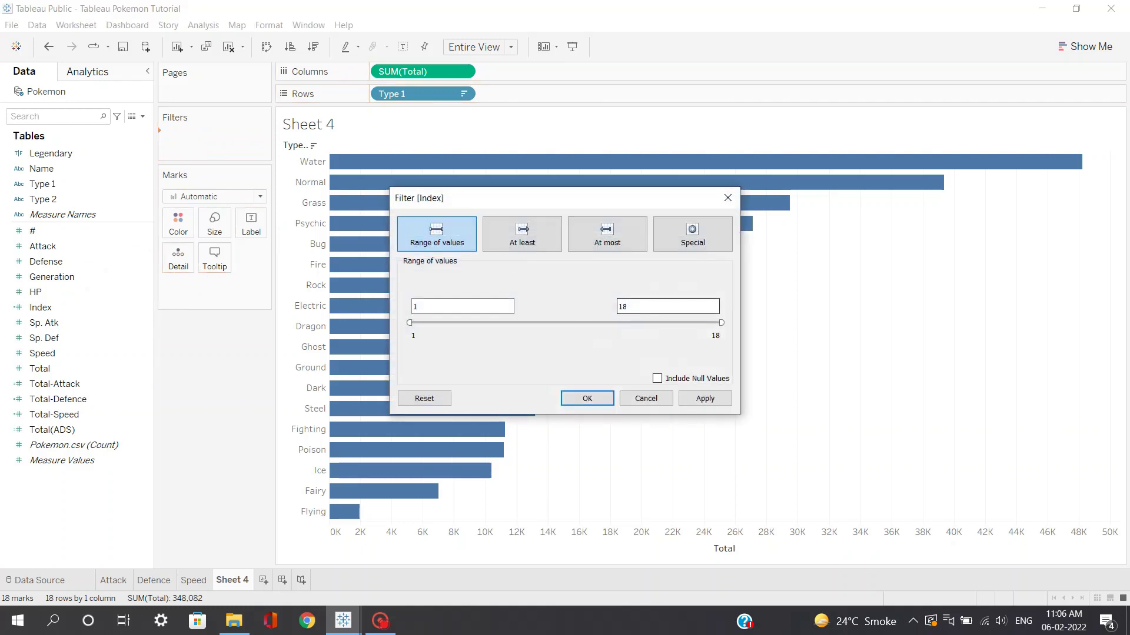
double_click(625, 306)
key(BackSpace)
text(5)
click(725, 398)
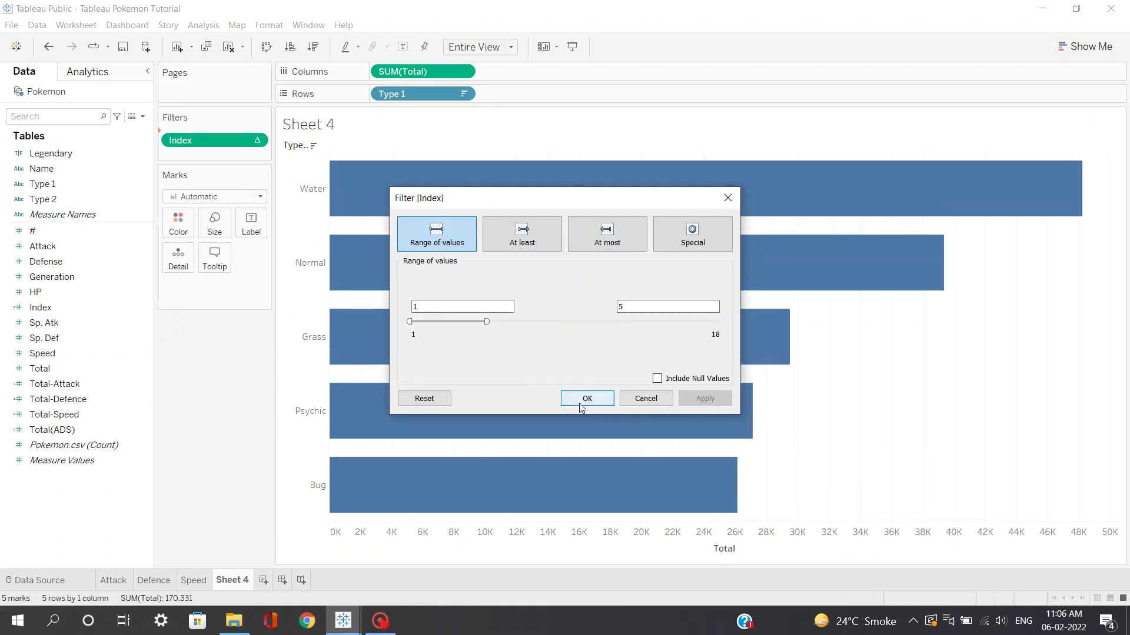
Step: Set the Index filter's upper limit to 10 and confirm the filter
double_click(630, 305)
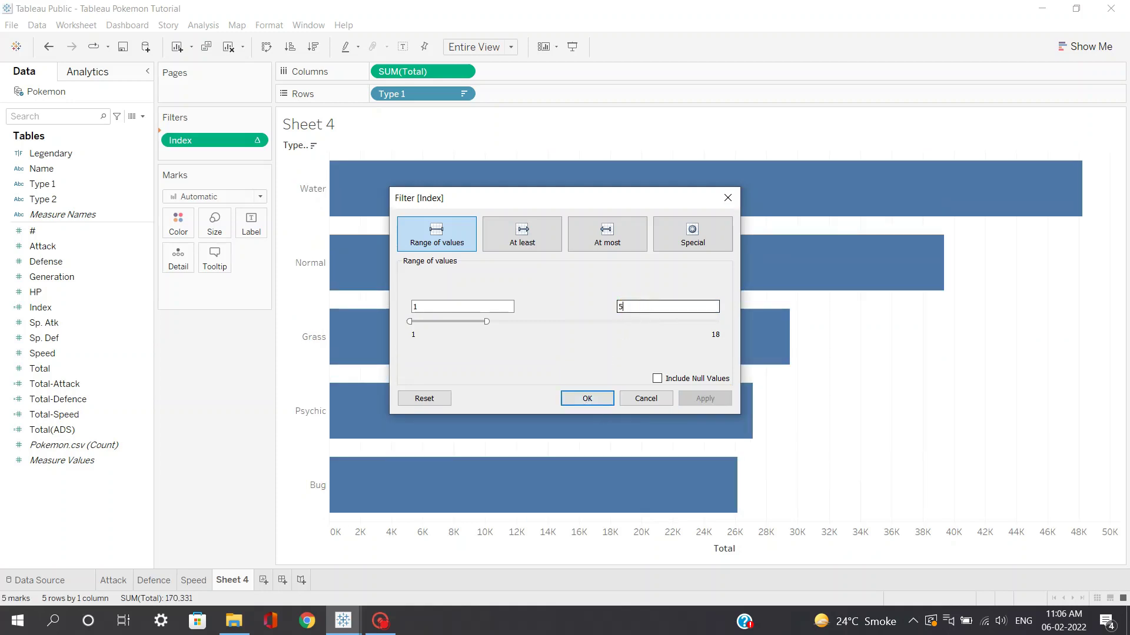
key(BackSpace)
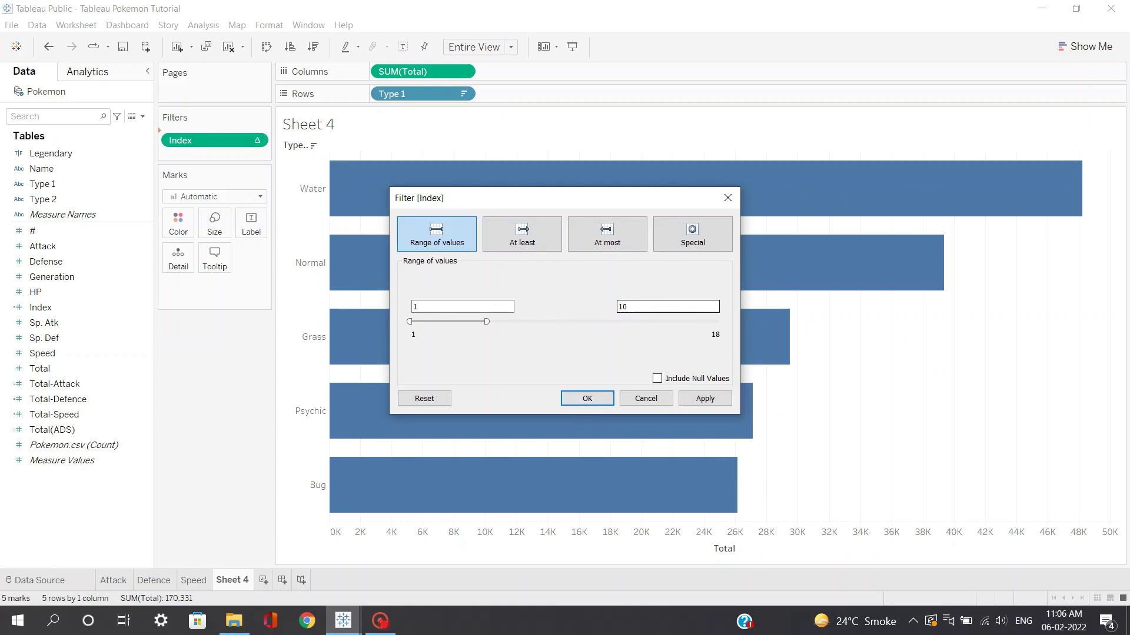
key(Return)
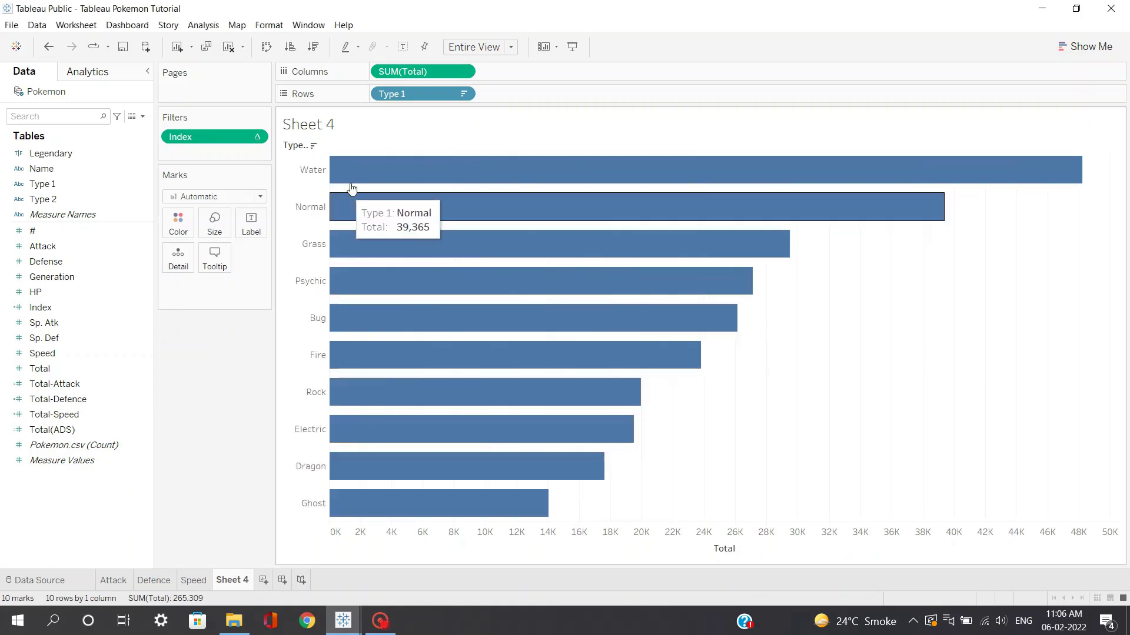
Step: Set the Index filter's upper limit to 5 and confirm the filter
click(257, 139)
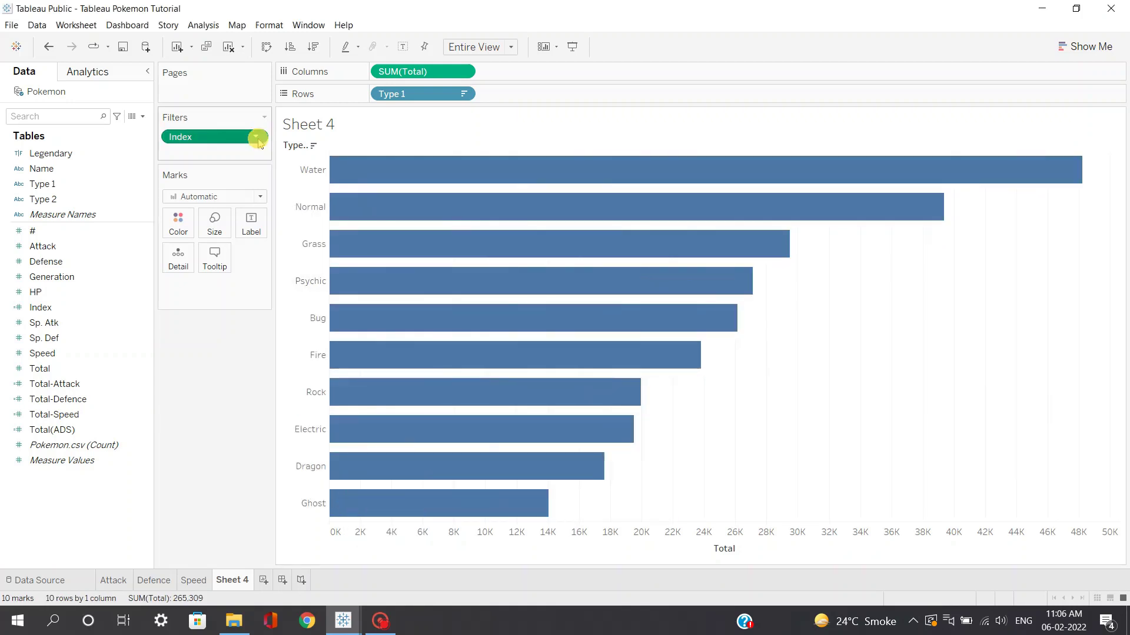
click(214, 151)
double_click(606, 308)
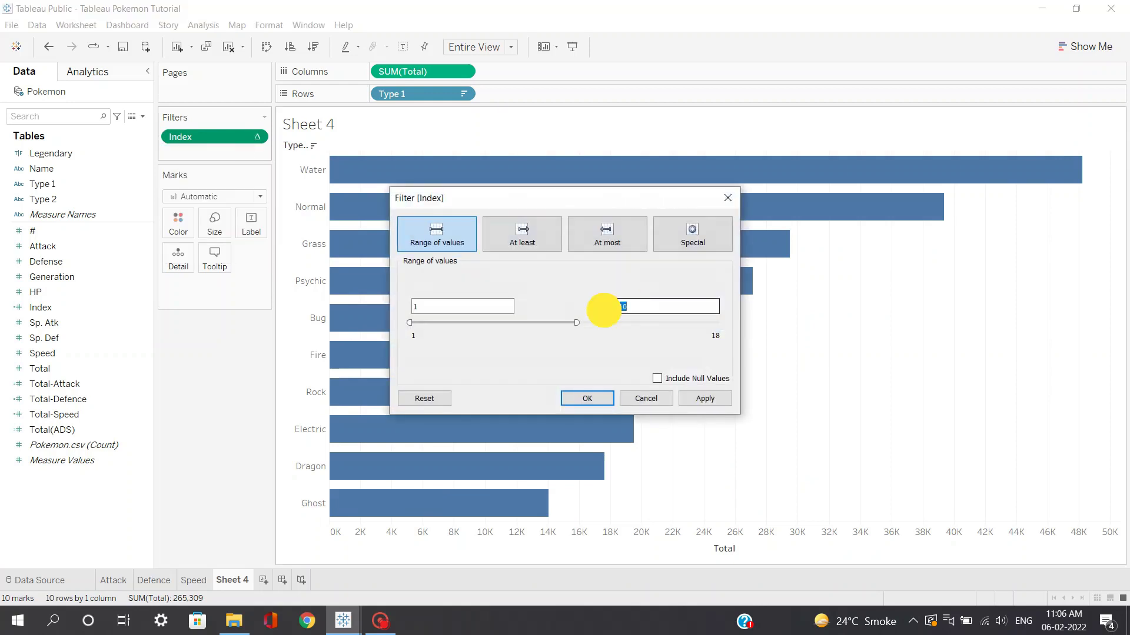
text(5)
click(693, 400)
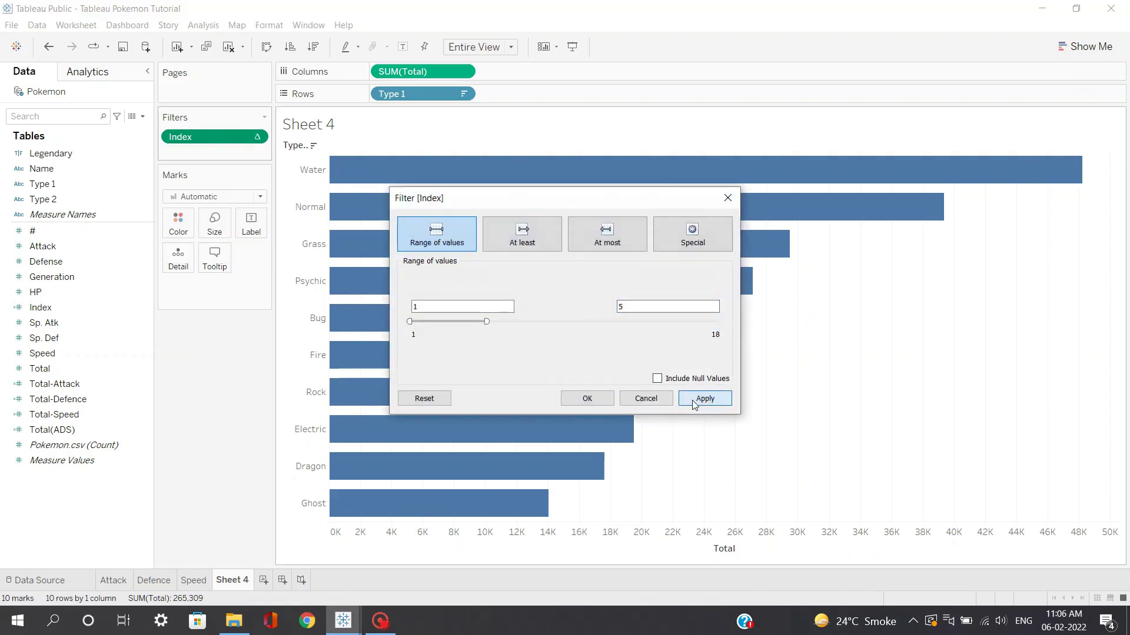
click(580, 400)
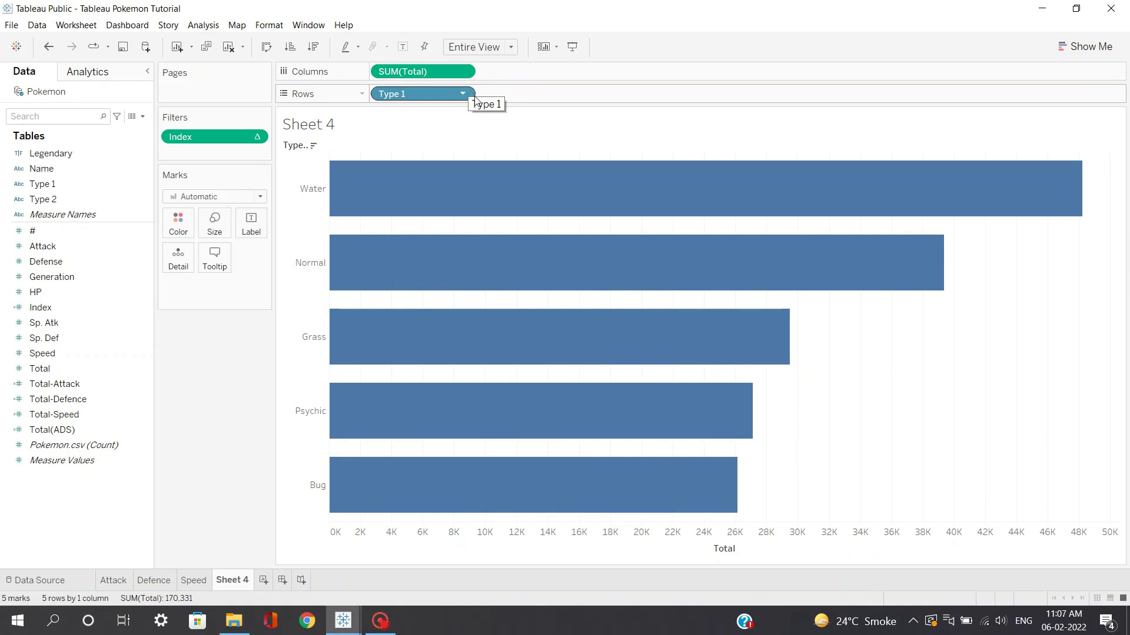
Step: Duplicate the Sheet 4 worksheet and replace Type 1 with Type 2 on the copy's rows
click(237, 576)
right_click(237, 577)
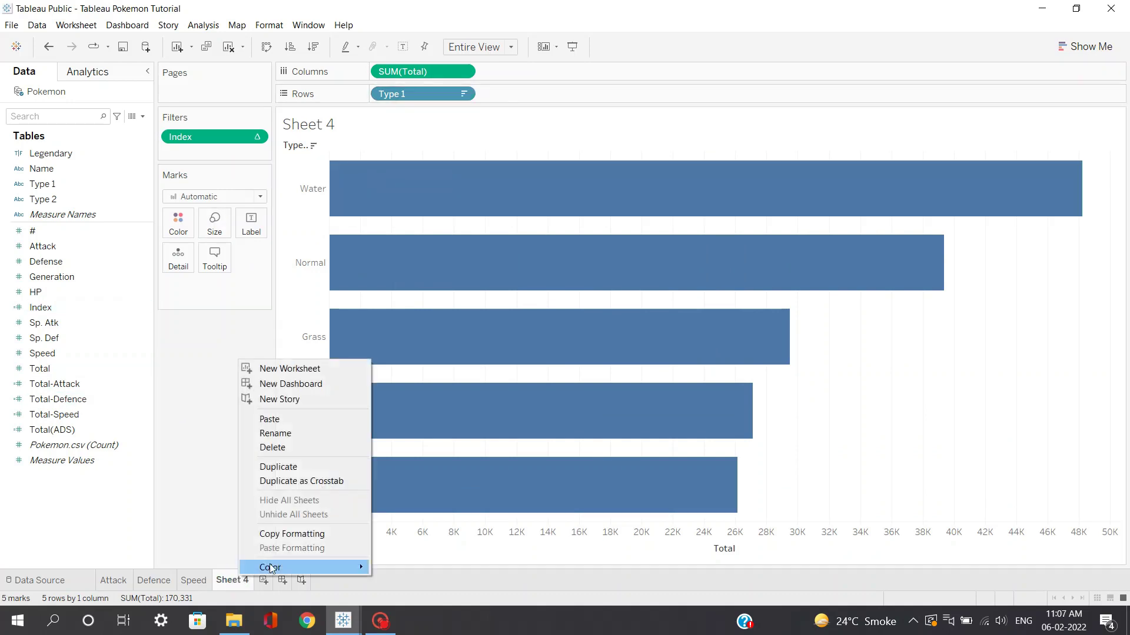
click(315, 468)
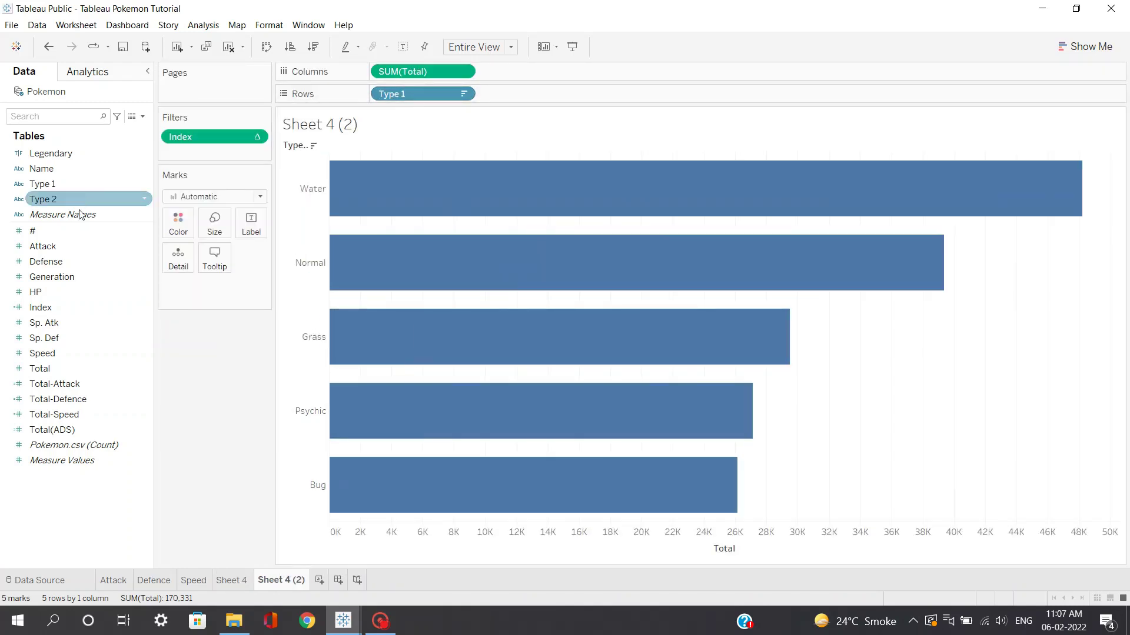
drag(43, 199, 402, 98)
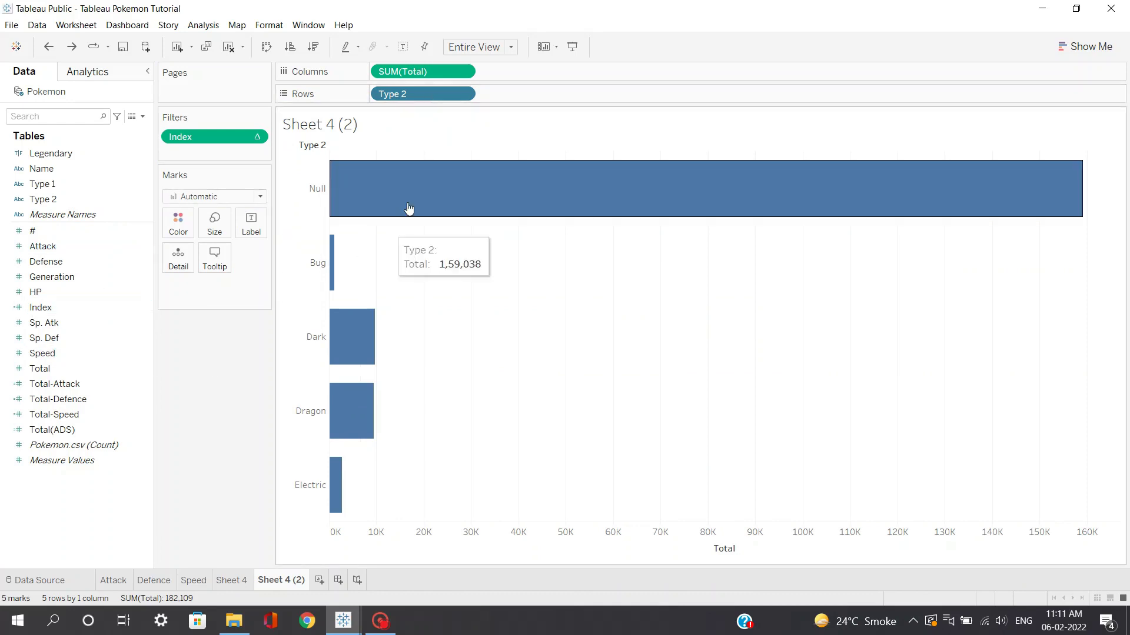
Step: Sort the Type 2 bars in descending order by the field Total with Sum aggregation
mouse_move(332, 281)
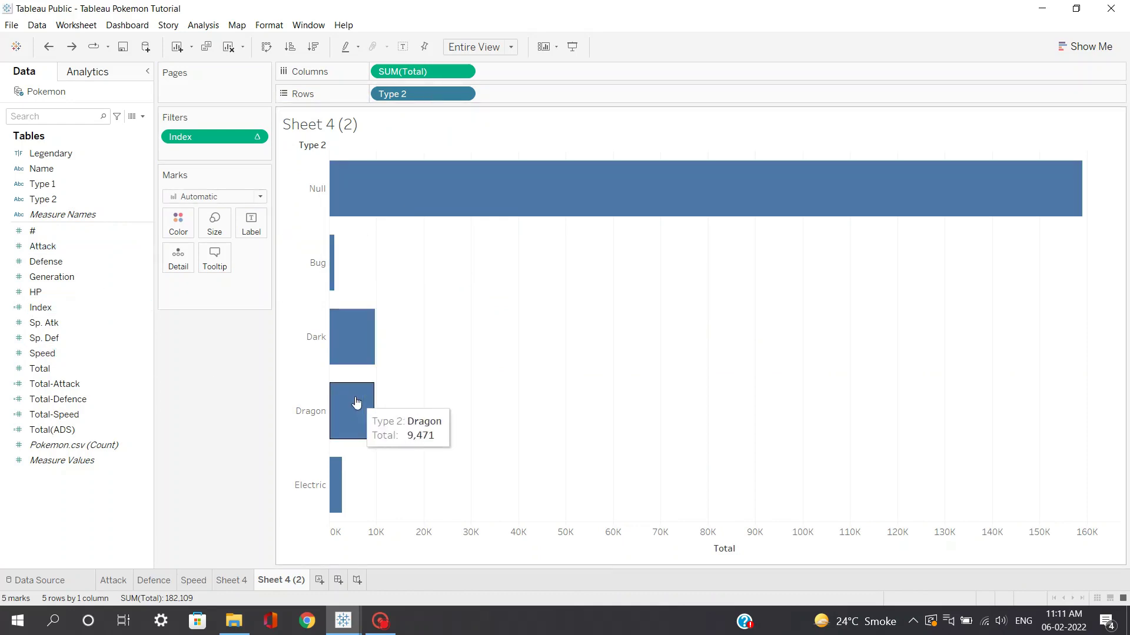
click(462, 94)
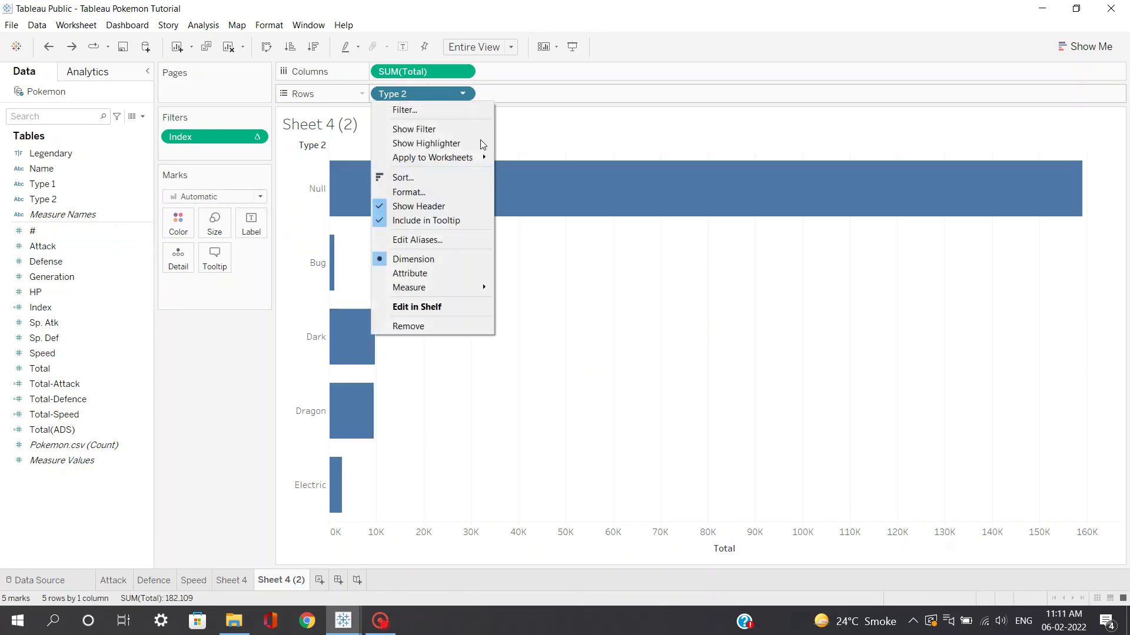
click(473, 178)
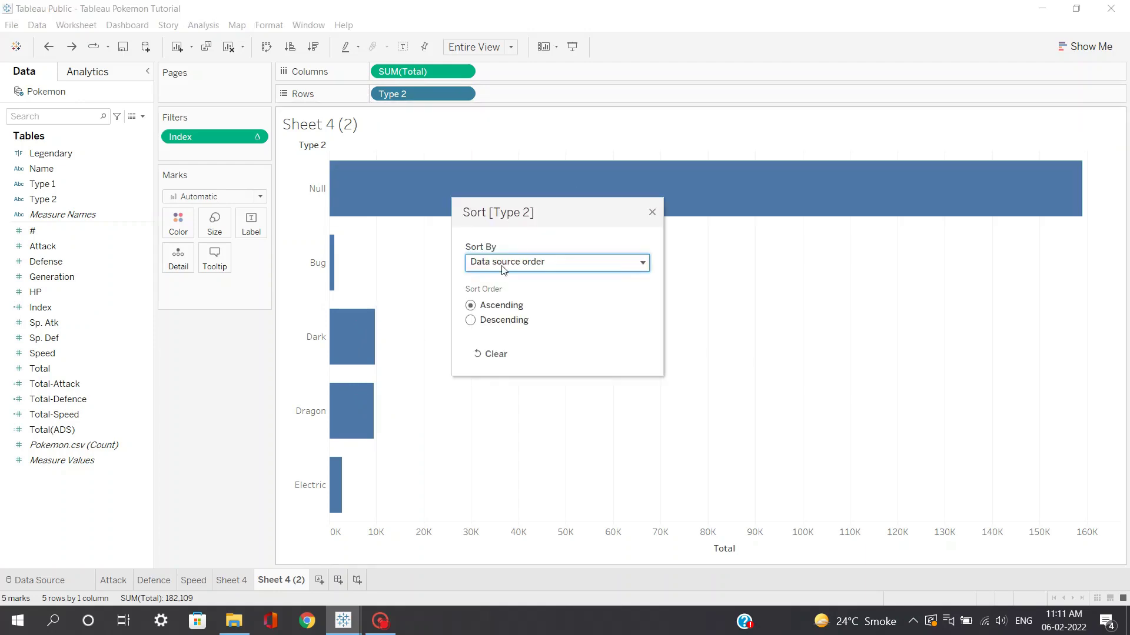
click(492, 320)
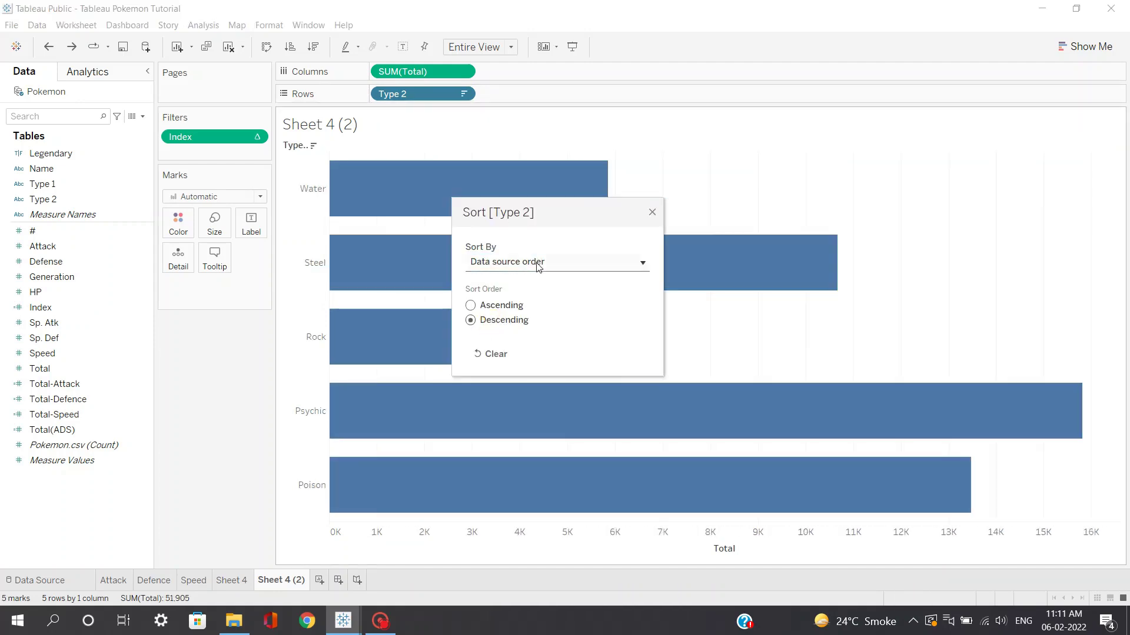
click(537, 262)
click(527, 305)
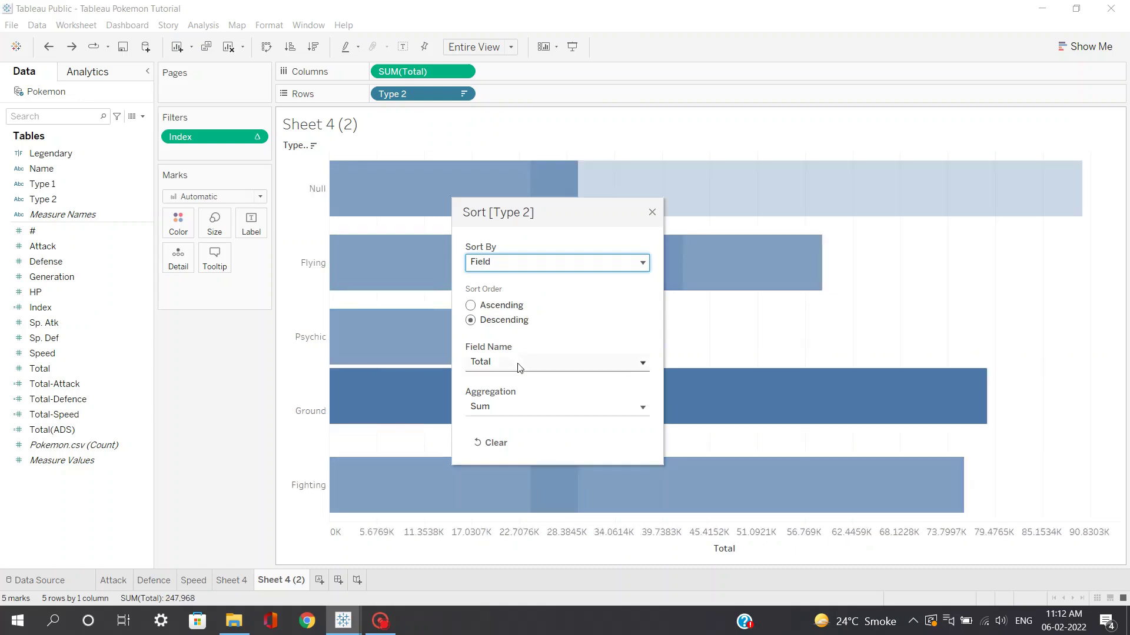
click(652, 212)
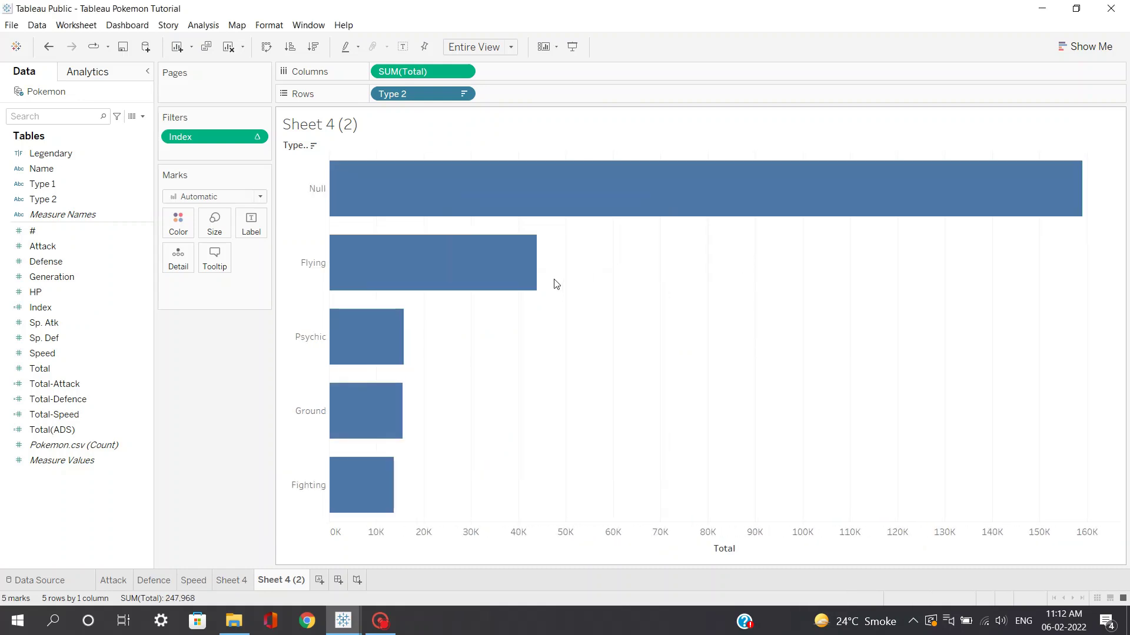
Step: Change the alias of the Null member in the Type 2 chart to "Not Available"
right_click(308, 189)
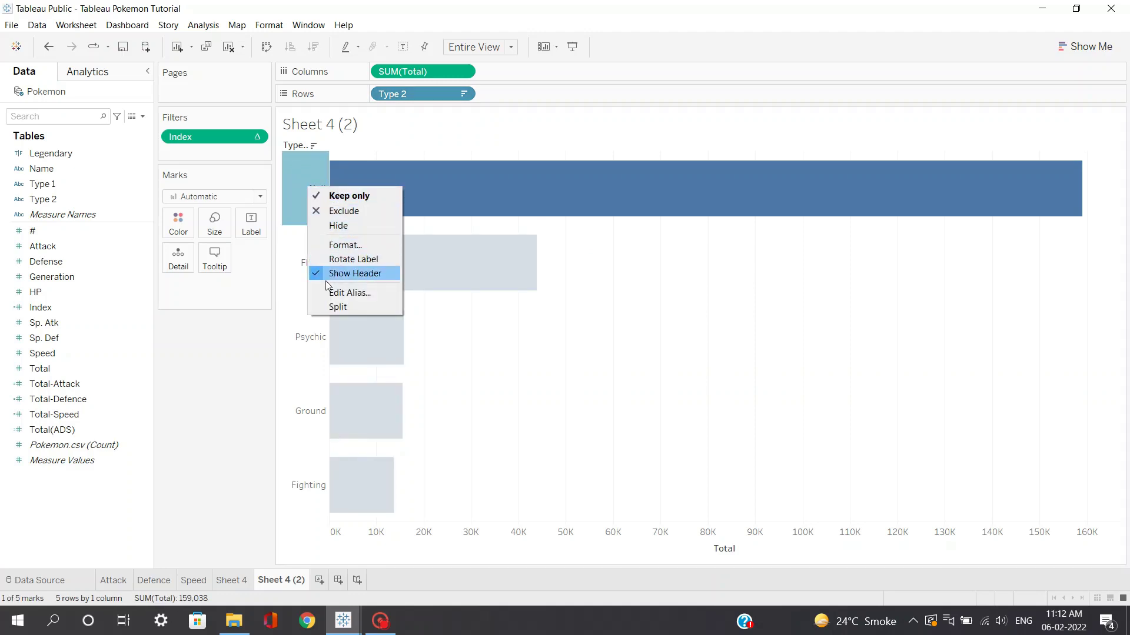
click(323, 293)
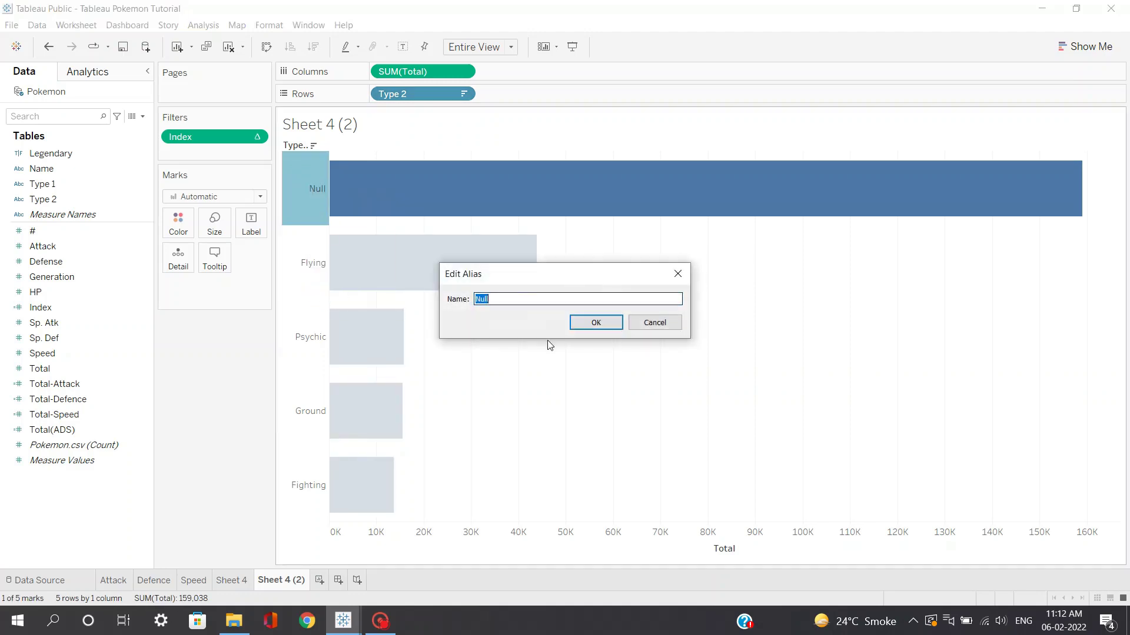
key(BackSpace)
text(N)
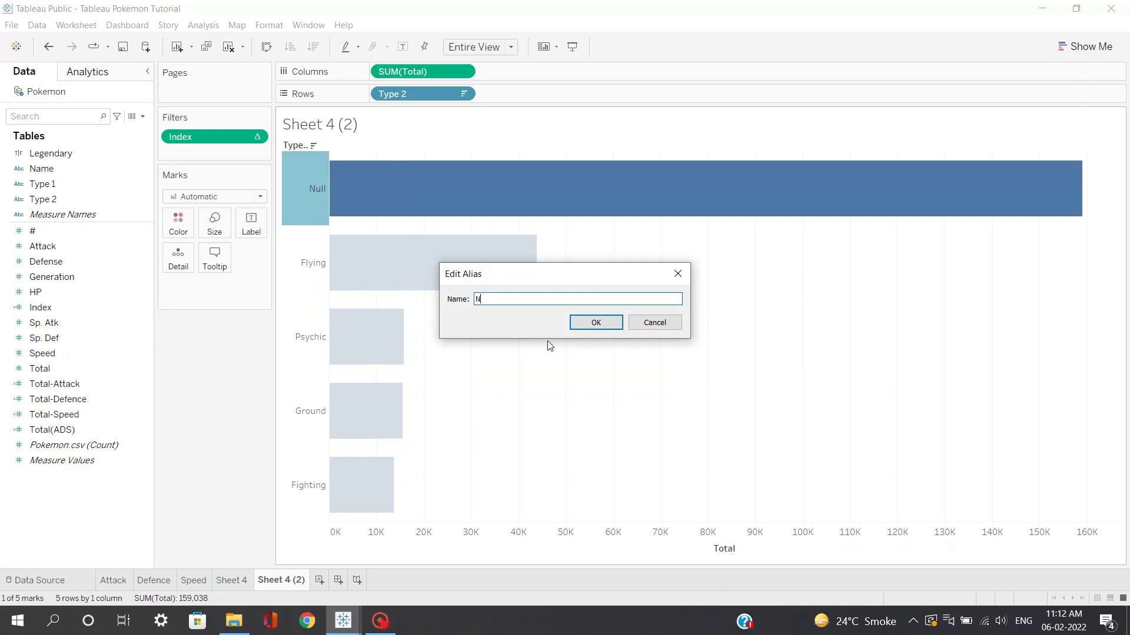
text(ot Avai)
text(lable)
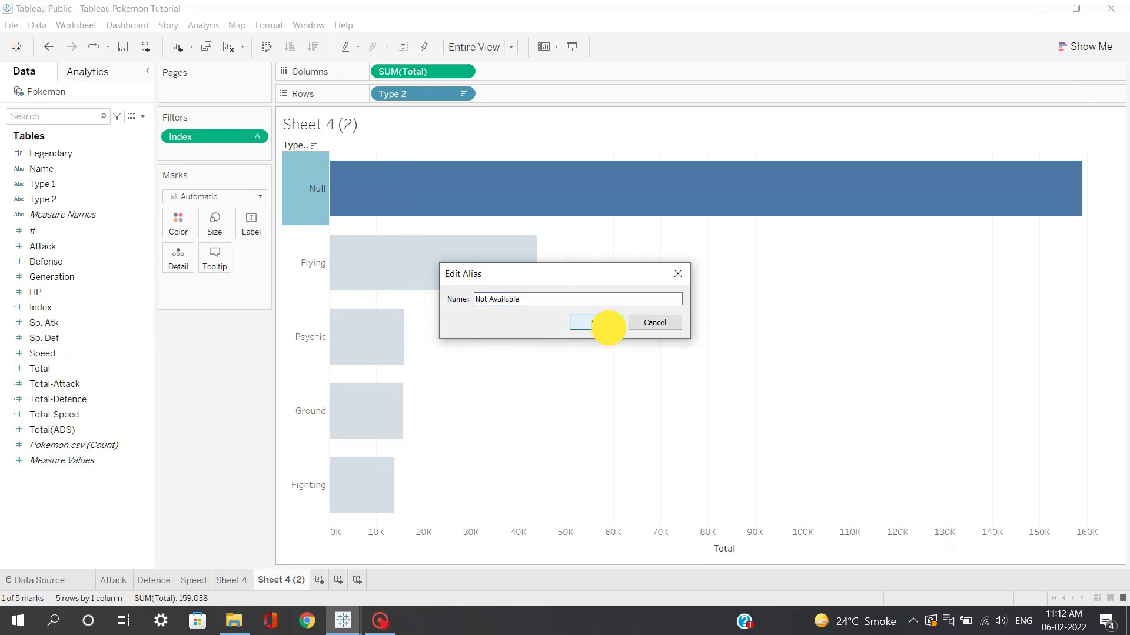
click(612, 322)
click(306, 194)
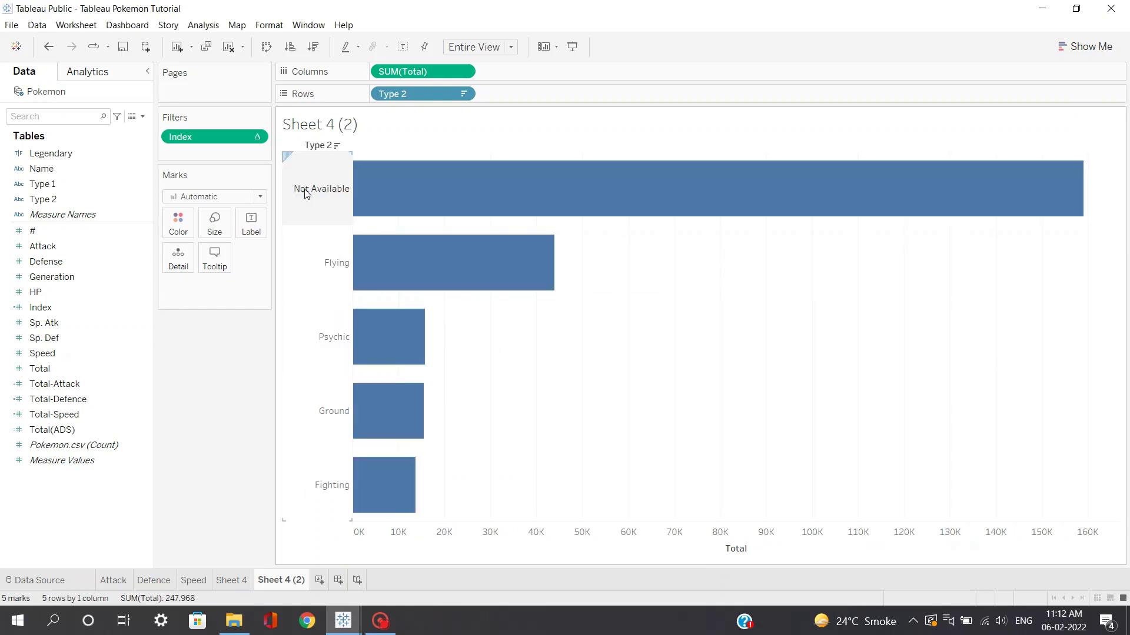
Step: Hide the row field labels on the Type 2 chart and on the Type 1 chart in Sheet 4
right_click(319, 151)
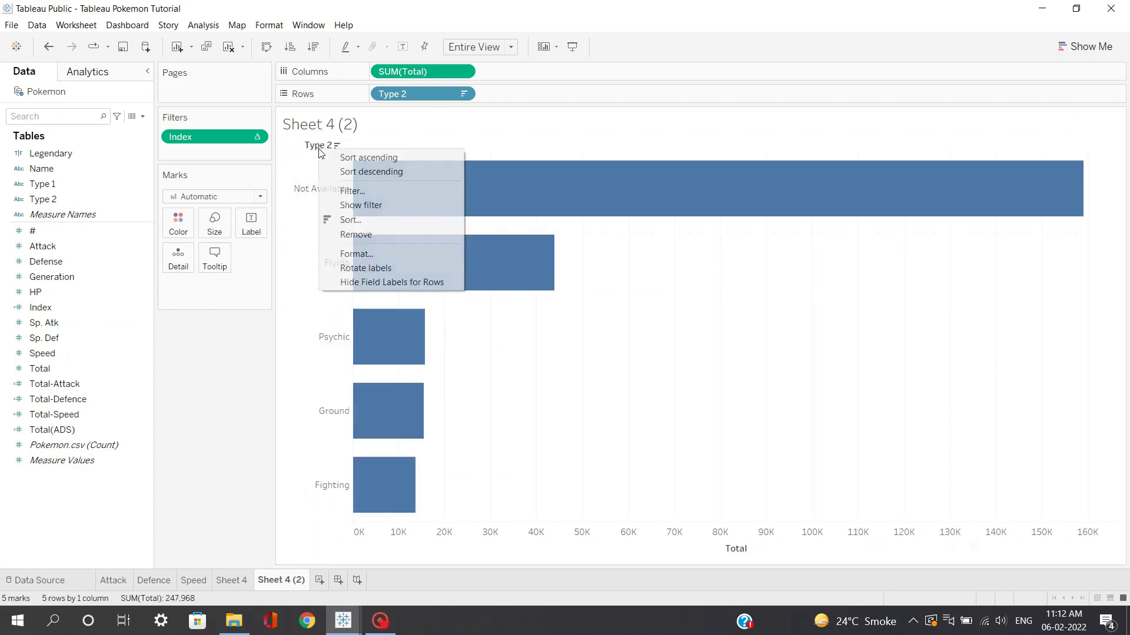
click(356, 282)
click(235, 580)
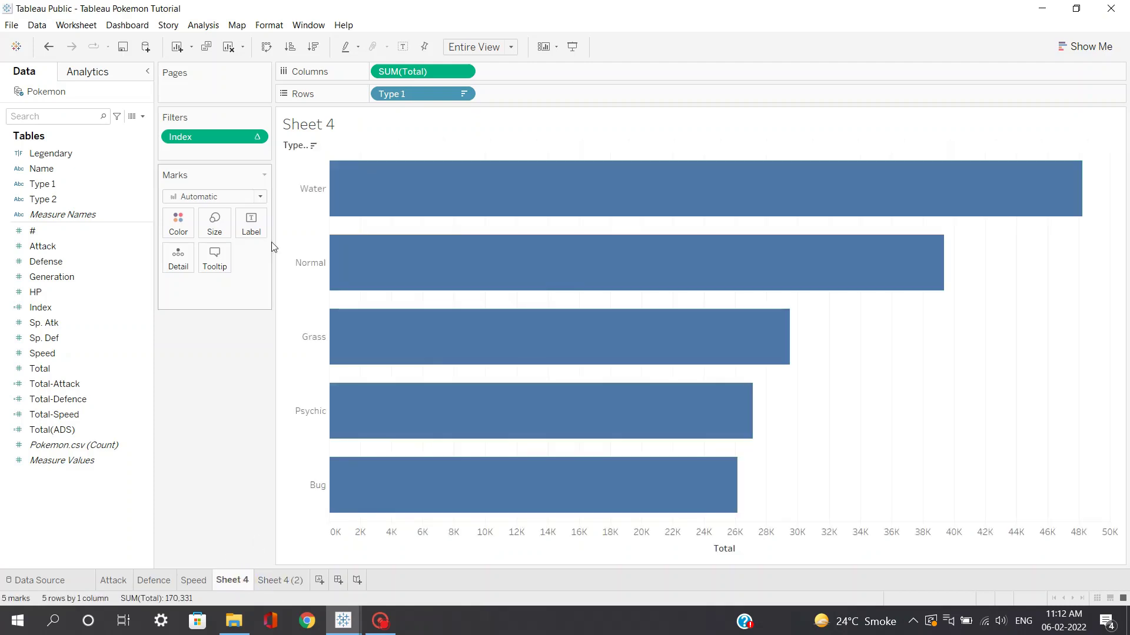
right_click(294, 146)
click(329, 281)
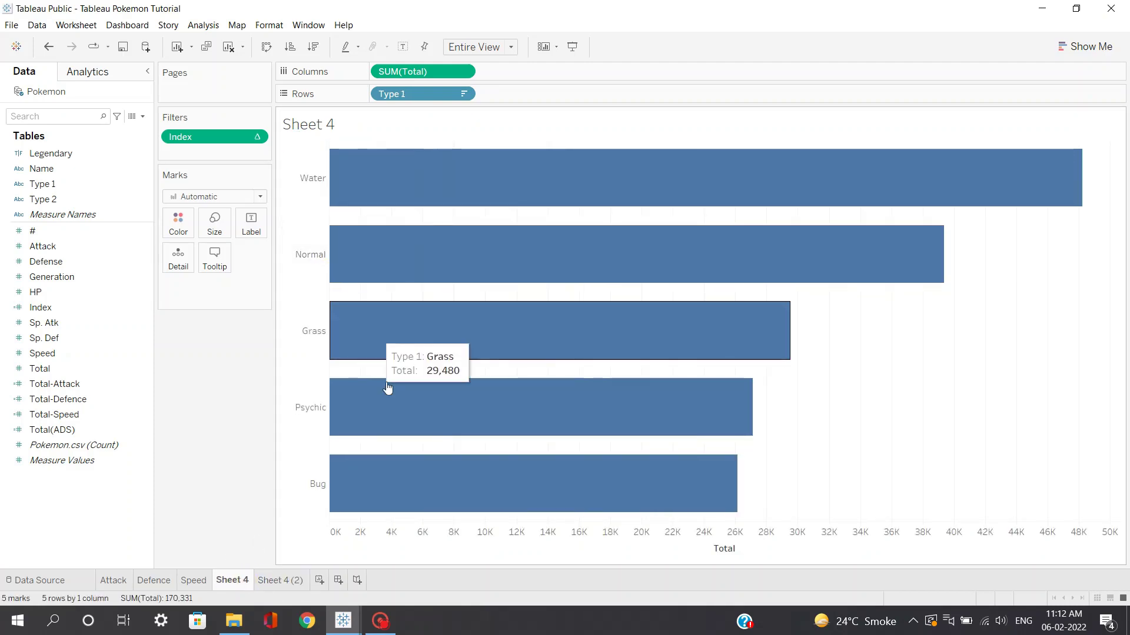
Step: Rename the Sheet 4 worksheet as Type1 and its copy, Sheet 4 (2), as Type2
click(235, 587)
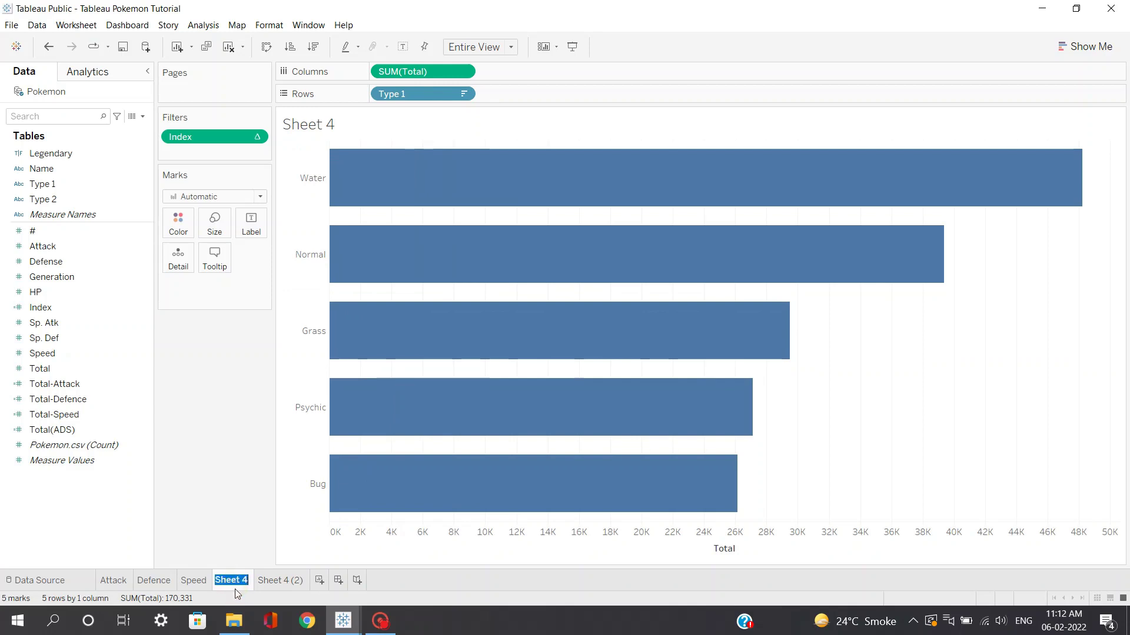
text(Type1)
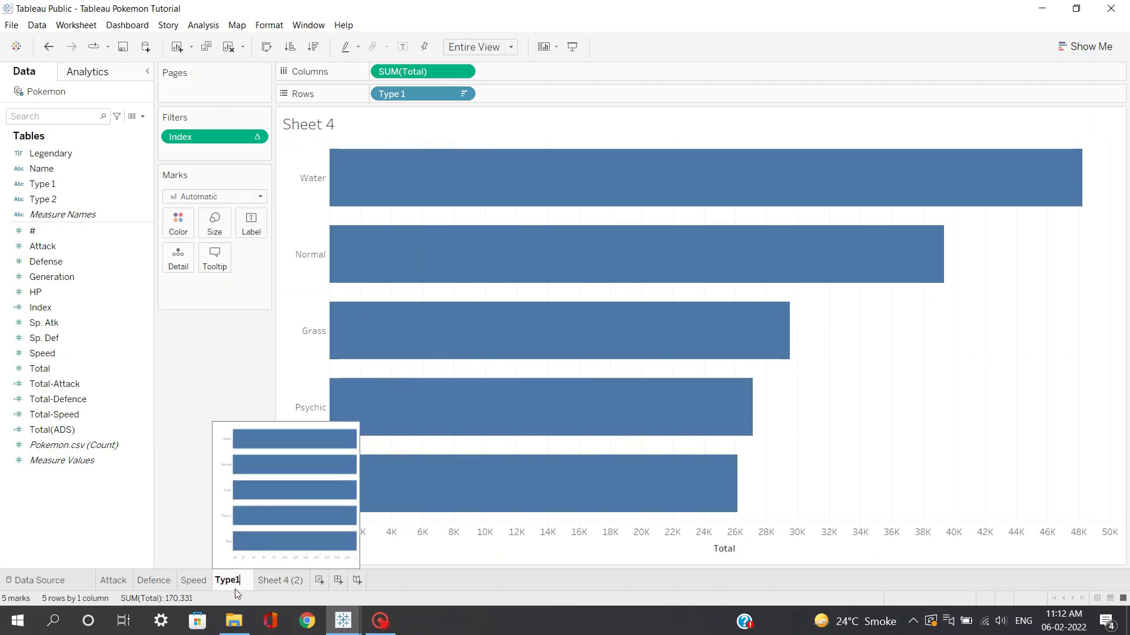
double_click(280, 580)
key(BackSpace)
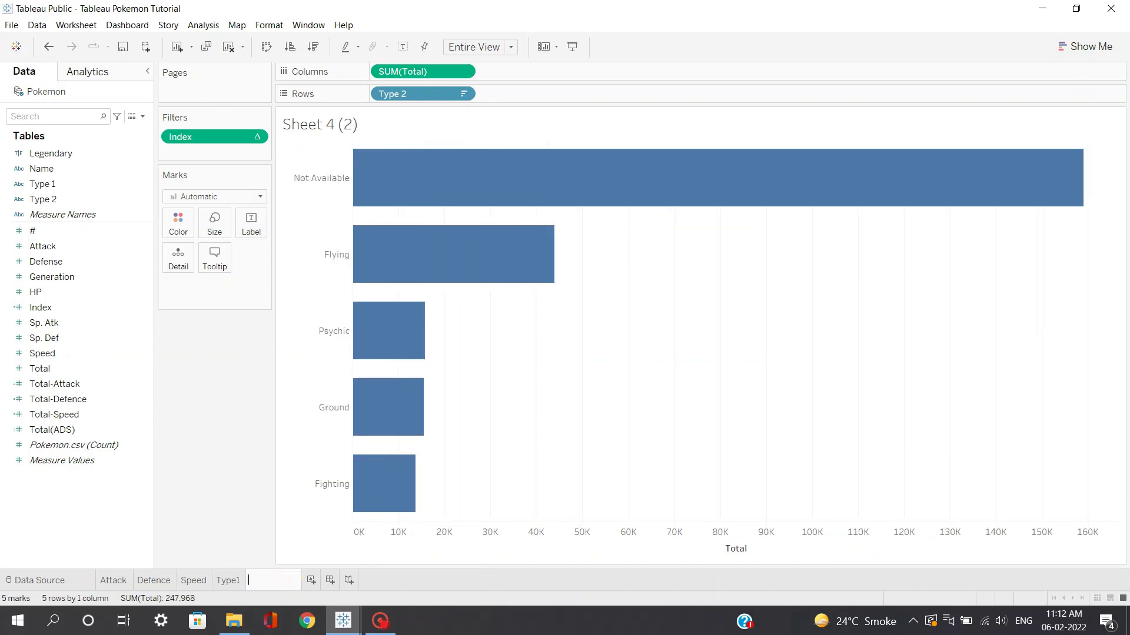
text(Type2)
Step: Exclude zero from the automatic range of the Total axis on the Type1 worksheet
click(228, 580)
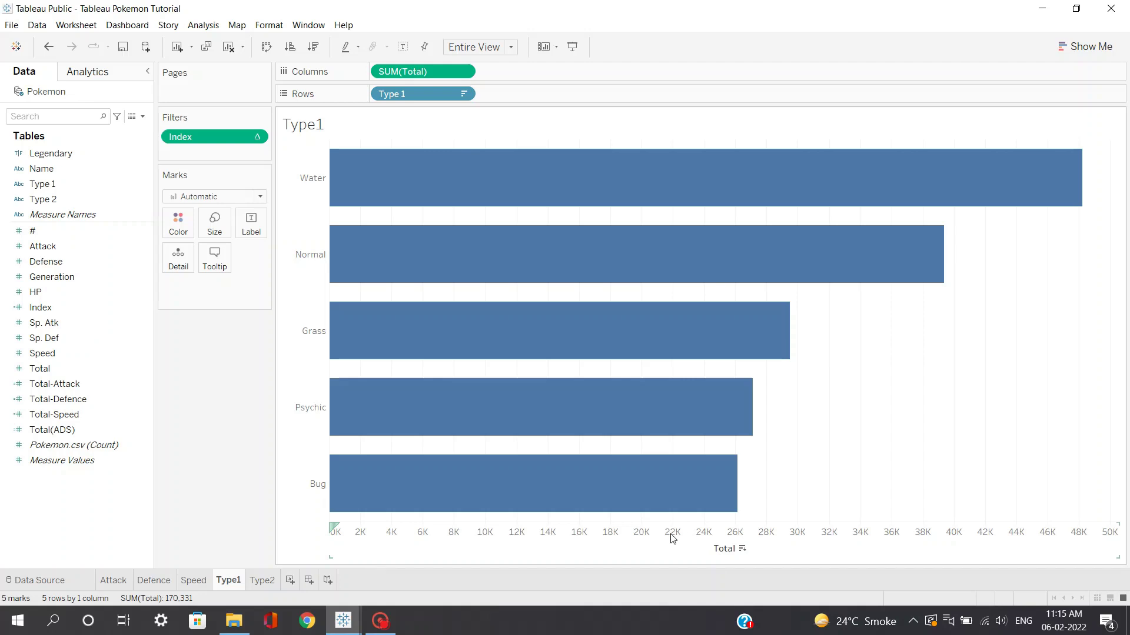
right_click(601, 531)
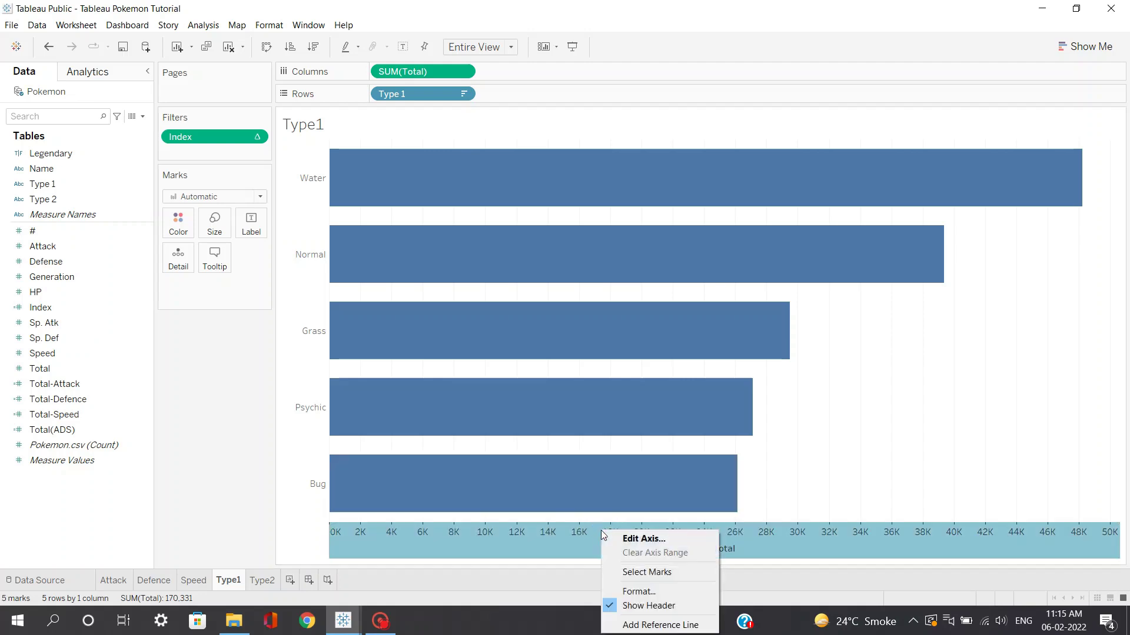
click(619, 537)
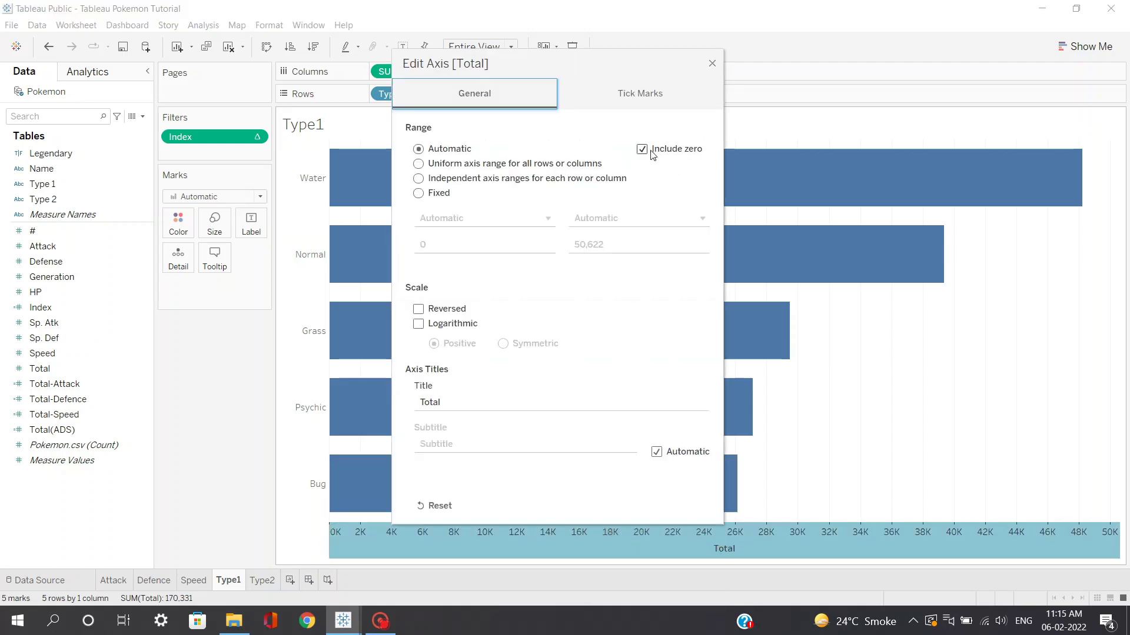
click(643, 151)
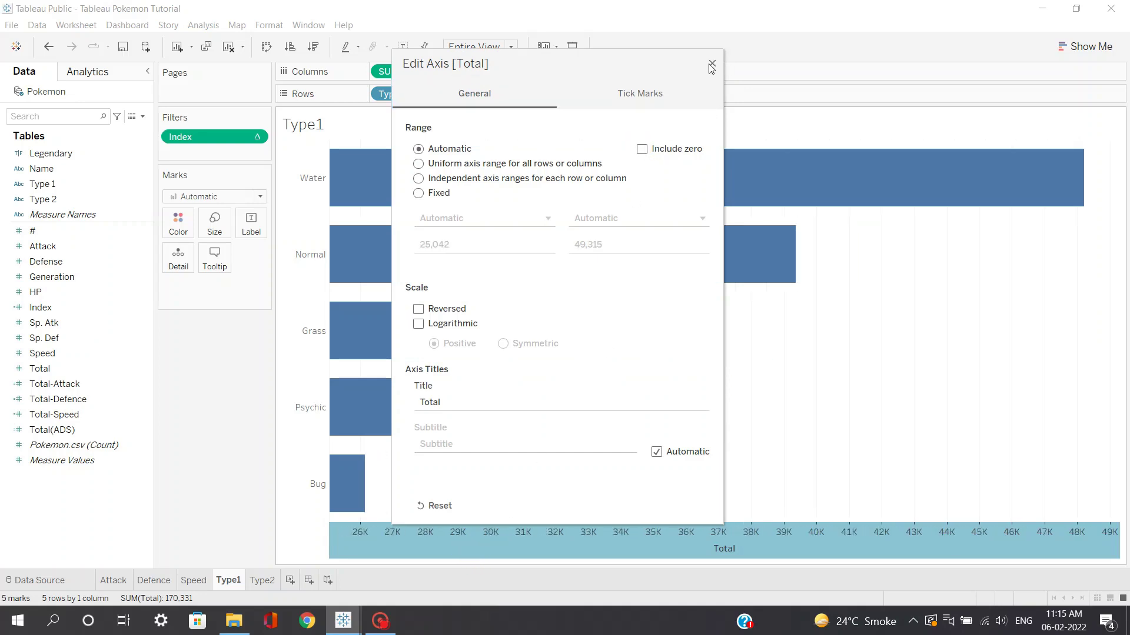
click(712, 65)
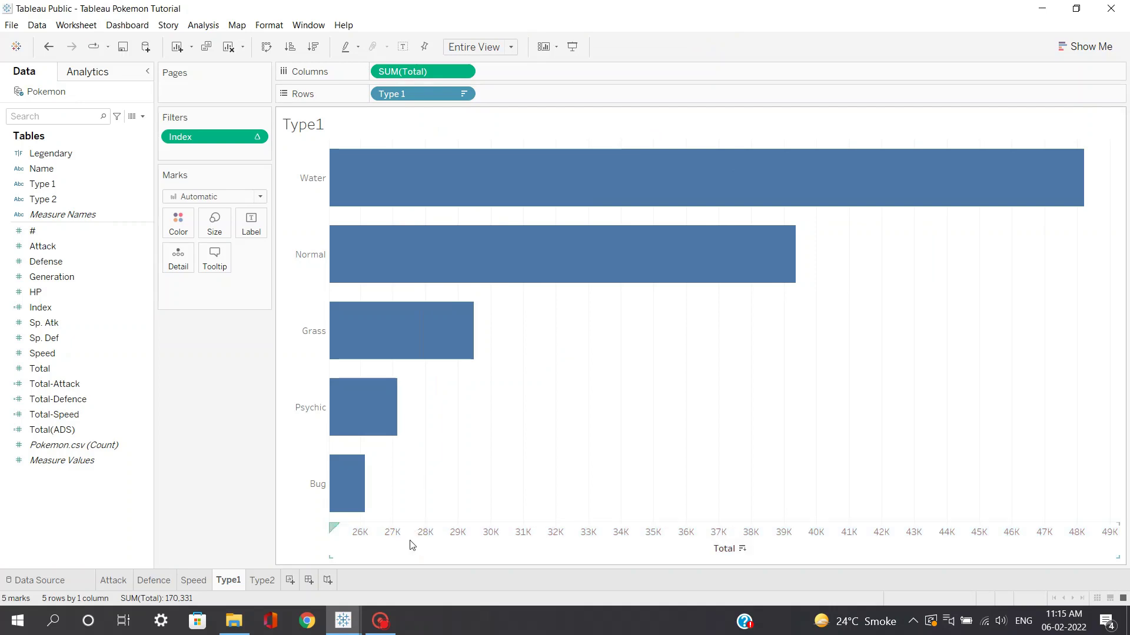
mouse_move(333, 500)
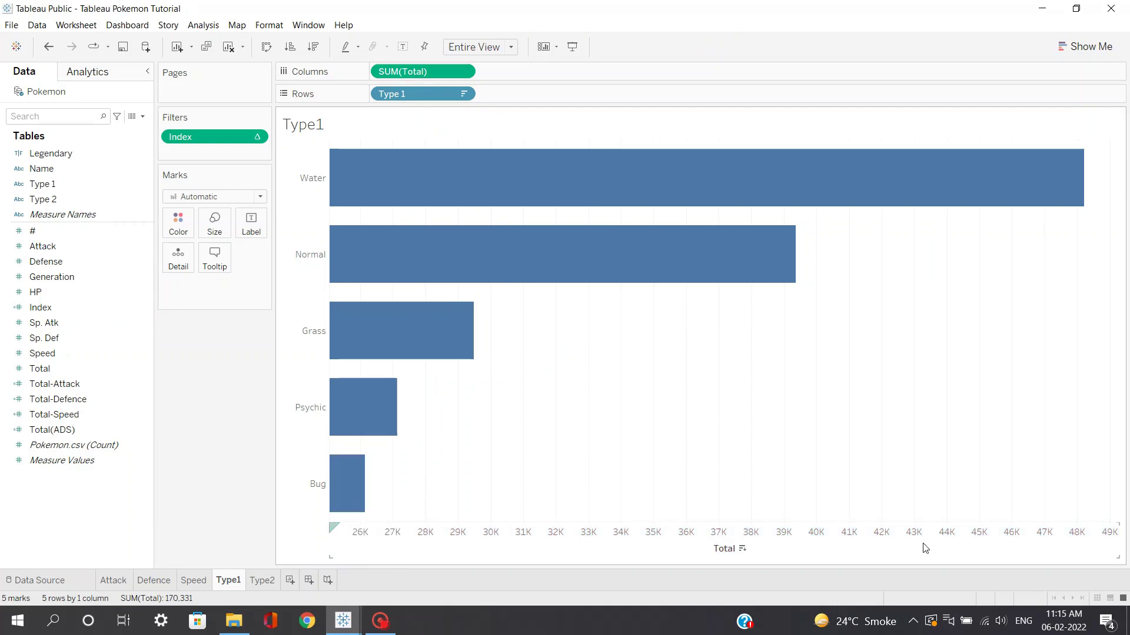
Step: Exclude zero from the Type2 worksheet's automatic Total axis range and return to the Type1 worksheet
click(263, 580)
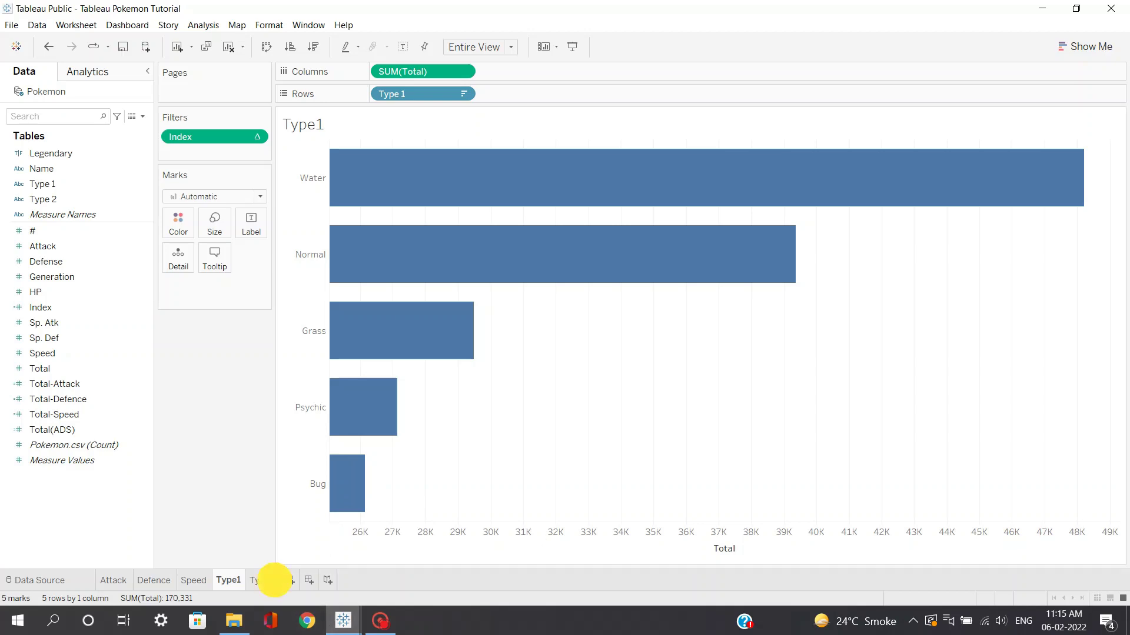
click(436, 528)
right_click(436, 527)
click(457, 533)
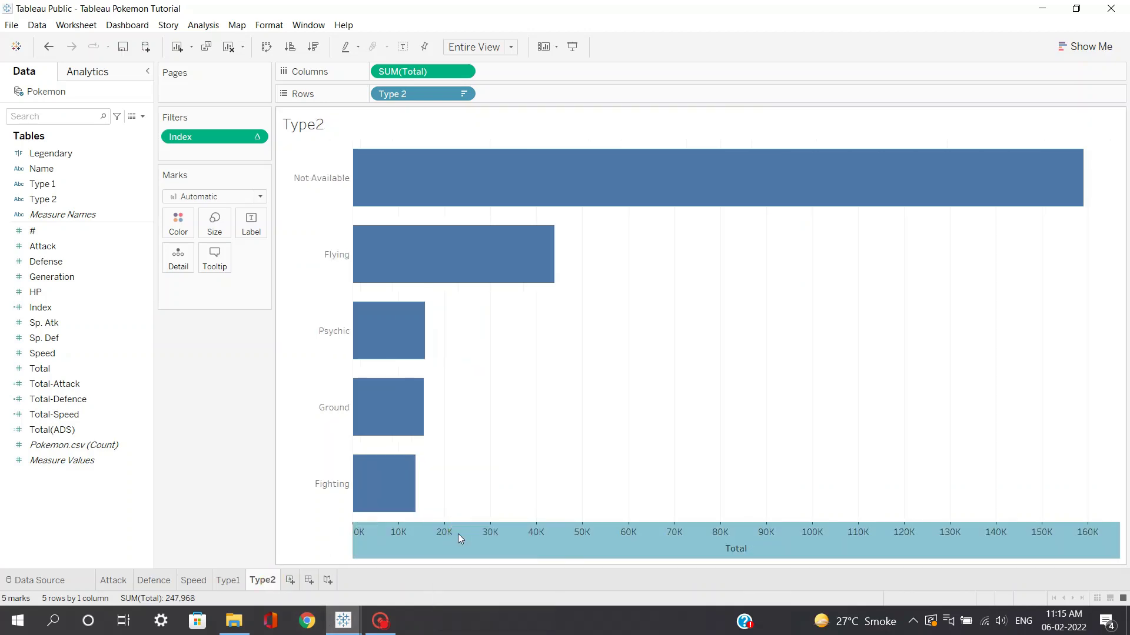
click(642, 149)
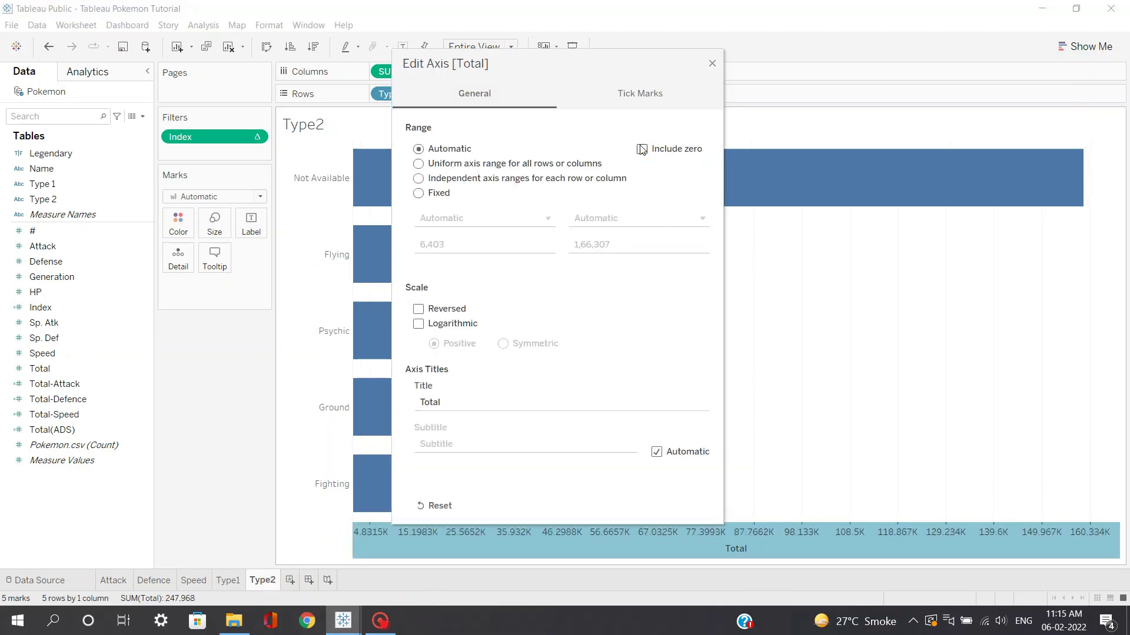
click(709, 64)
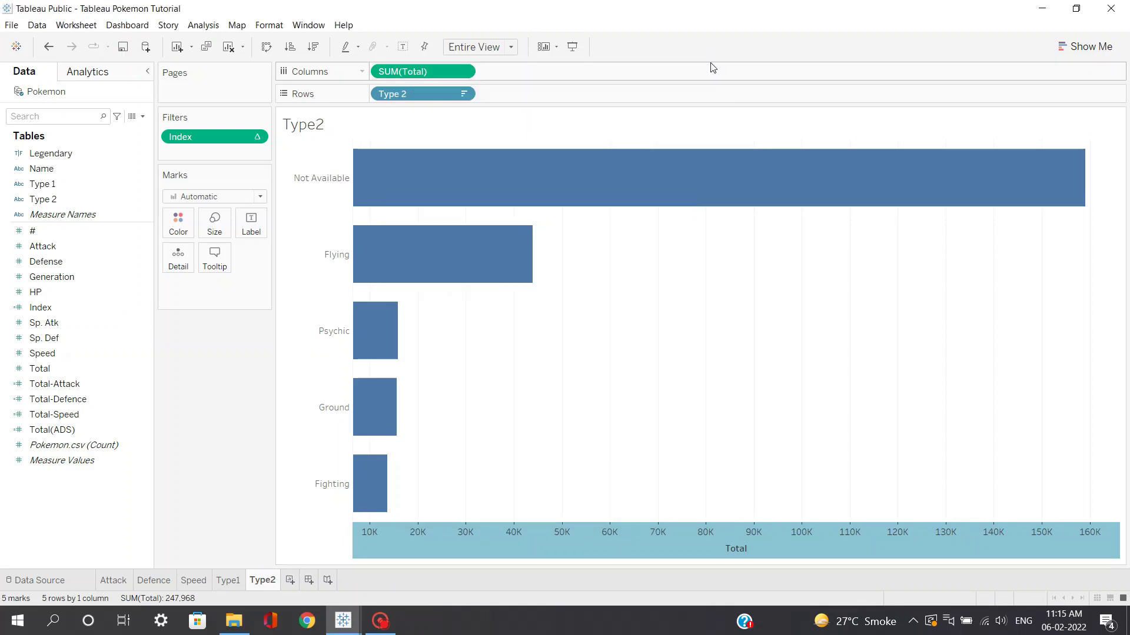
click(239, 586)
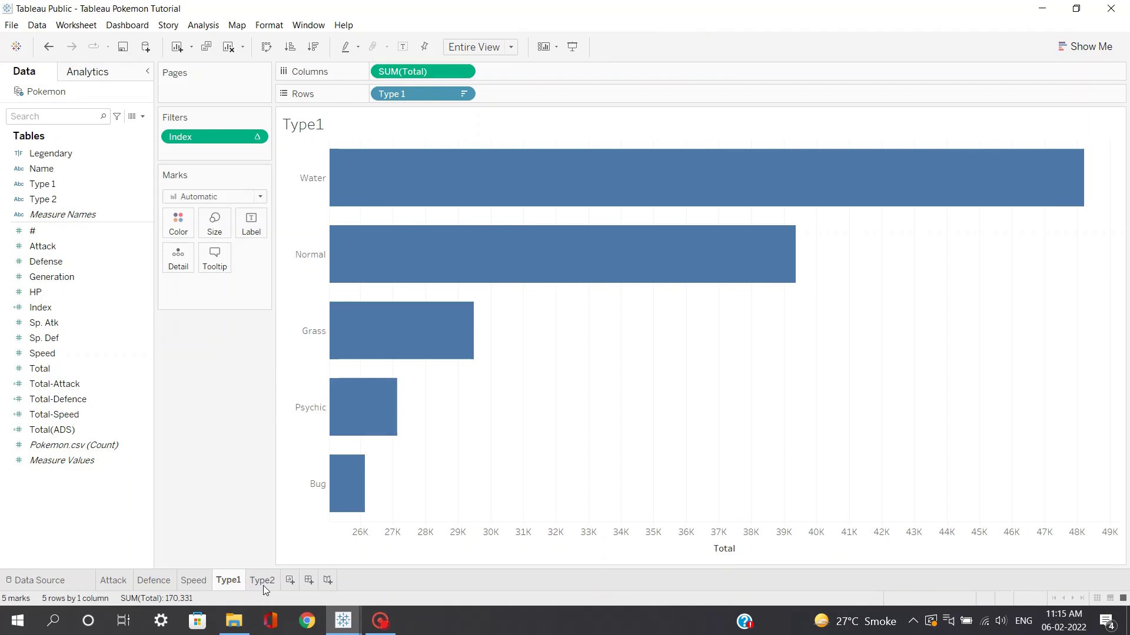
Step: Set the column grid lines to None on the Type2 worksheet
click(263, 585)
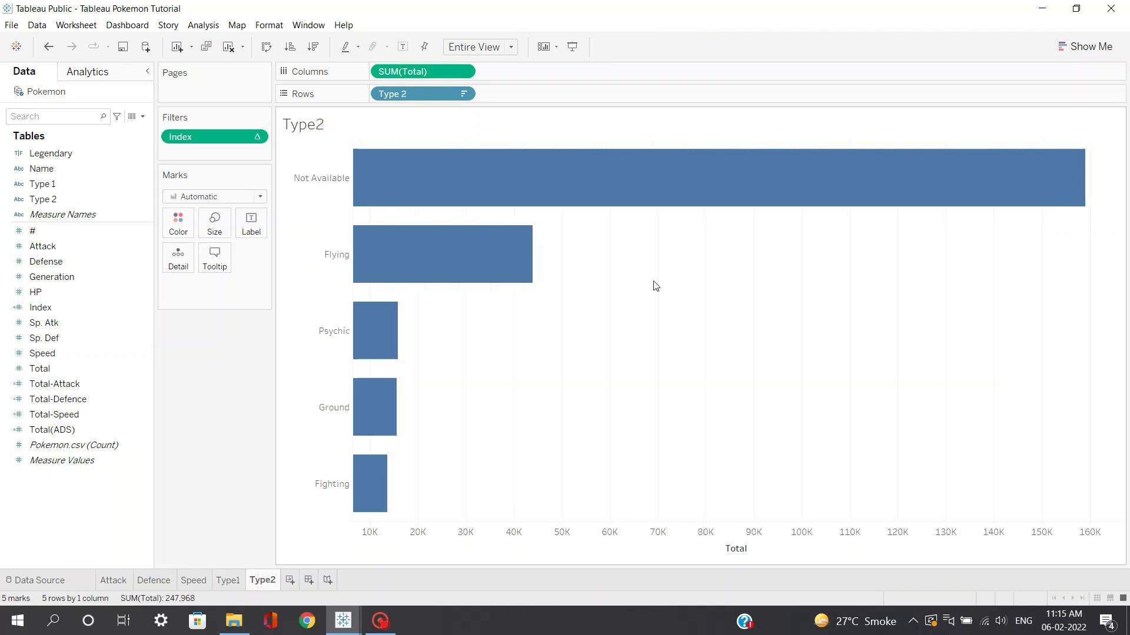
right_click(716, 339)
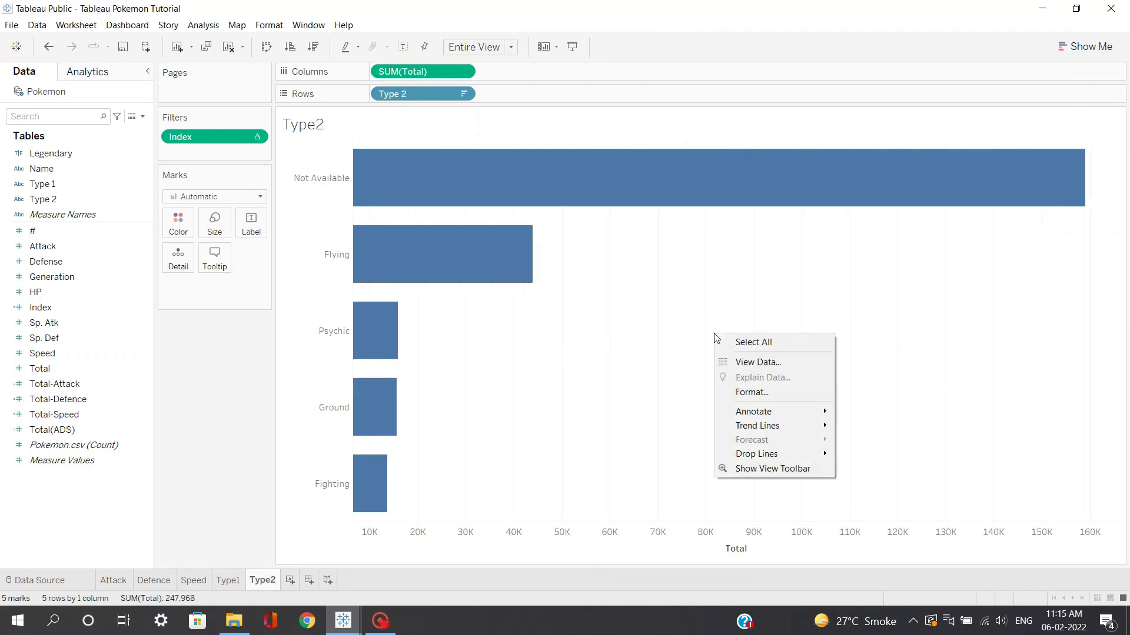
click(764, 389)
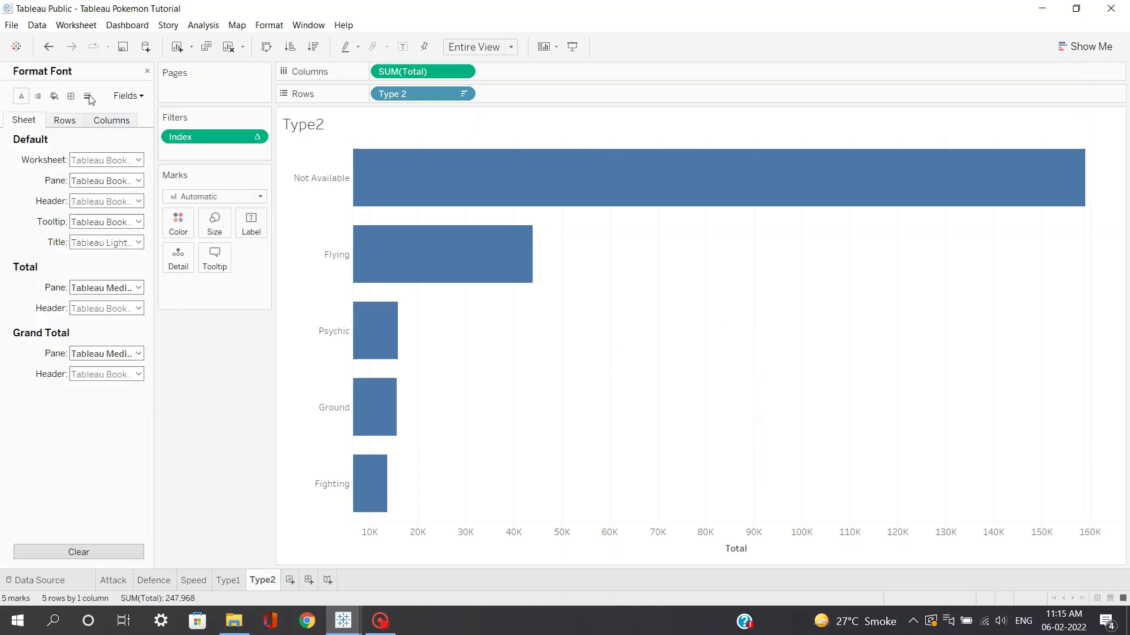
click(89, 98)
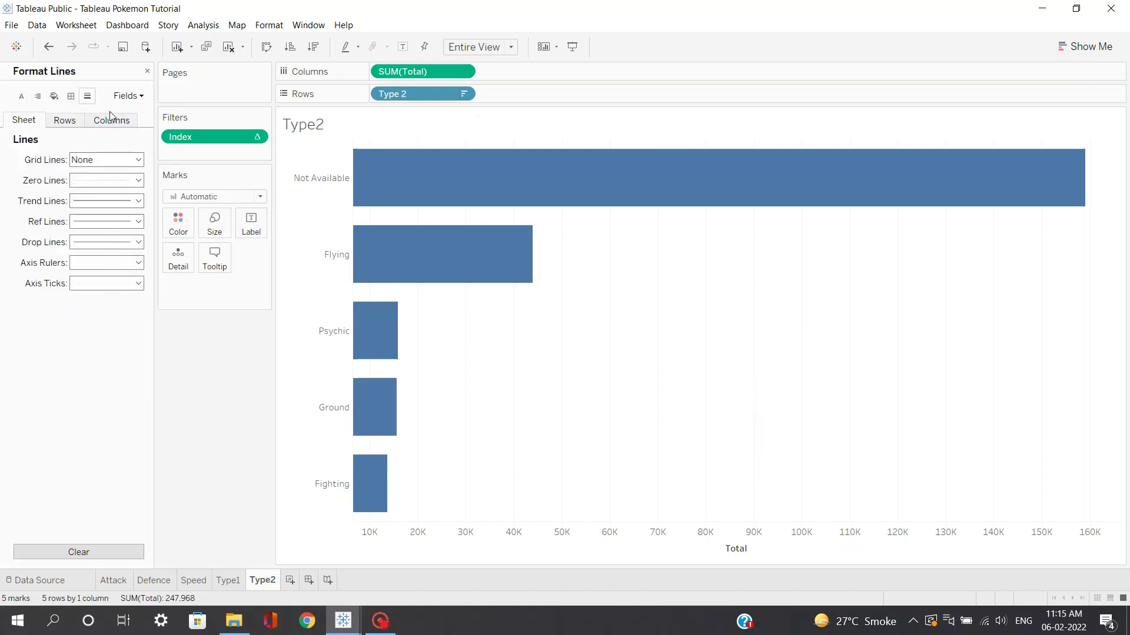
click(101, 120)
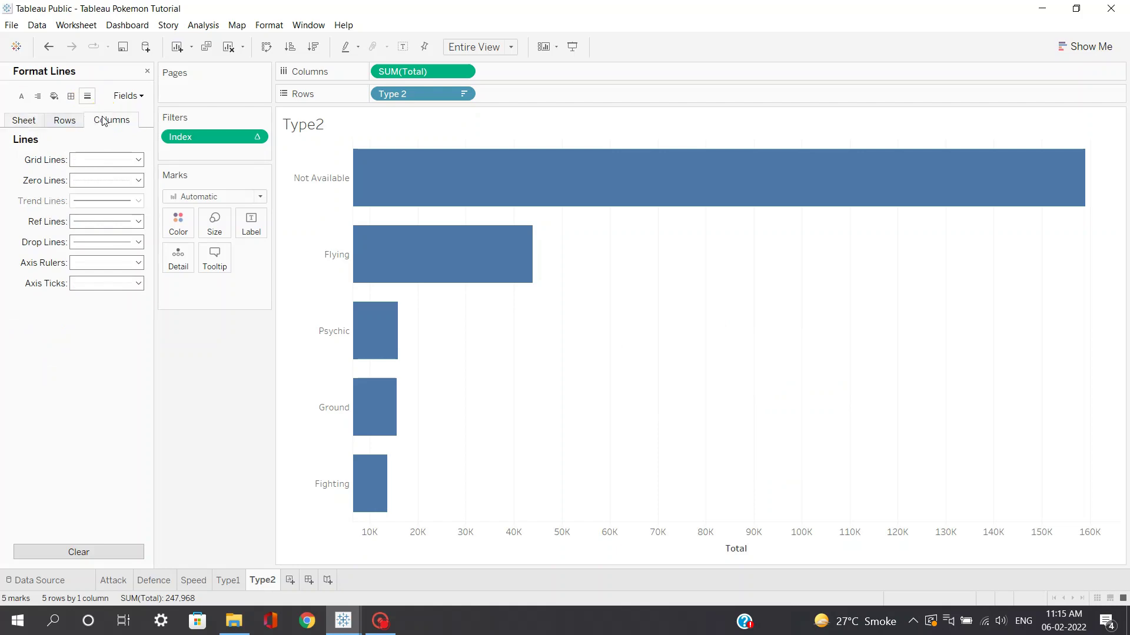
click(106, 161)
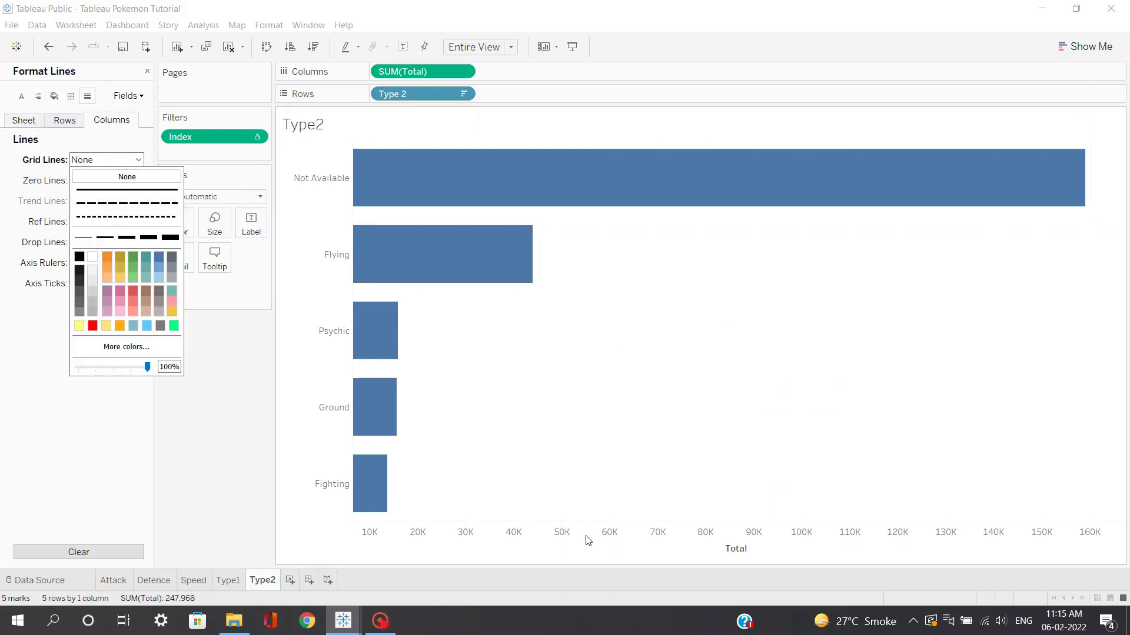
Step: Remove the column grid lines from the Type1 worksheet by setting them to None
click(229, 581)
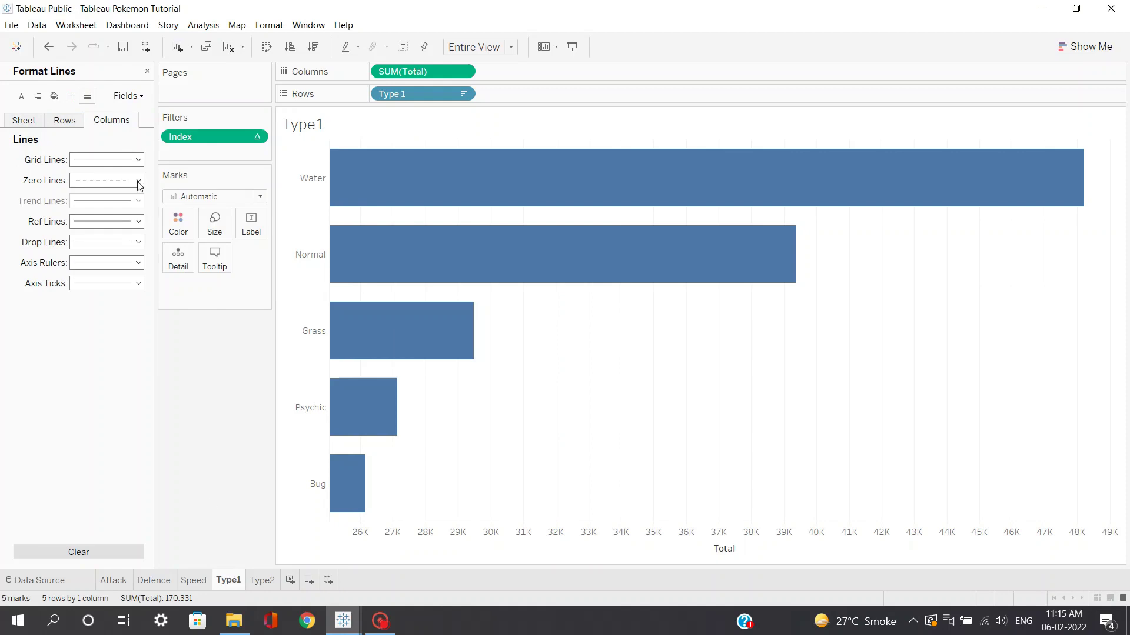
click(103, 161)
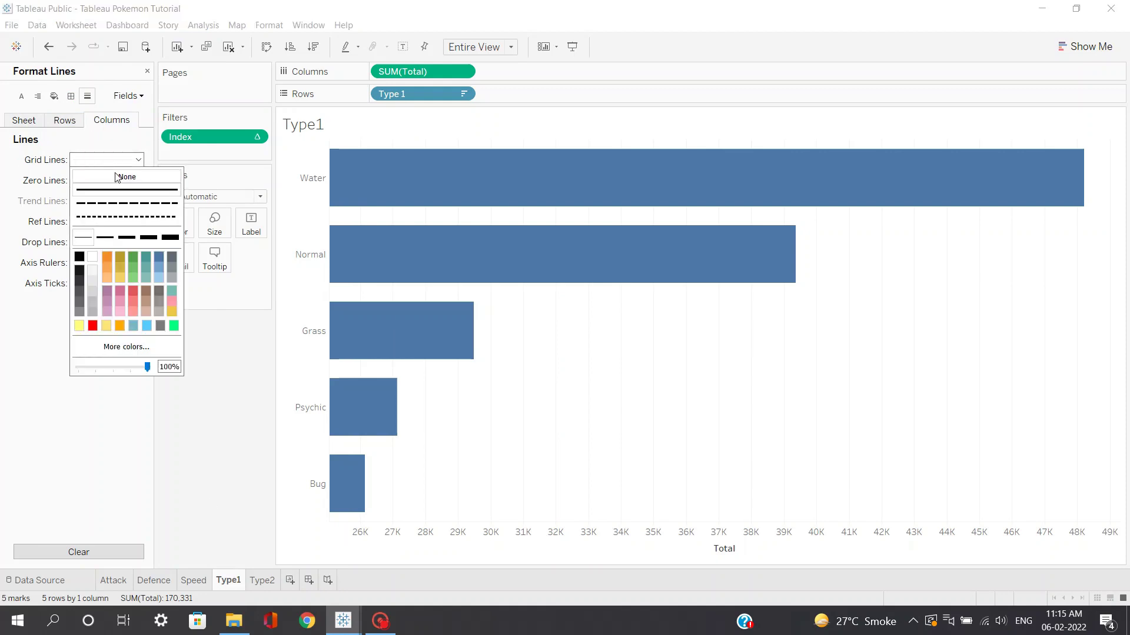
click(121, 176)
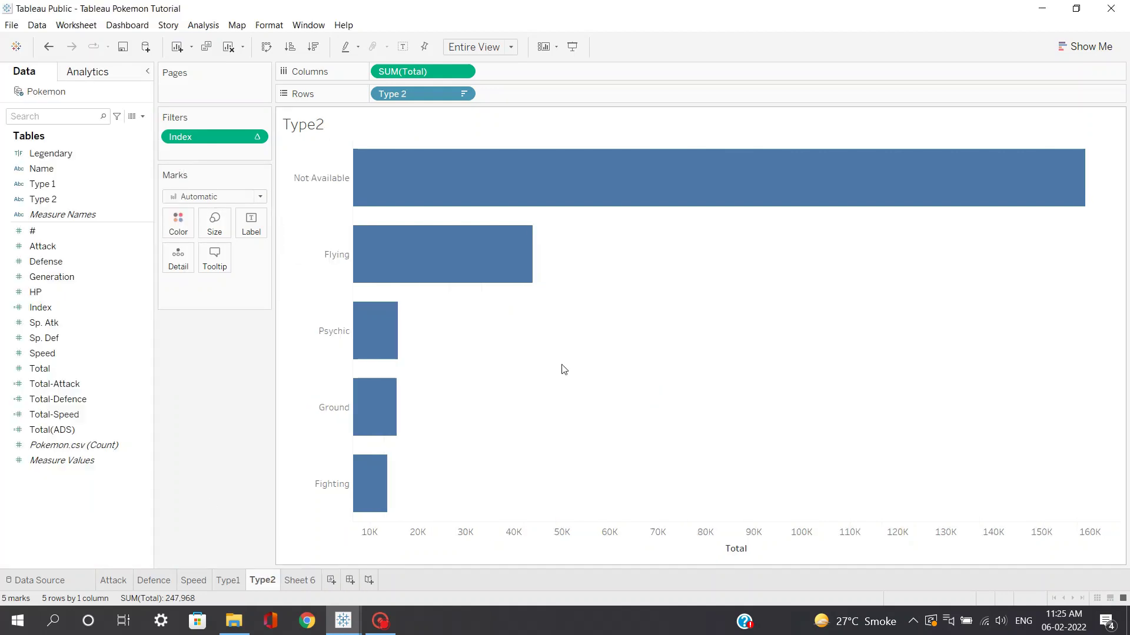
Step: On the empty Sheet 6, build a bar chart with Name on Columns and the sum of Total on Rows
click(229, 580)
click(254, 582)
click(306, 581)
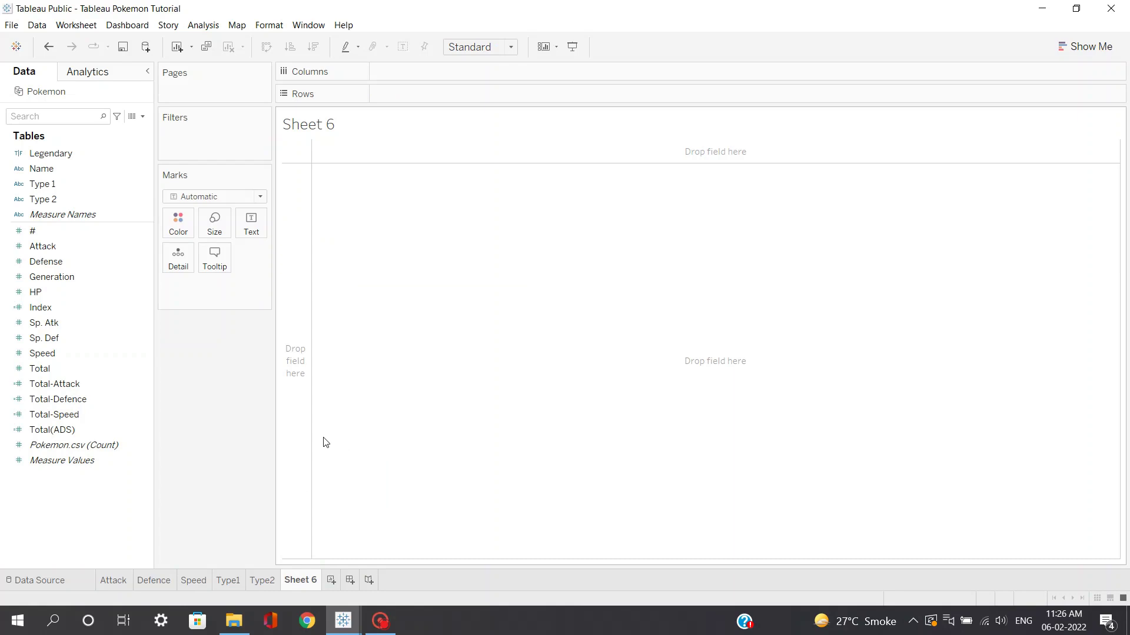
click(50, 168)
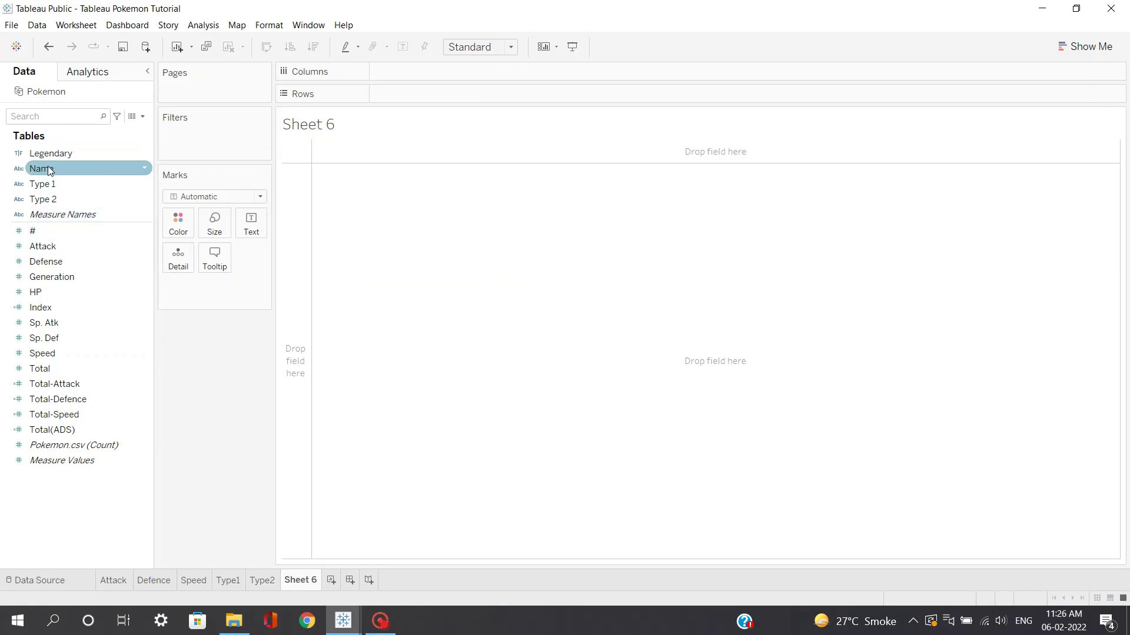
drag(50, 170, 399, 72)
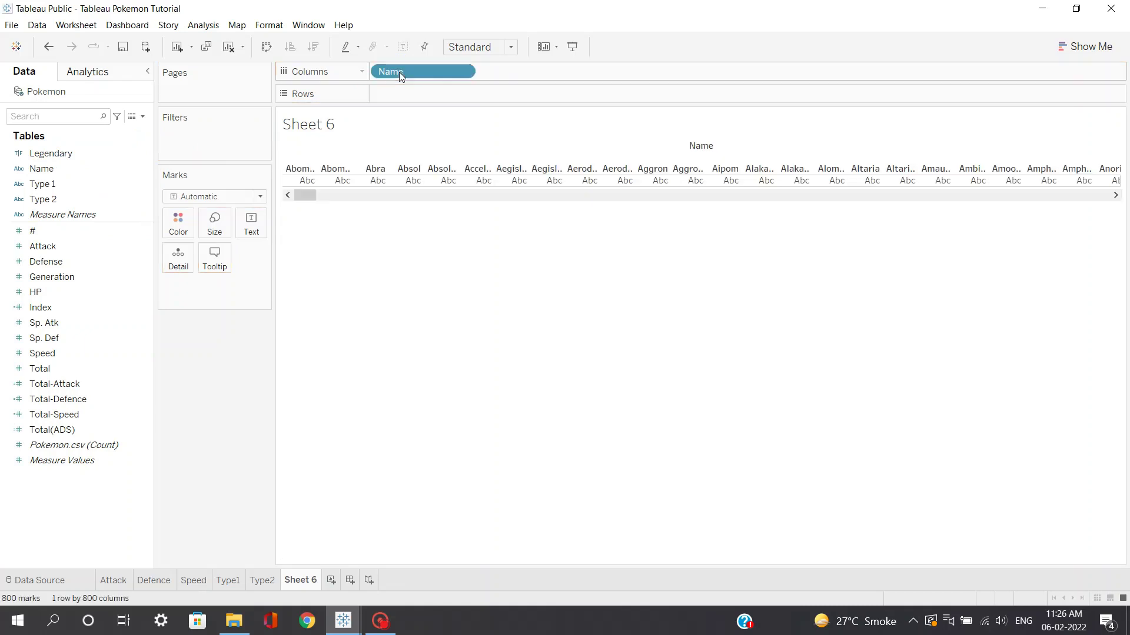
click(118, 307)
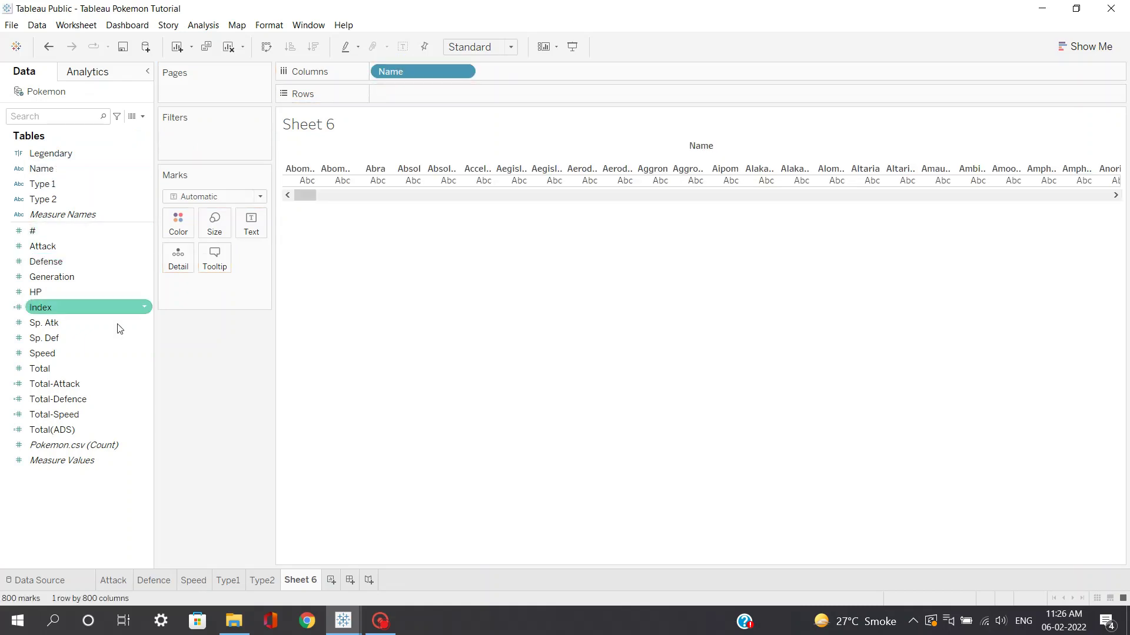
drag(120, 368, 433, 96)
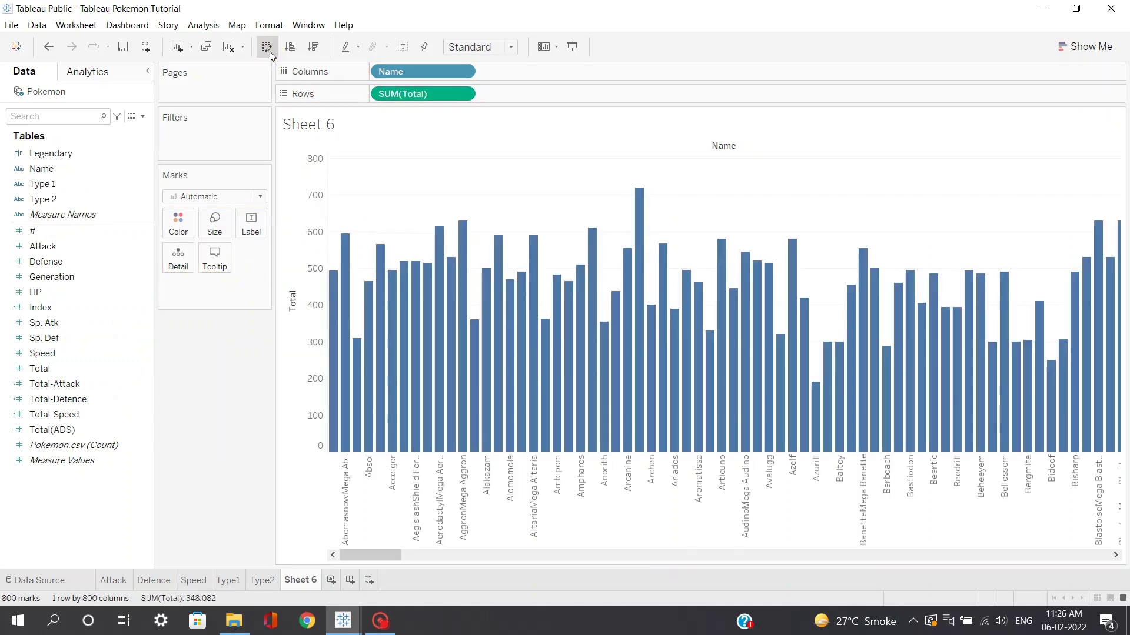
Step: Swap the rows and columns of the Total by Name chart and sort Name descending by the sum of Total
click(270, 52)
click(462, 93)
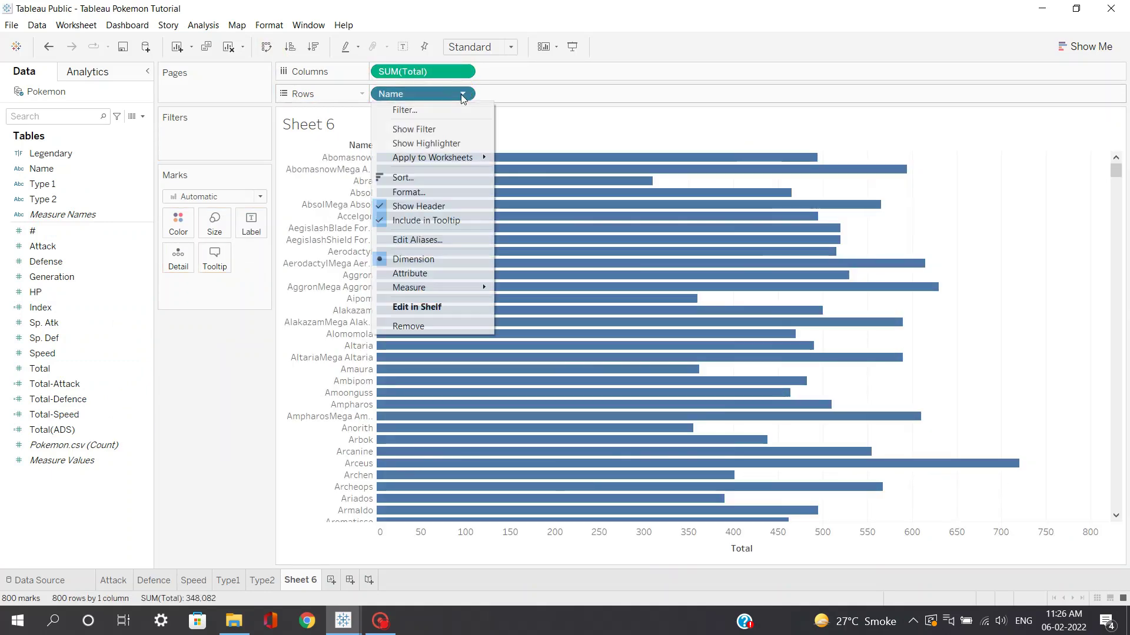
click(420, 180)
click(512, 261)
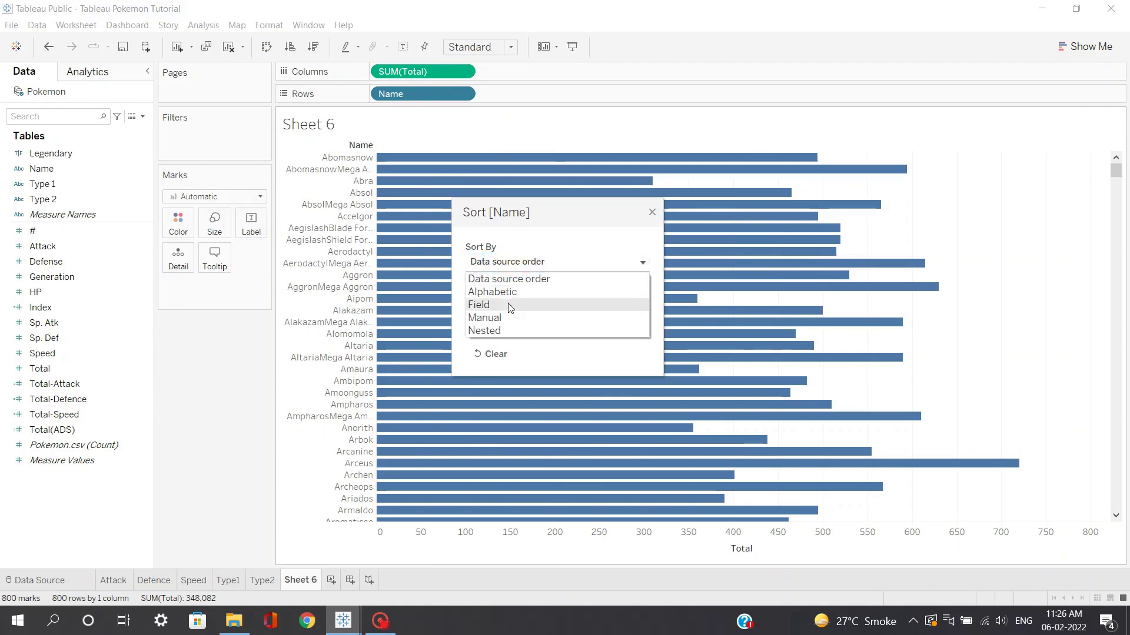
click(510, 306)
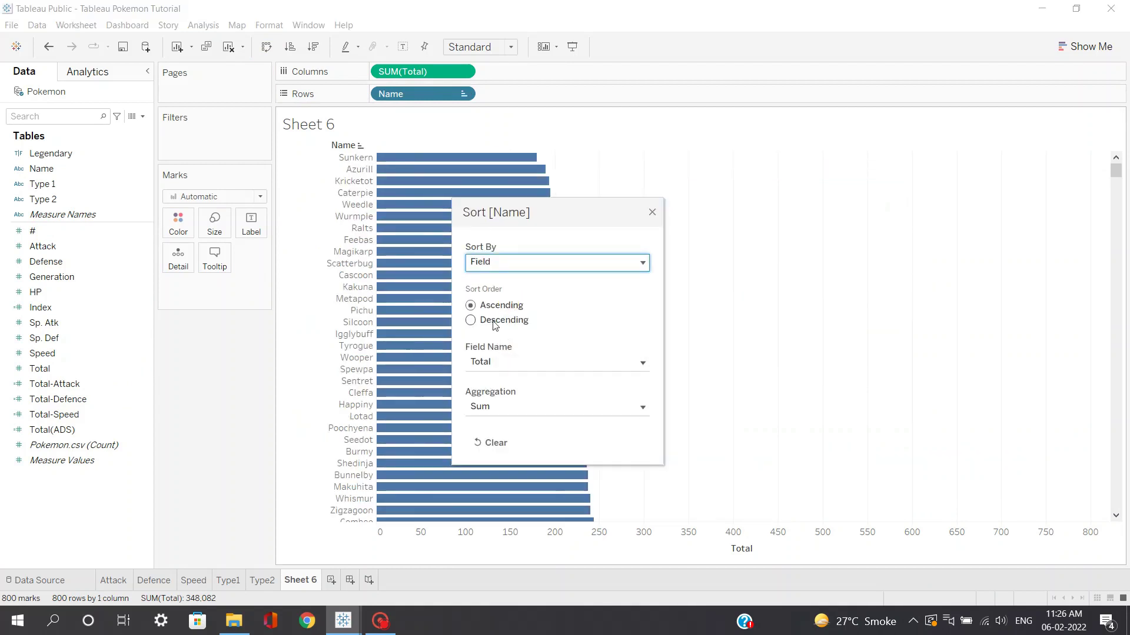
click(495, 323)
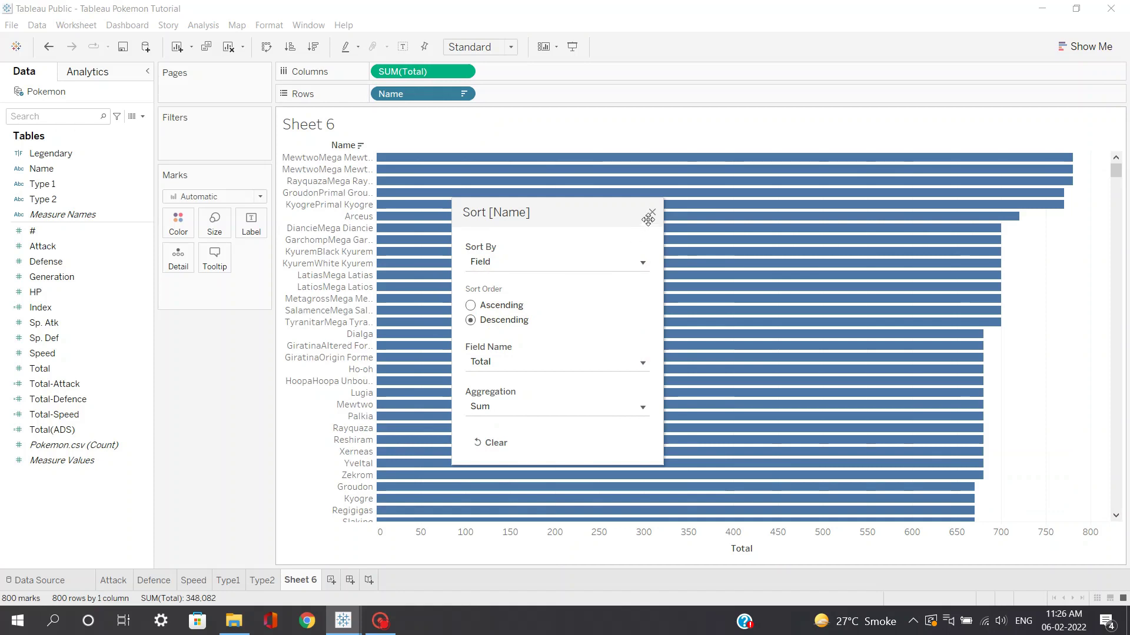
click(650, 214)
Step: Filter the sheet by Index, limiting the range of values to 1 through 5
drag(58, 307, 208, 132)
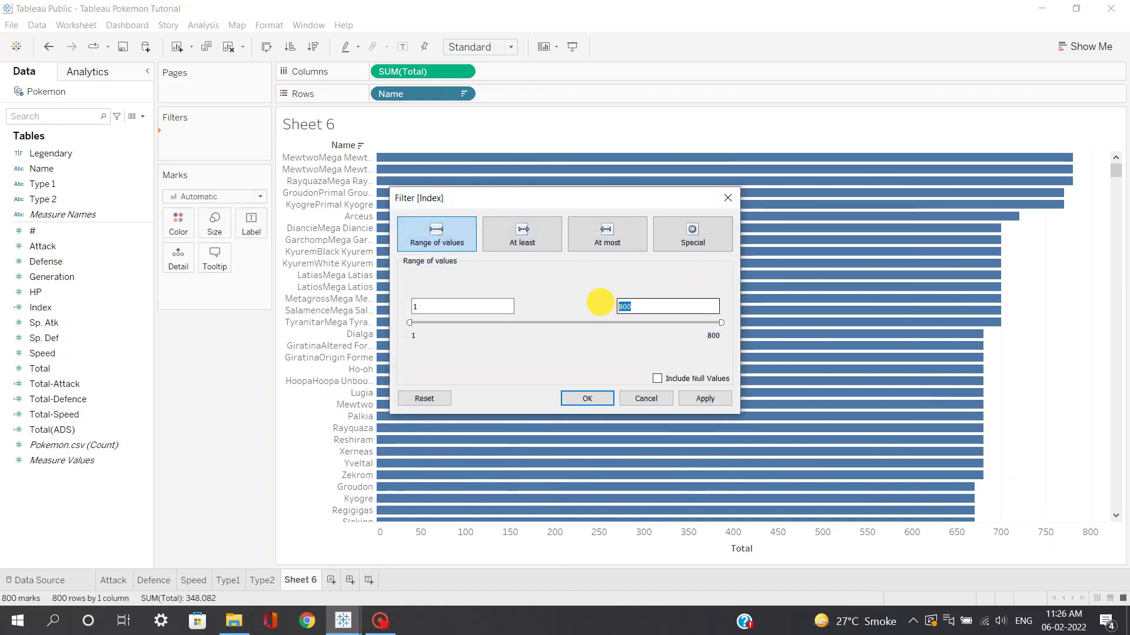
key(BackSpace)
text(5)
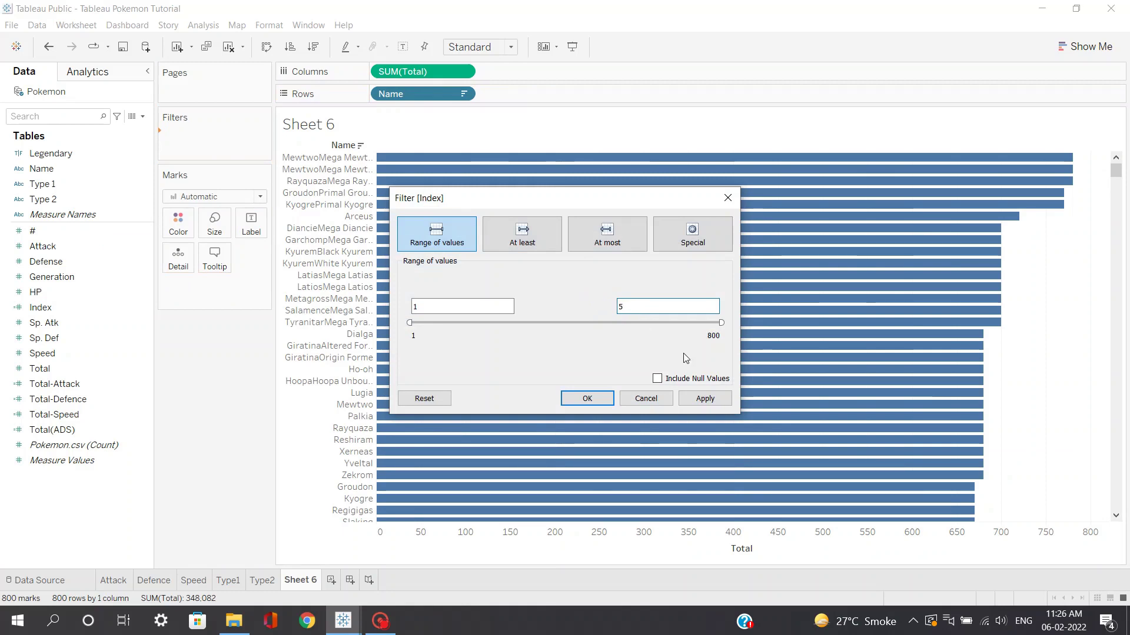
click(693, 400)
click(598, 397)
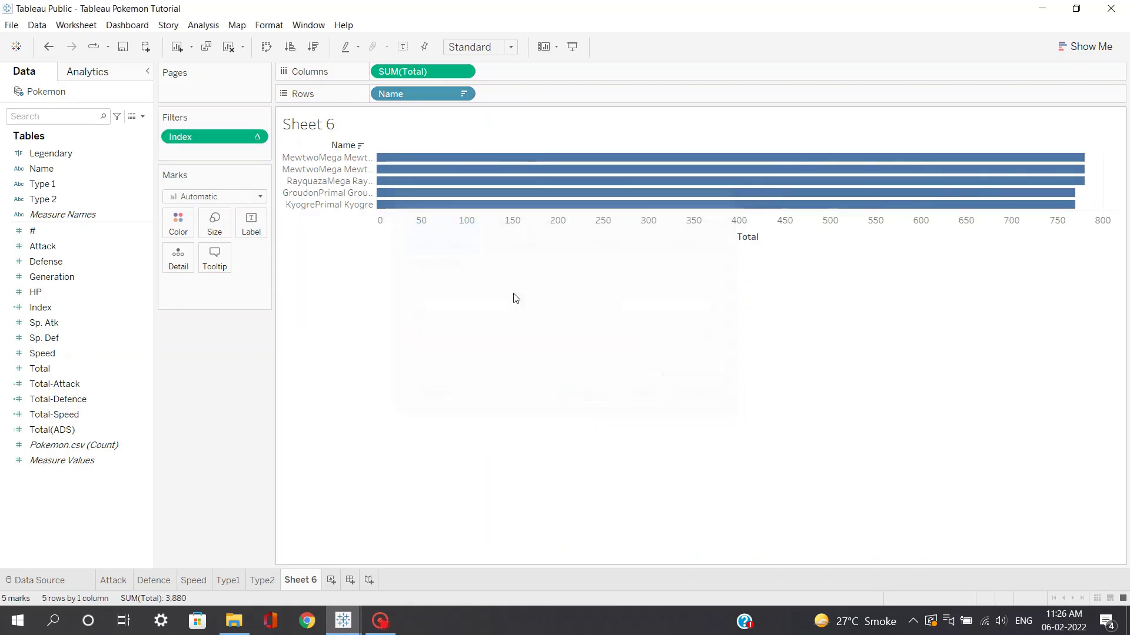
Step: Fit the bar chart to the entire view and hide the Name field label for rows
click(486, 47)
click(492, 101)
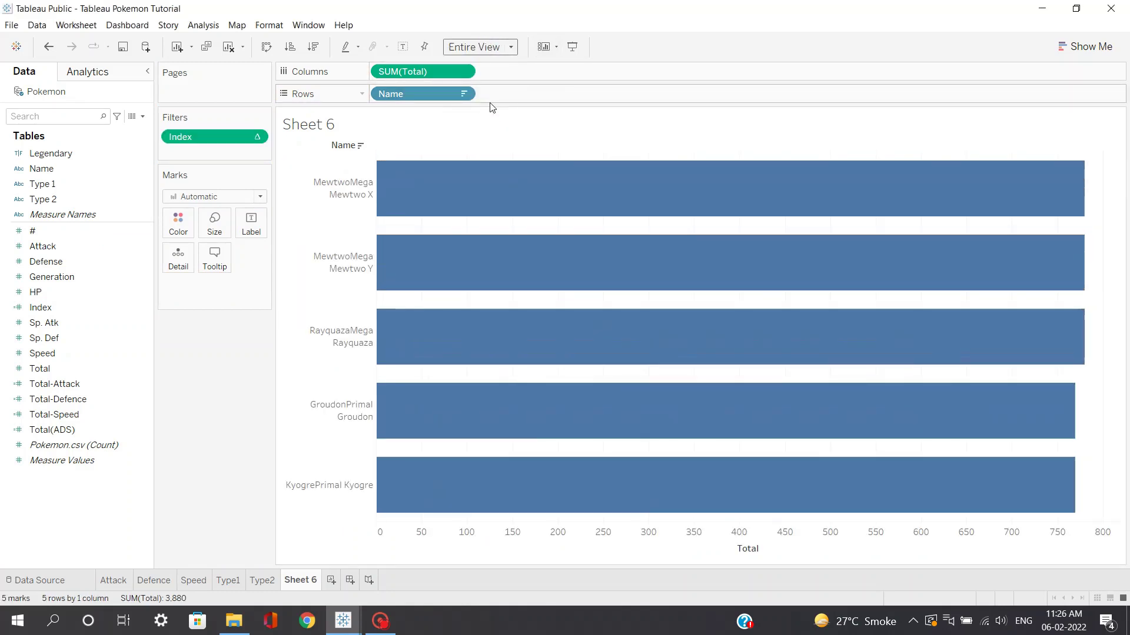
right_click(351, 145)
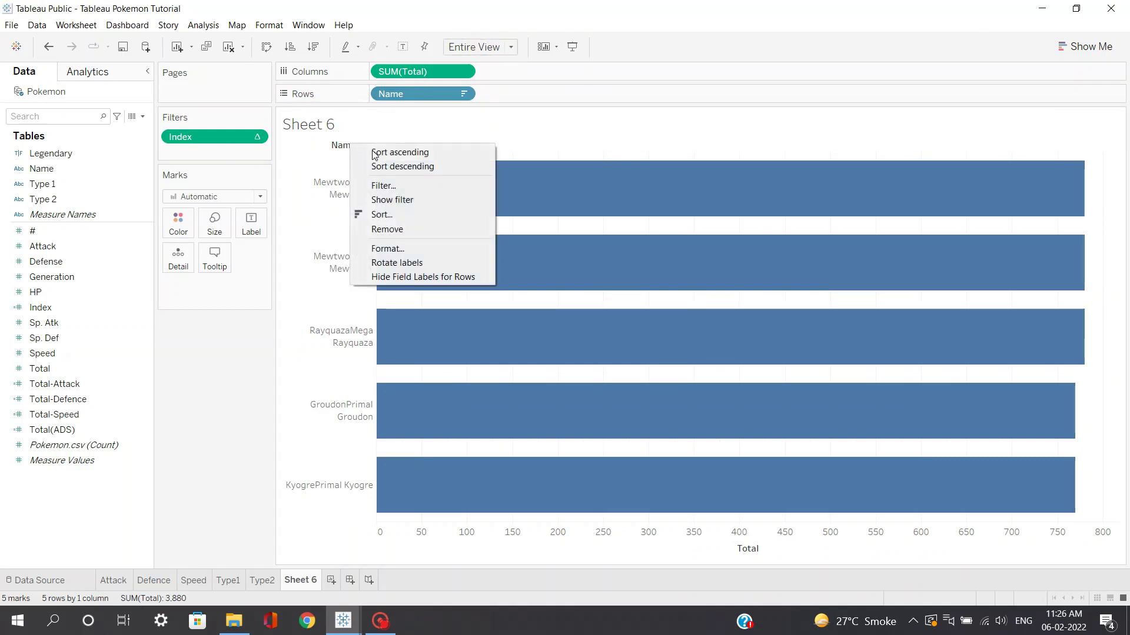
click(399, 277)
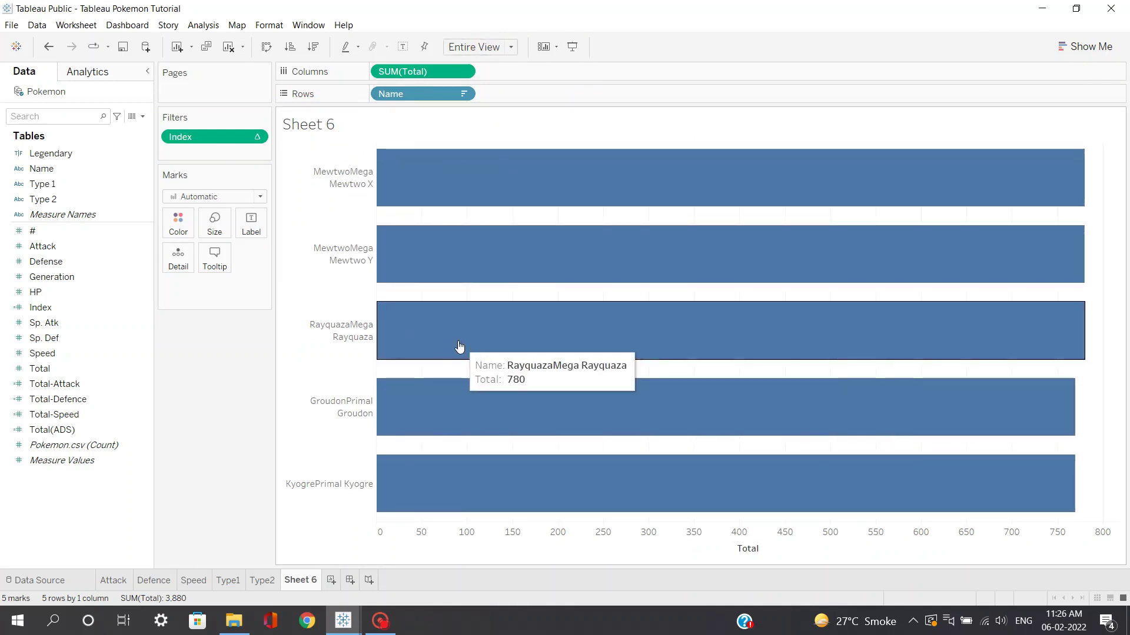
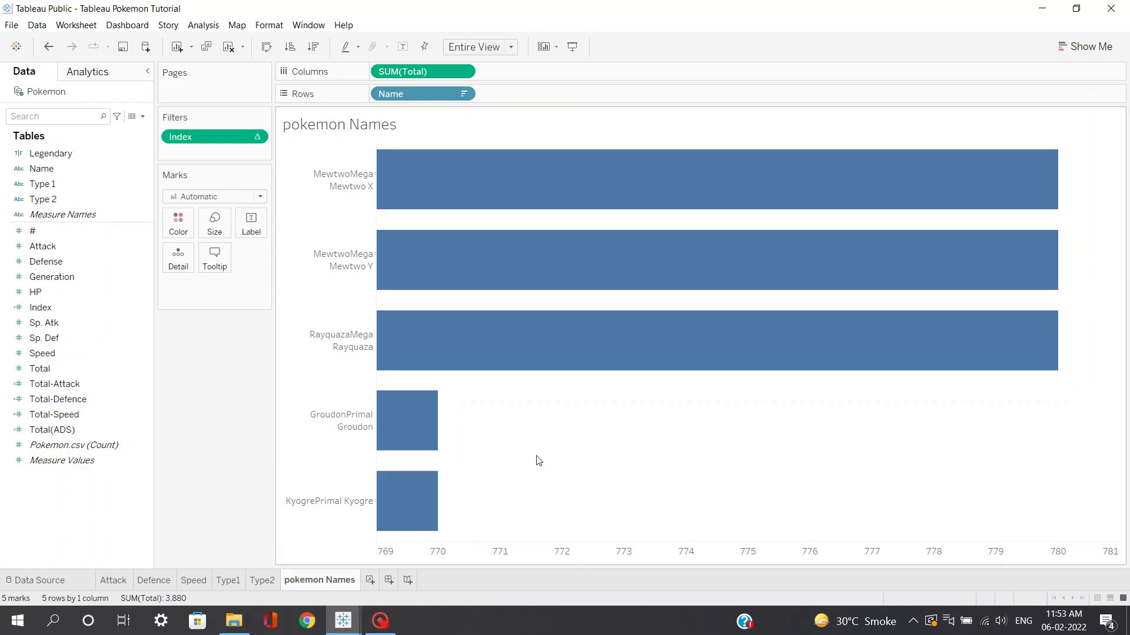
mouse_move(435, 215)
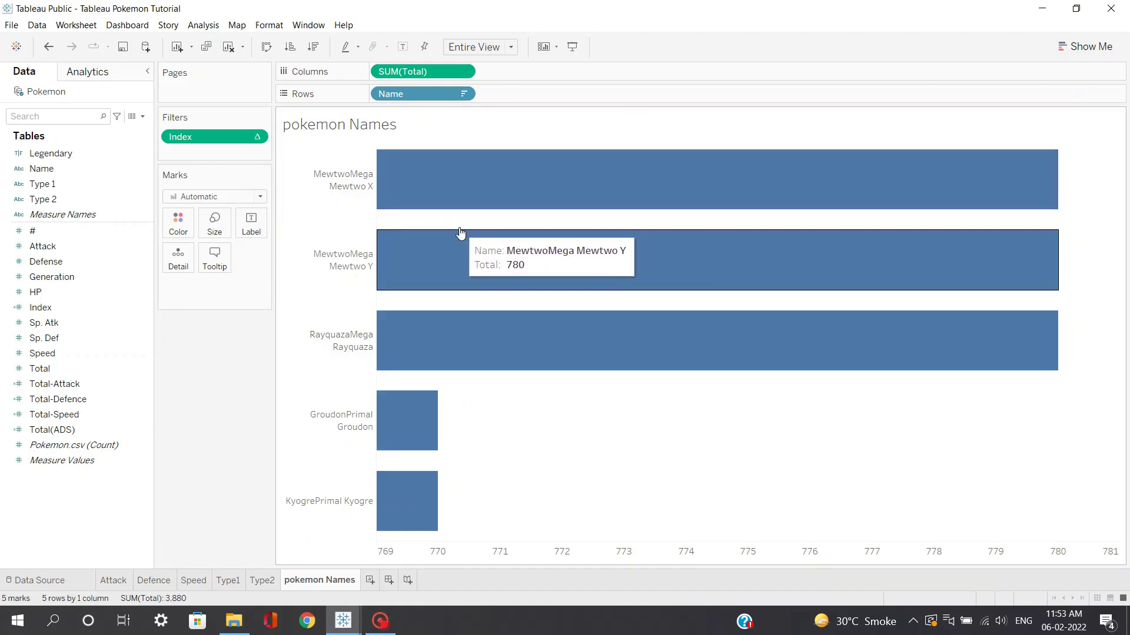
mouse_move(538, 263)
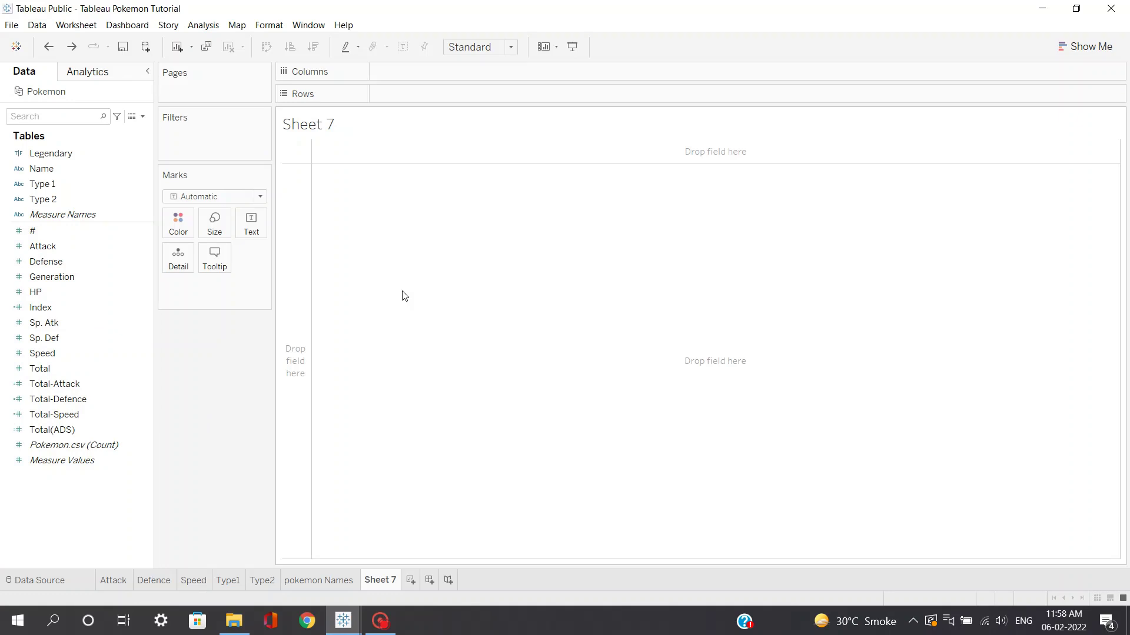
Step: Build the rows of Sheet 7 from Name and Attack, with the Attack sum set to discrete
click(81, 170)
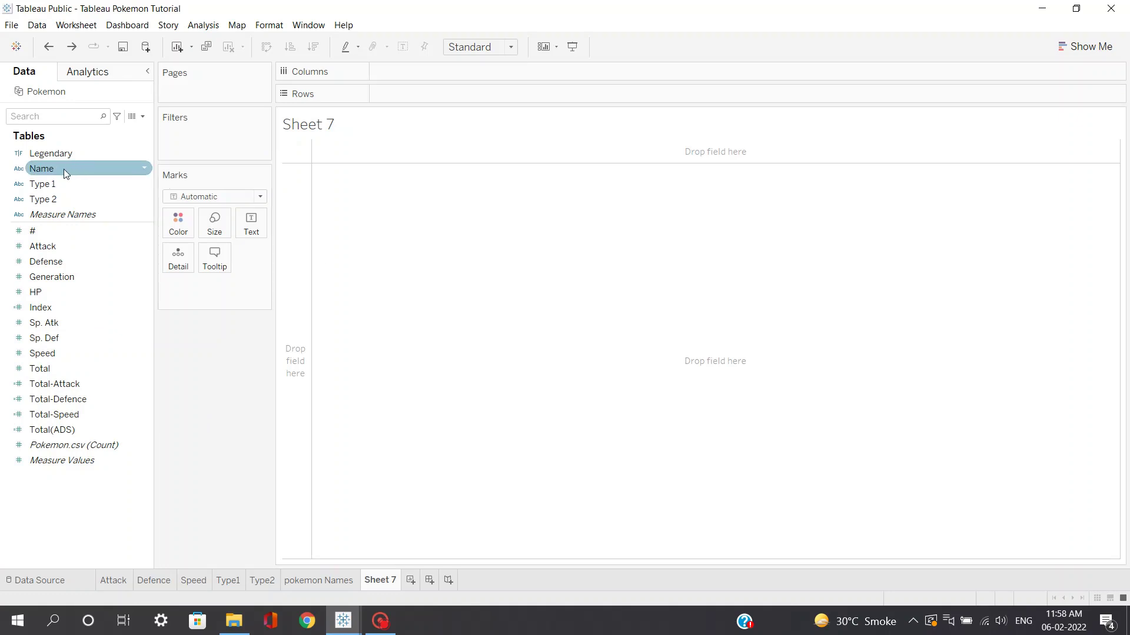
drag(64, 169, 425, 264)
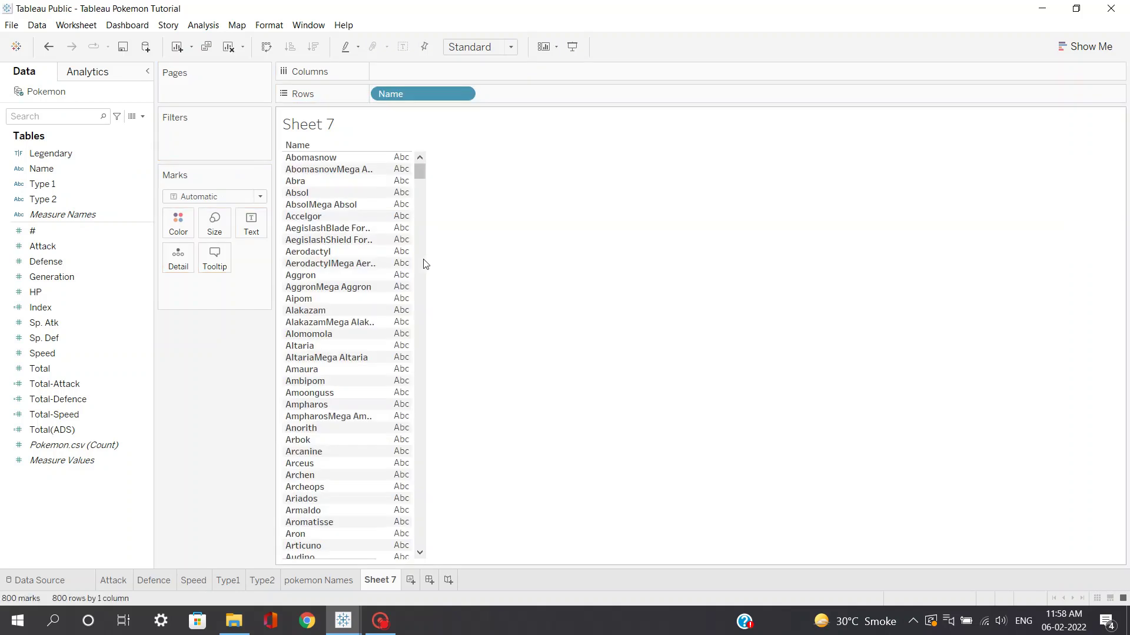
click(46, 260)
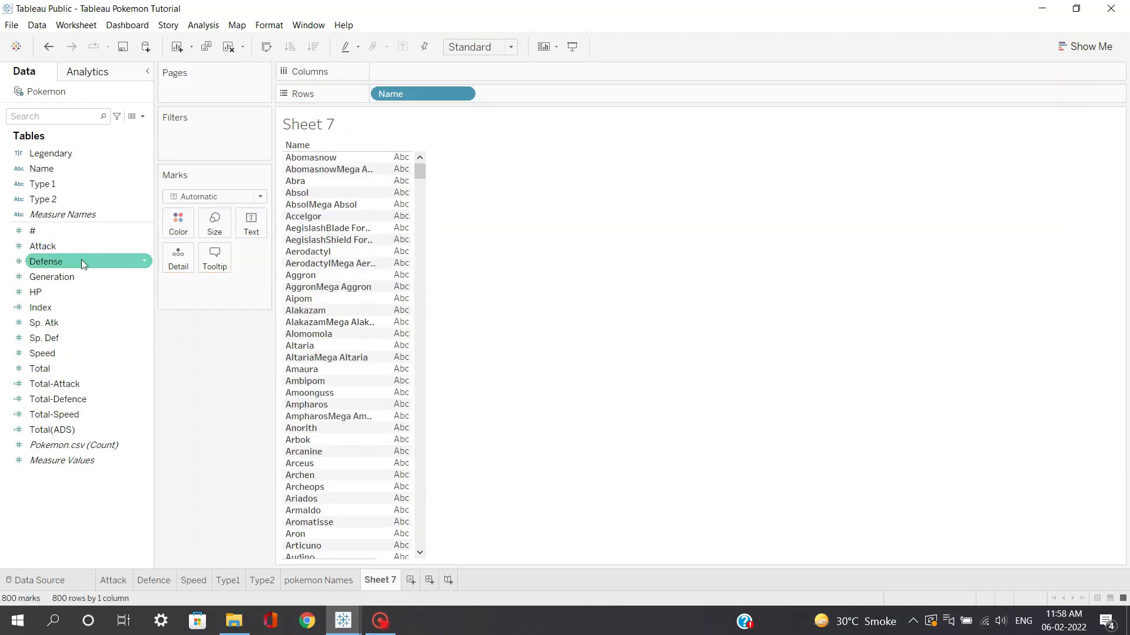
mouse_move(81, 259)
mouse_down()
mouse_move(83, 242)
mouse_move(416, 202)
mouse_move(535, 96)
mouse_up()
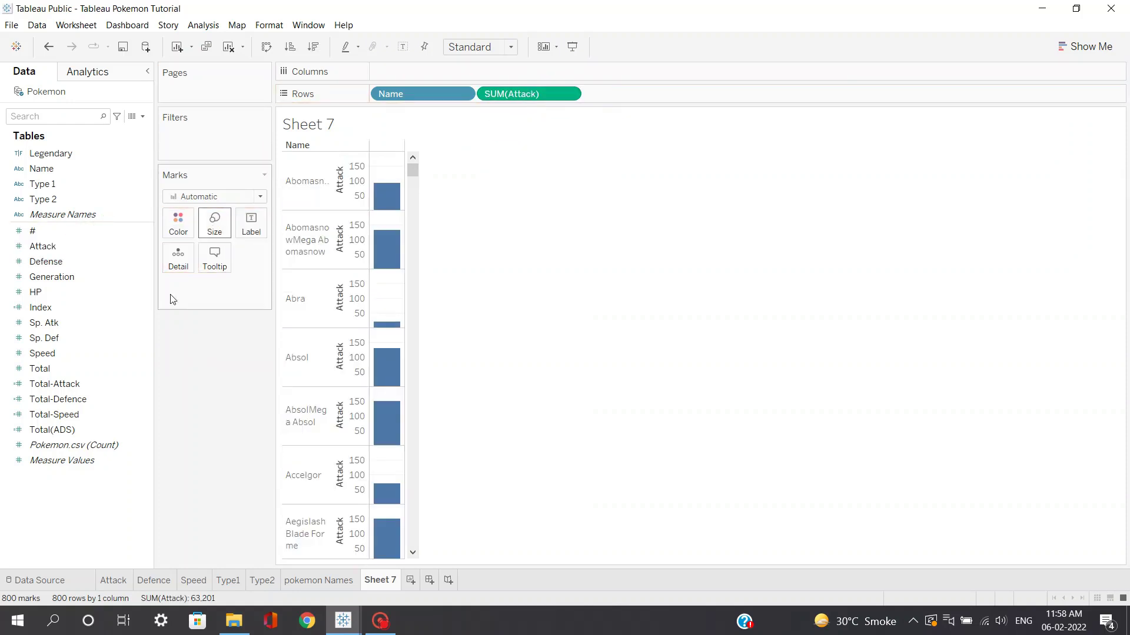
mouse_move(371, 183)
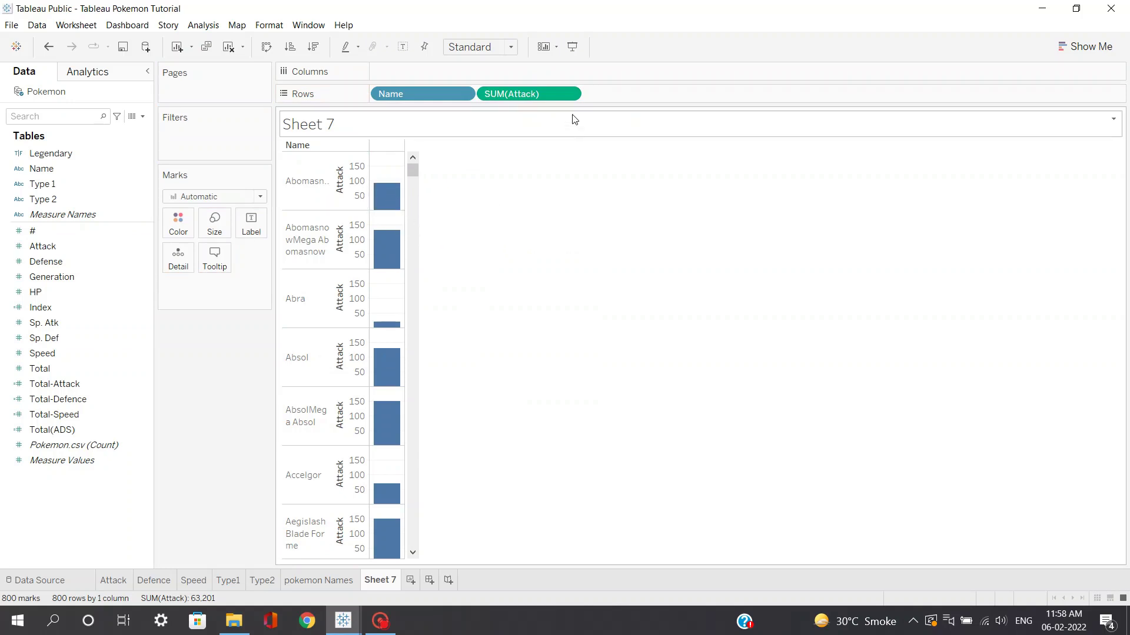
click(570, 94)
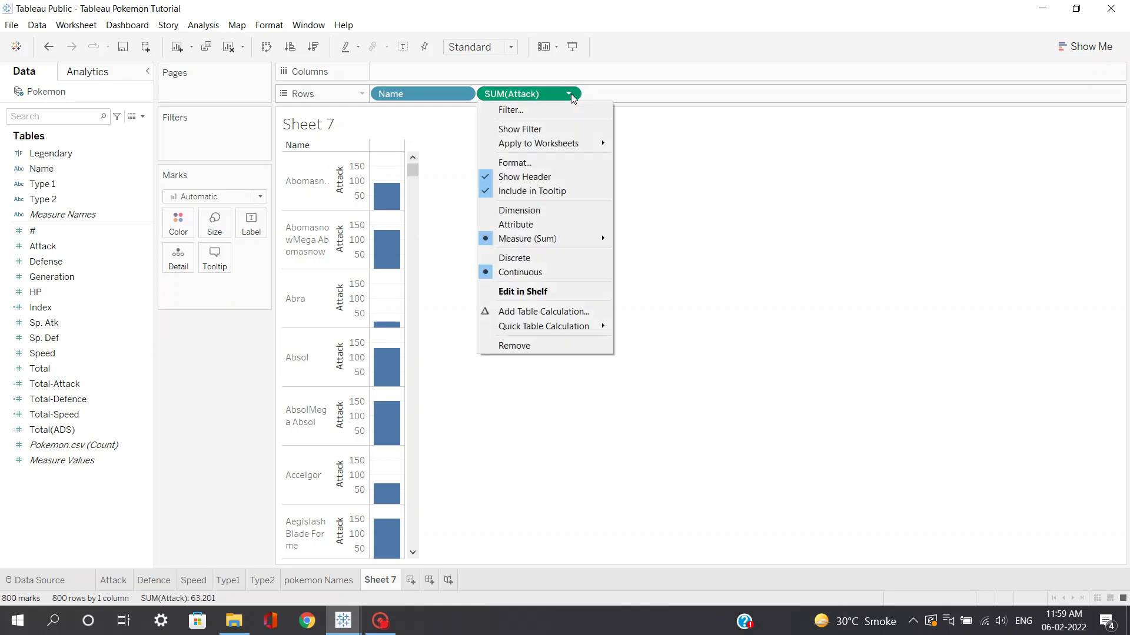
click(534, 259)
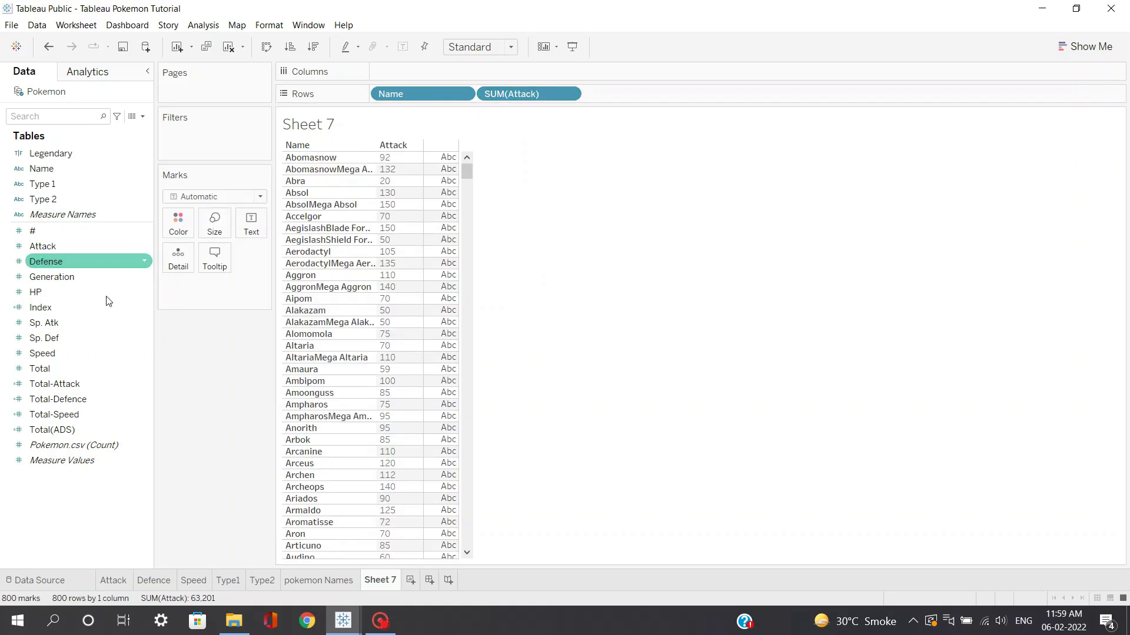
Step: Add Defense and Speed to the rows of Sheet 7, following Attack
click(89, 155)
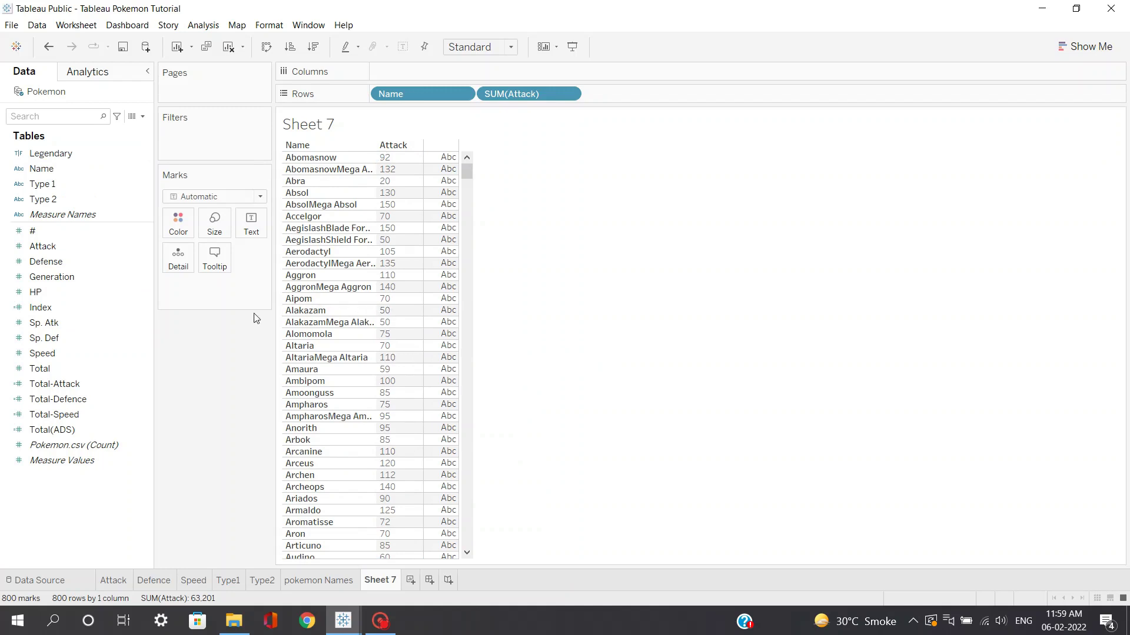
drag(47, 261, 595, 93)
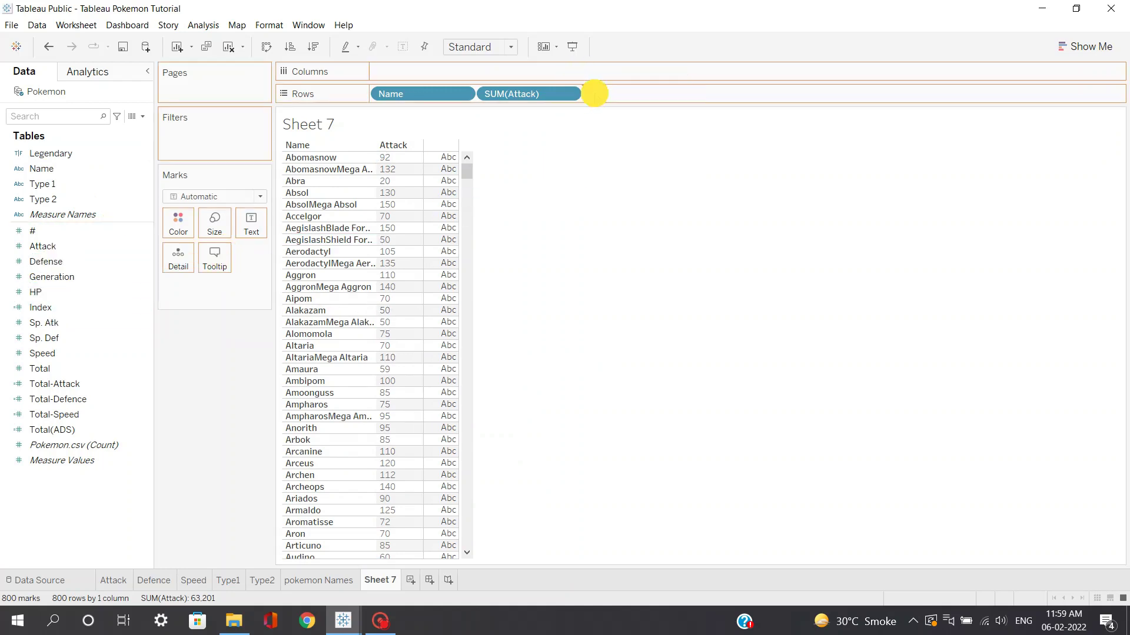
drag(60, 277, 82, 288)
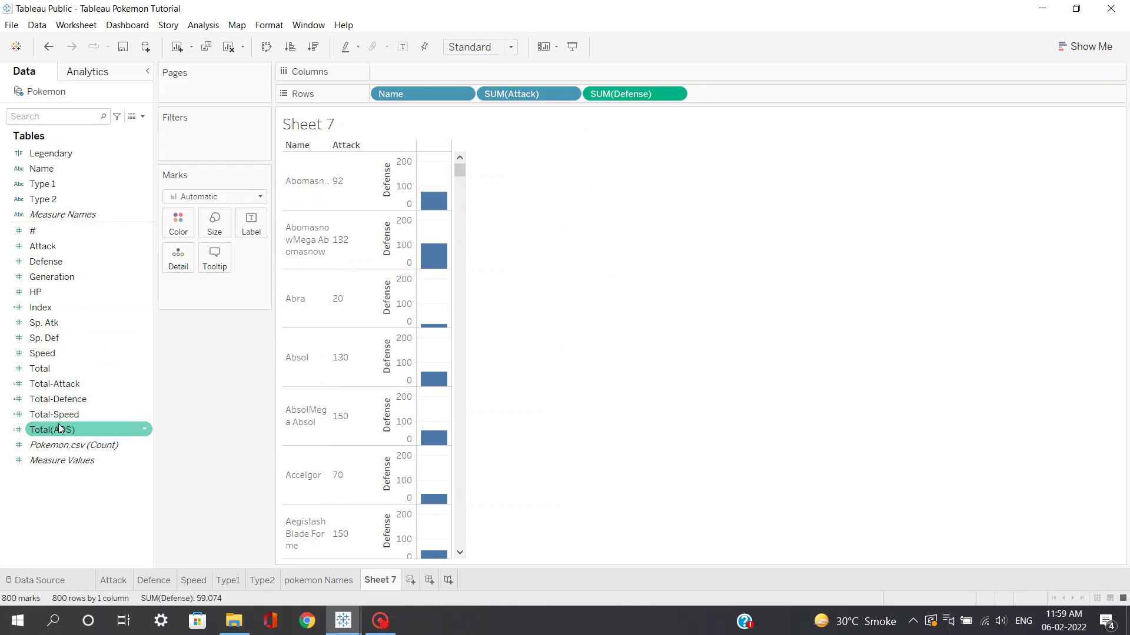
mouse_move(56, 354)
mouse_down()
mouse_move(734, 171)
mouse_move(732, 103)
mouse_move(673, 94)
mouse_up()
Step: Convert the Defense and Speed sums in the rows to discrete so they show as table columns
click(673, 94)
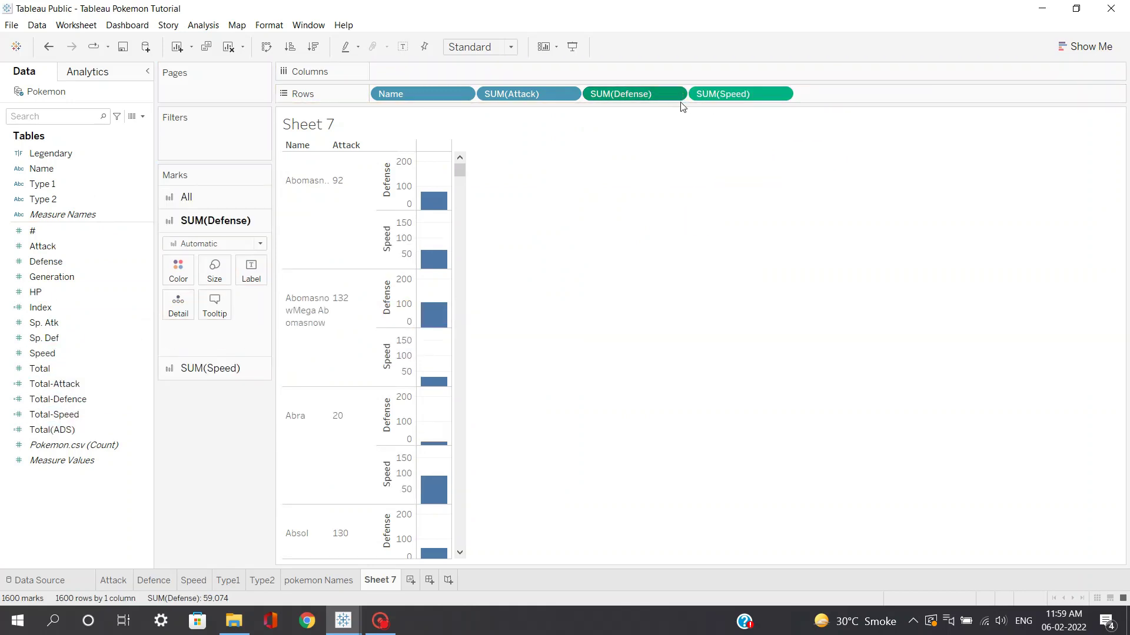
click(675, 93)
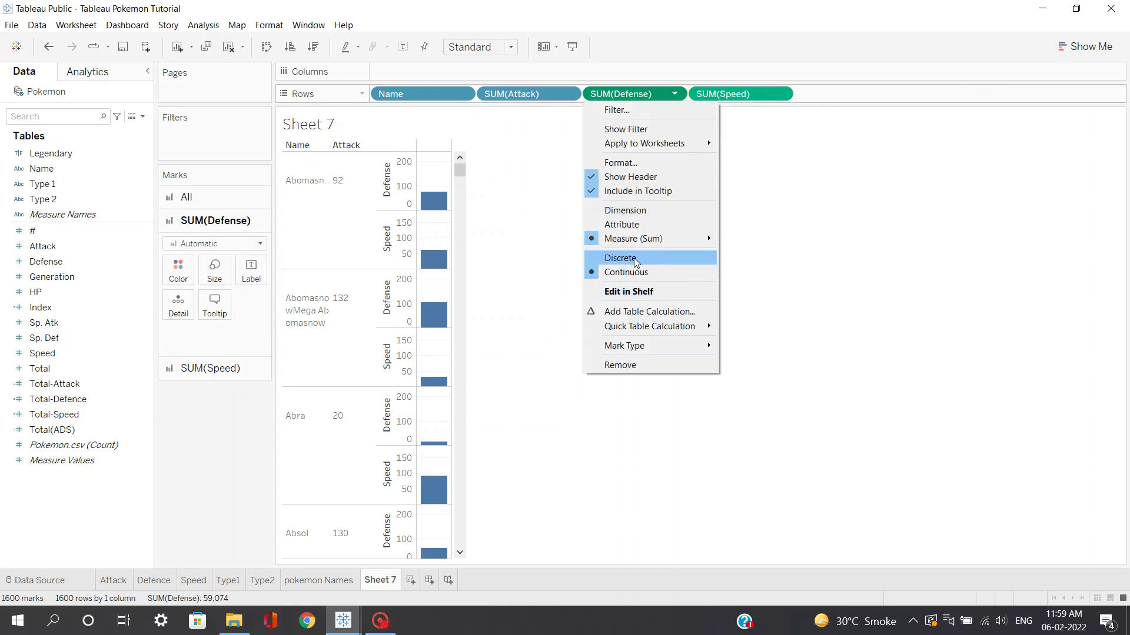
click(633, 259)
click(781, 94)
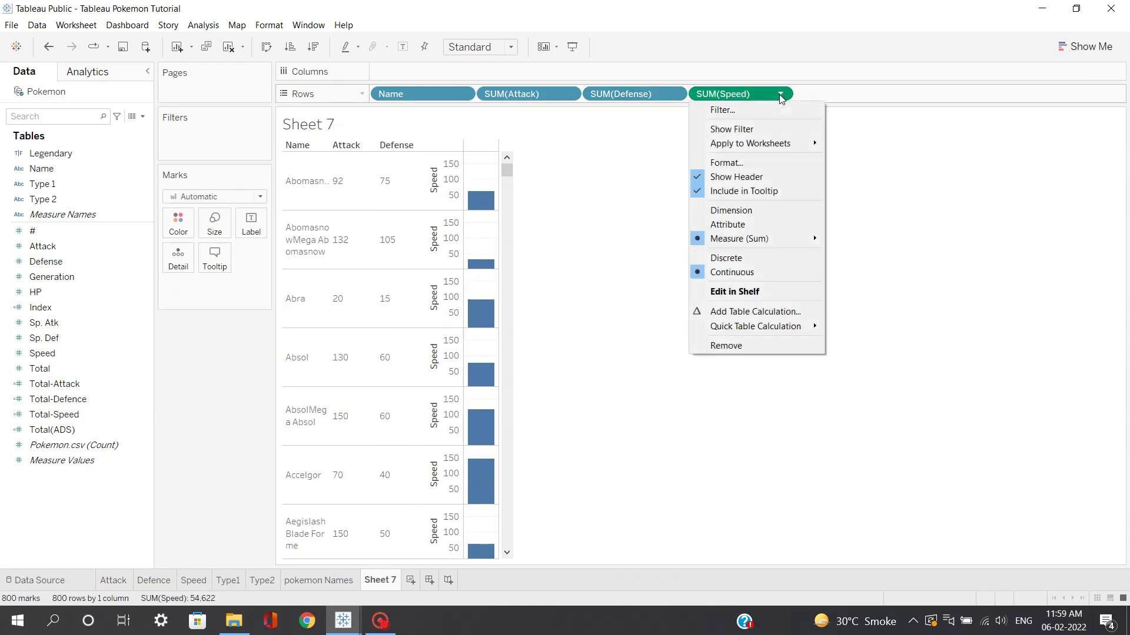
click(726, 257)
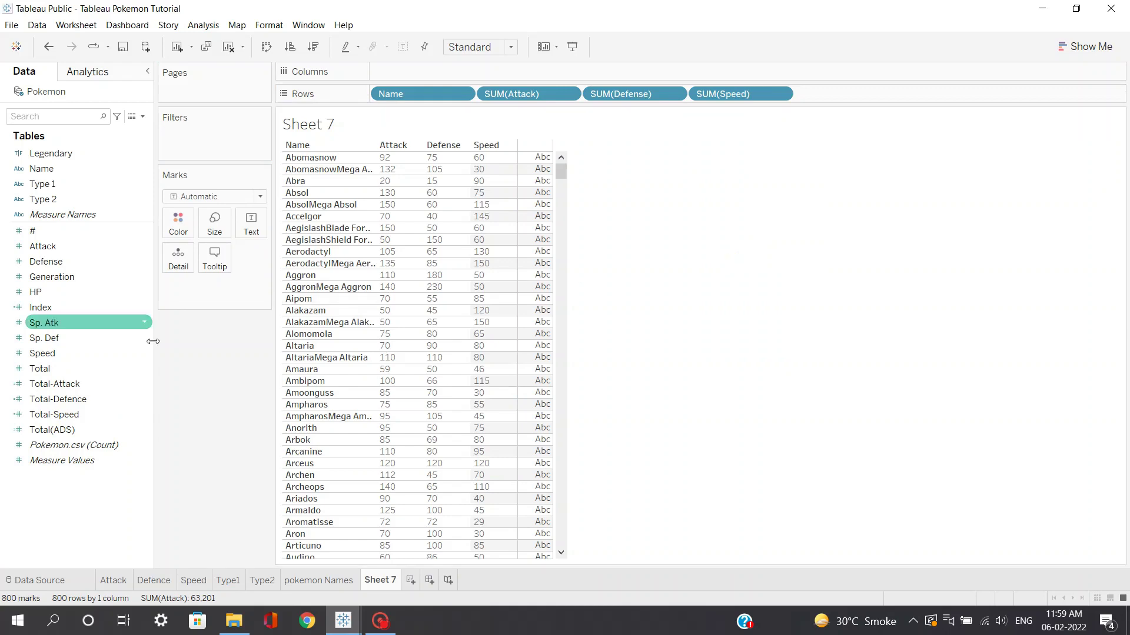
Step: Add HP, Sp. Atk and Sp. Def to the rows, following Speed
drag(53, 290, 847, 93)
drag(44, 322, 937, 93)
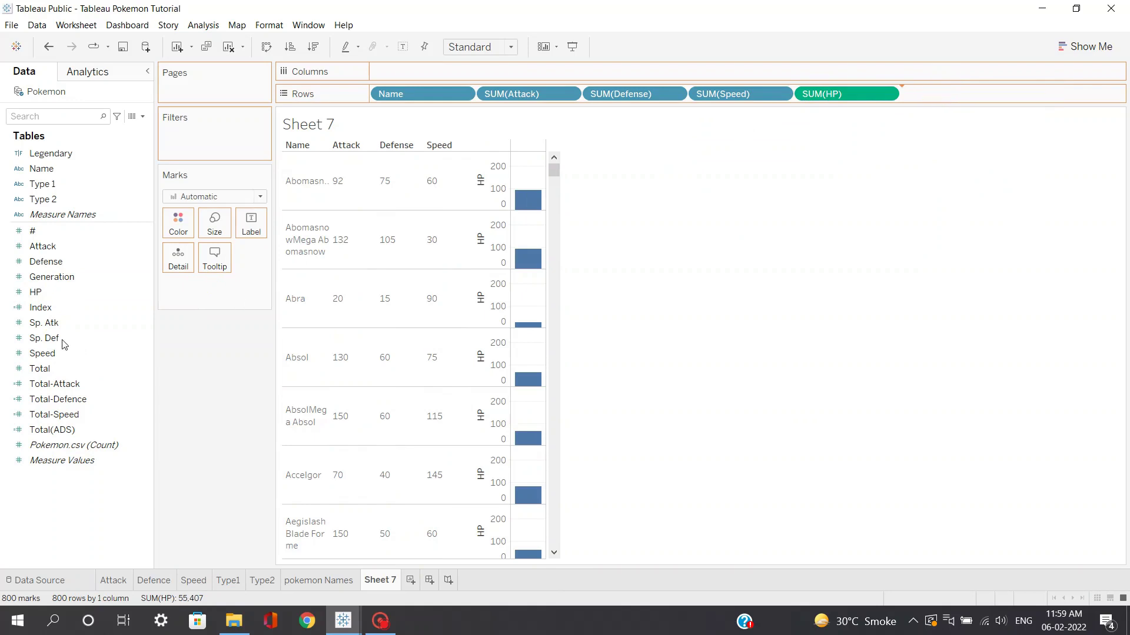
drag(61, 341, 1035, 100)
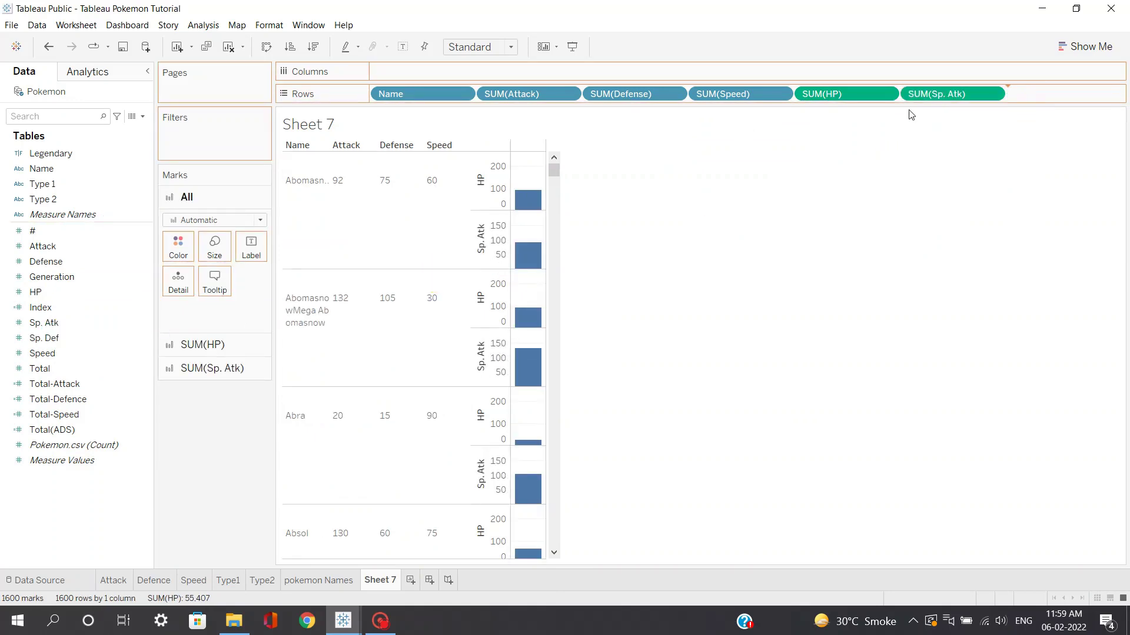
Step: Convert the HP, Sp. Atk and Sp. Def sums in the rows to discrete
click(883, 94)
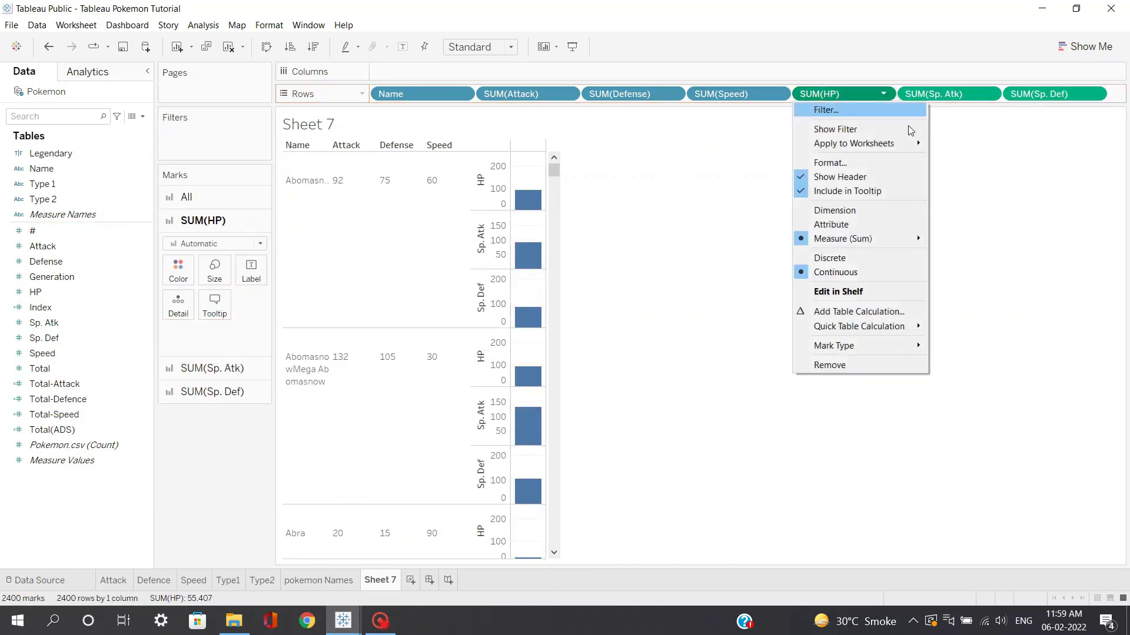
click(829, 259)
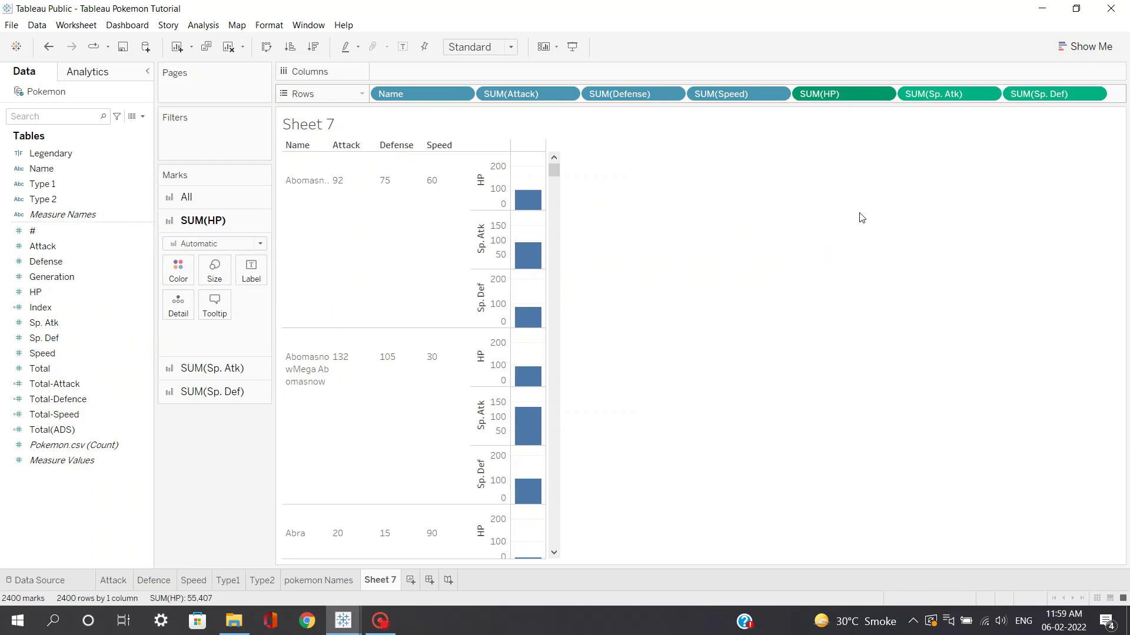
click(986, 103)
click(938, 259)
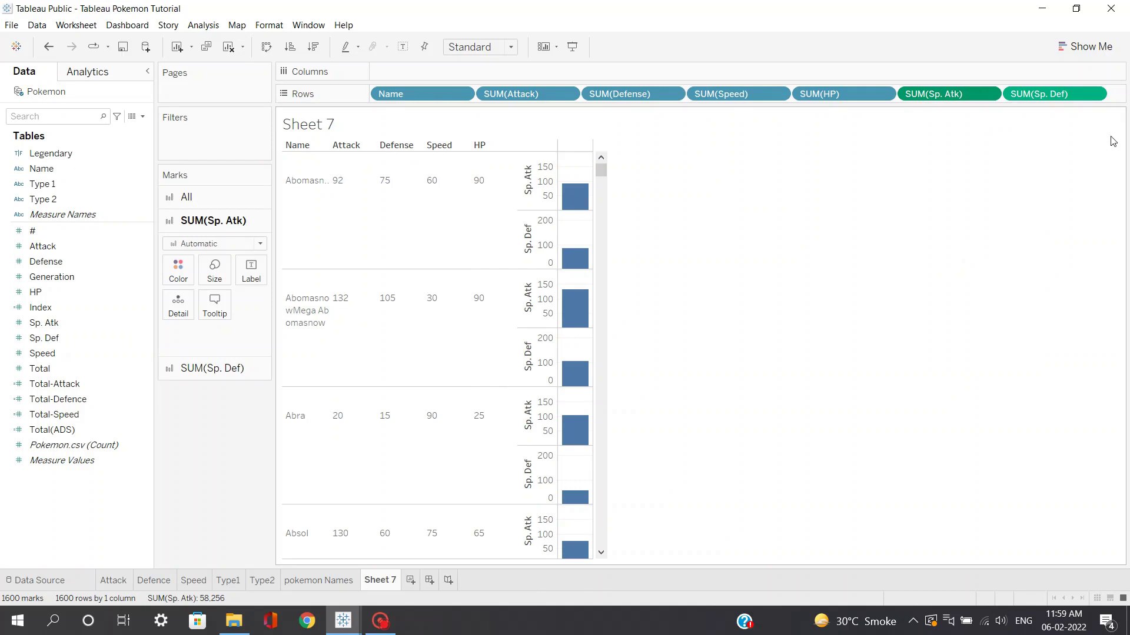
click(1095, 95)
click(1026, 260)
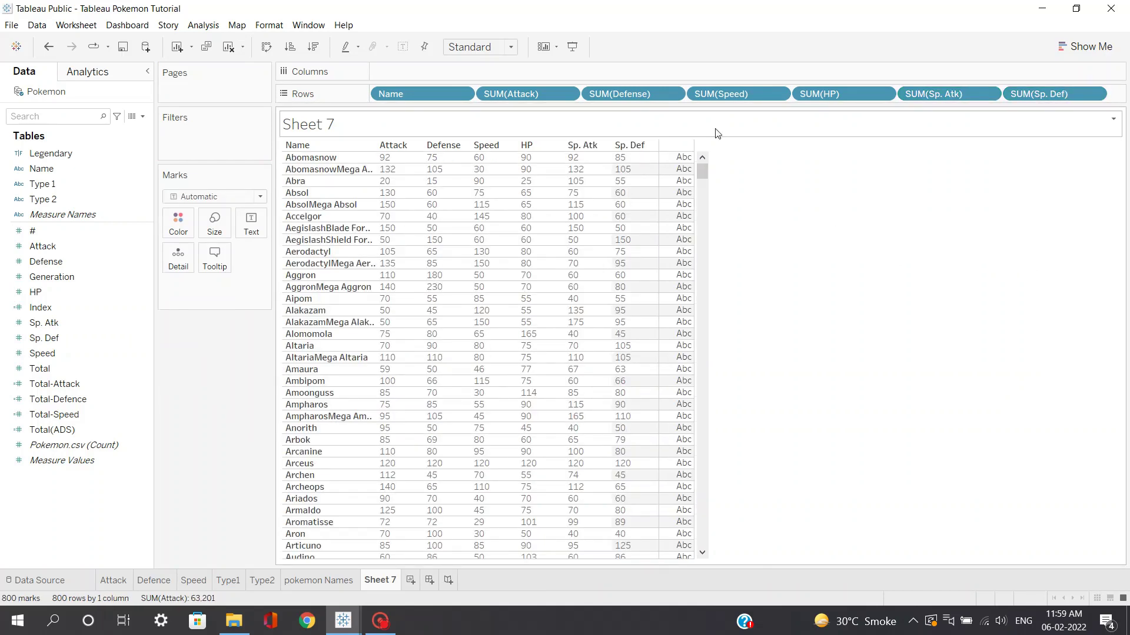
mouse_move(684, 159)
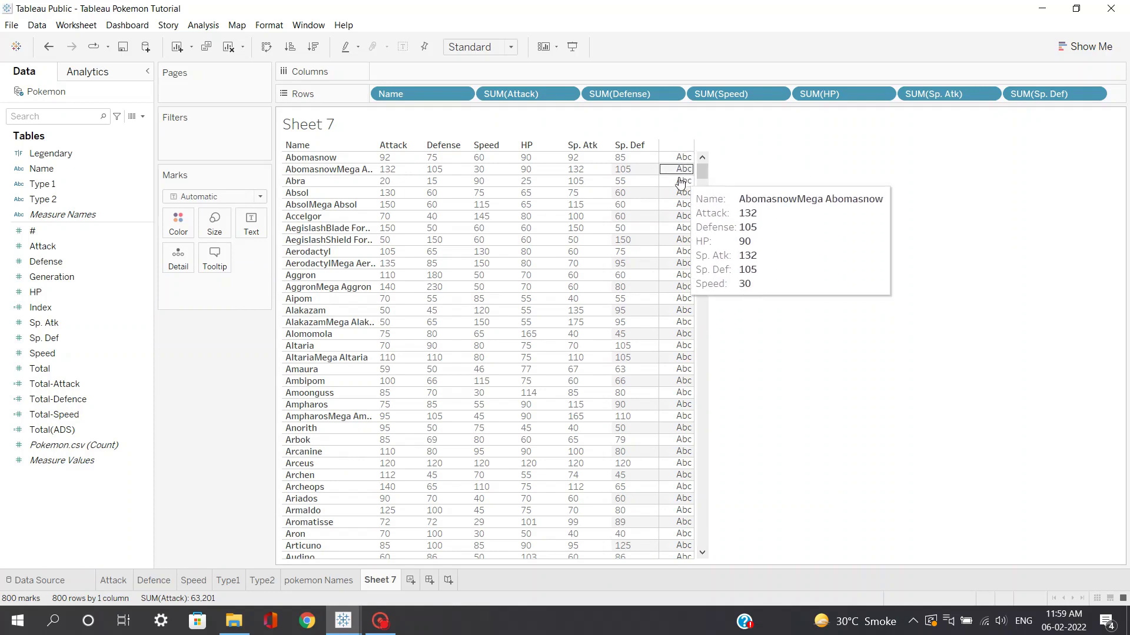
mouse_move(680, 194)
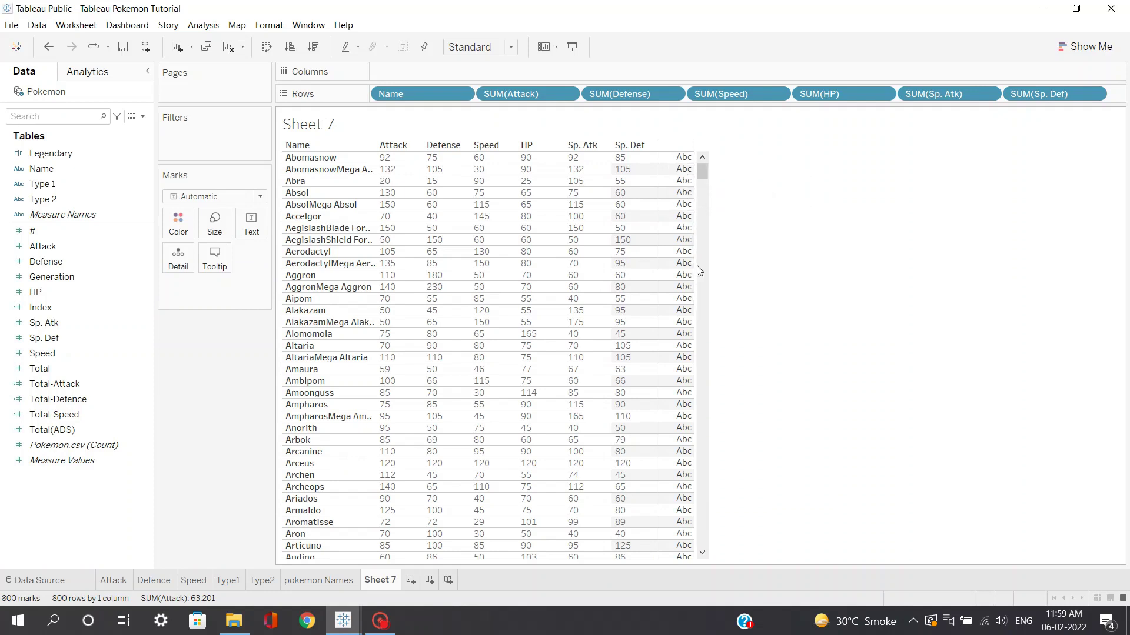
Step: Remove the grey row banding from Sheet 7 by reducing the row band size to its minimum in the shading format
mouse_move(683, 384)
click(680, 295)
right_click(680, 295)
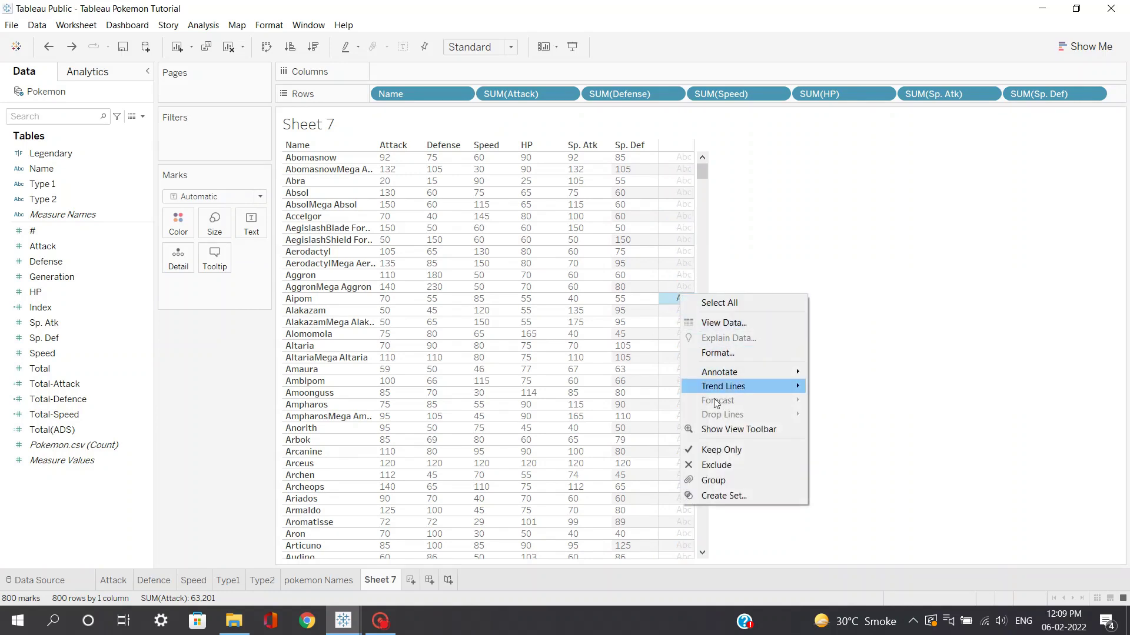
click(733, 358)
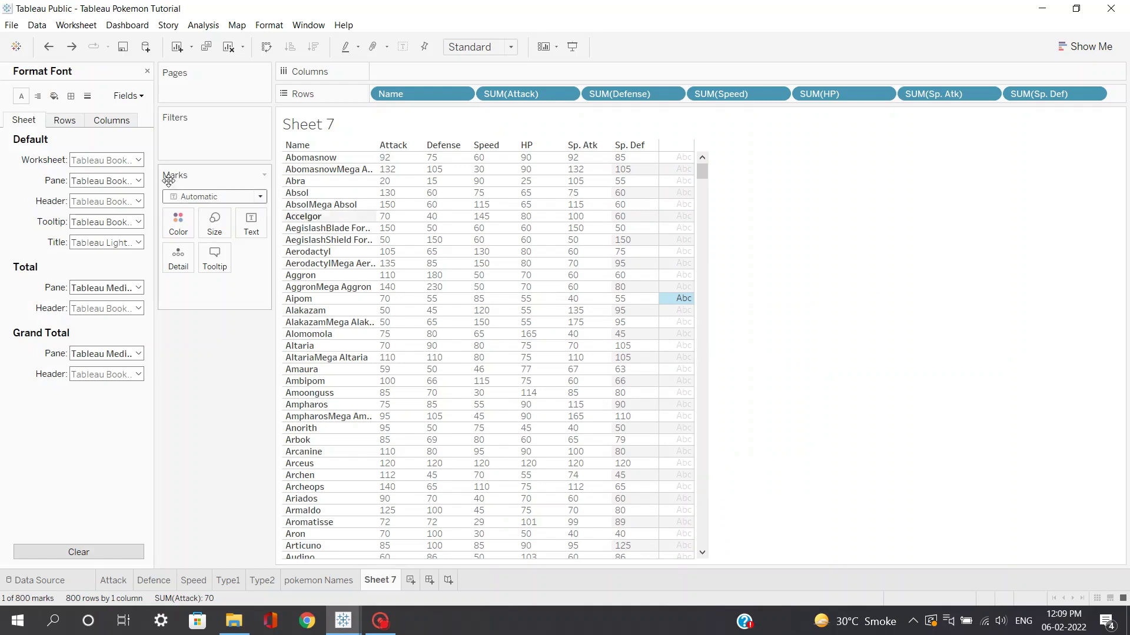
click(56, 101)
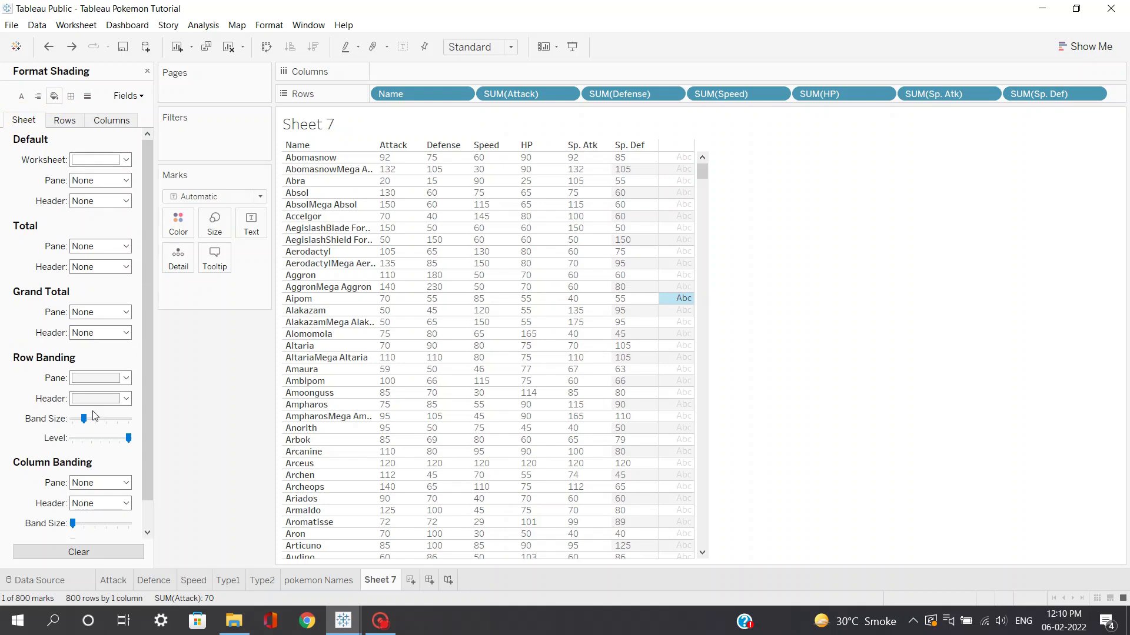
drag(84, 419, 73, 421)
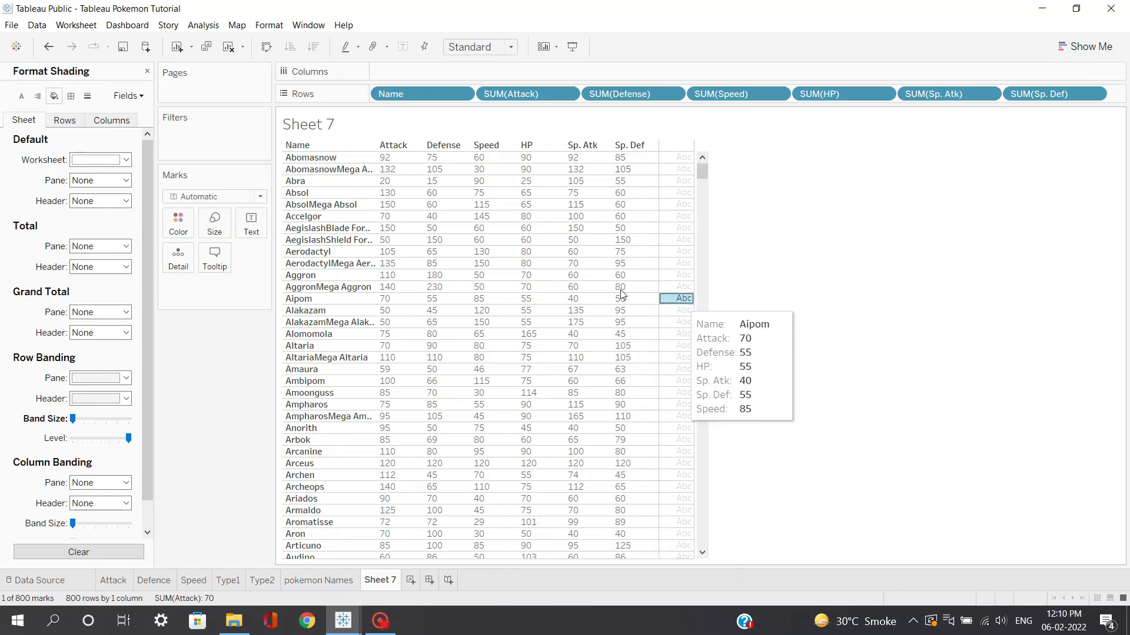
Step: Set the sheet's default pane font color to white to hide the Abc placeholders, and close the formatting options
click(22, 97)
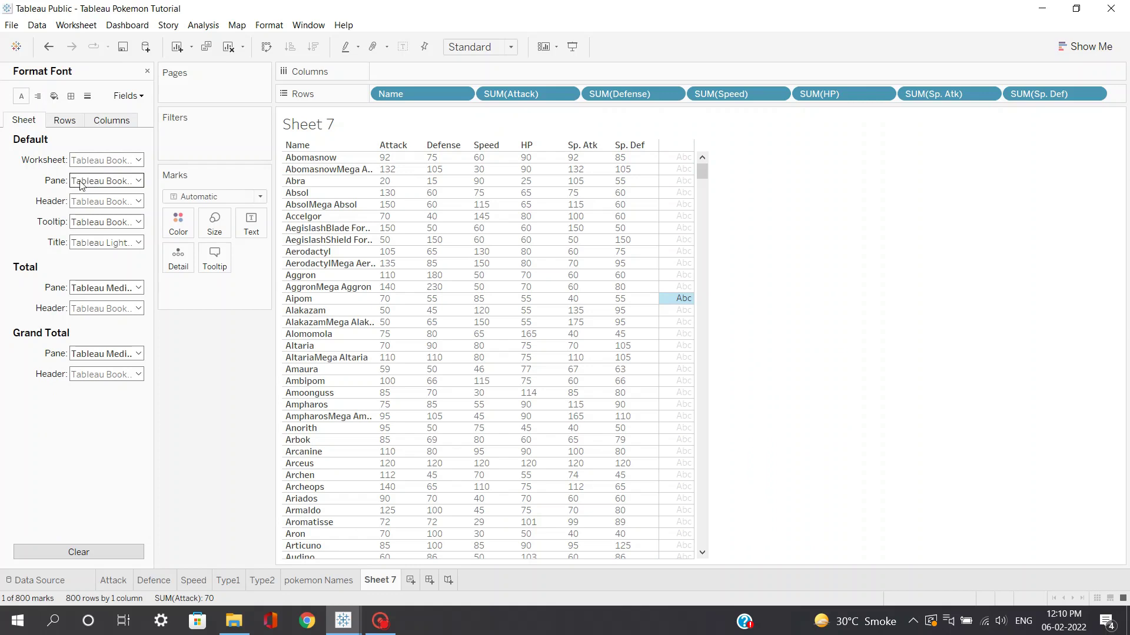
click(97, 181)
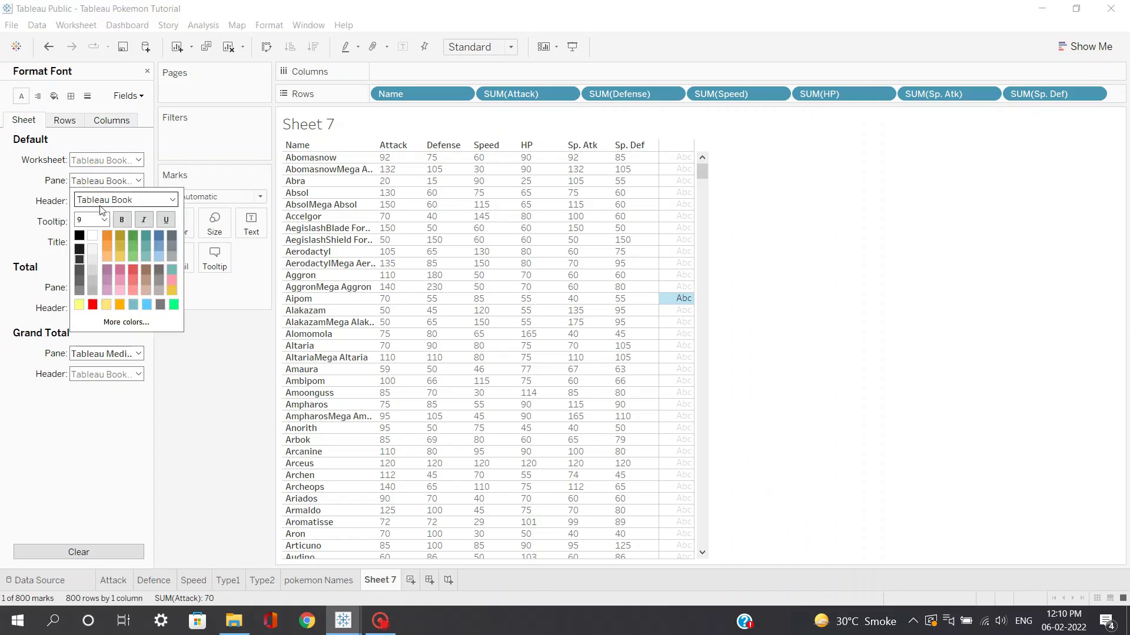
click(93, 237)
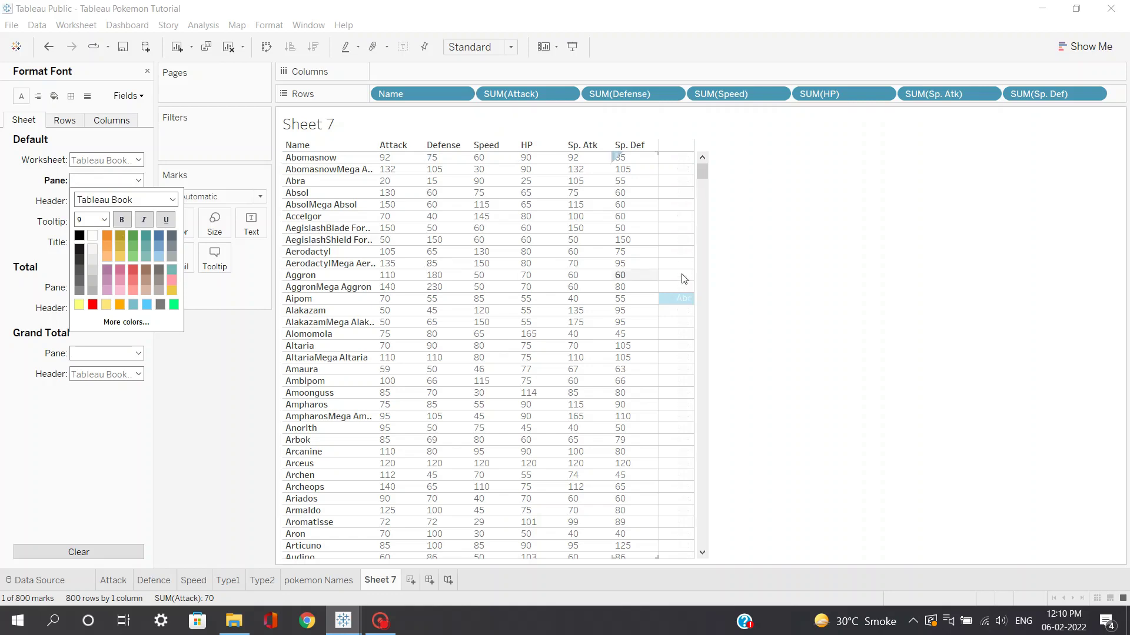
click(716, 274)
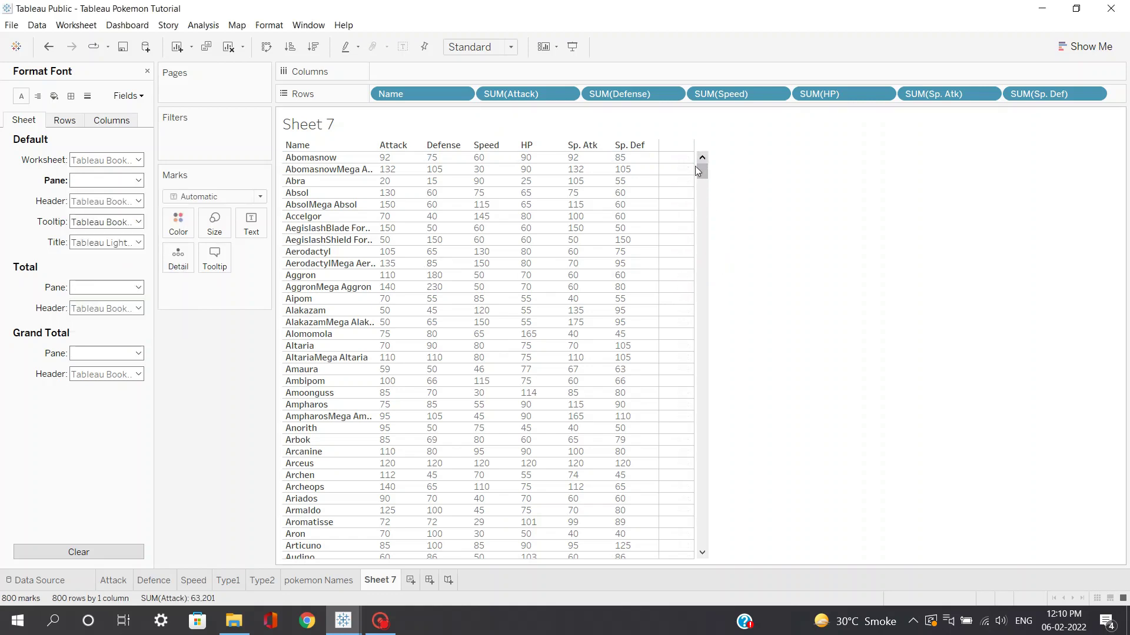
mouse_move(683, 290)
click(144, 69)
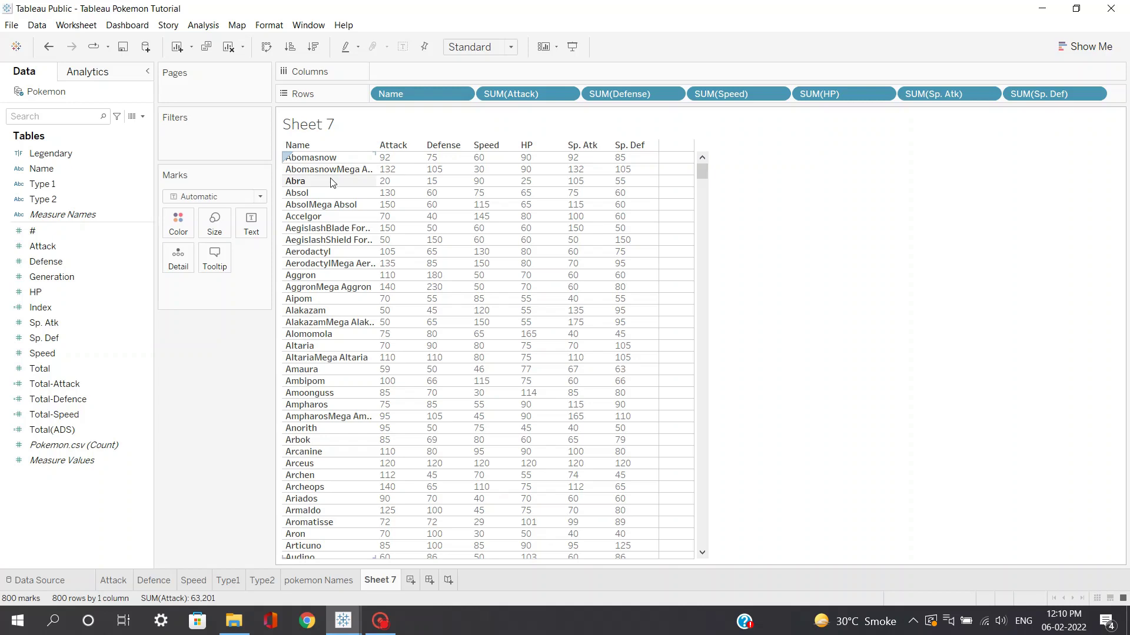
Step: Sort the Name field in the rows by the sum of the Total field in descending order
click(463, 95)
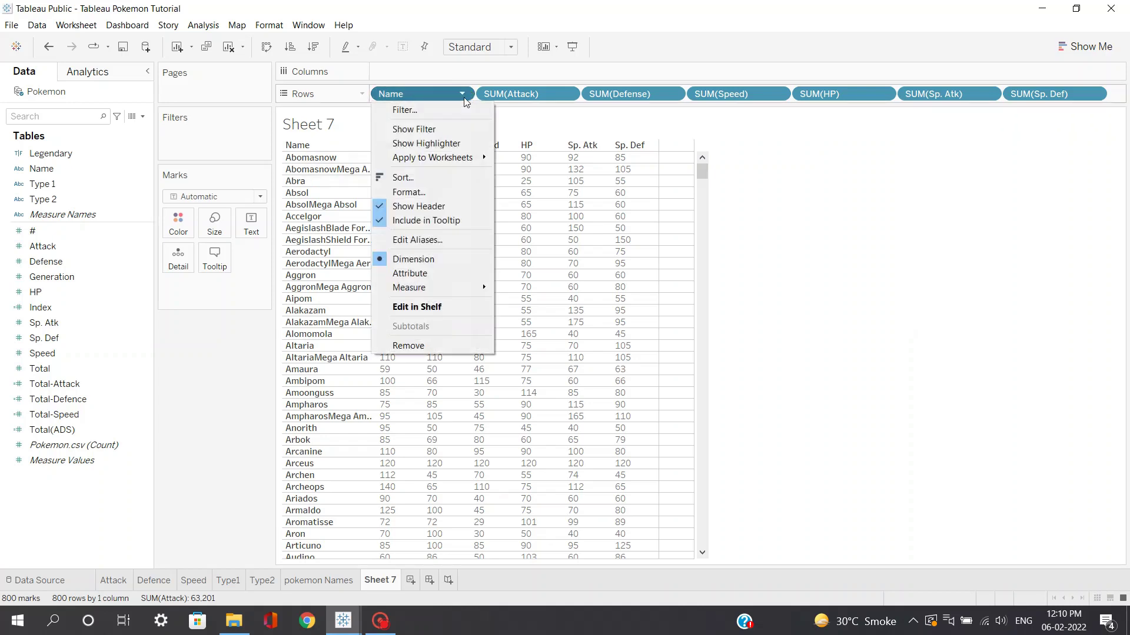
click(430, 177)
click(510, 267)
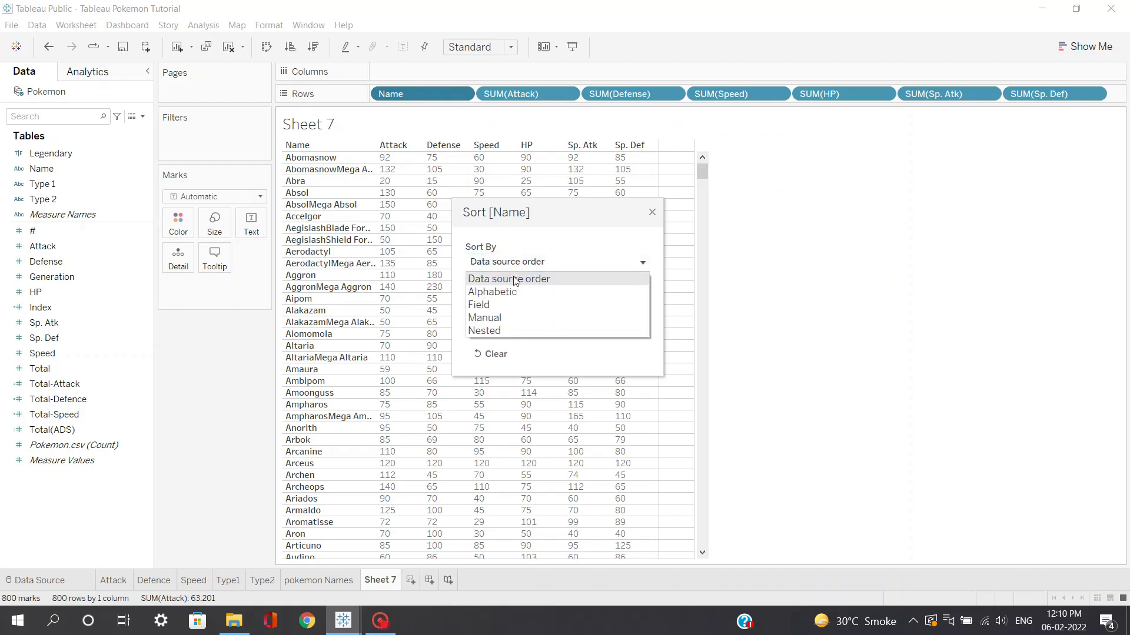
click(509, 302)
click(520, 363)
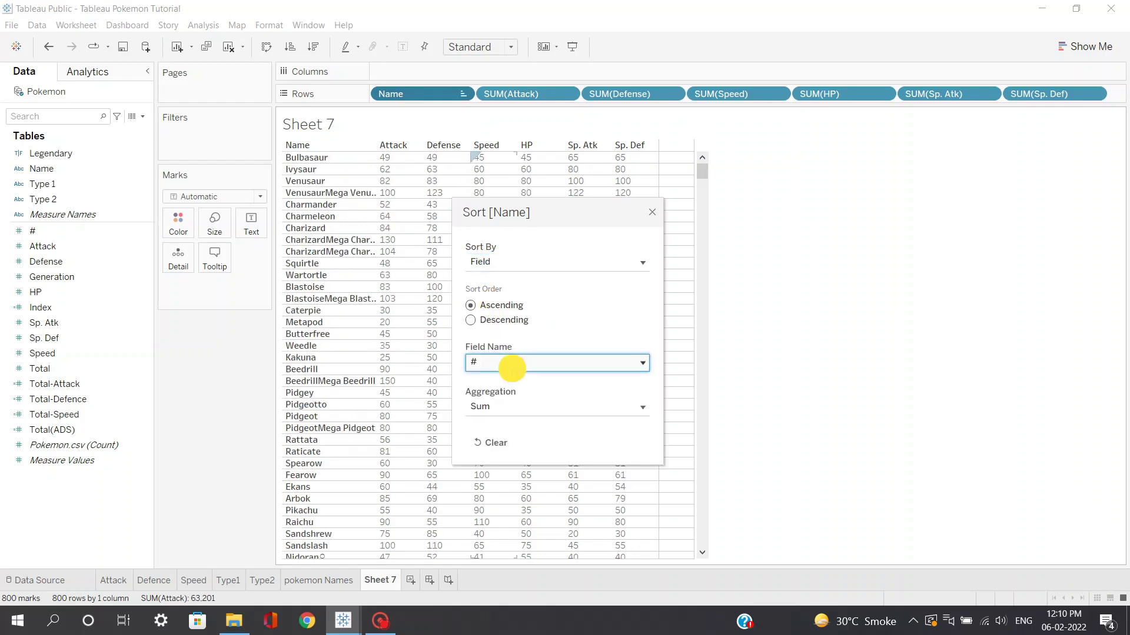
drag(642, 448, 643, 469)
click(524, 516)
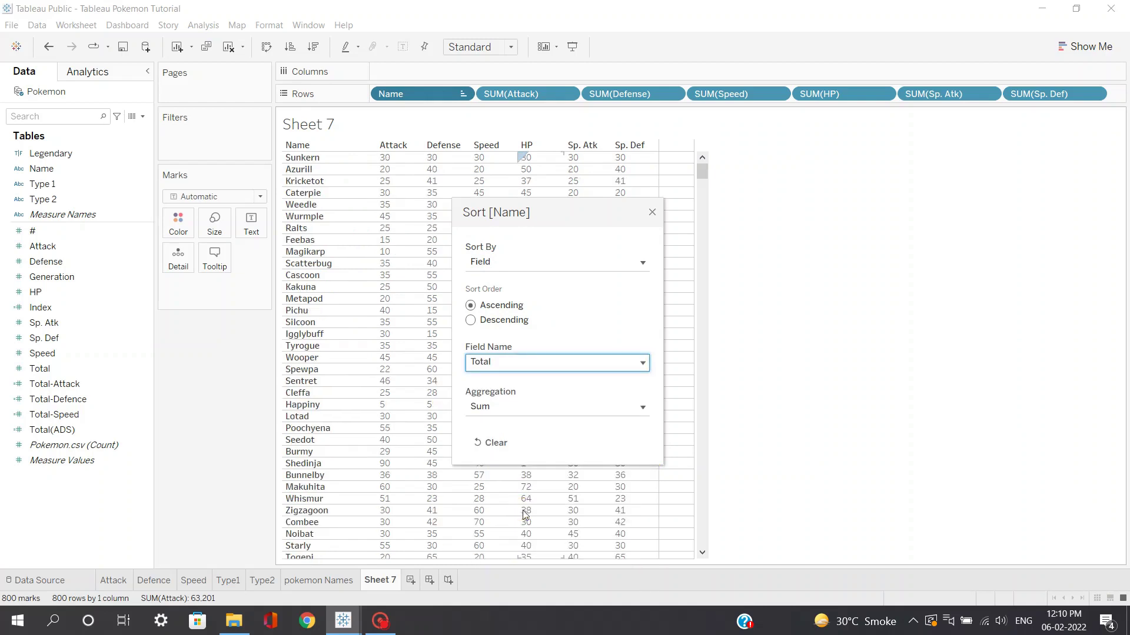
click(490, 325)
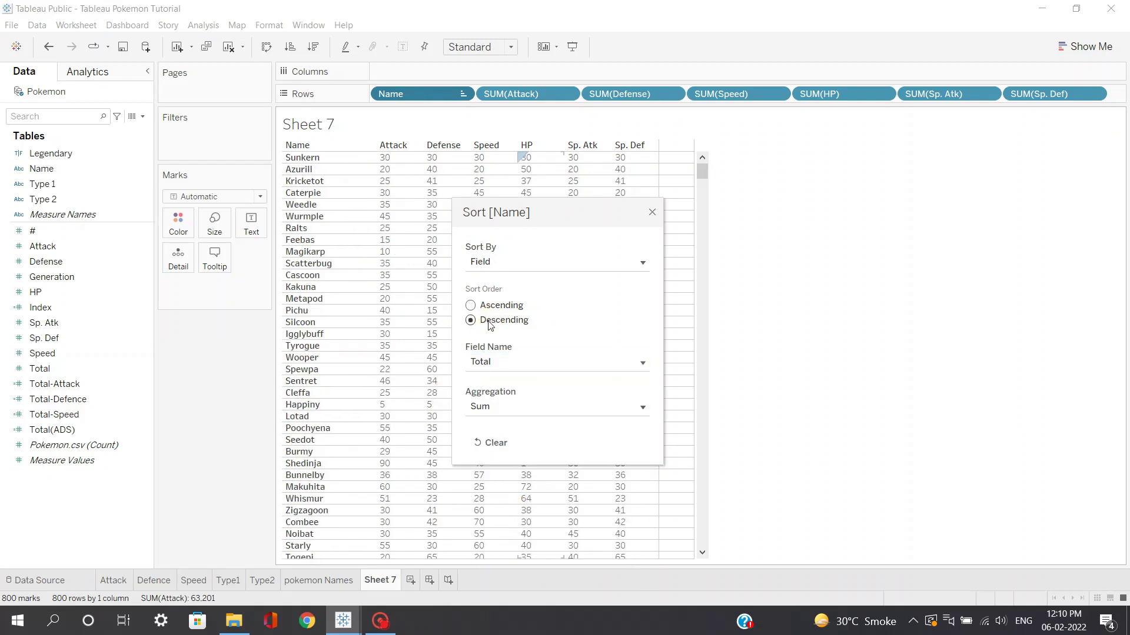
click(652, 214)
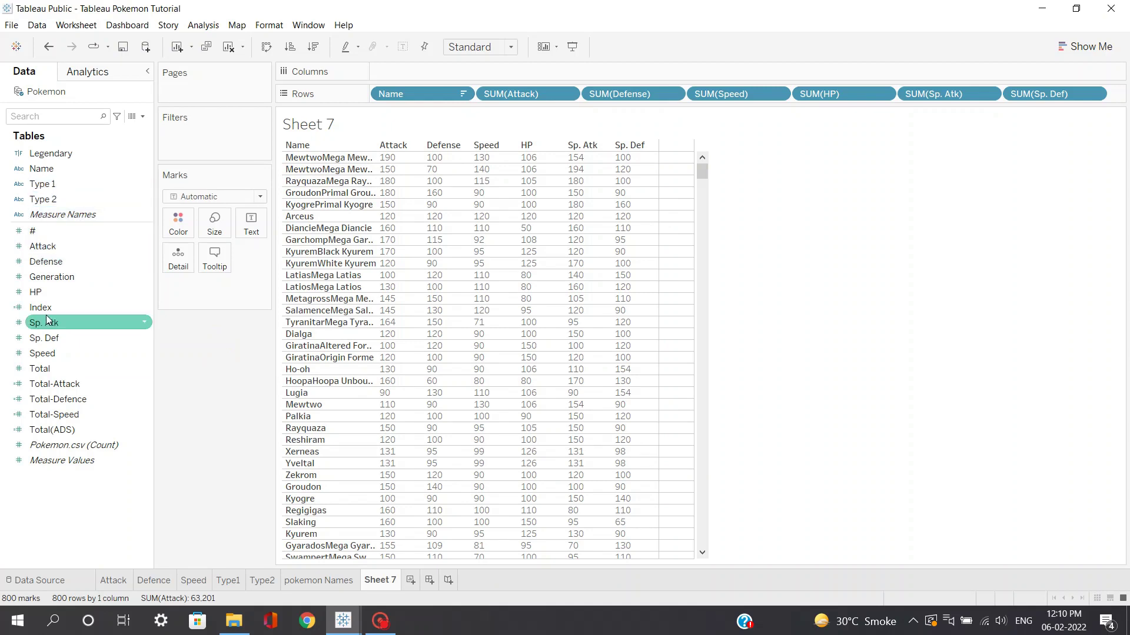
Step: Filter Sheet 7 by Index with a range of values from 1 to 15
drag(42, 307, 182, 144)
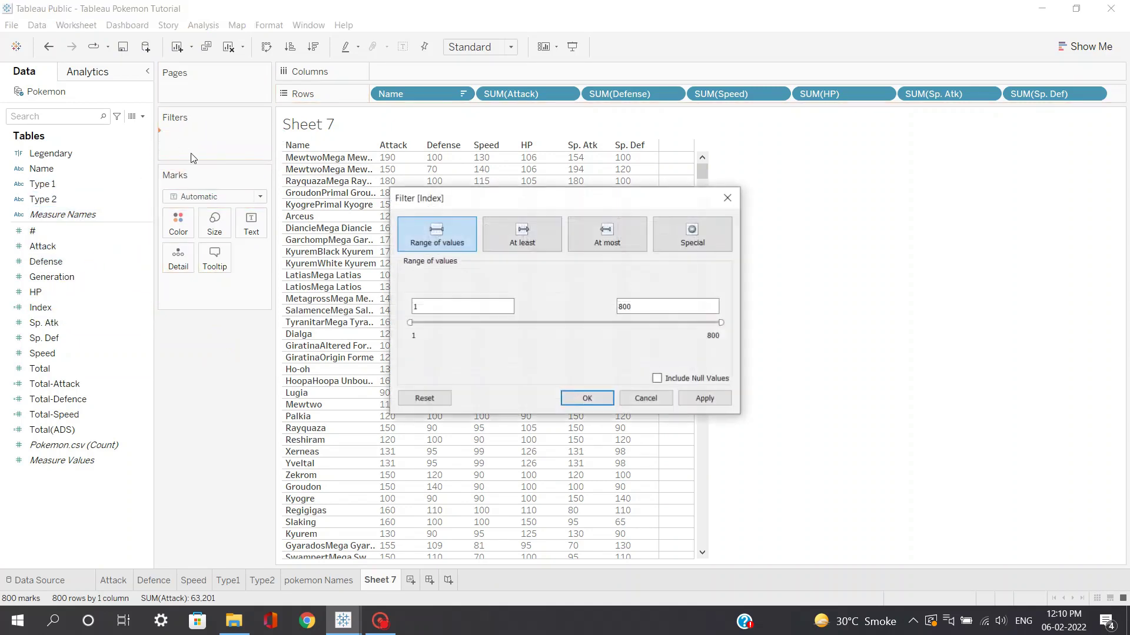
double_click(655, 305)
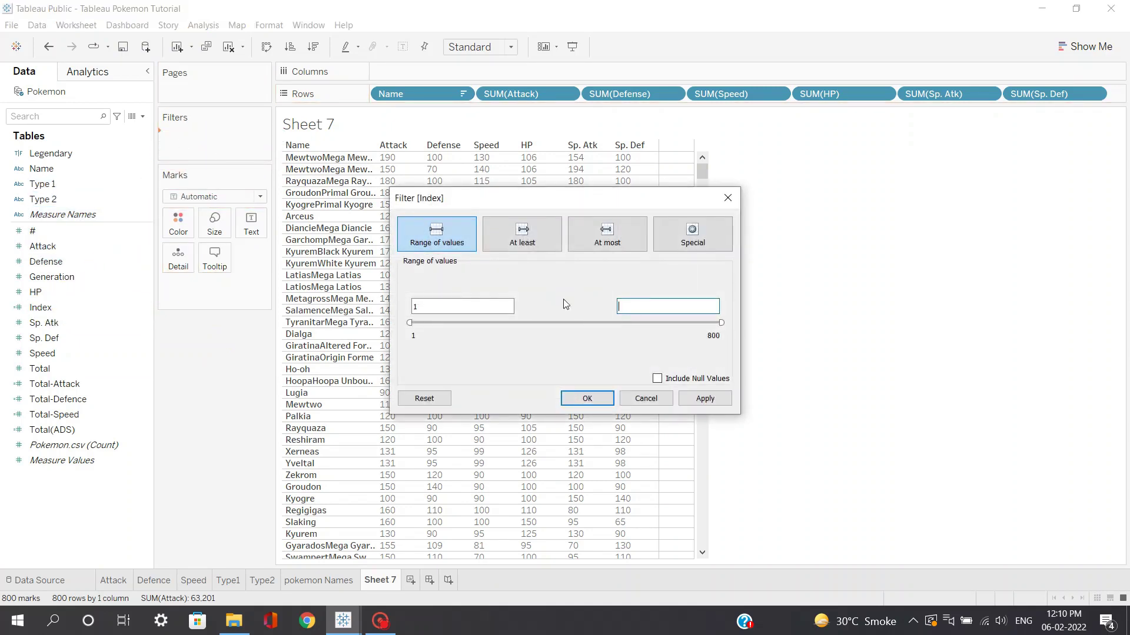
text(15)
click(706, 398)
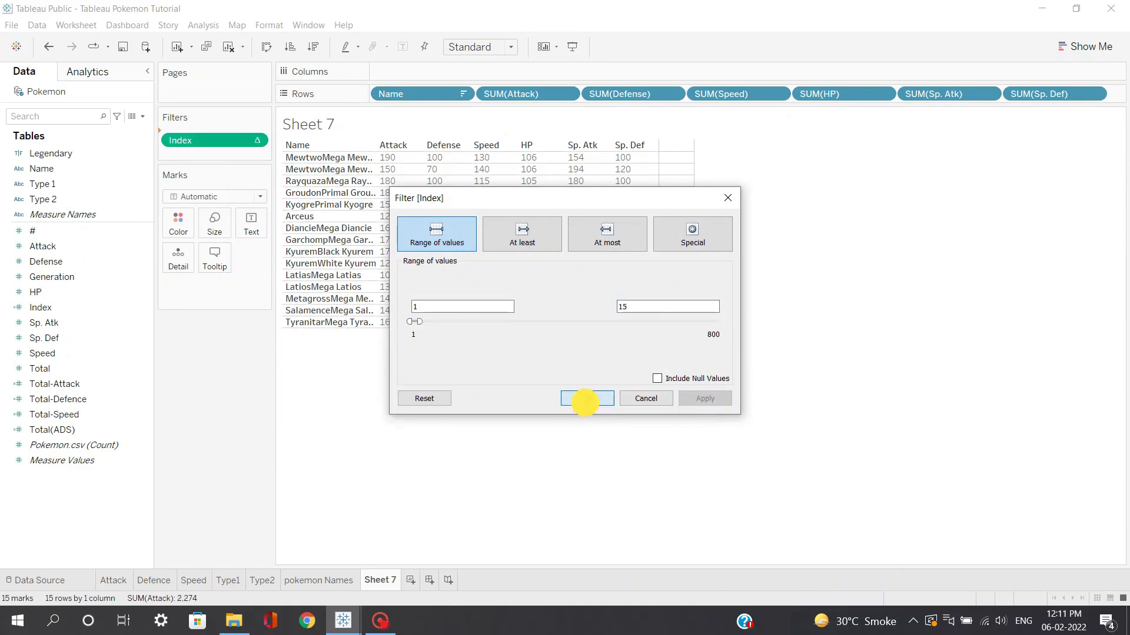
click(586, 398)
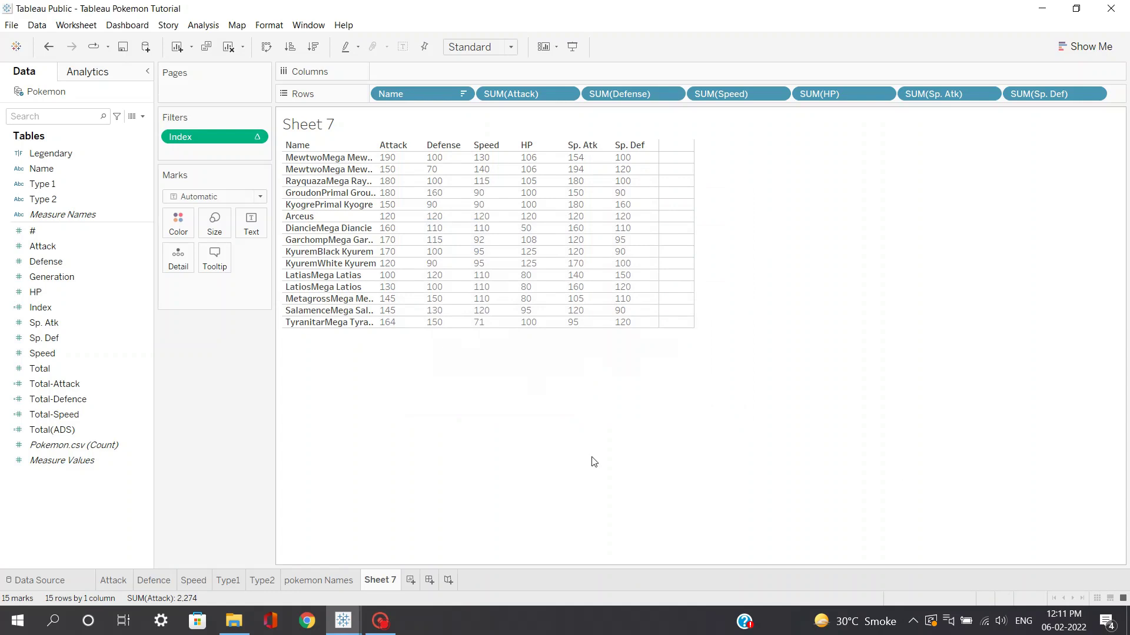
Step: Fit the stats table of Sheet 7 to Entire View
click(497, 48)
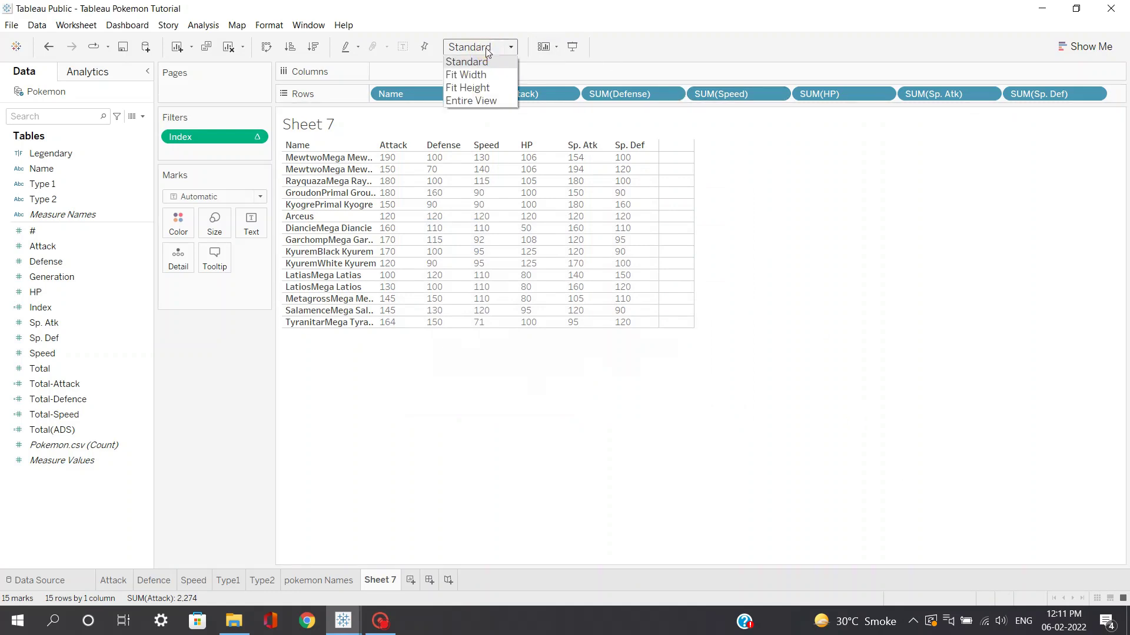
click(494, 102)
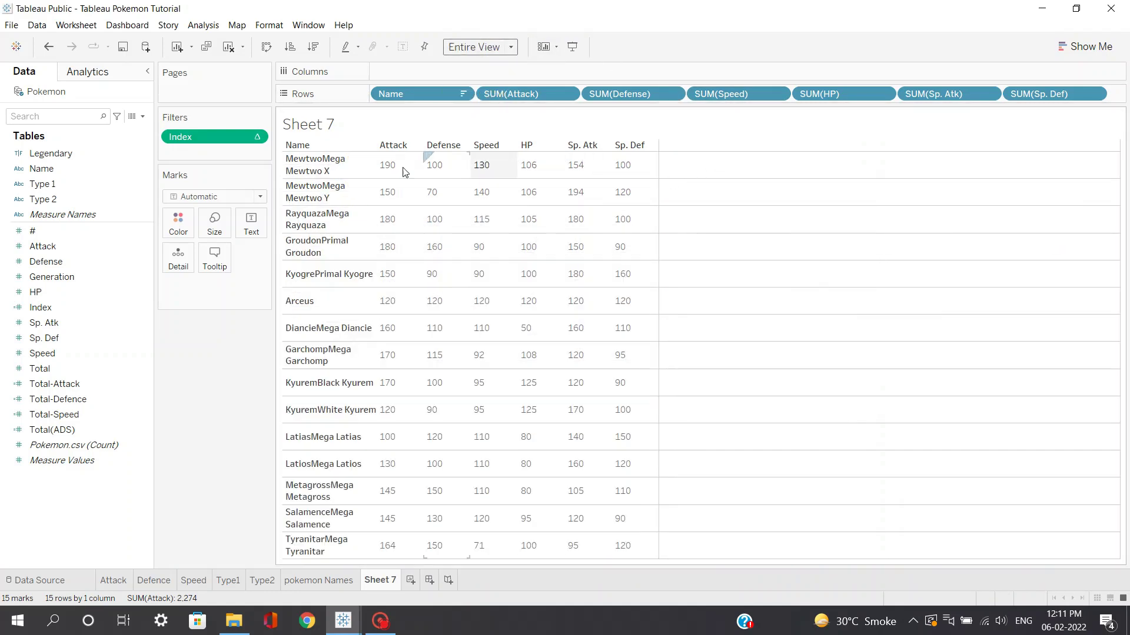
drag(376, 168, 534, 167)
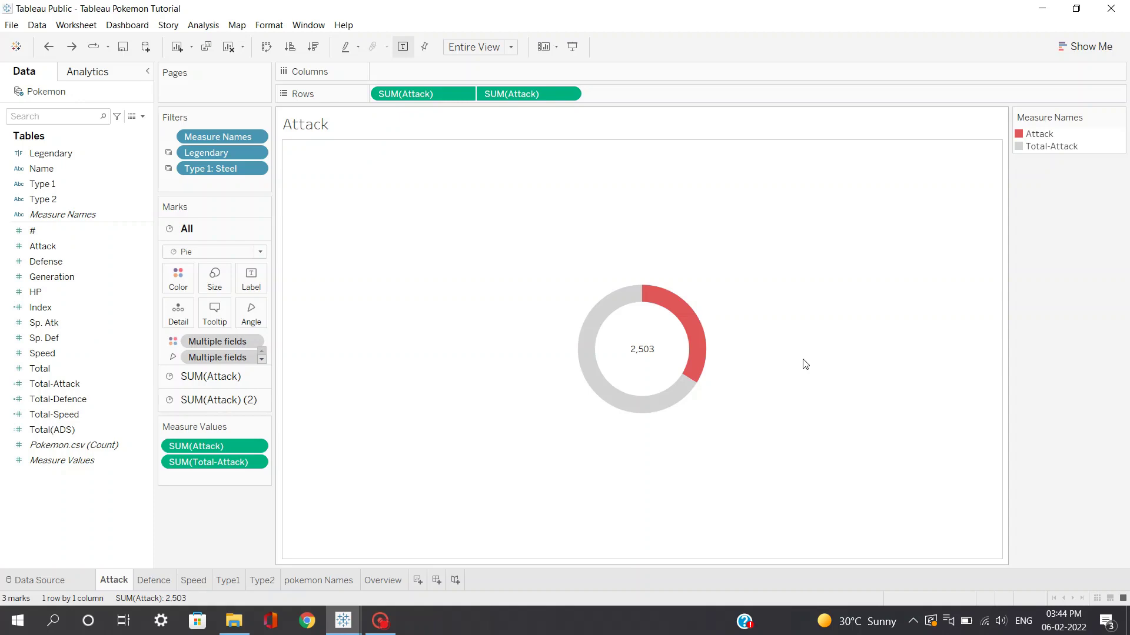
Step: Create a new dashboard and set its size to Automatic
click(436, 581)
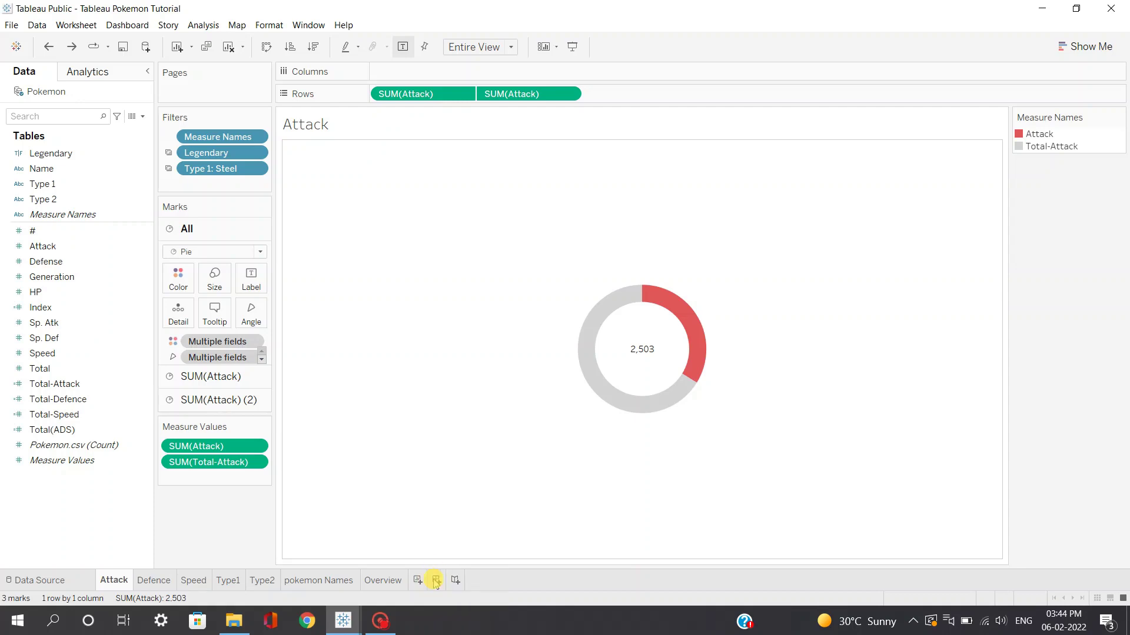
click(69, 172)
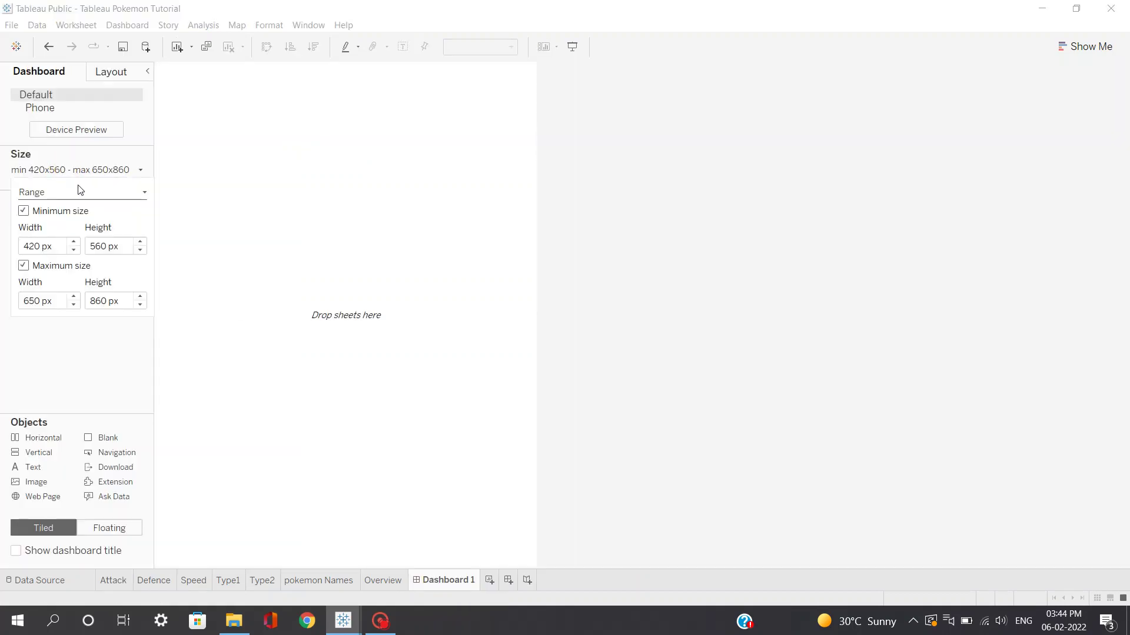
click(80, 194)
click(65, 219)
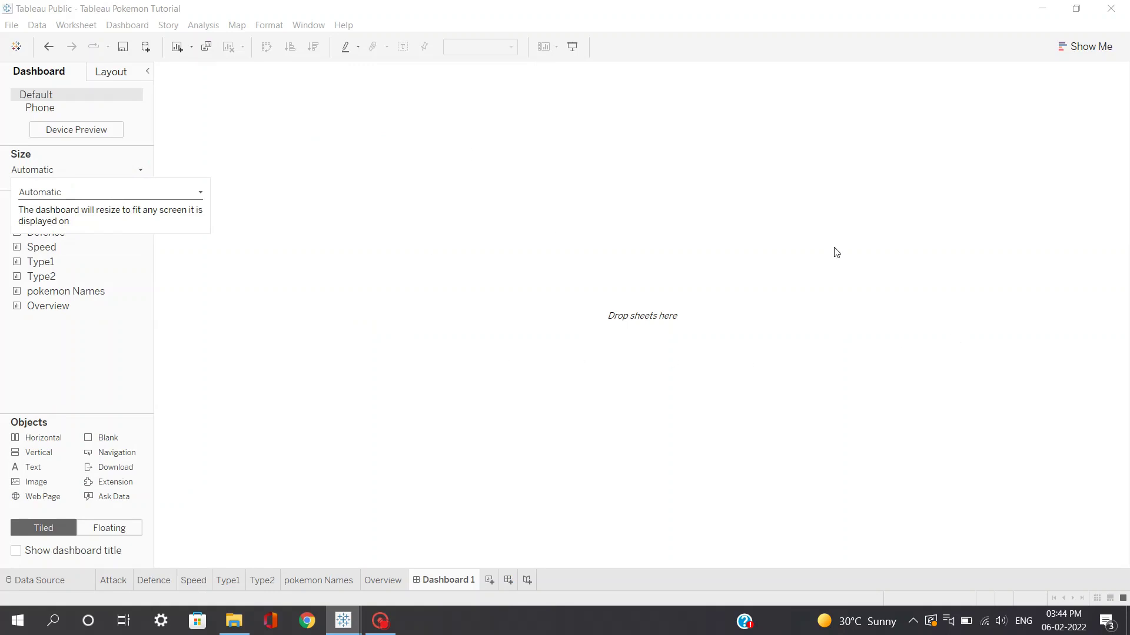
click(124, 366)
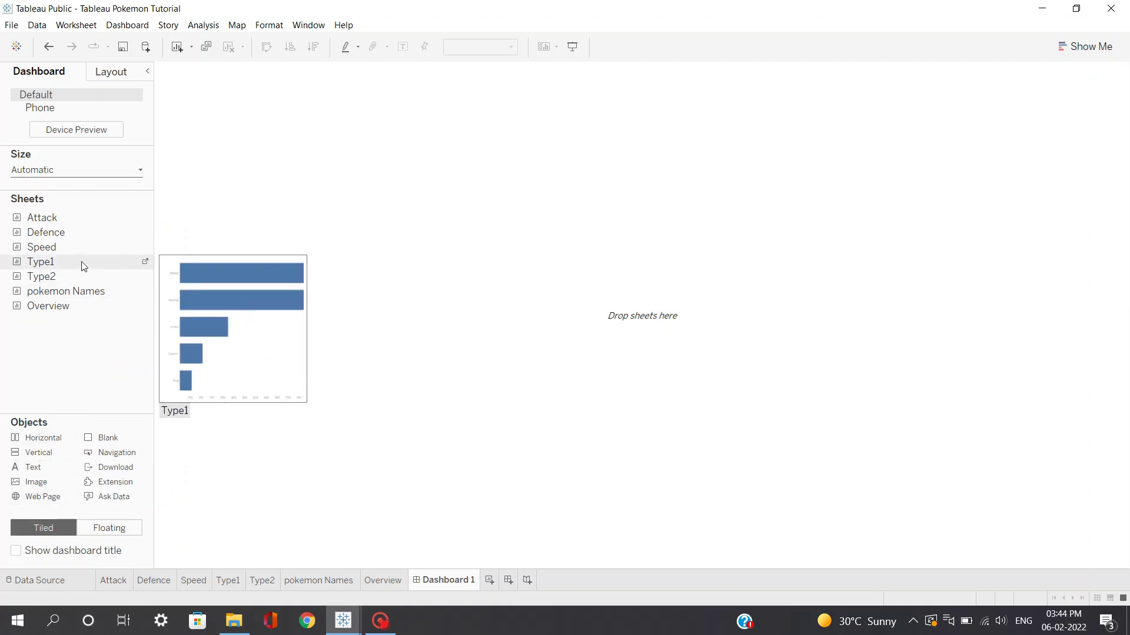
Step: Place the pokemon Names, Type1 and Type2 sheets side by side on the dashboard, with Overview beneath pokemon Names
drag(67, 290, 262, 293)
drag(60, 259, 689, 318)
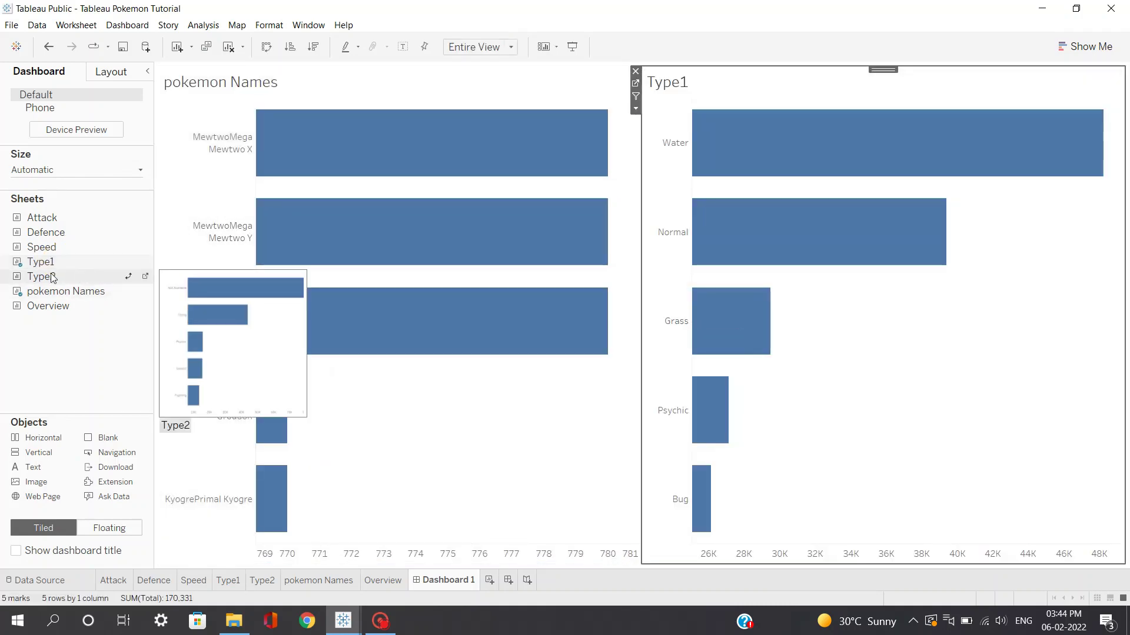
drag(52, 278, 964, 353)
drag(44, 302, 535, 479)
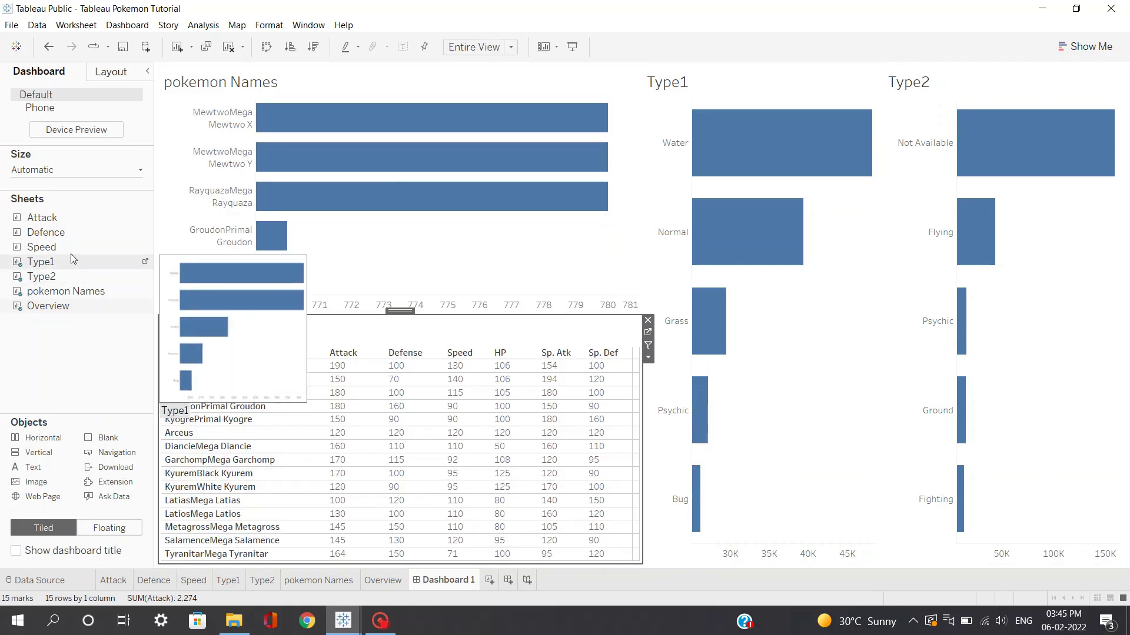
Step: Add the Attack sheet beneath Type1 and Defence beneath Type2, and remove the Measure Names legend container
mouse_move(72, 226)
mouse_down()
mouse_move(182, 222)
mouse_move(669, 390)
mouse_move(719, 469)
mouse_up()
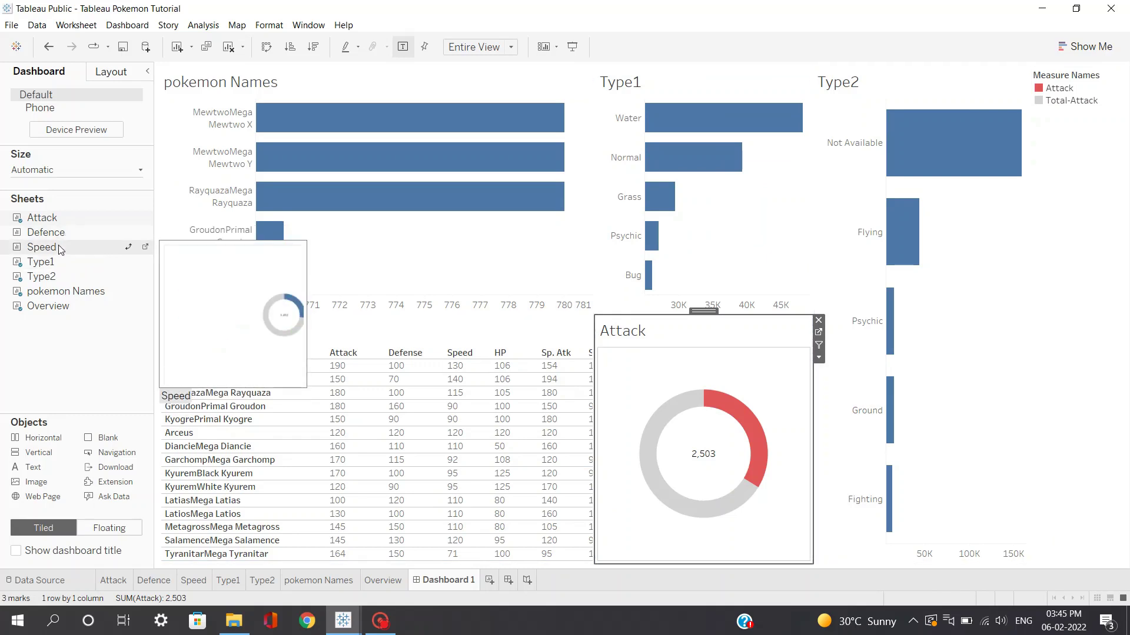
drag(90, 232, 878, 441)
click(1035, 127)
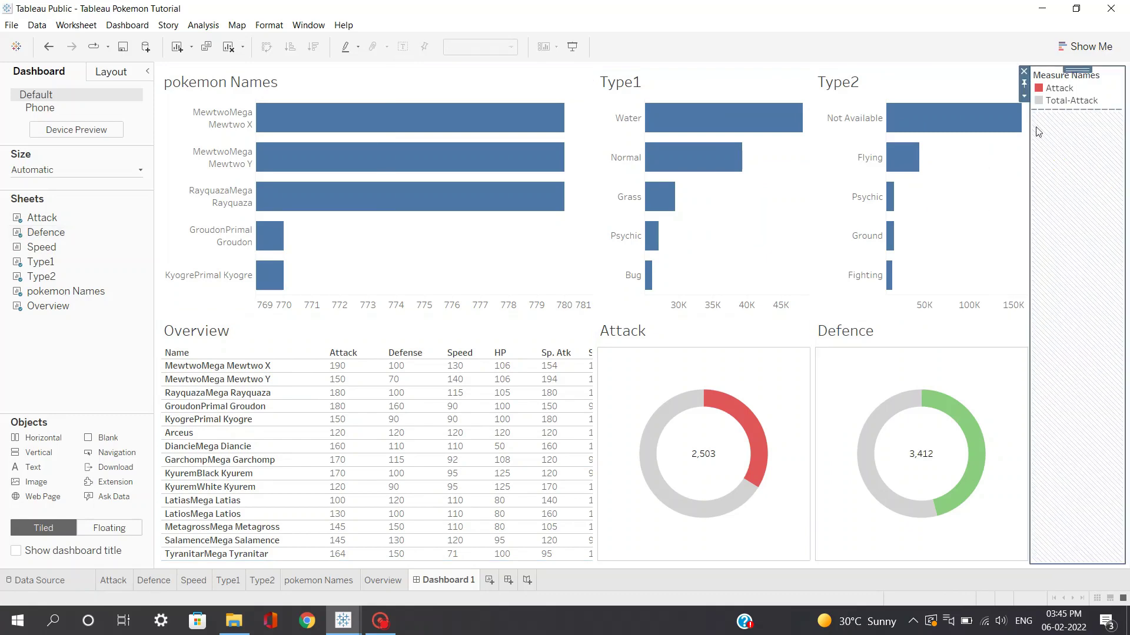
click(1025, 70)
click(596, 340)
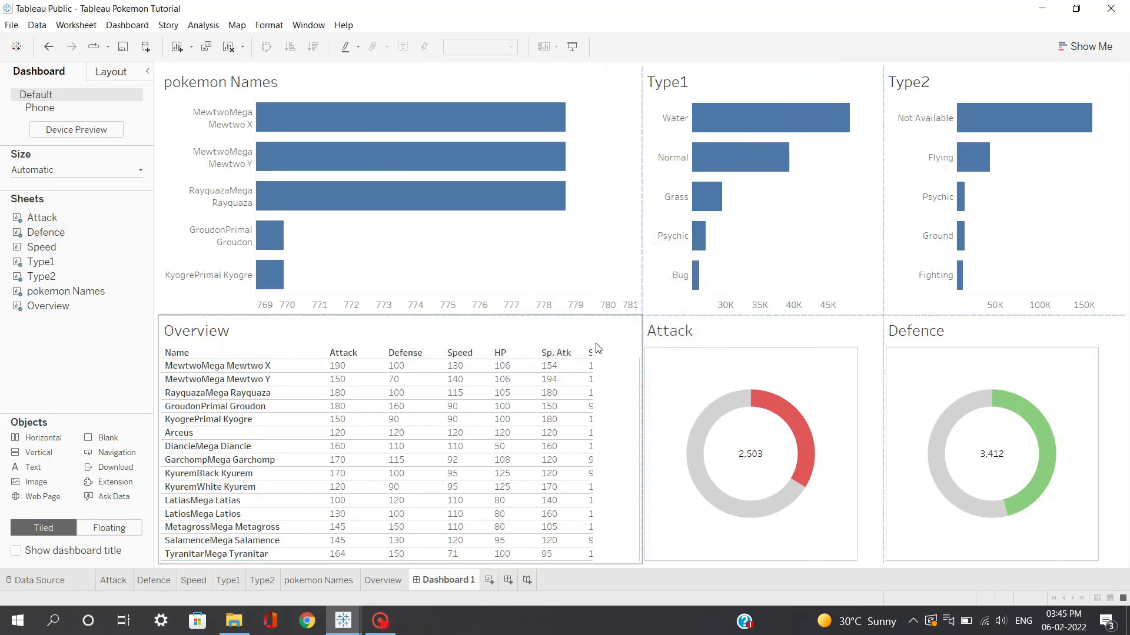
Step: Add the Speed sheet beside Defence and delete the legend container that comes with it
mouse_move(40, 247)
mouse_down()
mouse_move(177, 257)
mouse_move(844, 423)
mouse_move(933, 462)
mouse_move(1040, 453)
mouse_up()
click(1024, 72)
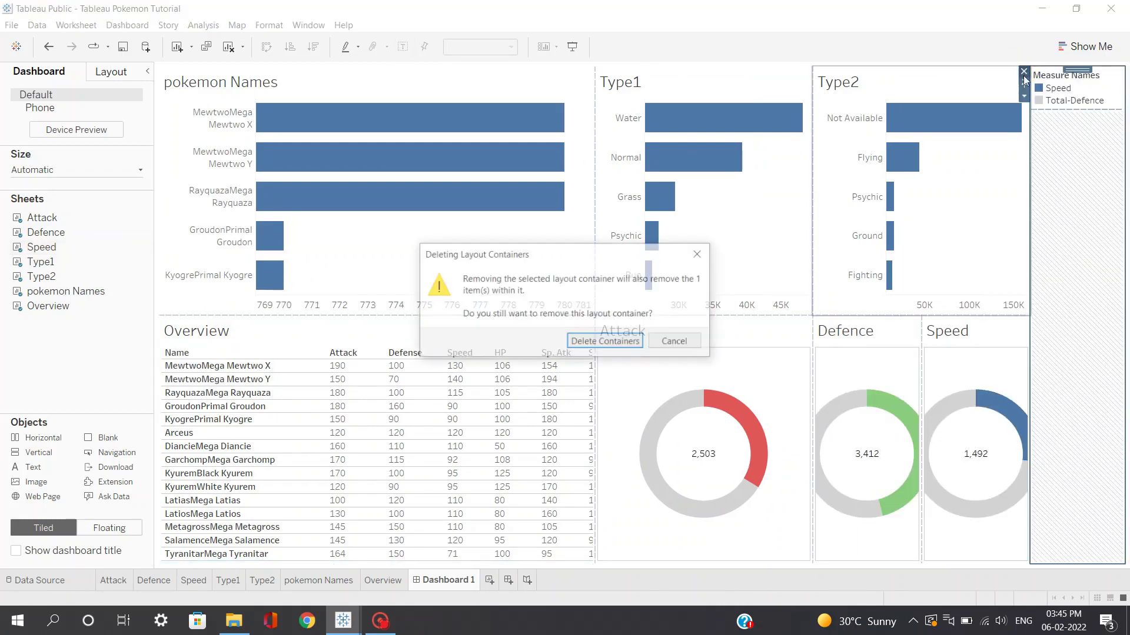
click(605, 338)
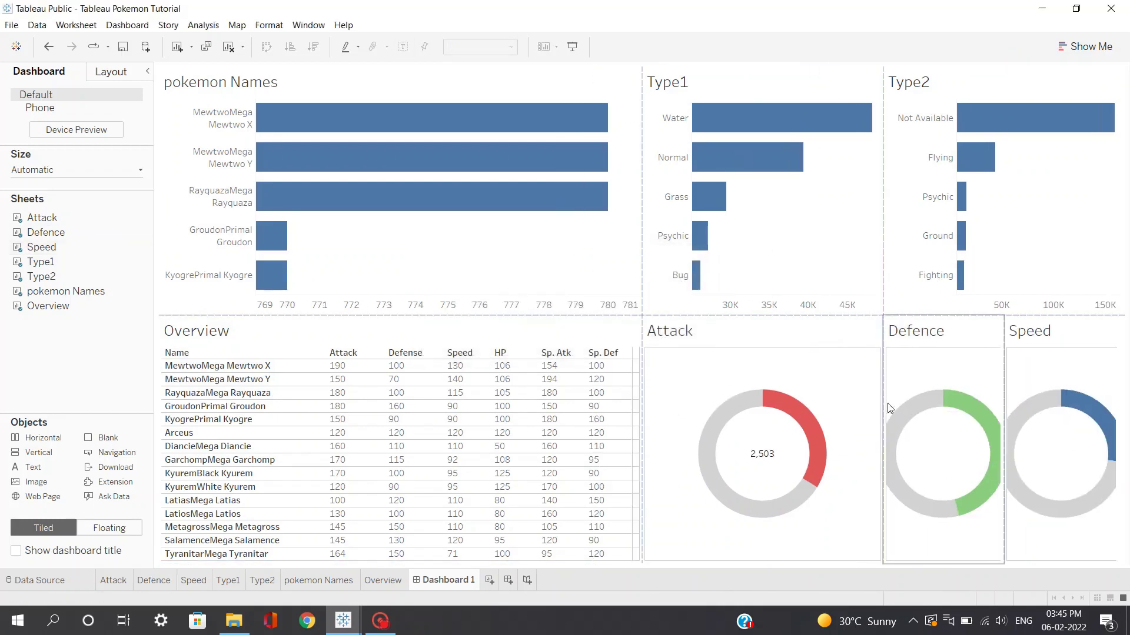
Step: Adjust the widths of the Attack, Defence and Speed sheets so that each donut chart fits fully
drag(882, 402, 809, 399)
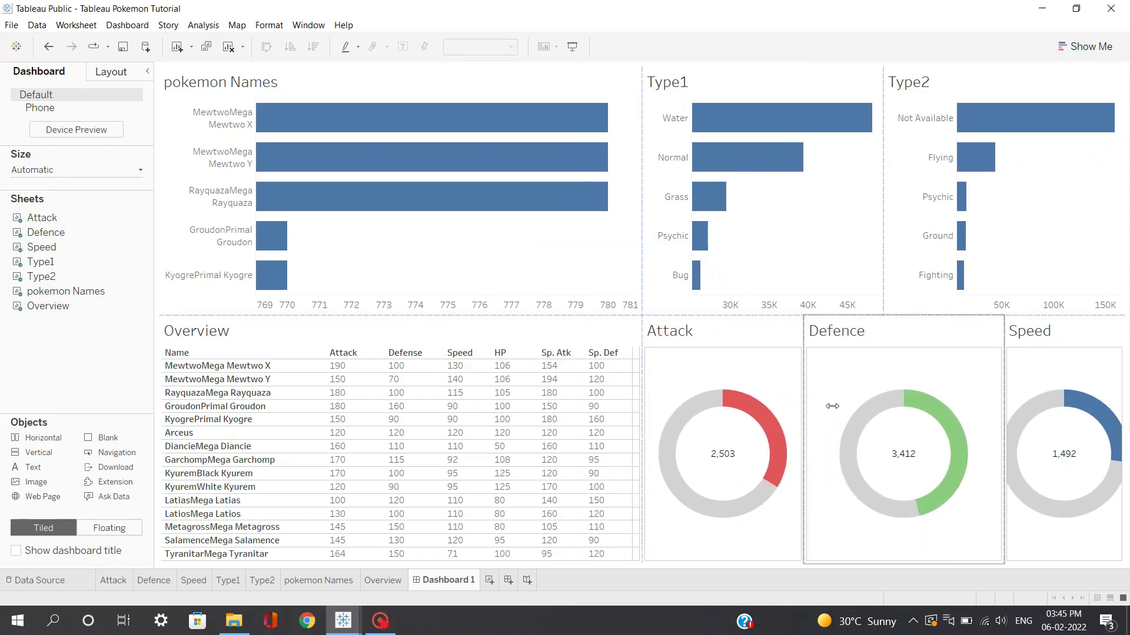
drag(1004, 398, 983, 396)
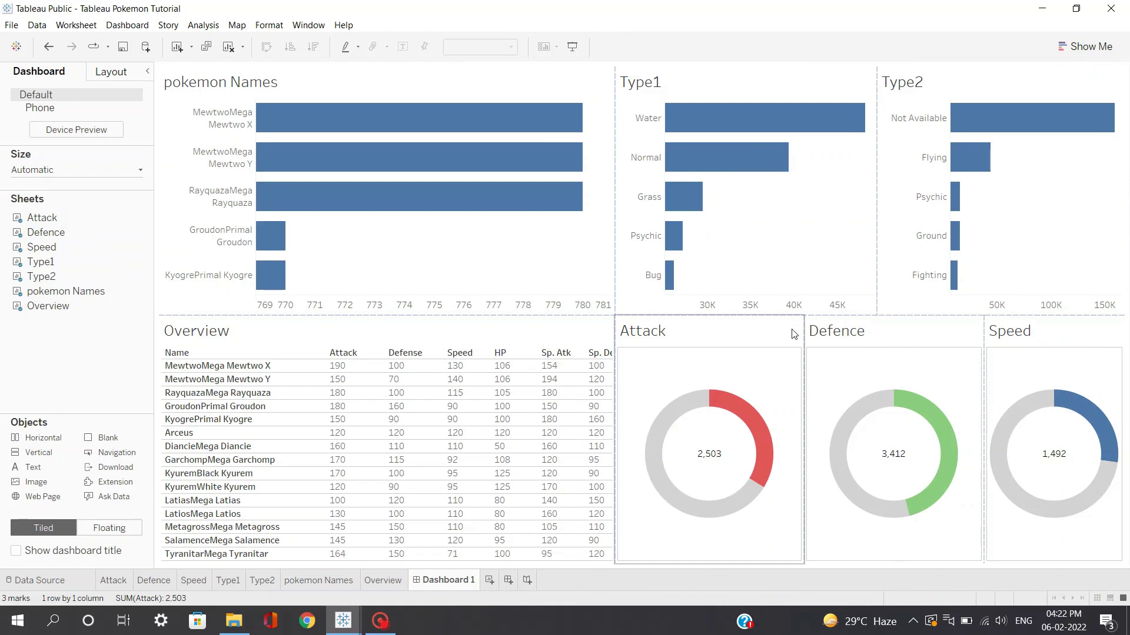
Step: Show the Legendary filter from the Attack sheet on the dashboard and make it a single-value dropdown
click(782, 334)
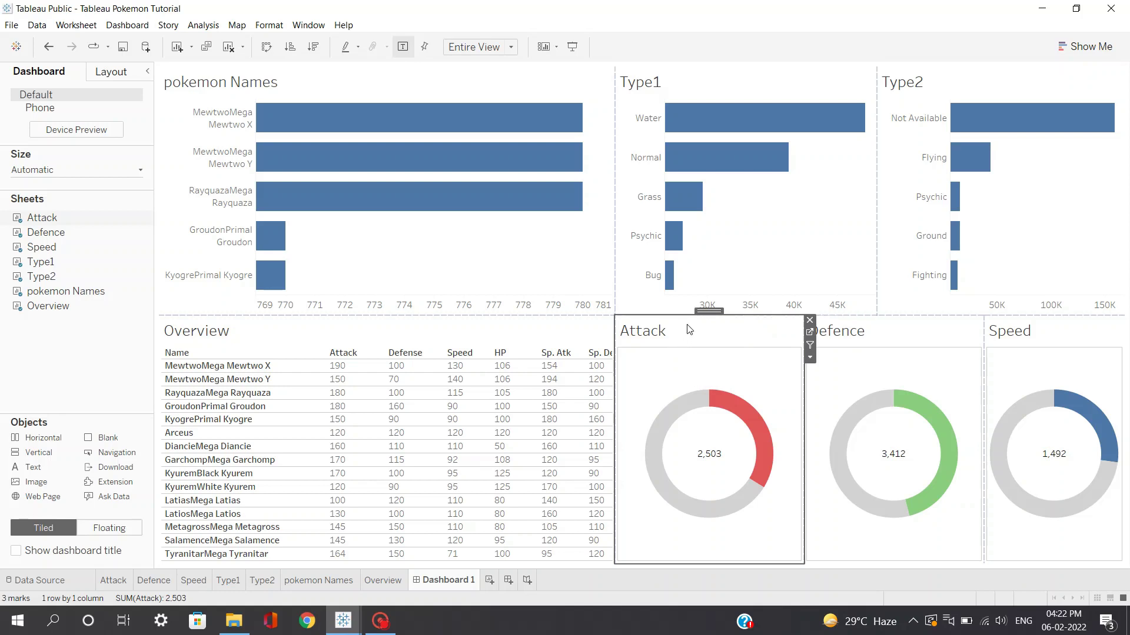
click(809, 357)
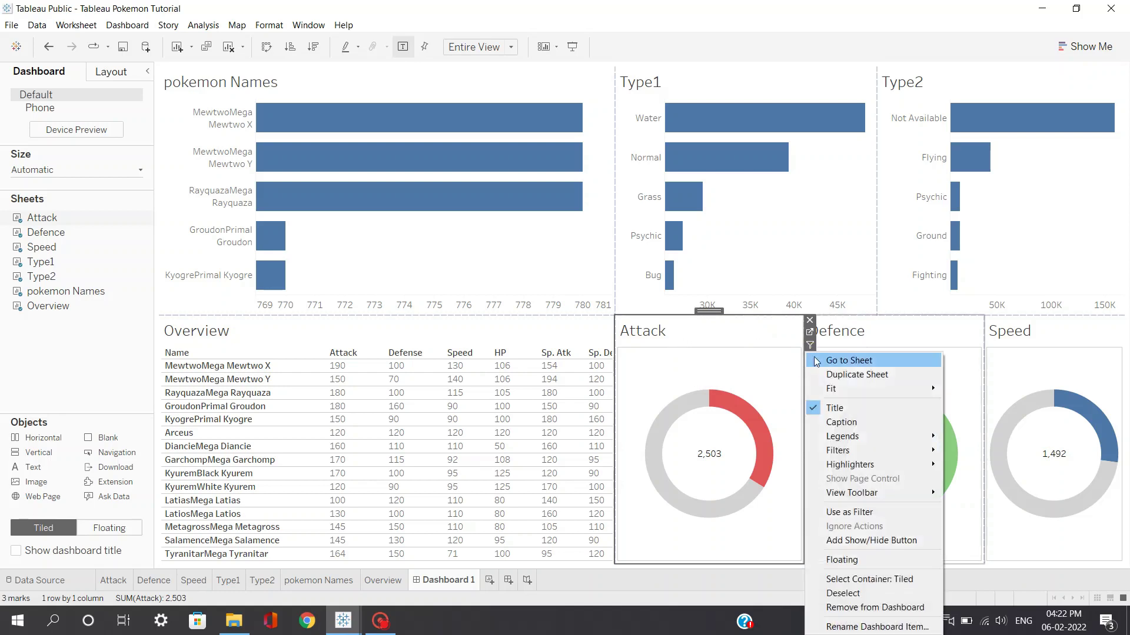
mouse_move(839, 453)
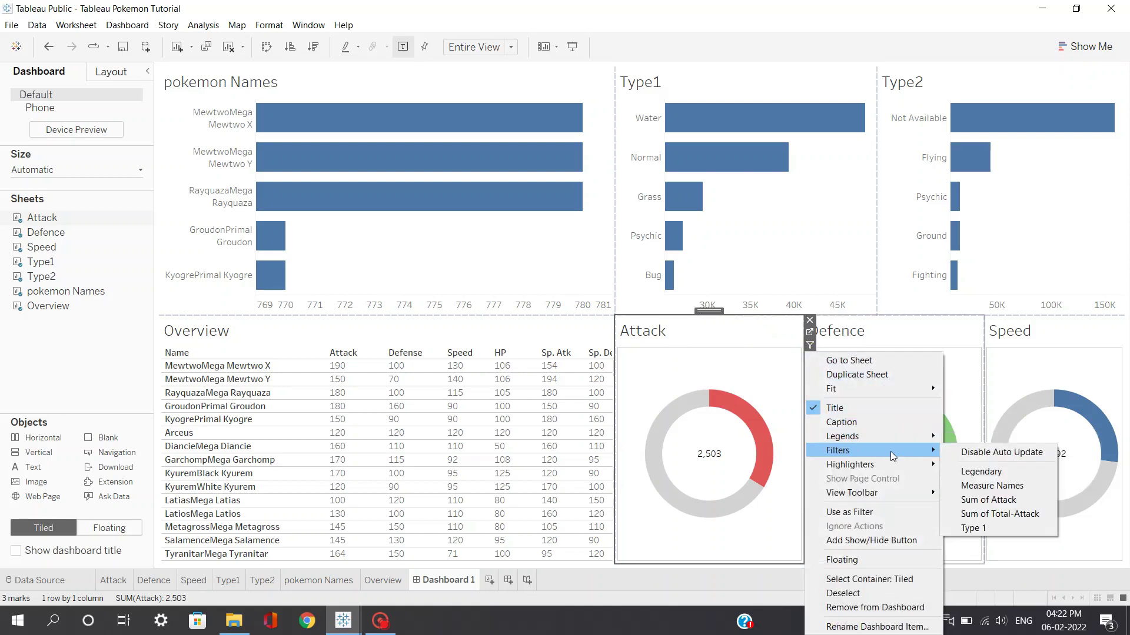
click(981, 473)
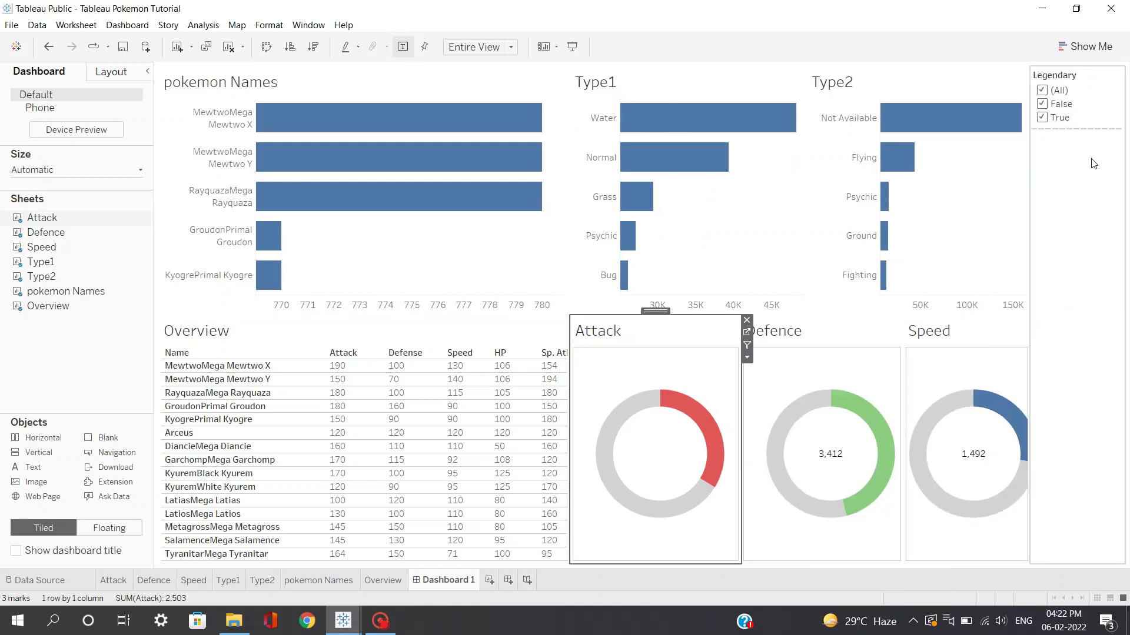
click(1089, 124)
click(1025, 96)
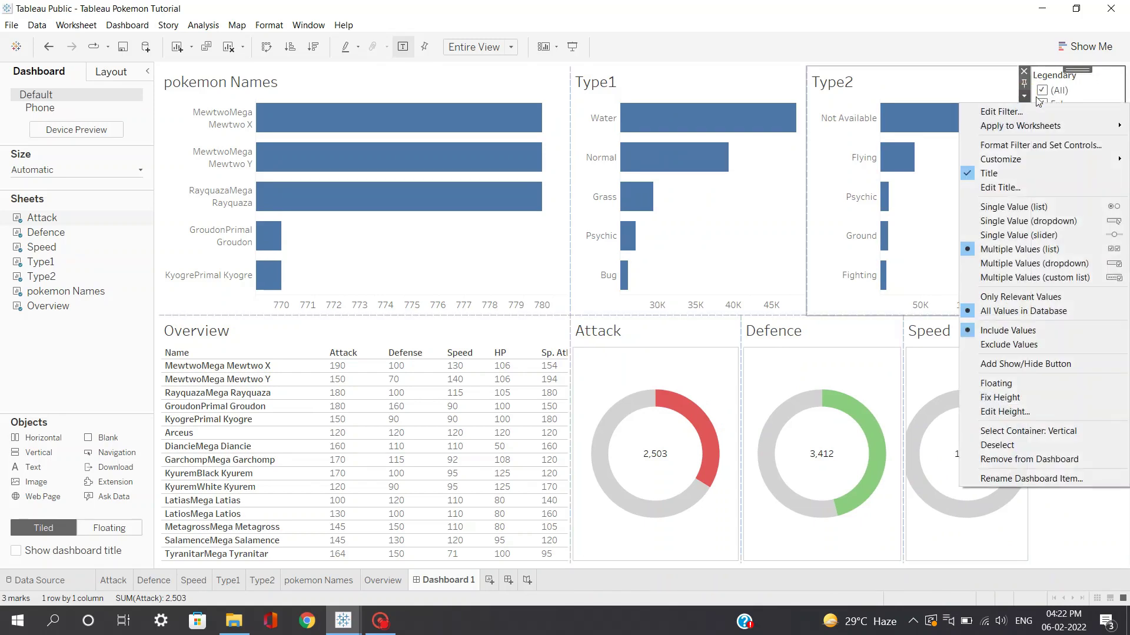
click(1069, 221)
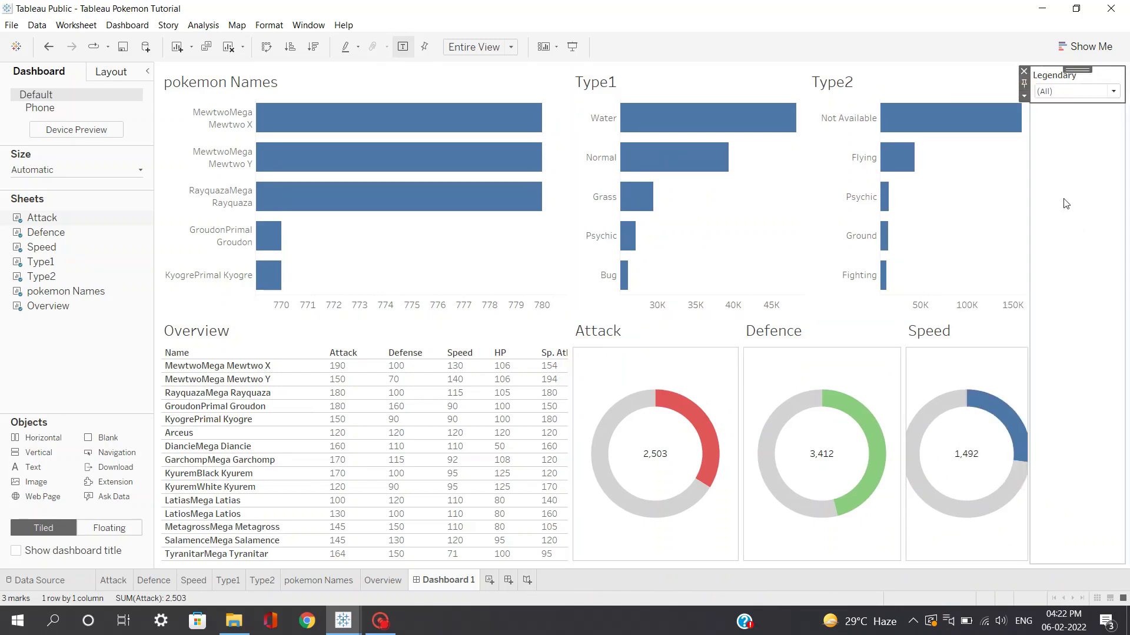
click(1074, 92)
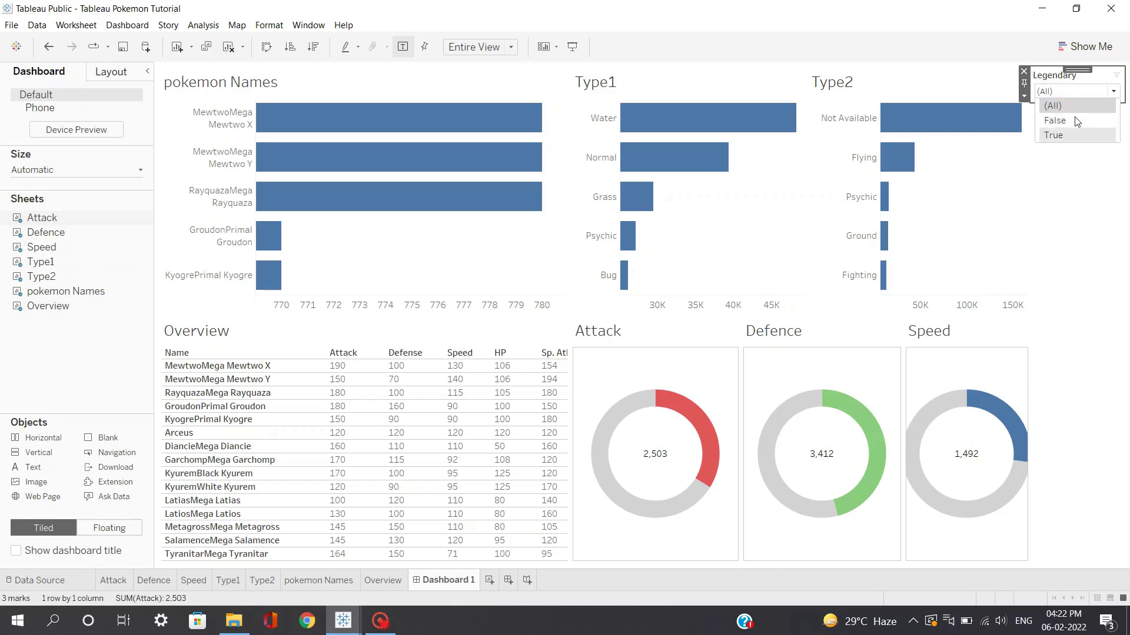
click(1072, 76)
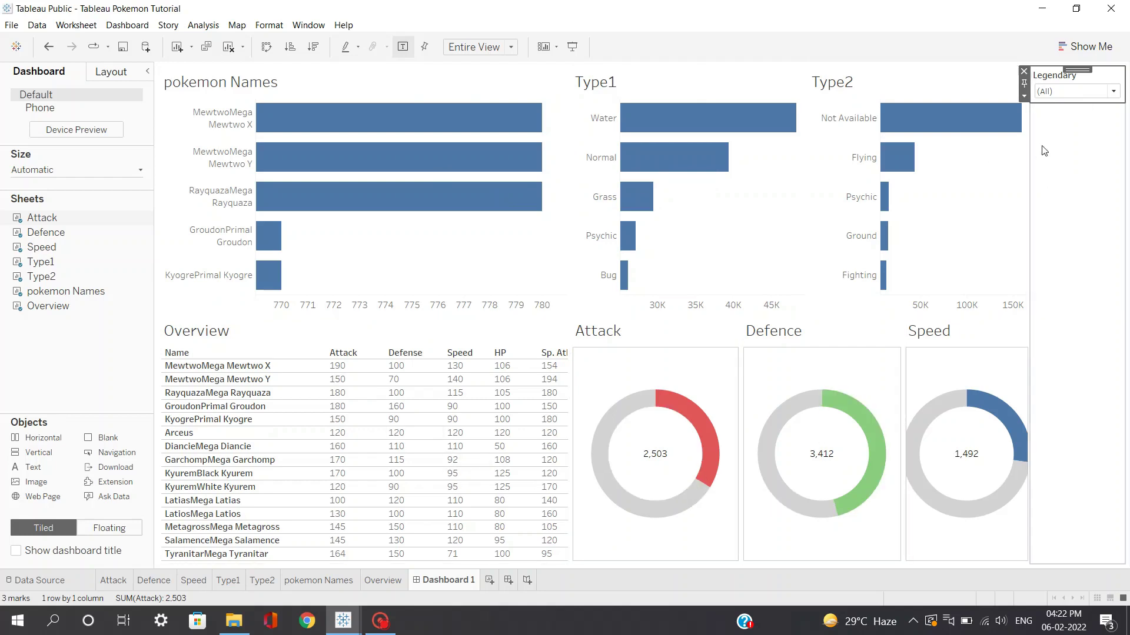
Step: Apply the Legendary filter to all worksheets on the dashboard
click(1025, 97)
mouse_move(1013, 124)
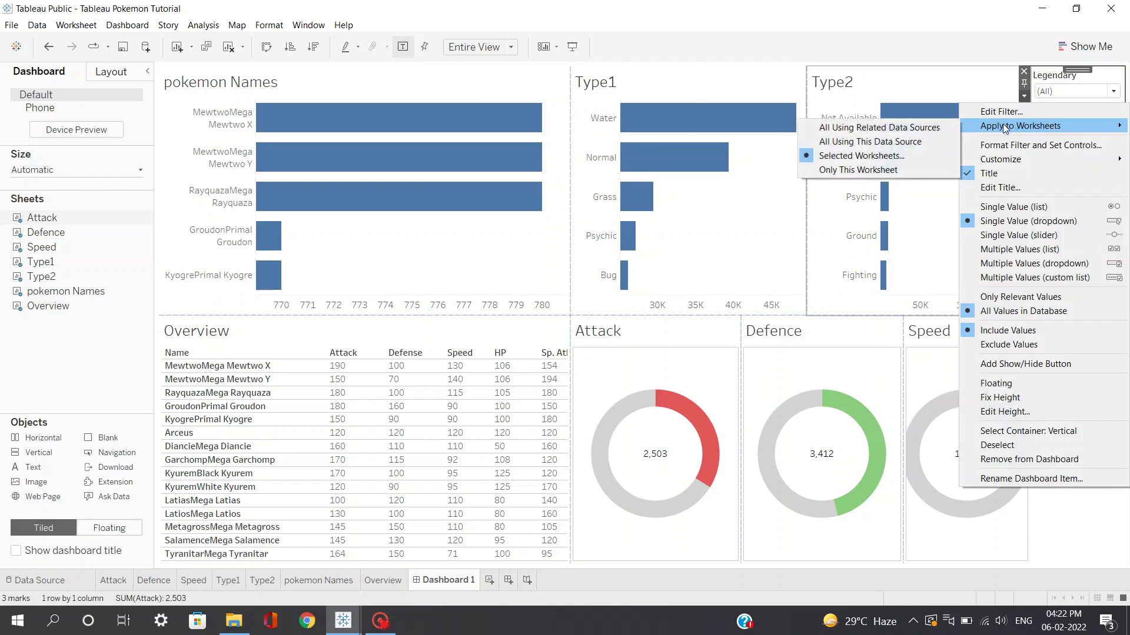
click(830, 156)
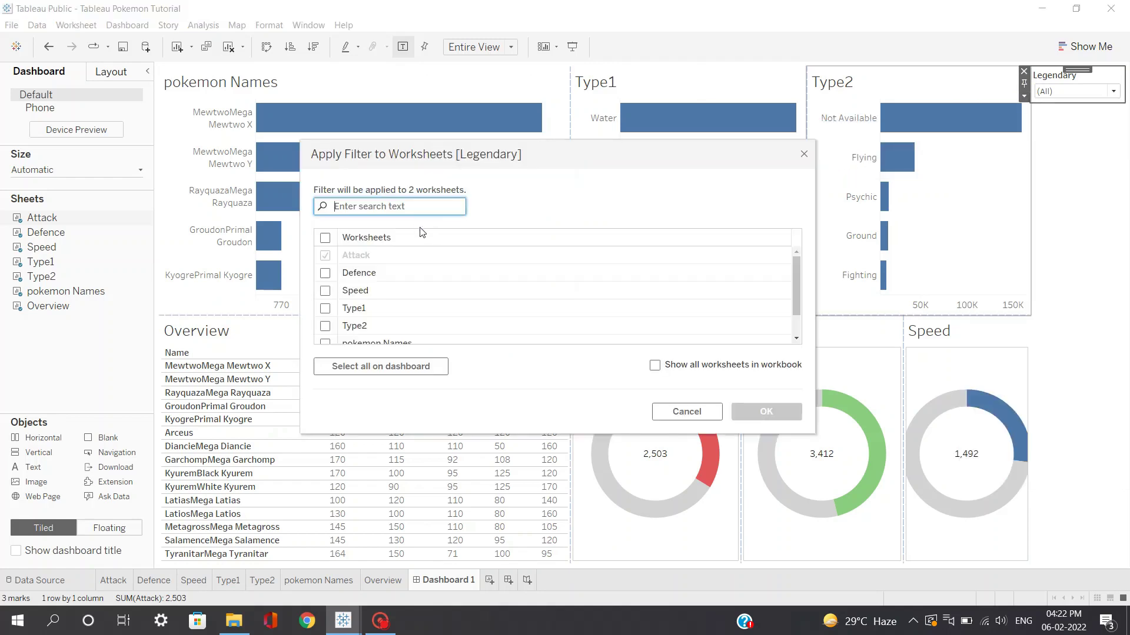
click(390, 369)
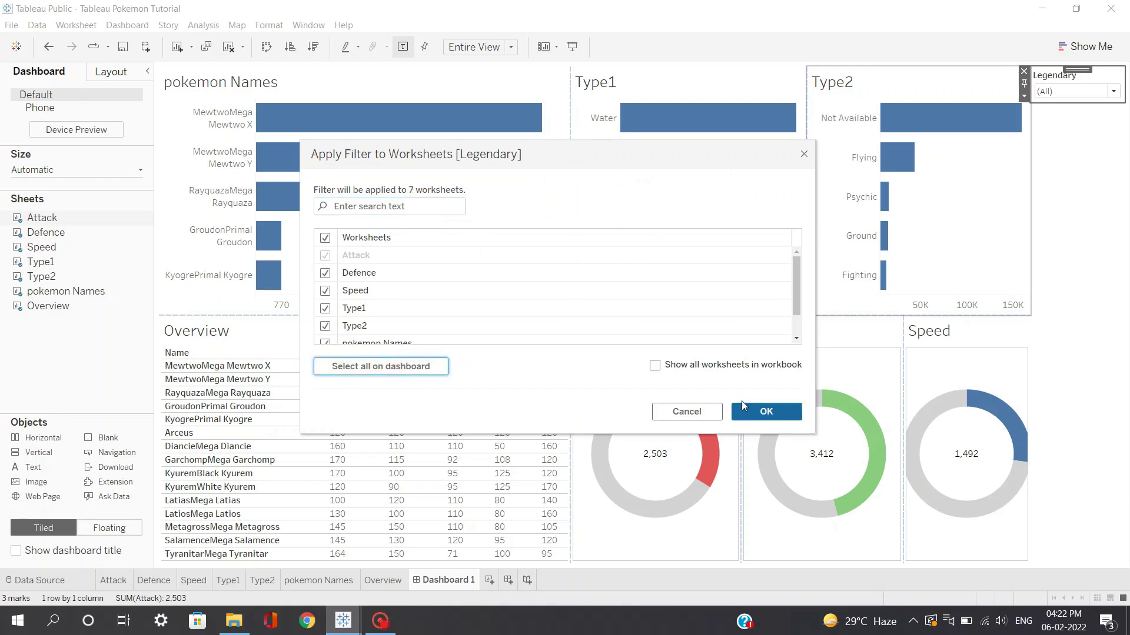
click(749, 414)
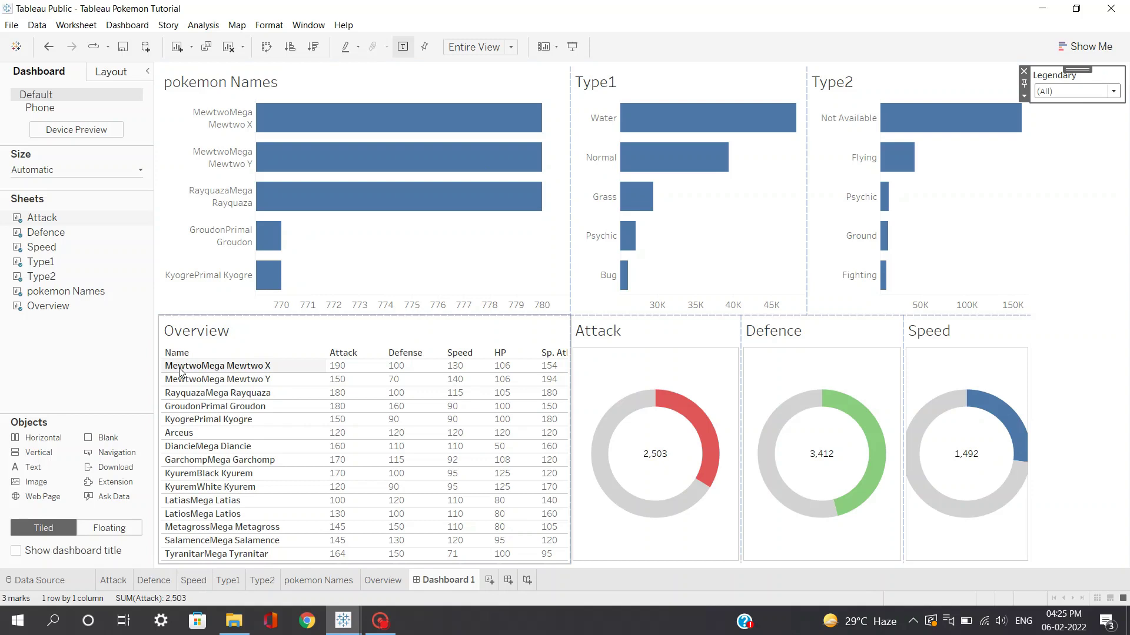
Step: Set the dashboard's Legendary filter to False
click(1090, 92)
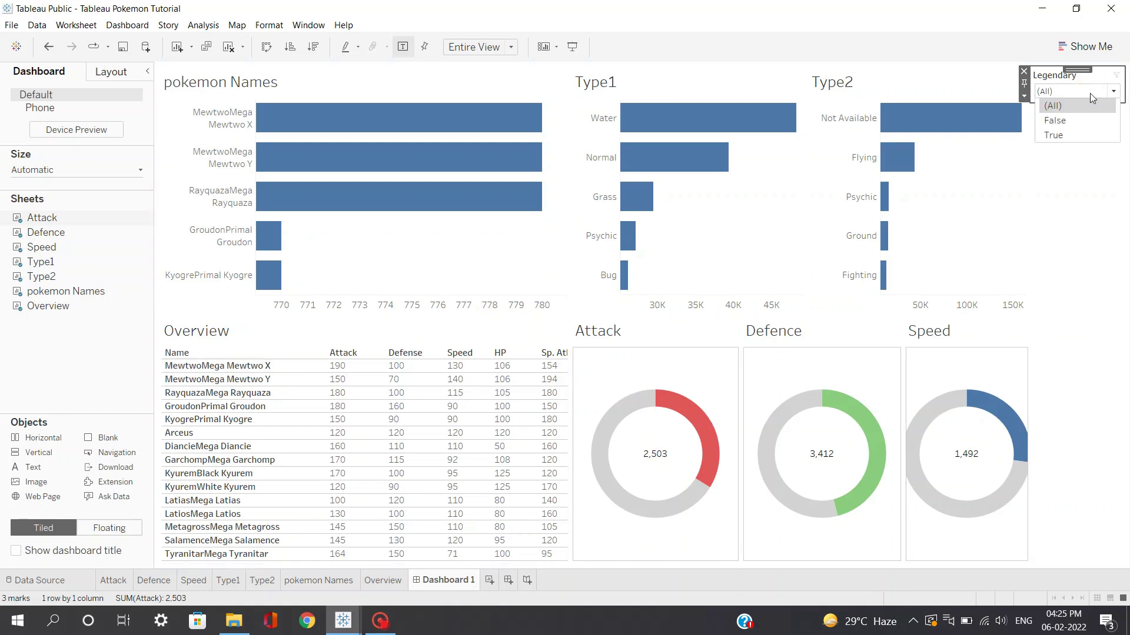
click(1064, 122)
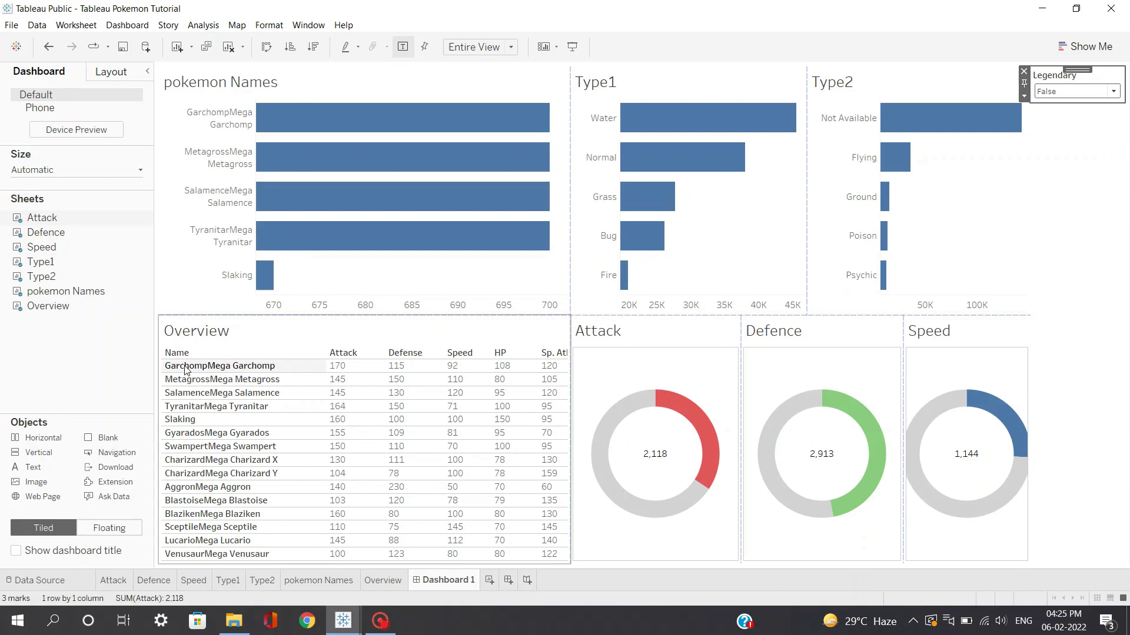
click(1082, 260)
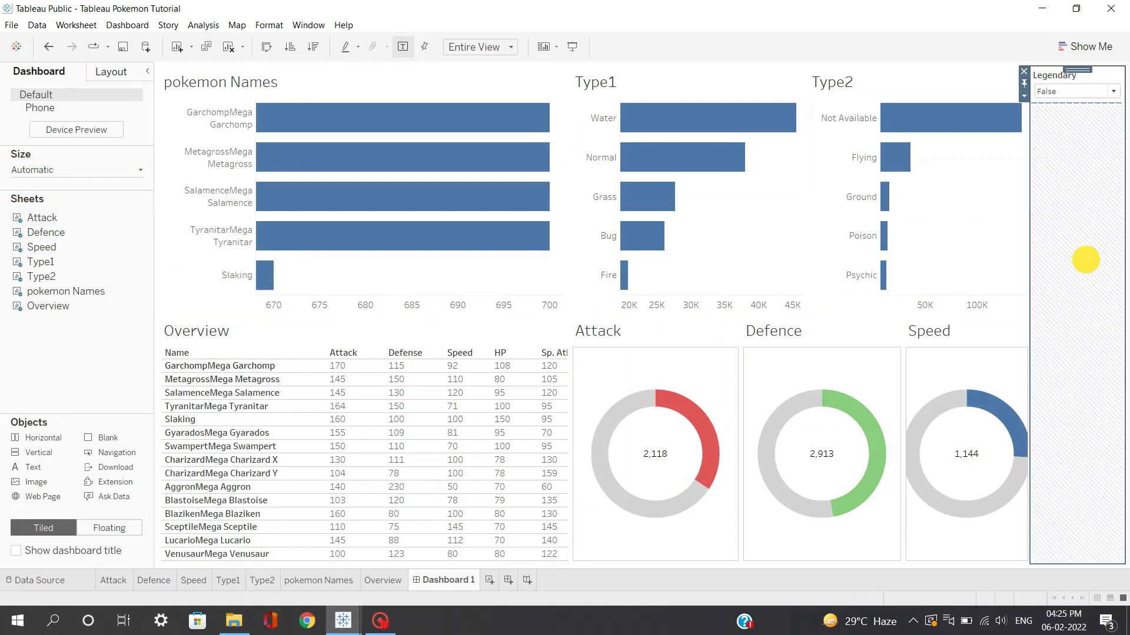
Step: Show the Type 1 filter from the Attack sheet on the dashboard and make it a single-value dropdown
click(633, 347)
click(747, 359)
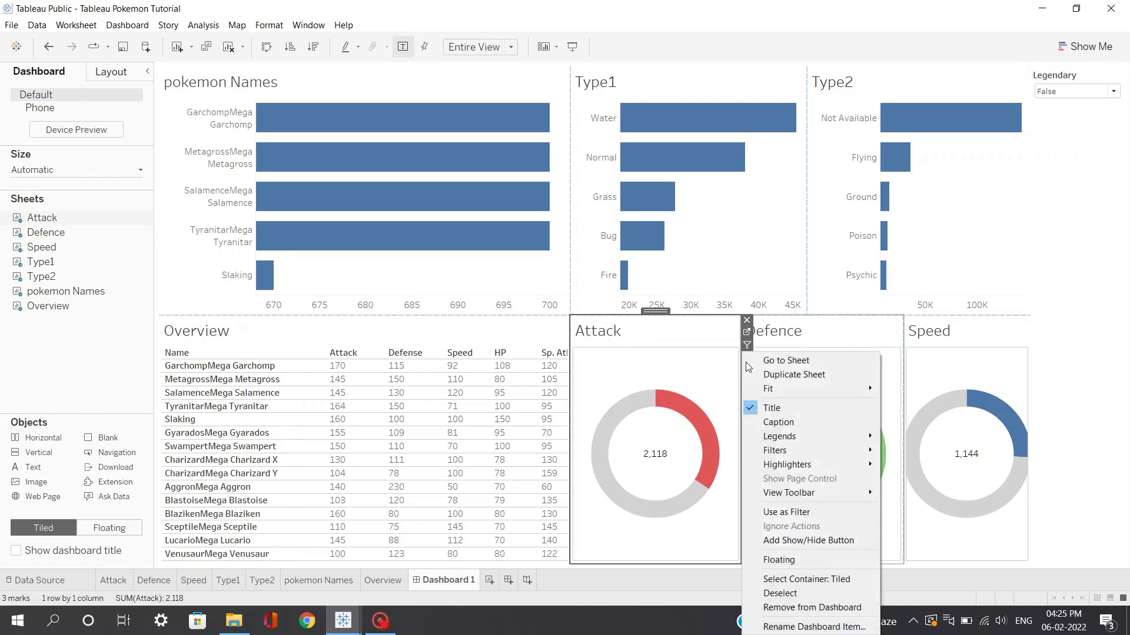
mouse_move(785, 452)
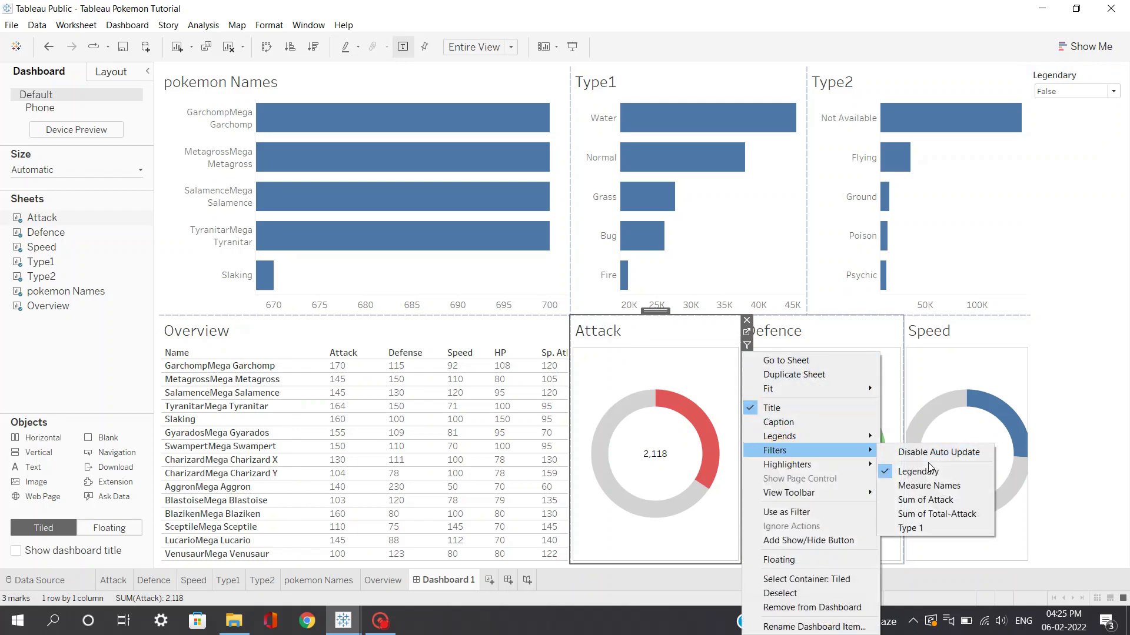
click(922, 528)
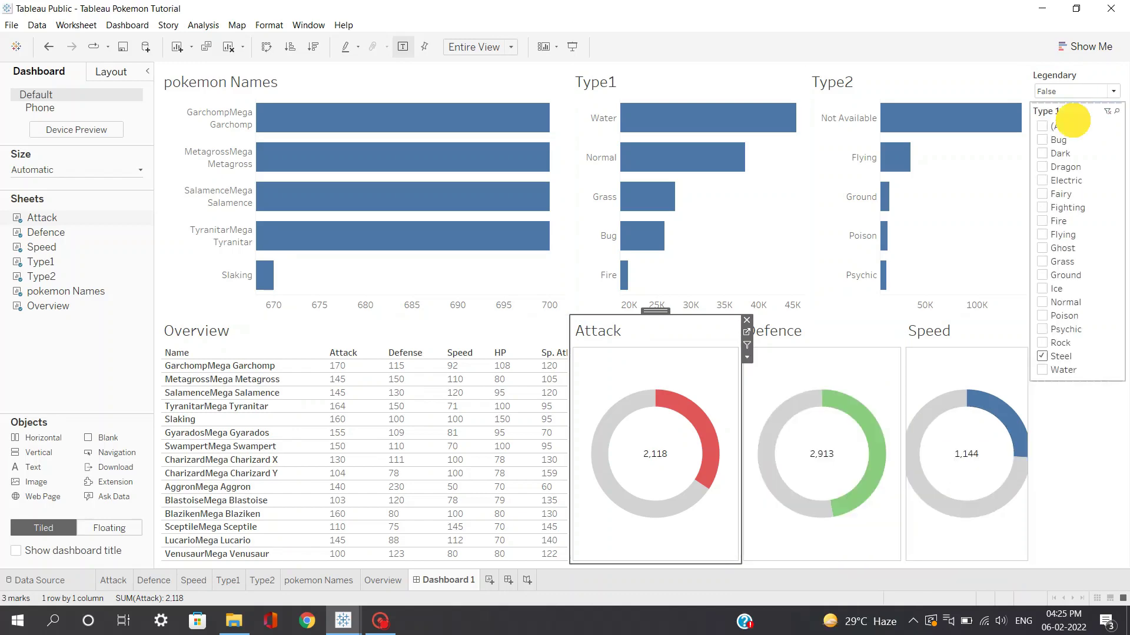
click(1071, 112)
click(1023, 134)
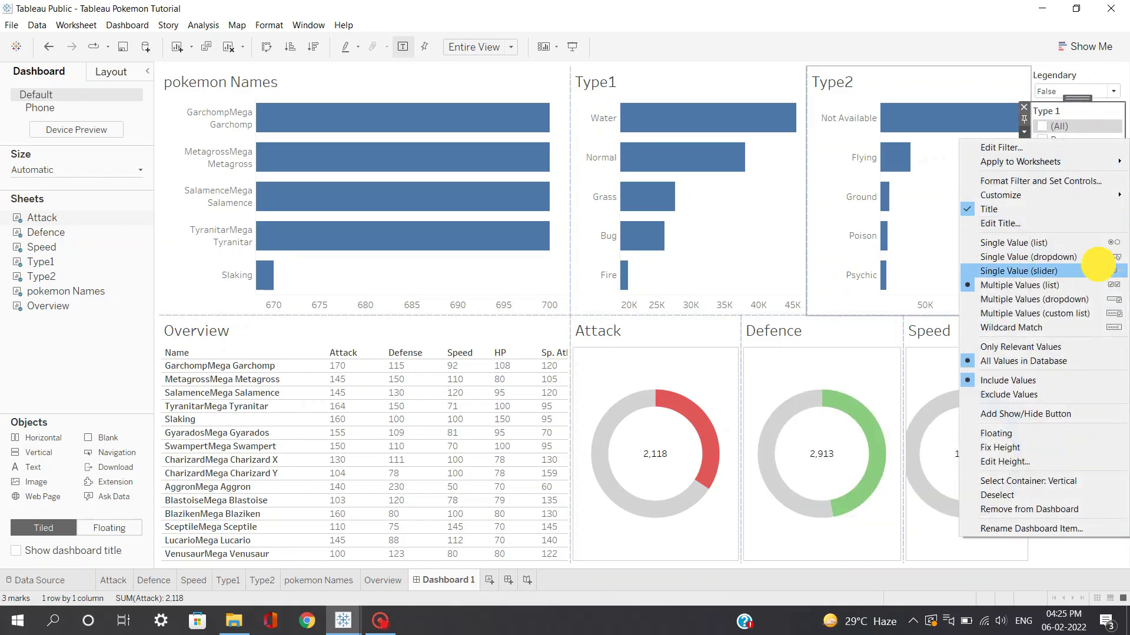
click(1034, 270)
click(1024, 133)
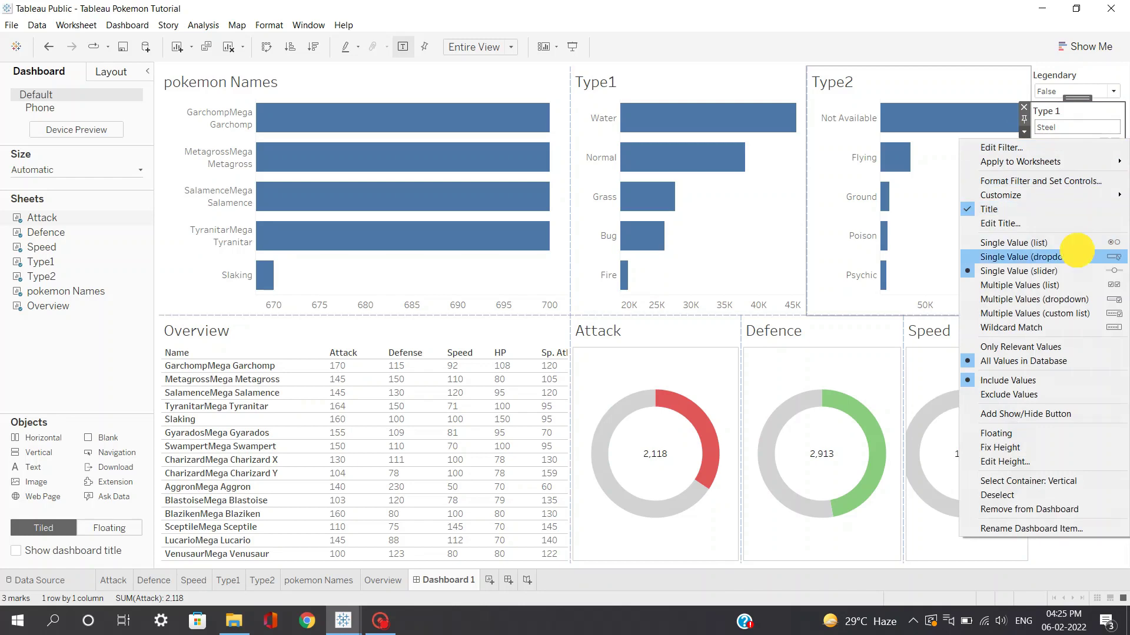
click(1074, 246)
Step: Set the Type 1 filter to Flying and apply the filter to all worksheets on the dashboard
click(1092, 128)
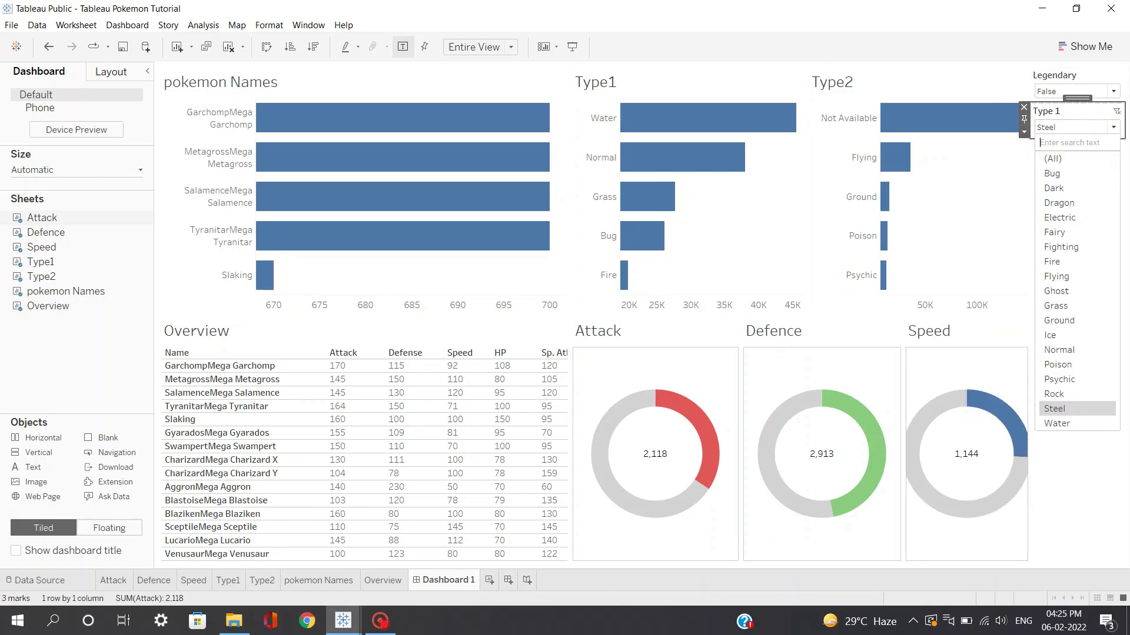
click(1070, 277)
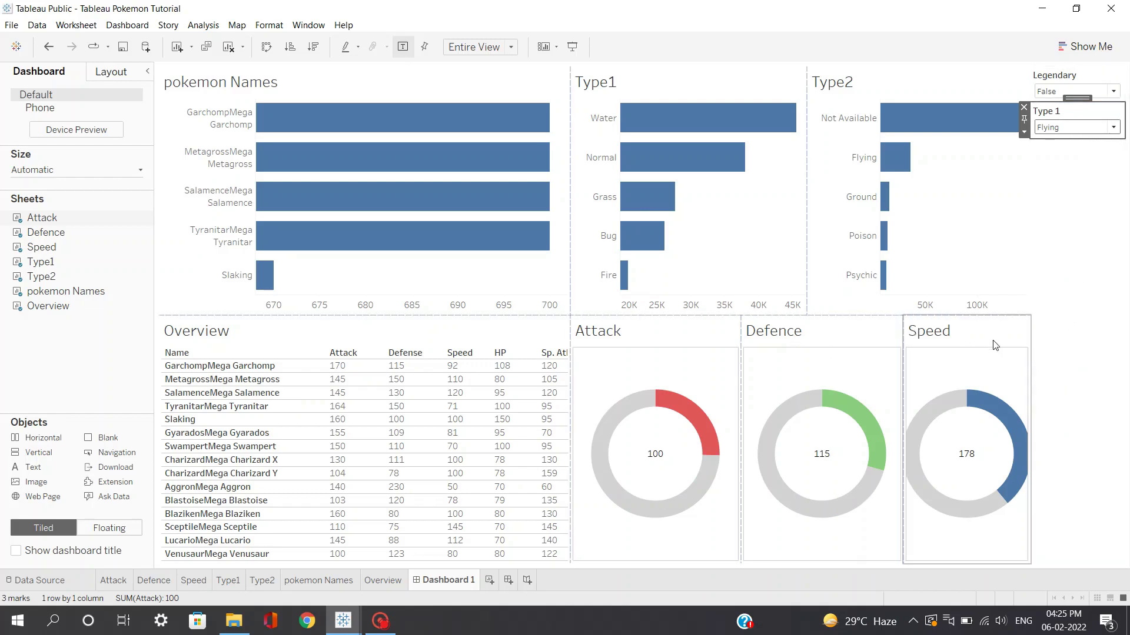
click(1024, 133)
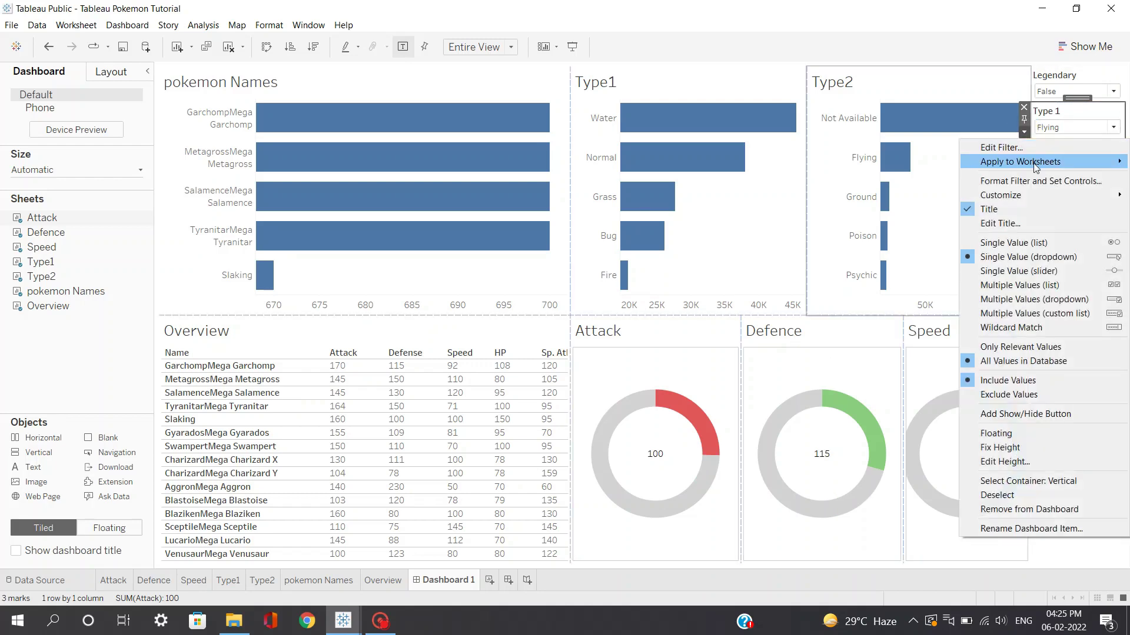
mouse_move(1030, 162)
click(856, 192)
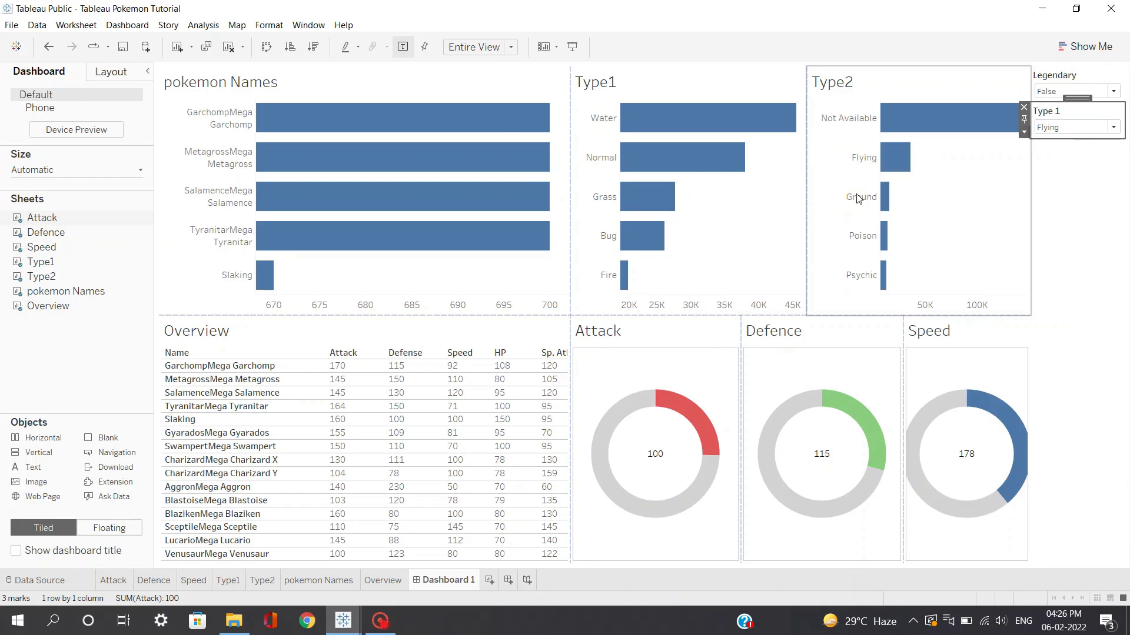
click(366, 366)
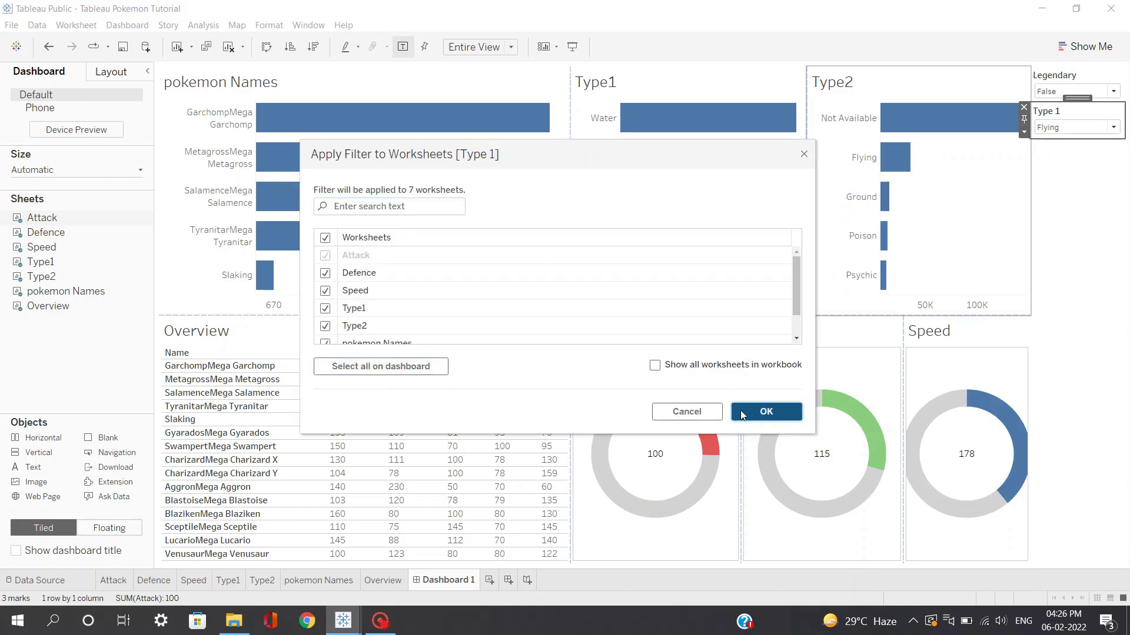
click(742, 415)
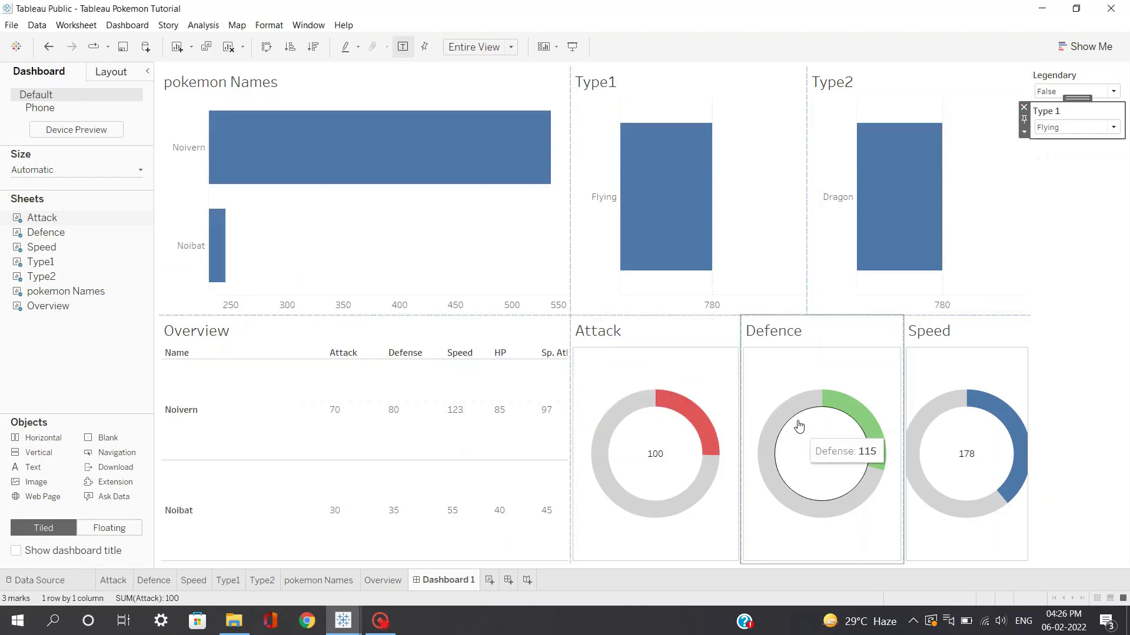
Step: Set the Type 1 filter to Dragon and exclude the Type1 and Type2 sheets from the worksheets it applies to
click(1070, 126)
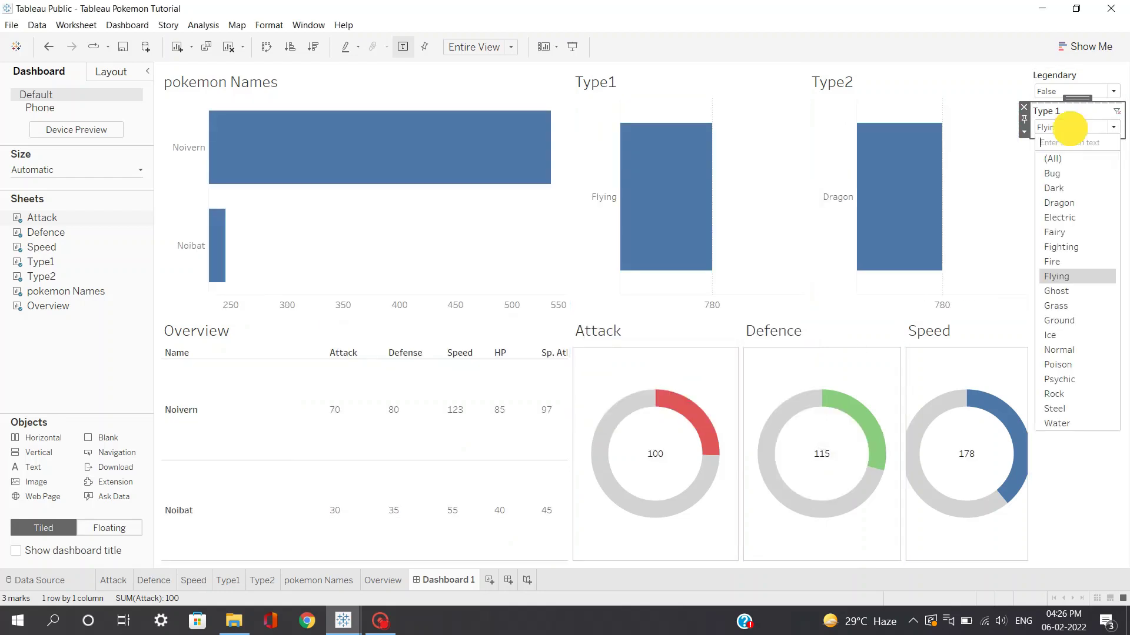
click(1059, 203)
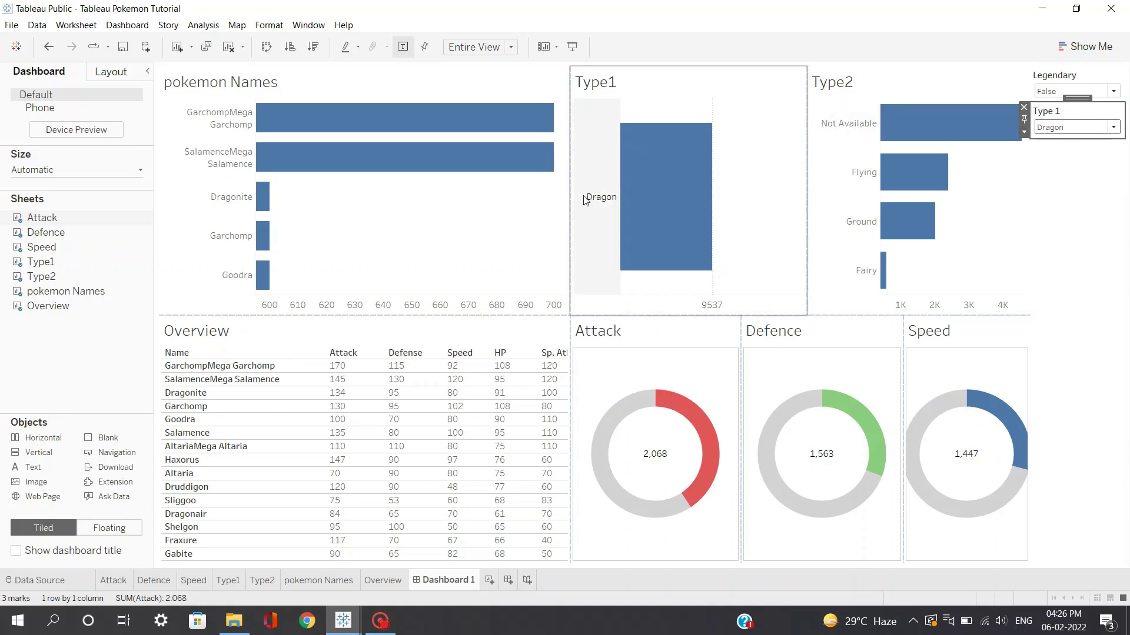
click(1023, 132)
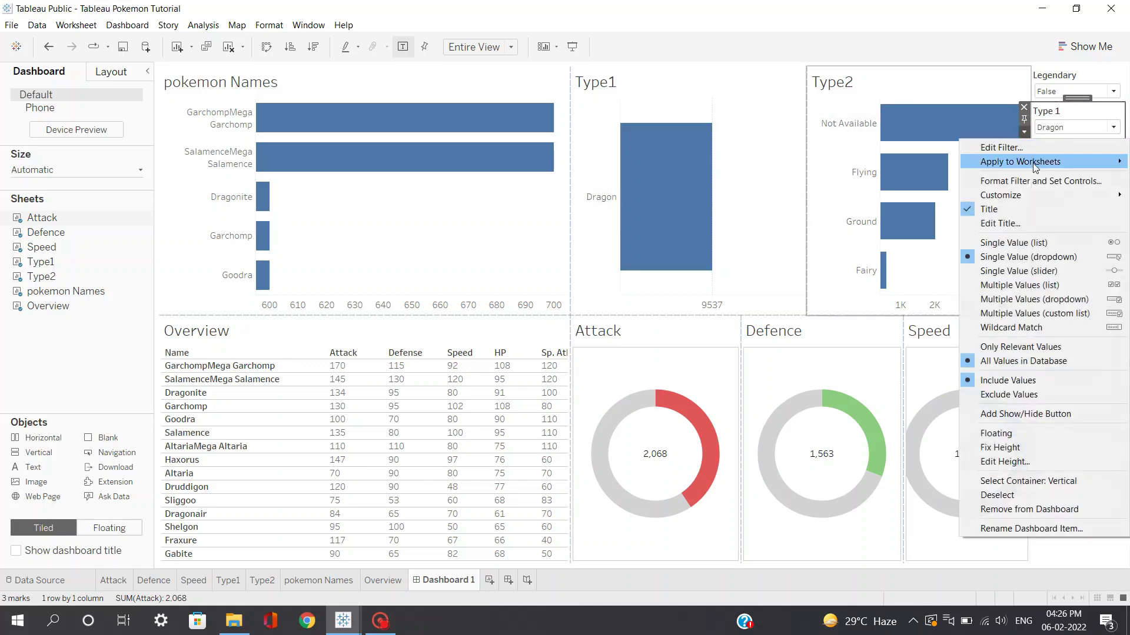
mouse_move(1024, 161)
click(892, 192)
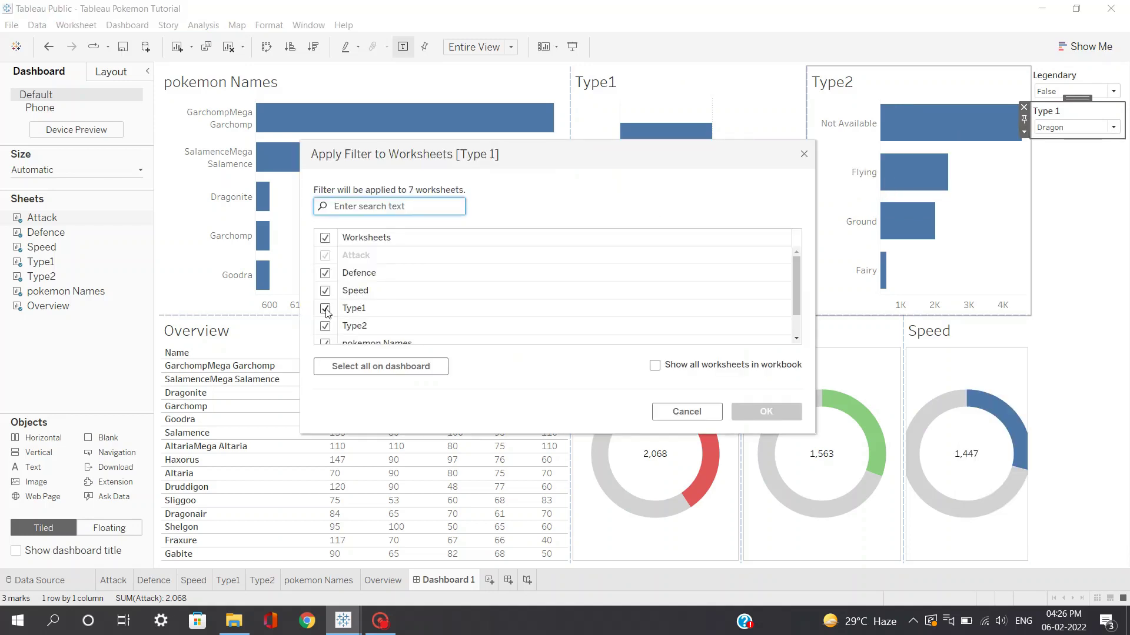
click(325, 308)
click(324, 327)
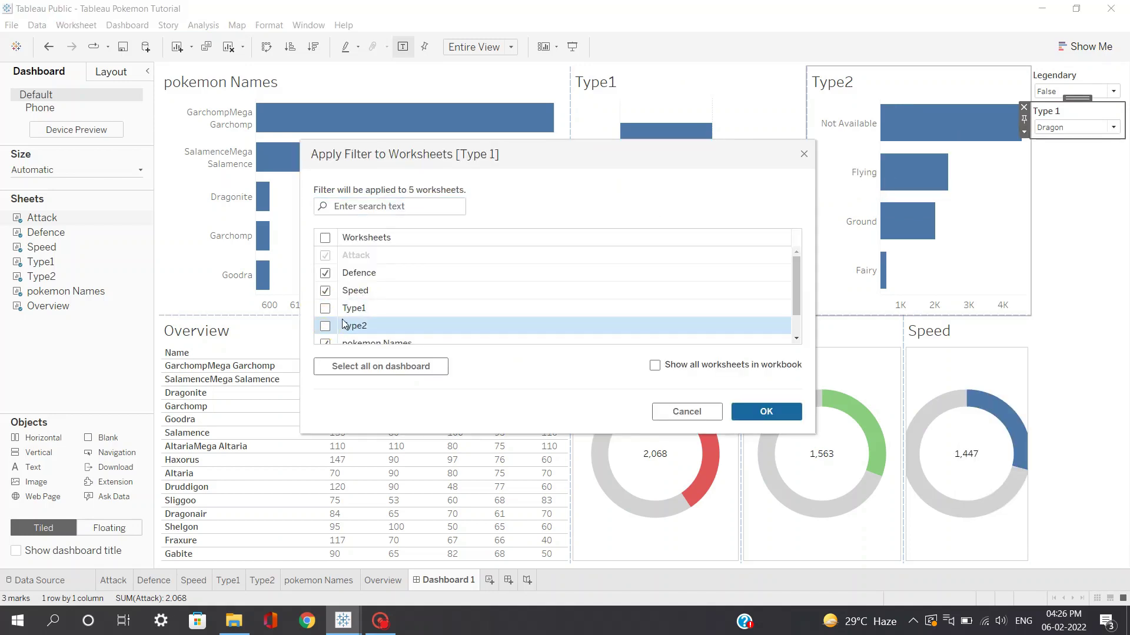
click(744, 414)
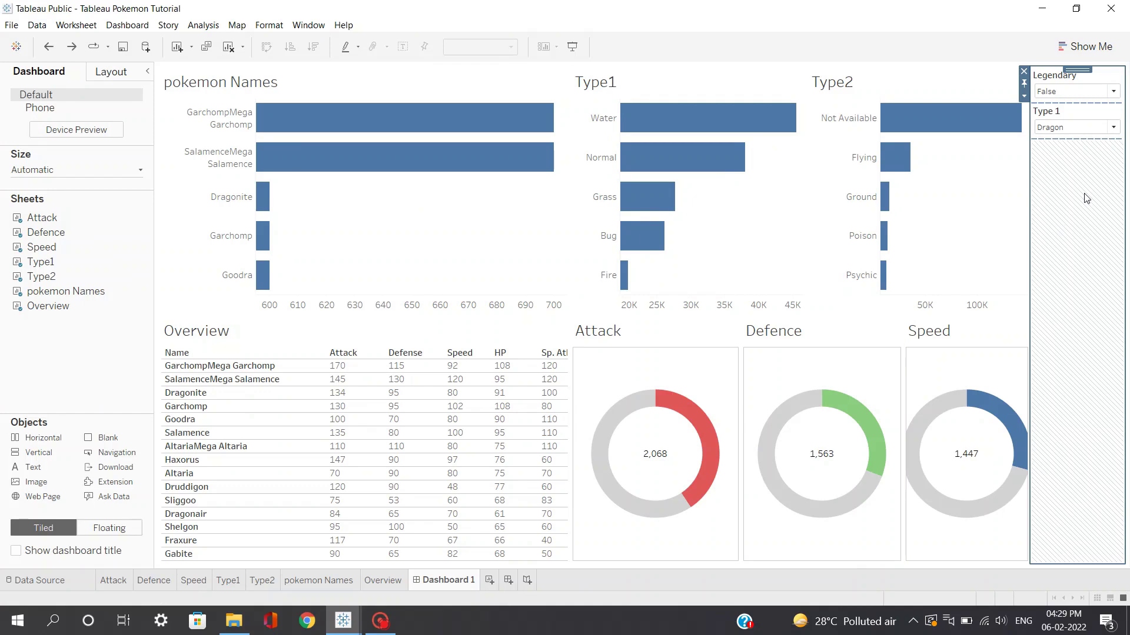
Step: Set the dashboard's Type 1 filter to Fire
click(1100, 128)
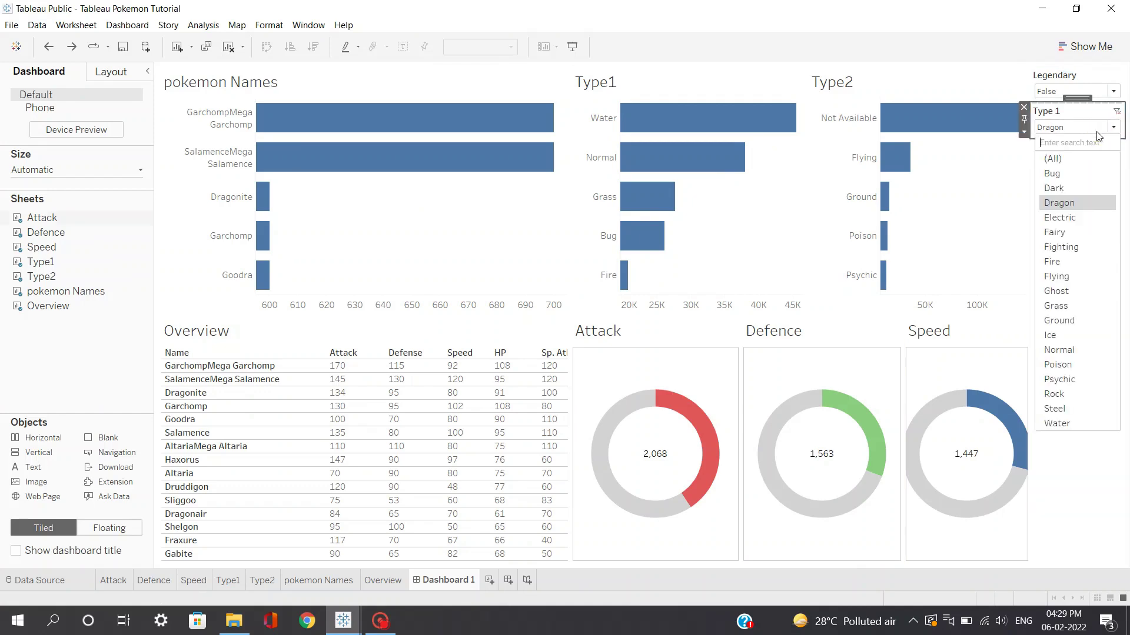
click(1062, 262)
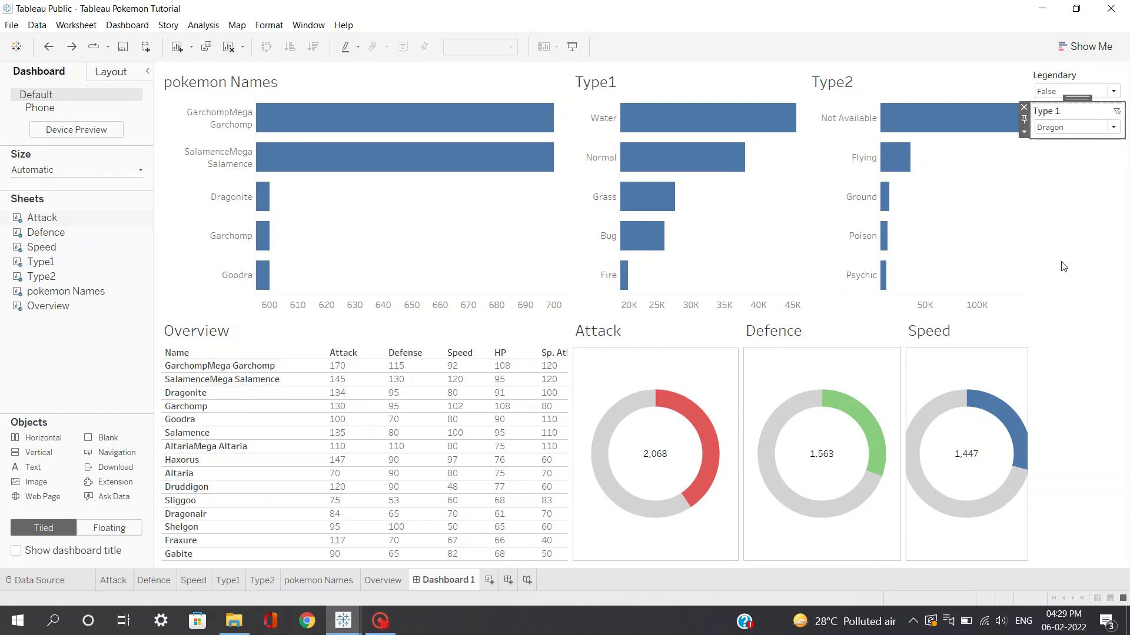
mouse_move(306, 132)
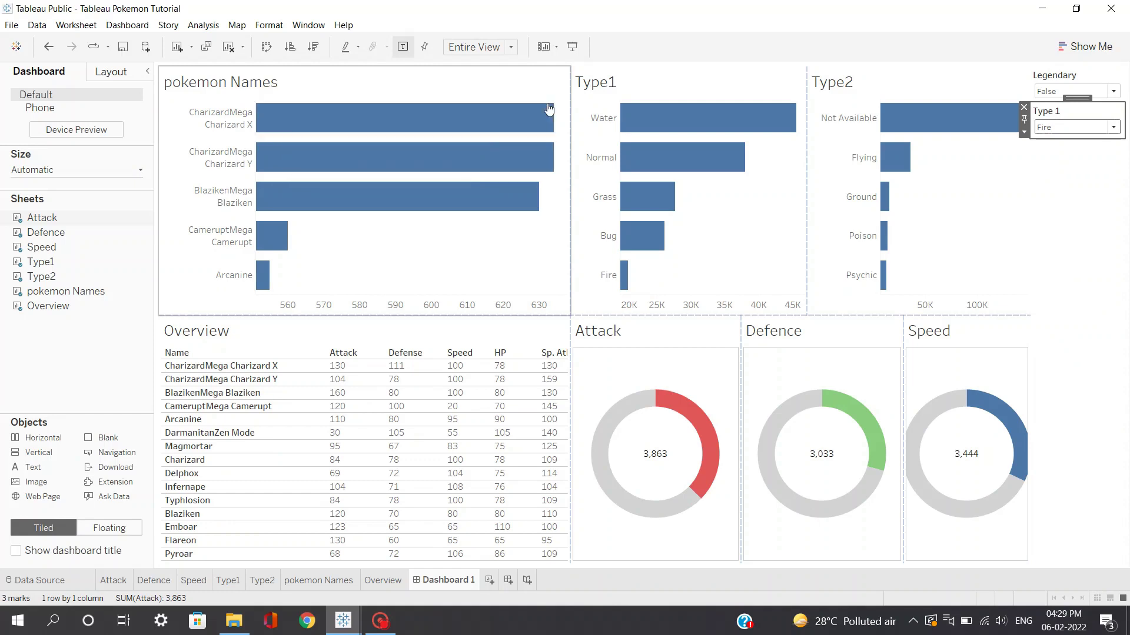
click(1047, 195)
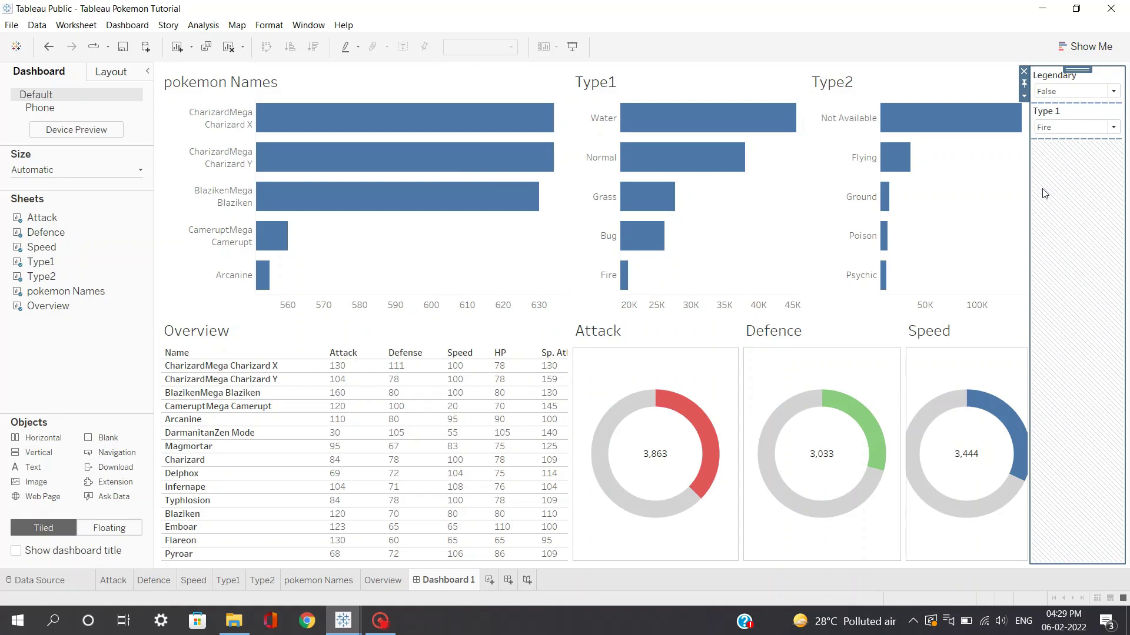
click(663, 335)
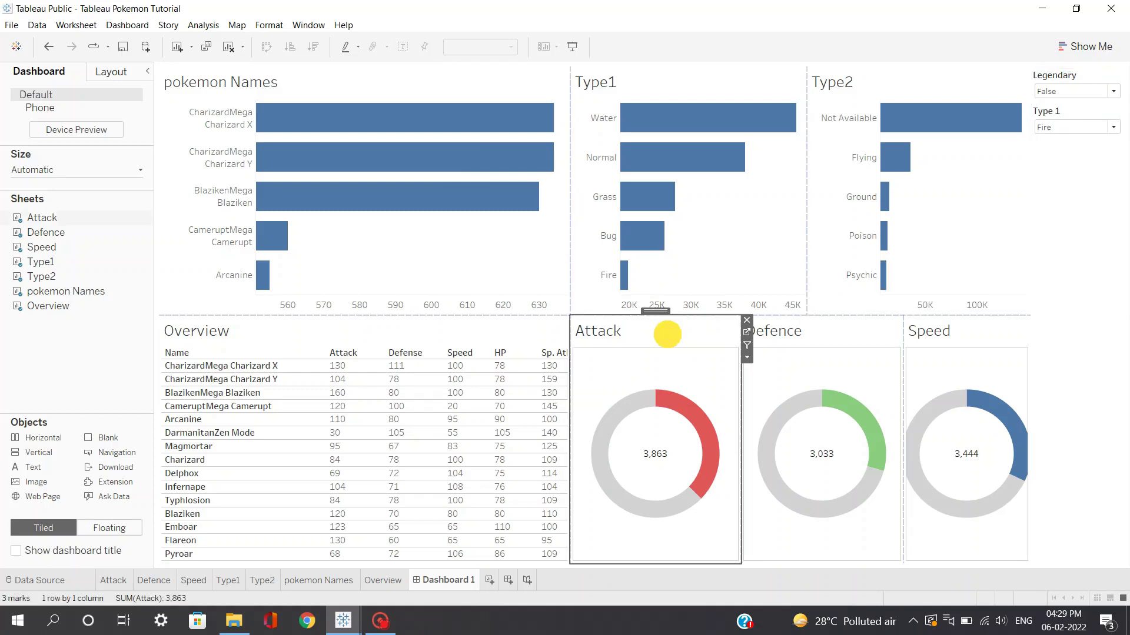
click(510, 261)
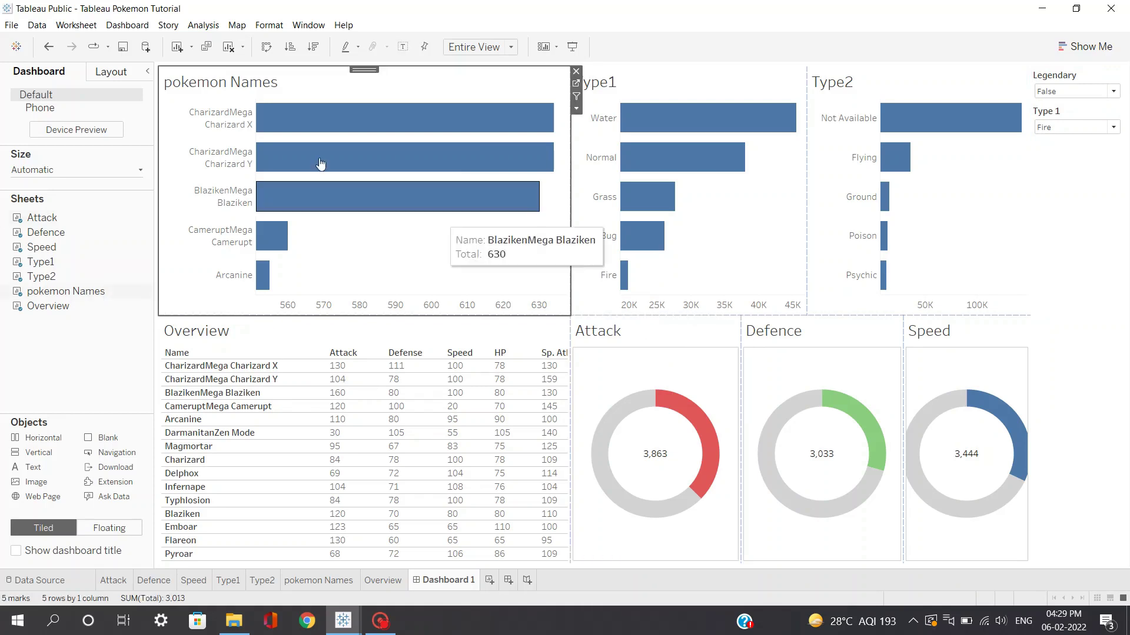
Step: Open the pokemon Names sheet and add a Type 2 filter that uses all values
drag(194, 82, 148, 295)
double_click(147, 295)
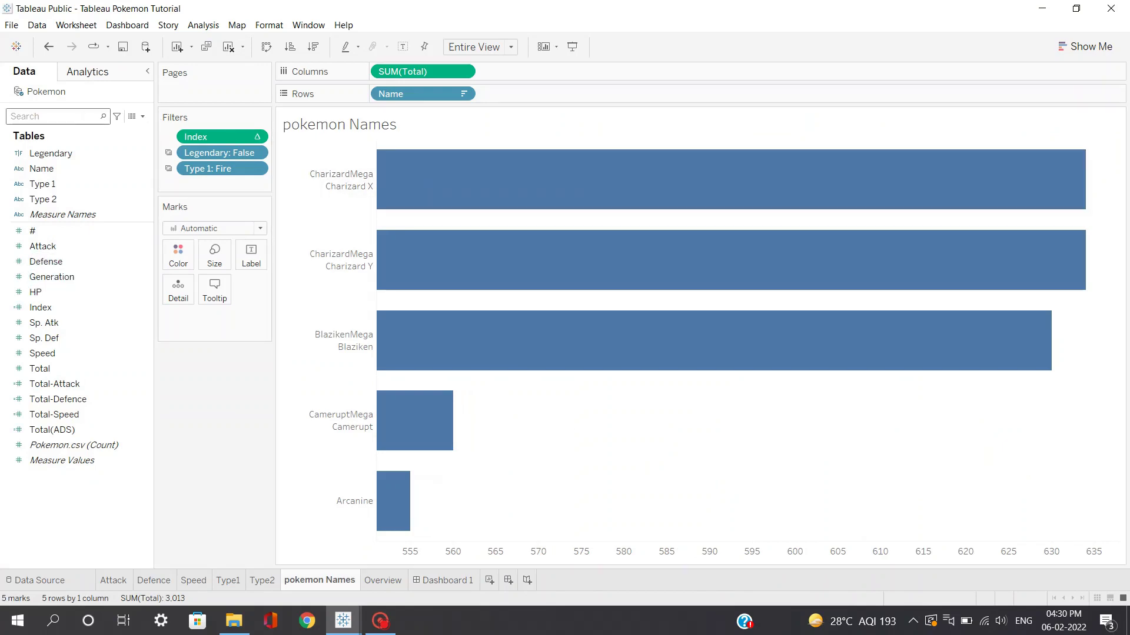
drag(41, 199, 177, 184)
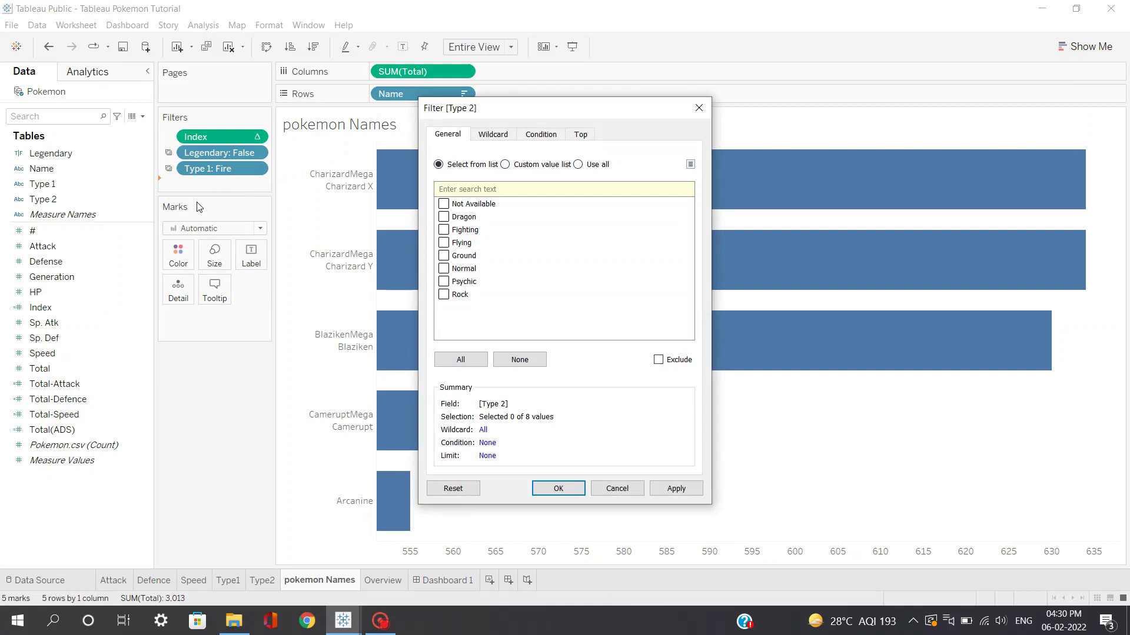
click(577, 164)
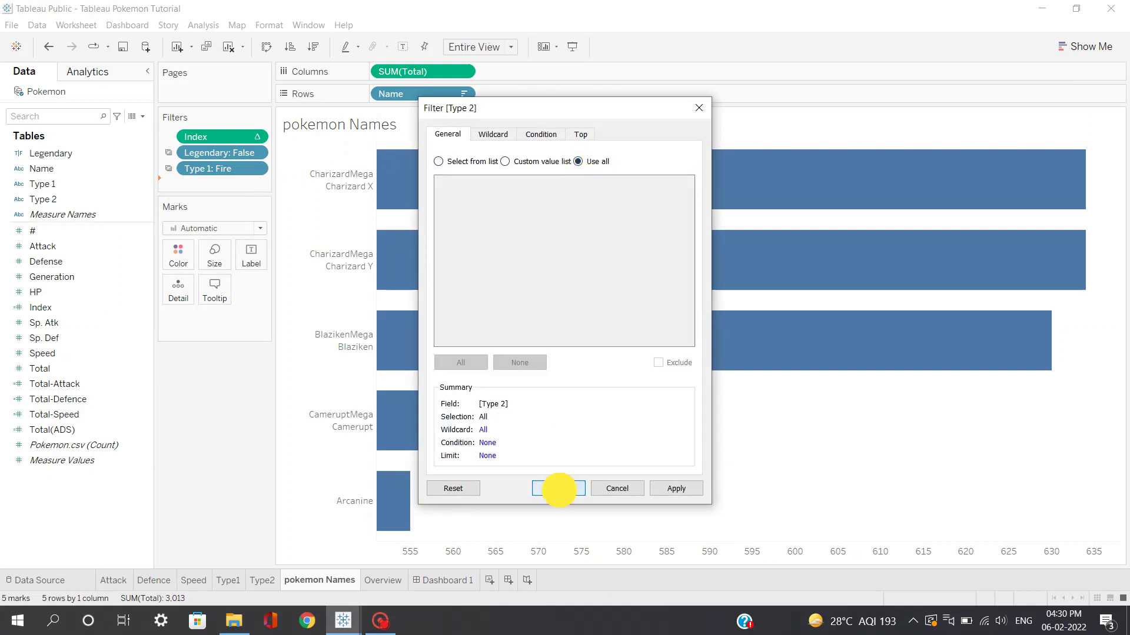
click(558, 489)
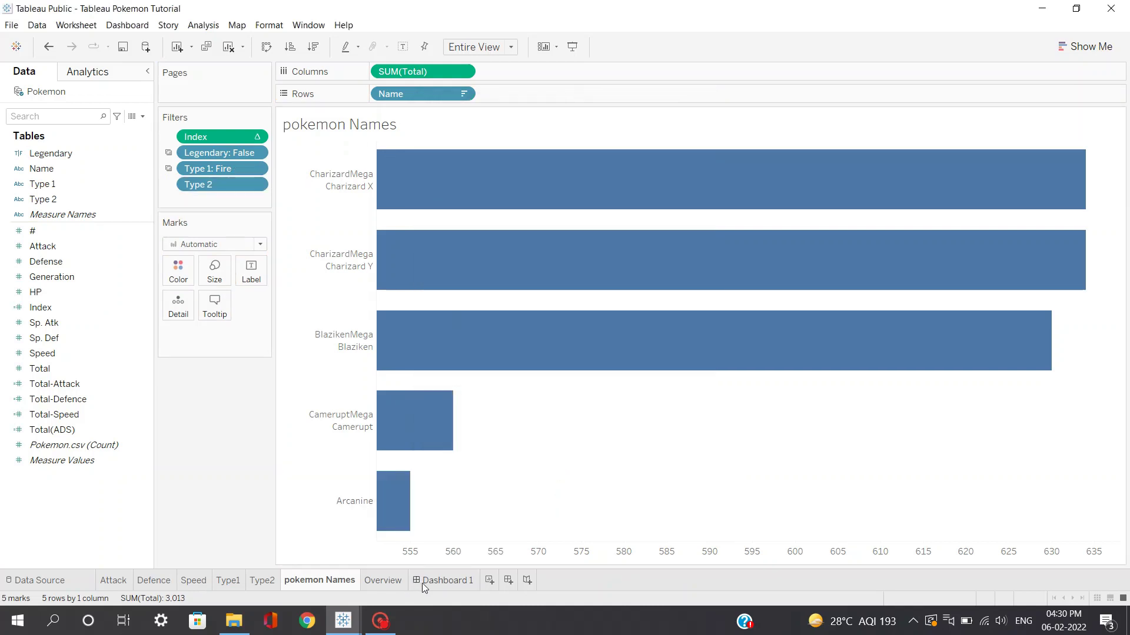
Step: Show the Type 2 filter from the pokemon Names sheet on Dashboard 1 and make it a single-value dropdown
click(422, 583)
mouse_move(471, 137)
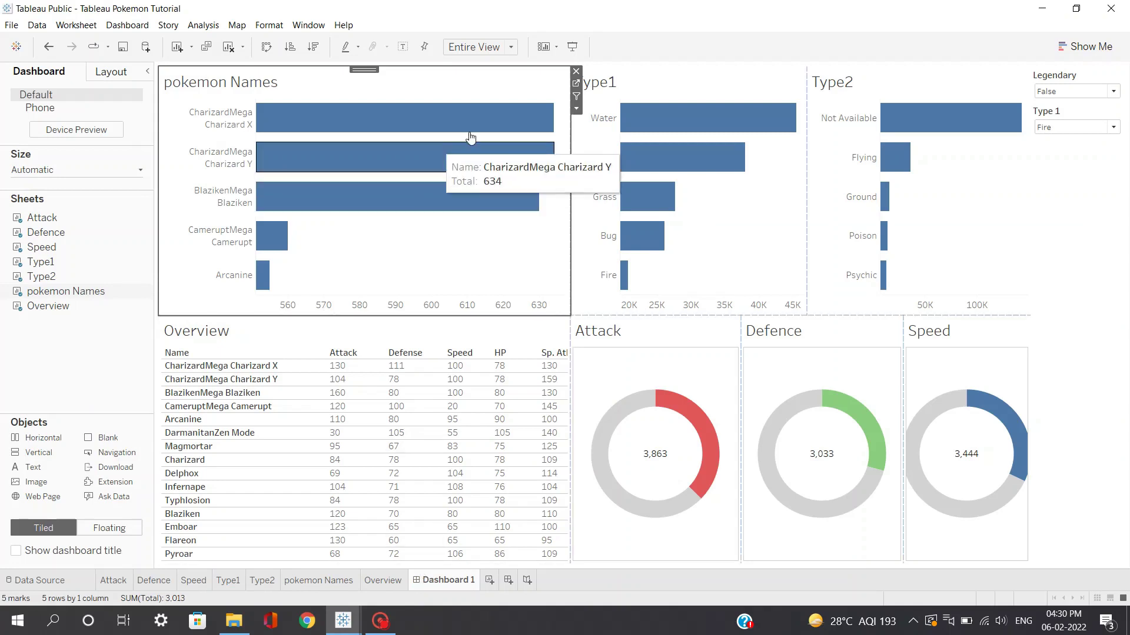
click(576, 109)
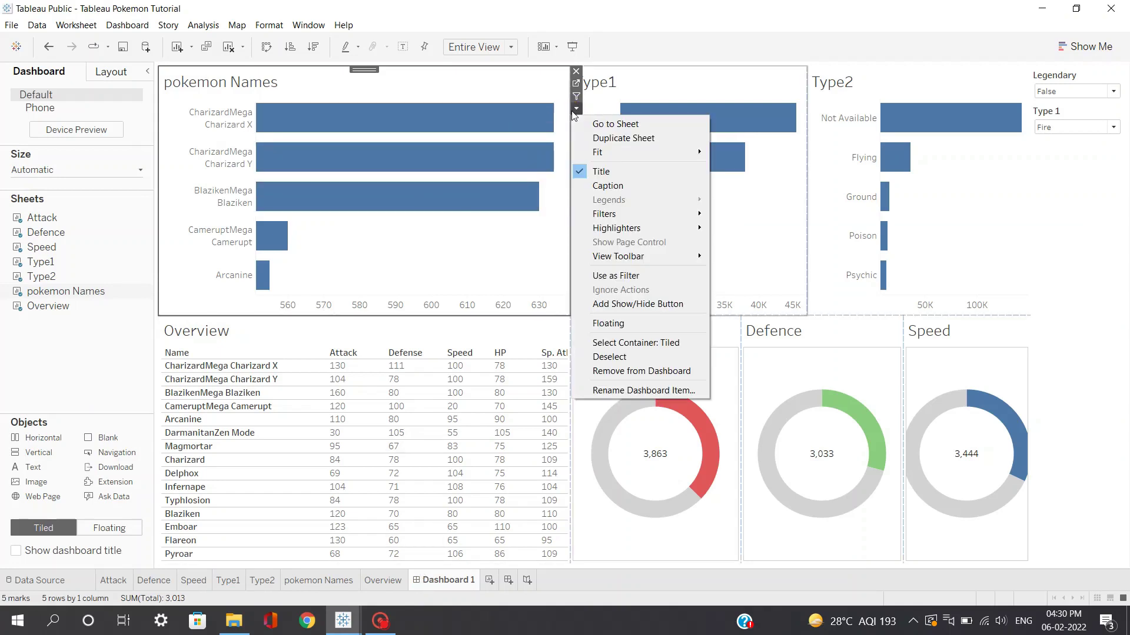
mouse_move(646, 218)
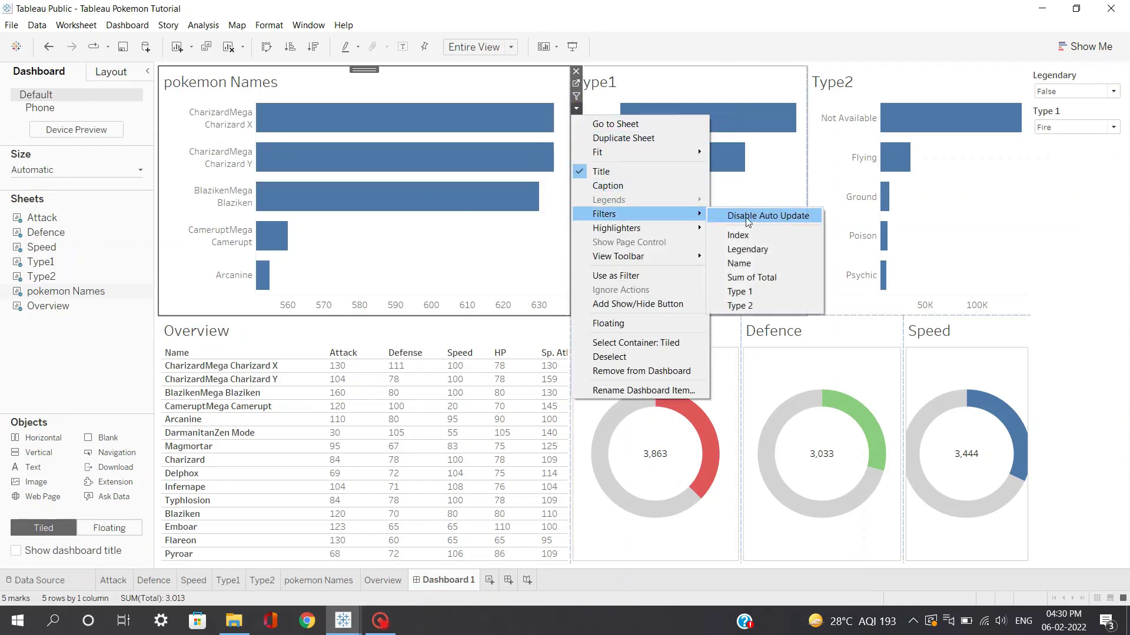
click(741, 306)
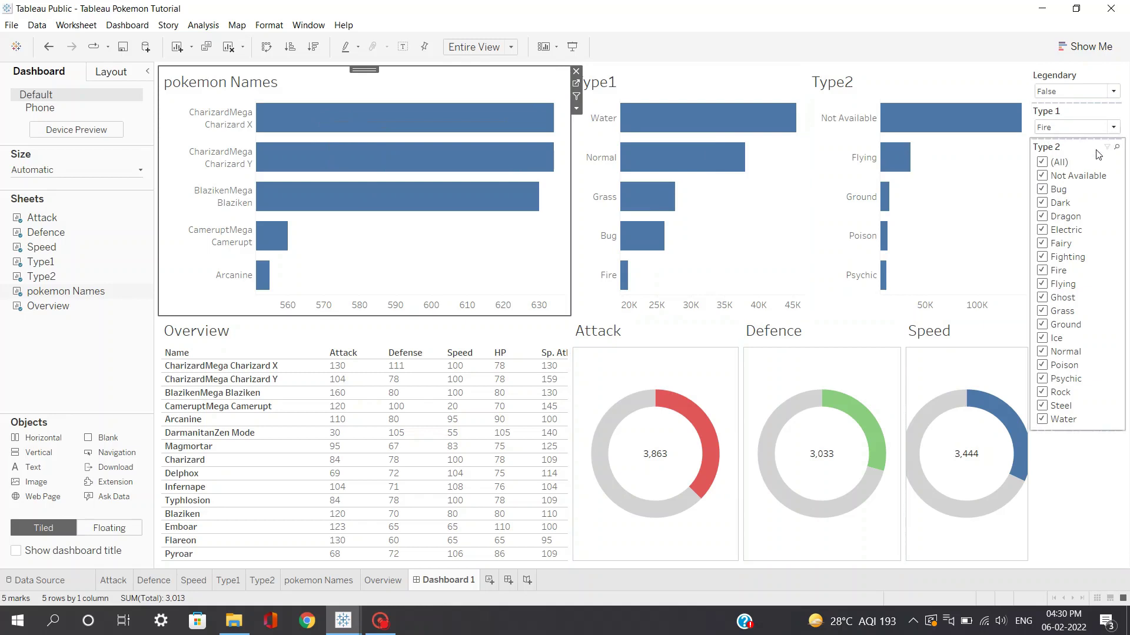
click(1098, 154)
click(1025, 167)
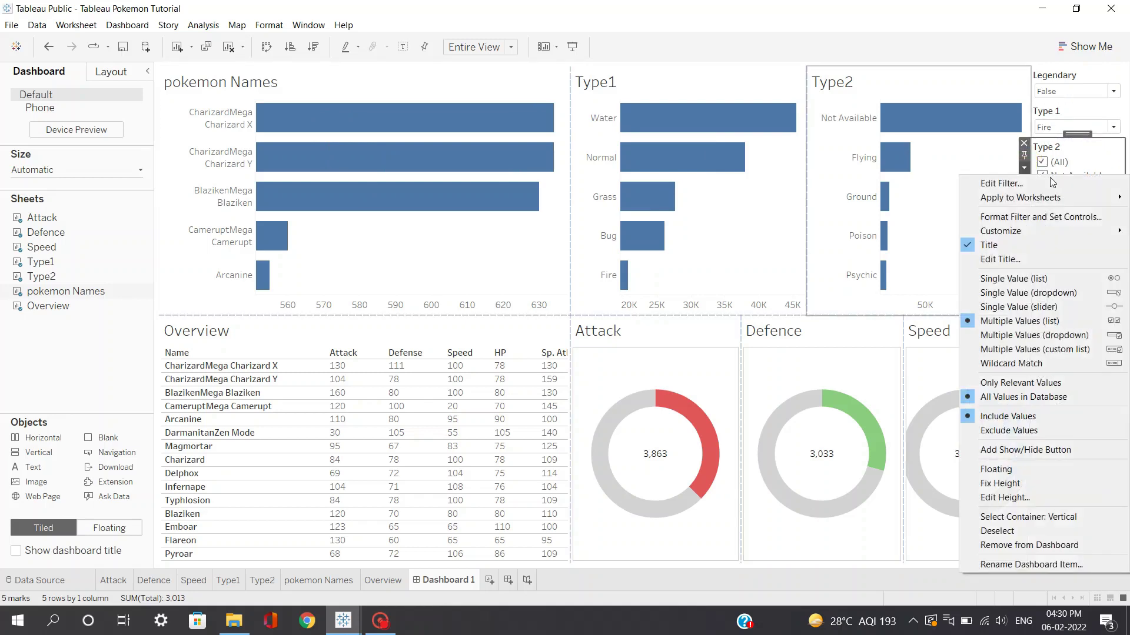
click(1040, 292)
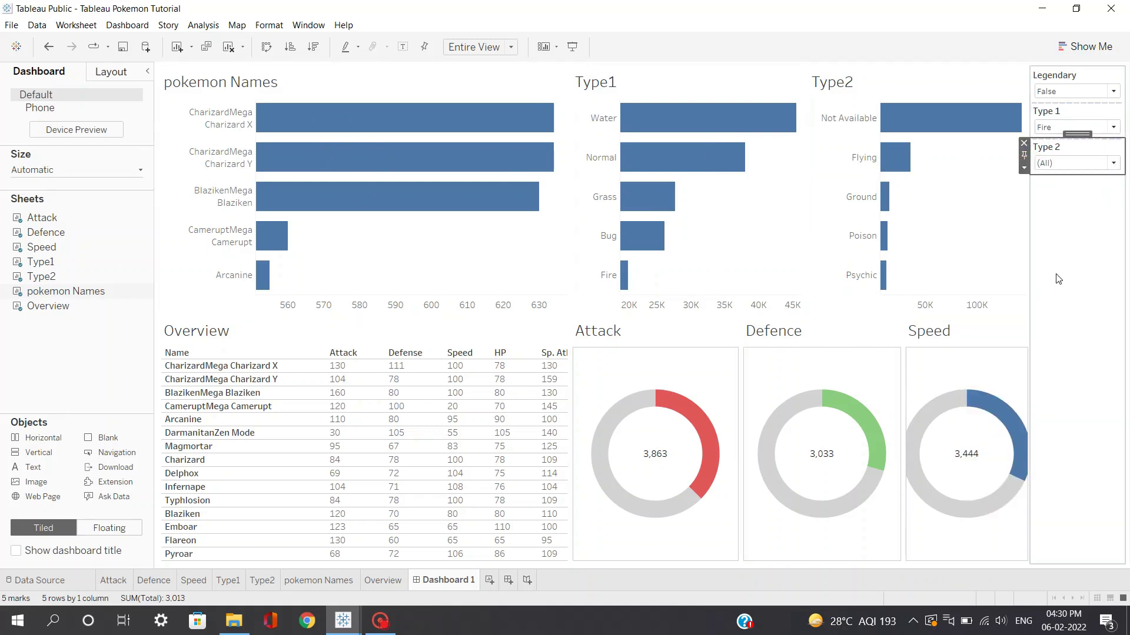
click(1099, 166)
click(1072, 198)
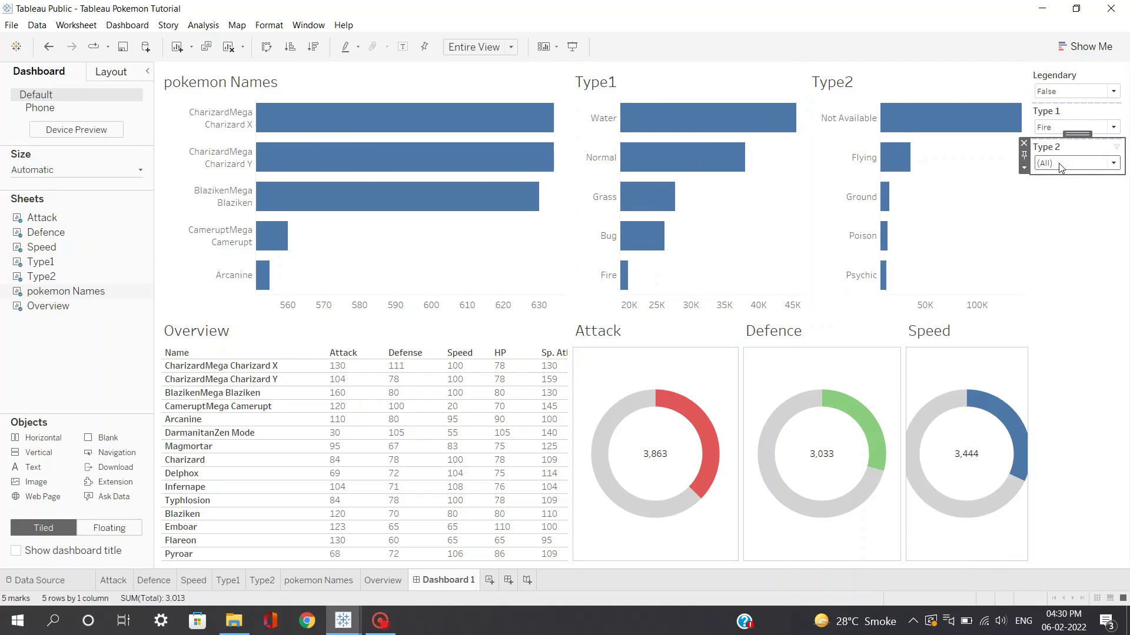
Step: Apply the dashboard's Type 2 filter to the Attack, Defence, Speed, Type1 and Type2 worksheets as well
click(1024, 168)
mouse_move(1024, 198)
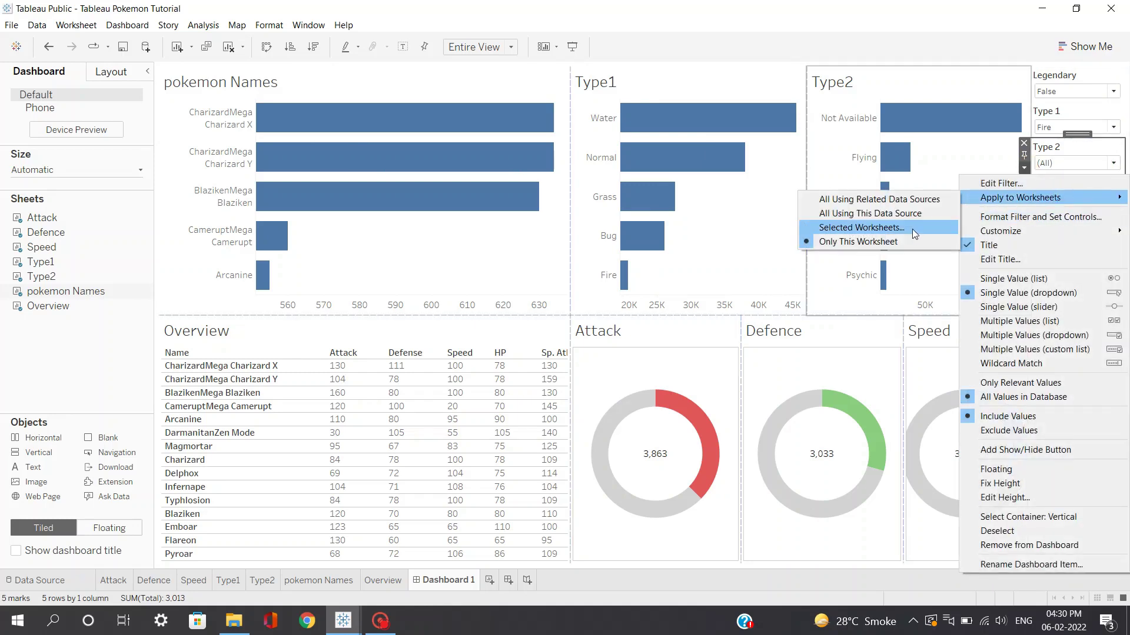
click(912, 228)
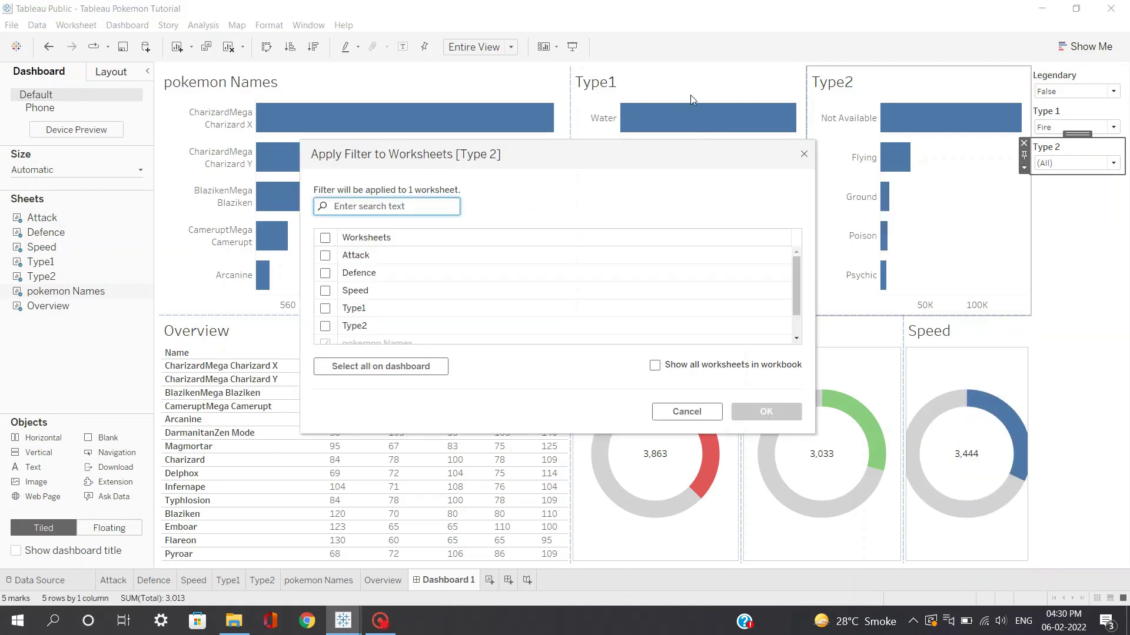
click(325, 291)
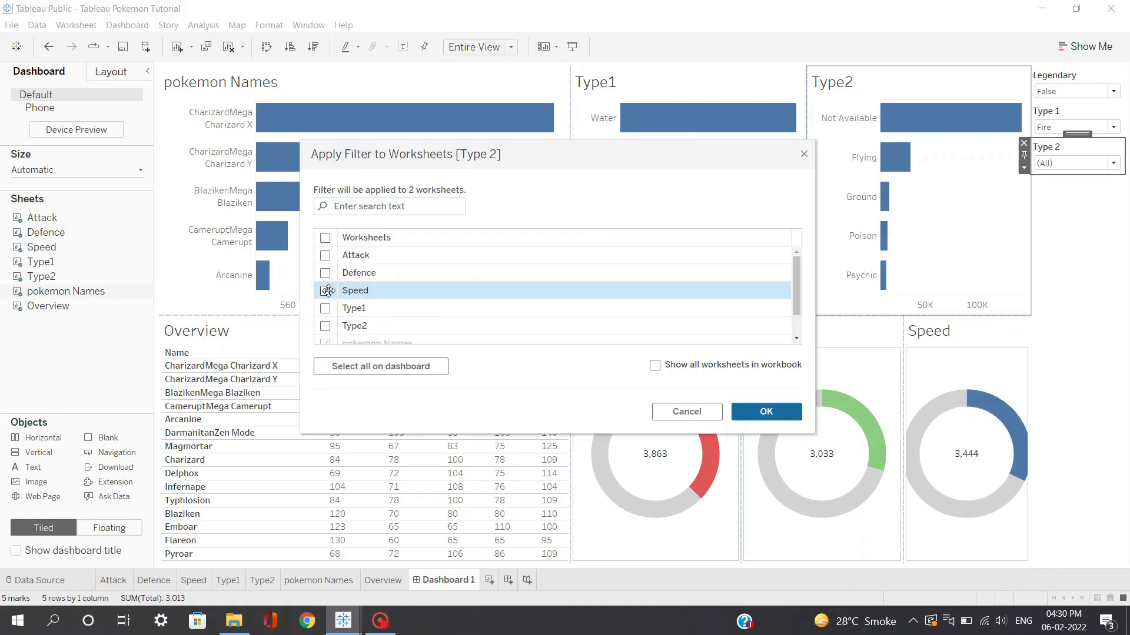
click(325, 273)
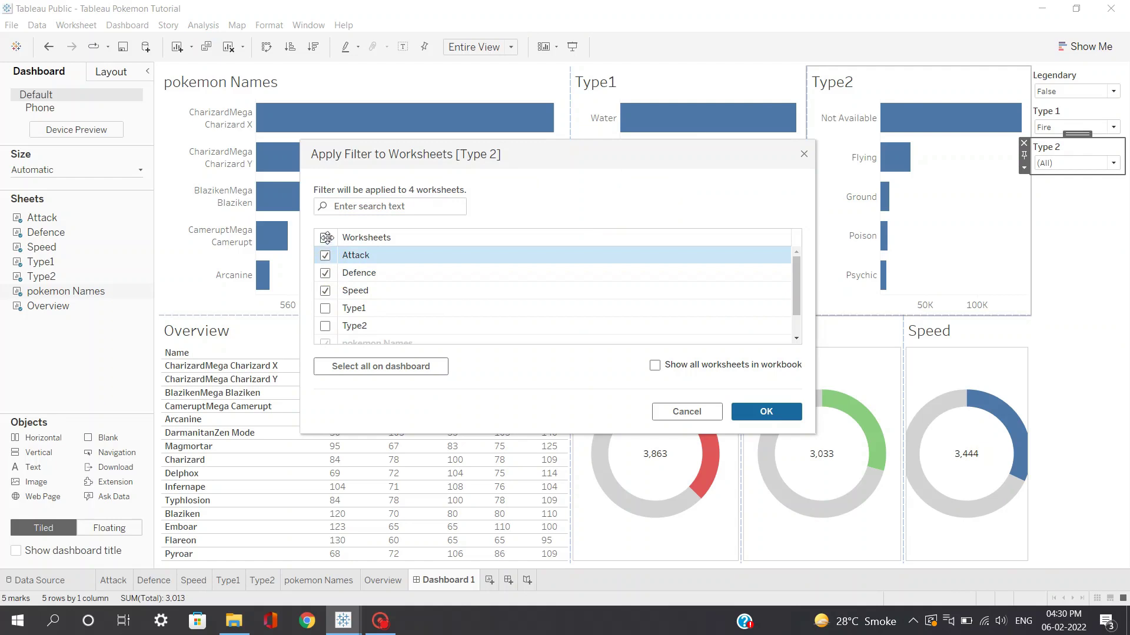
click(324, 238)
click(324, 308)
click(325, 326)
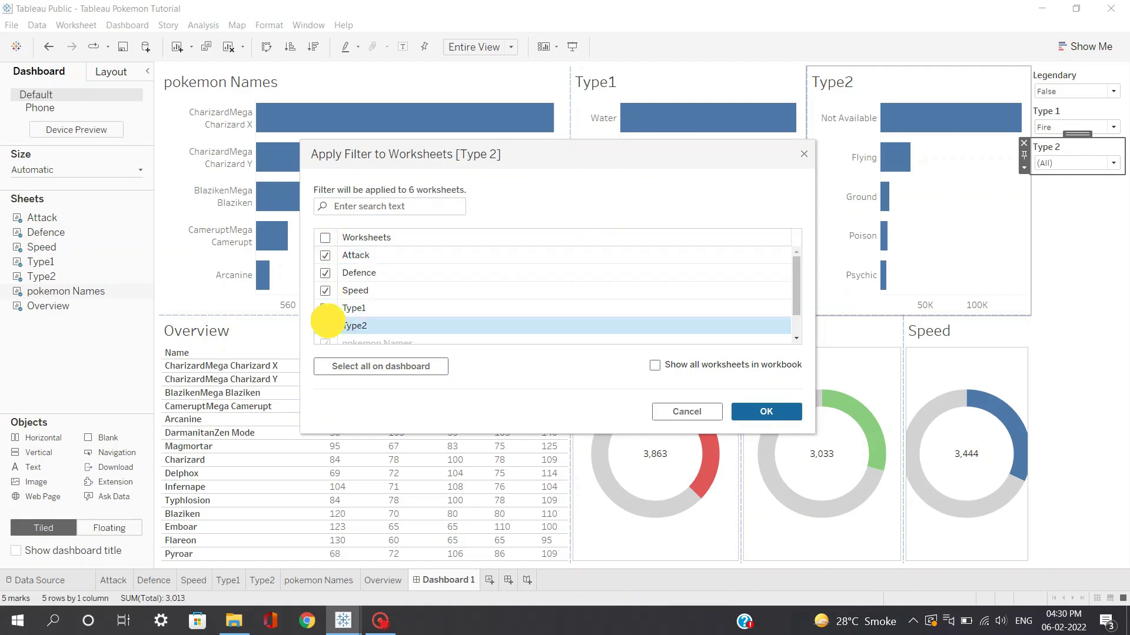
click(741, 417)
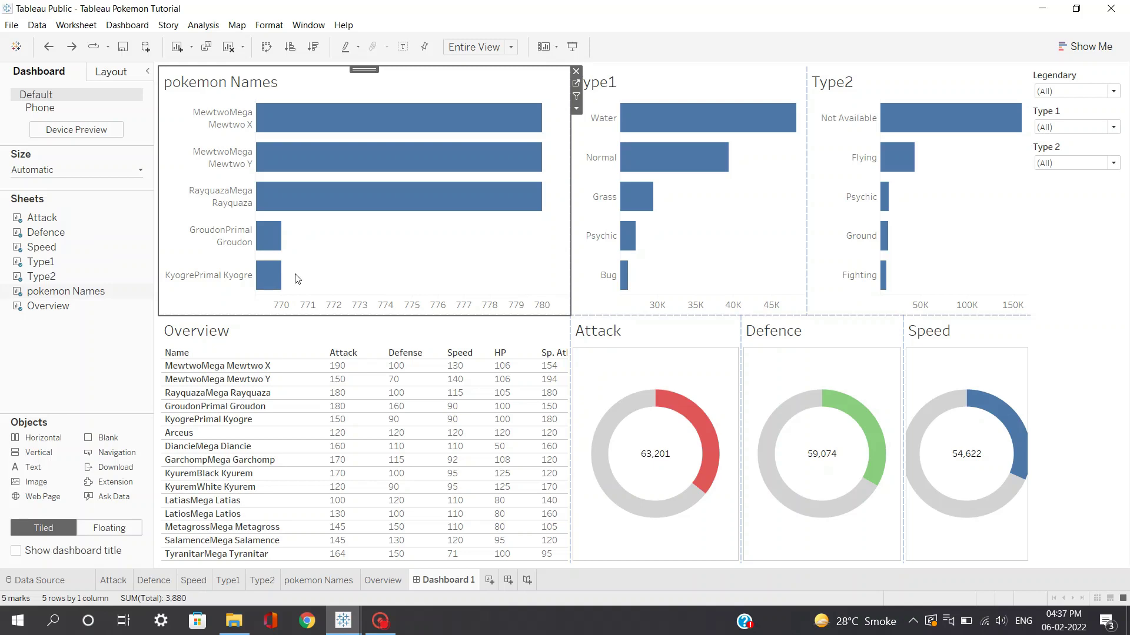
Step: Open the pokemon Names sheet and convert the Generation field to a dimension
mouse_move(146, 295)
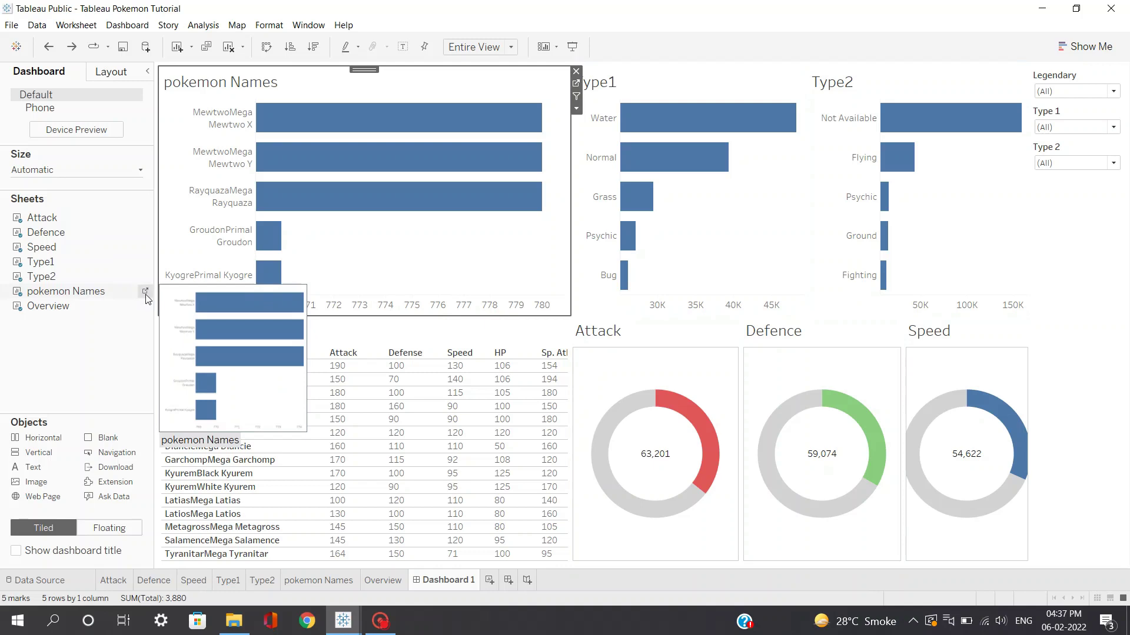
click(145, 293)
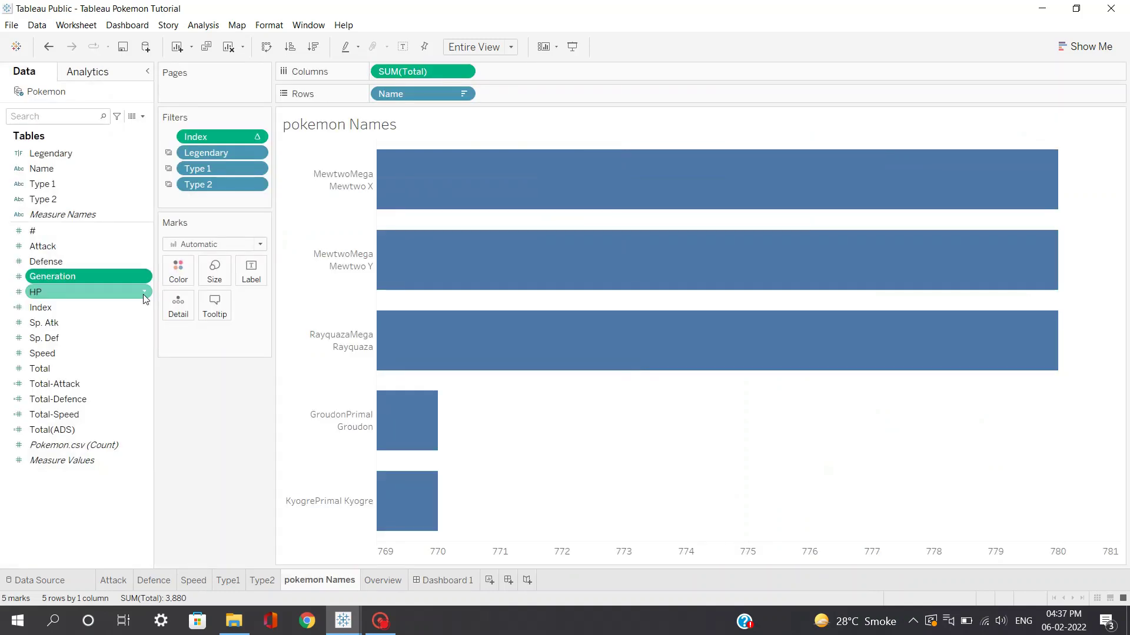
drag(70, 277, 206, 199)
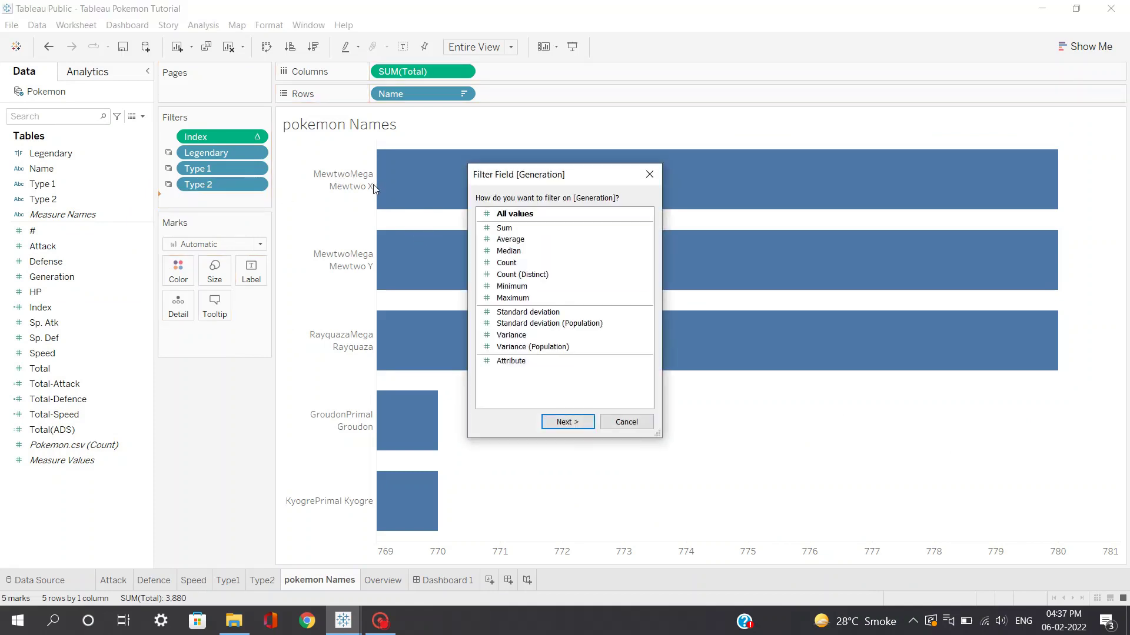
click(619, 423)
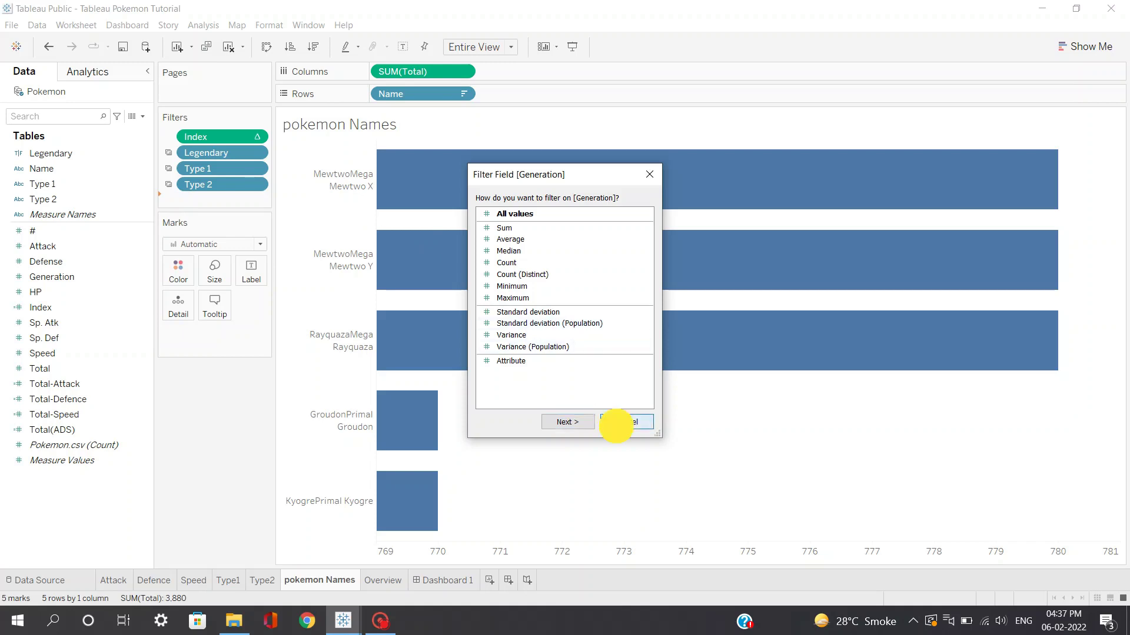
right_click(52, 276)
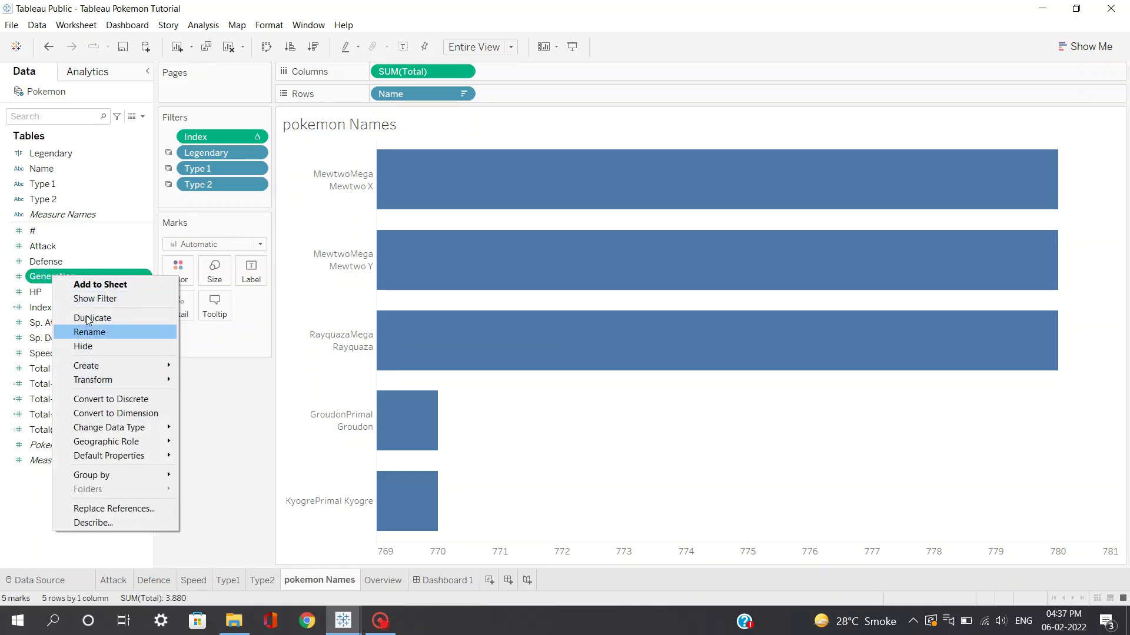
click(47, 280)
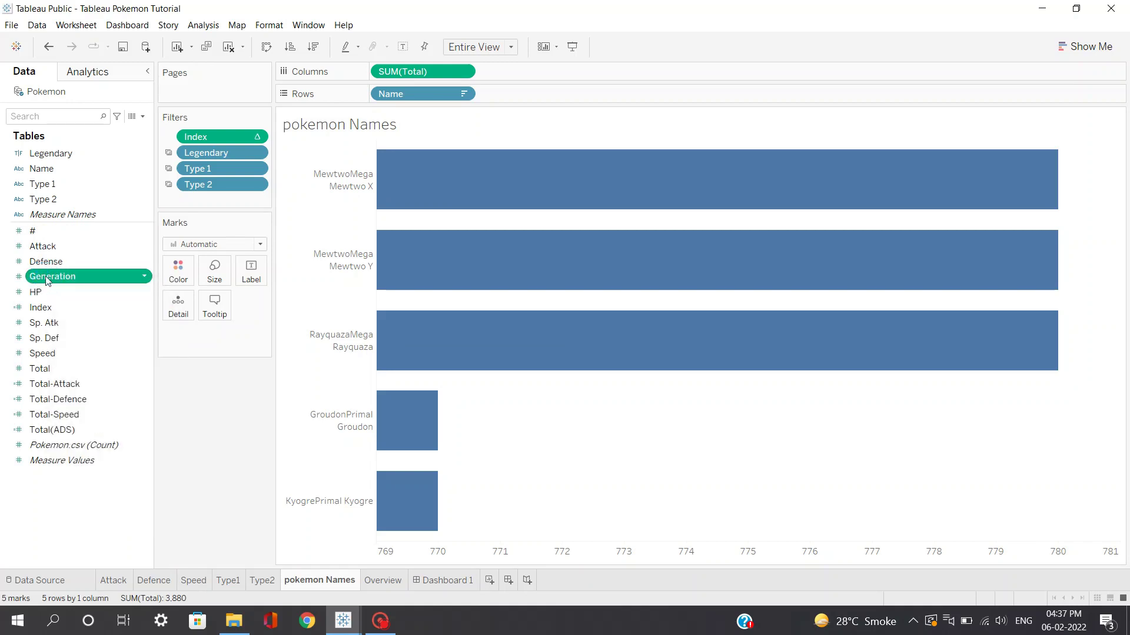
right_click(47, 280)
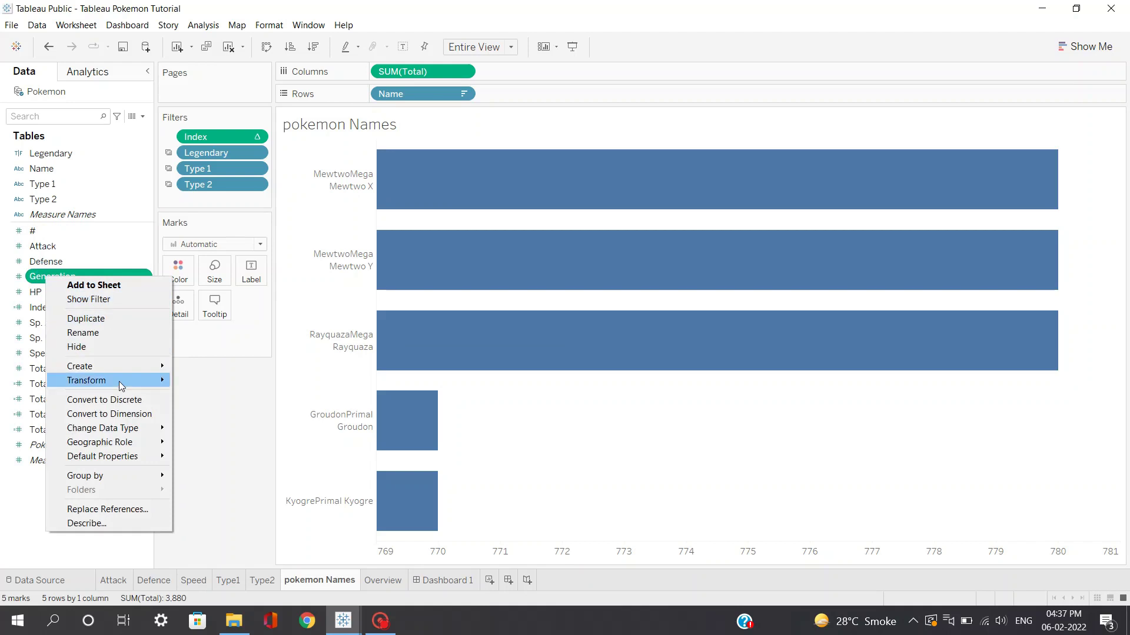
click(104, 414)
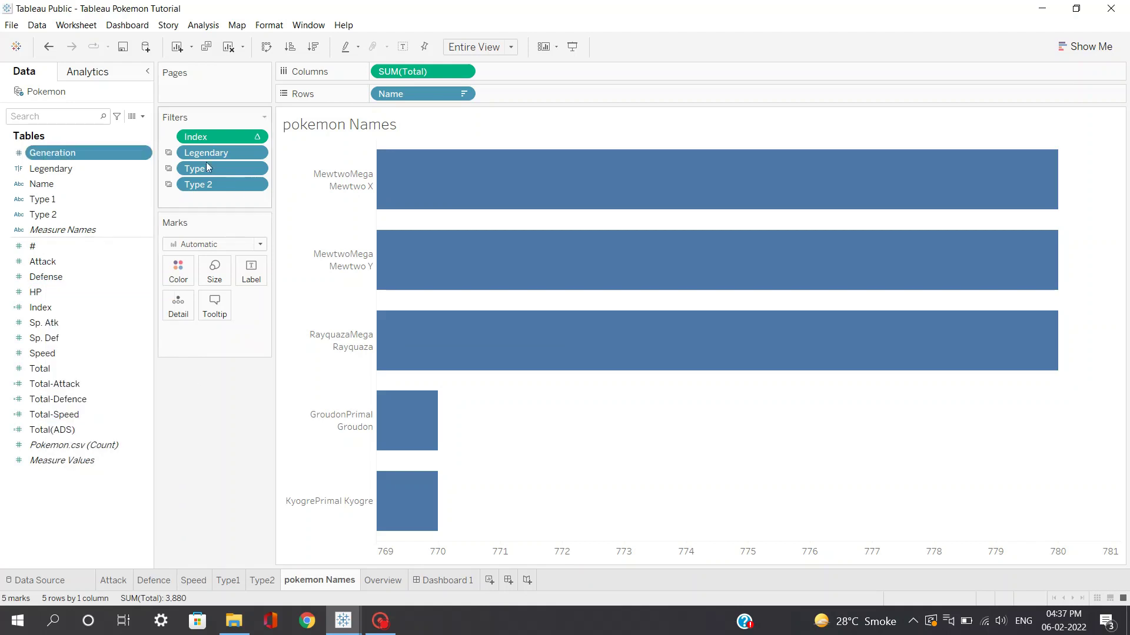
Step: Add a Generation filter that uses all values to the pokemon Names sheet
mouse_move(68, 157)
mouse_down()
mouse_move(171, 177)
mouse_move(202, 205)
mouse_up()
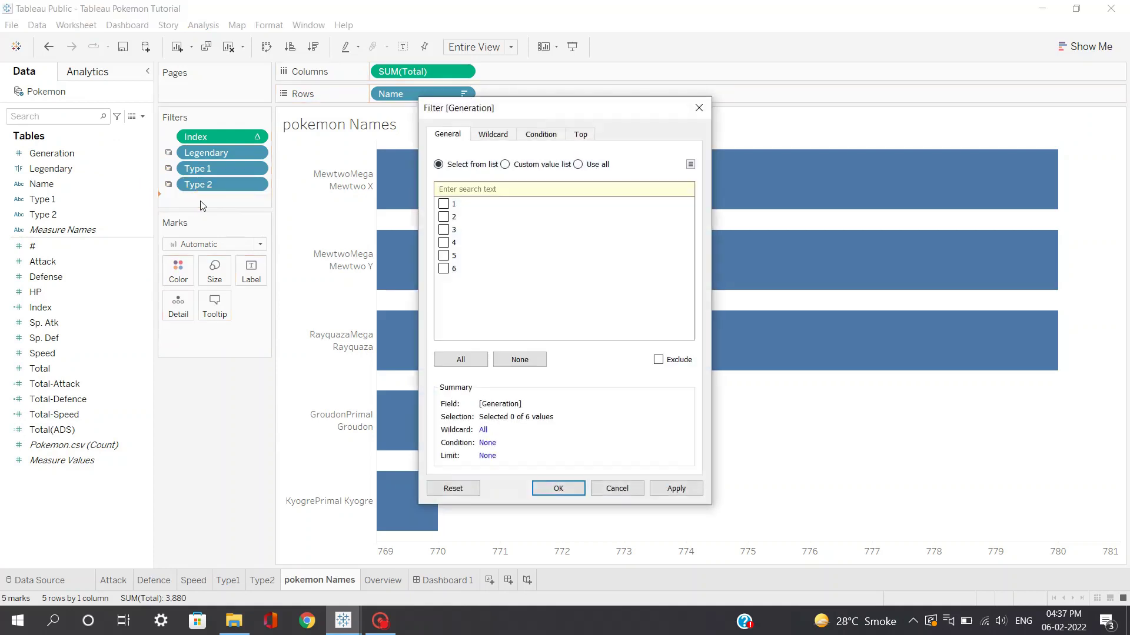
click(577, 164)
click(676, 488)
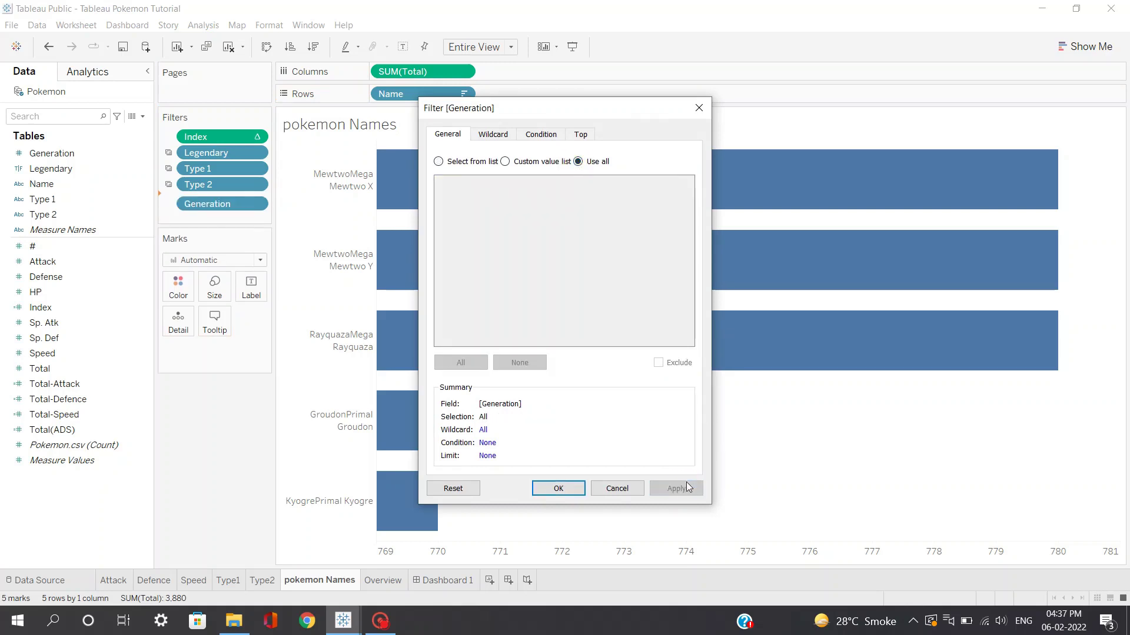
click(538, 490)
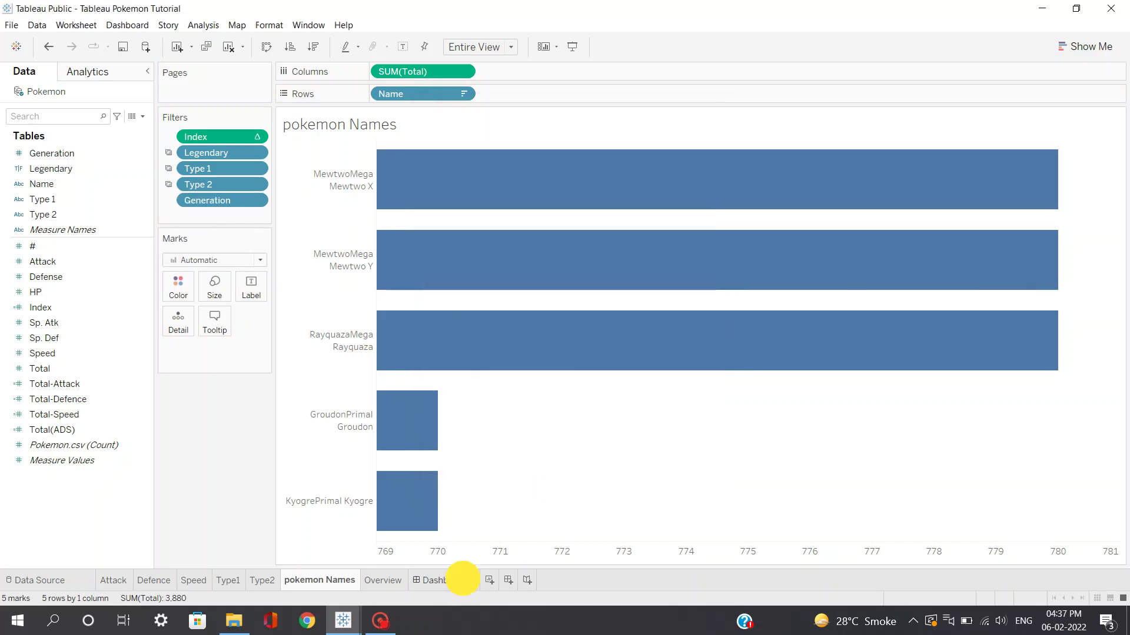
Step: Show the Generation filter from the pokemon Names sheet on Dashboard 1 and make it a single-value dropdown
click(465, 579)
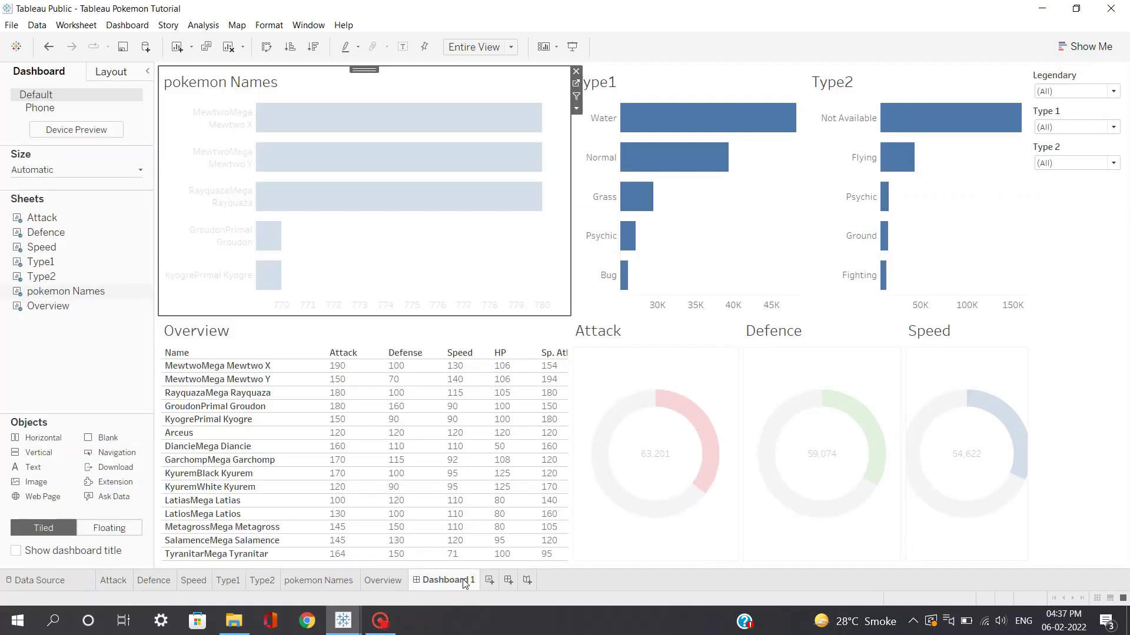
click(576, 108)
mouse_move(702, 222)
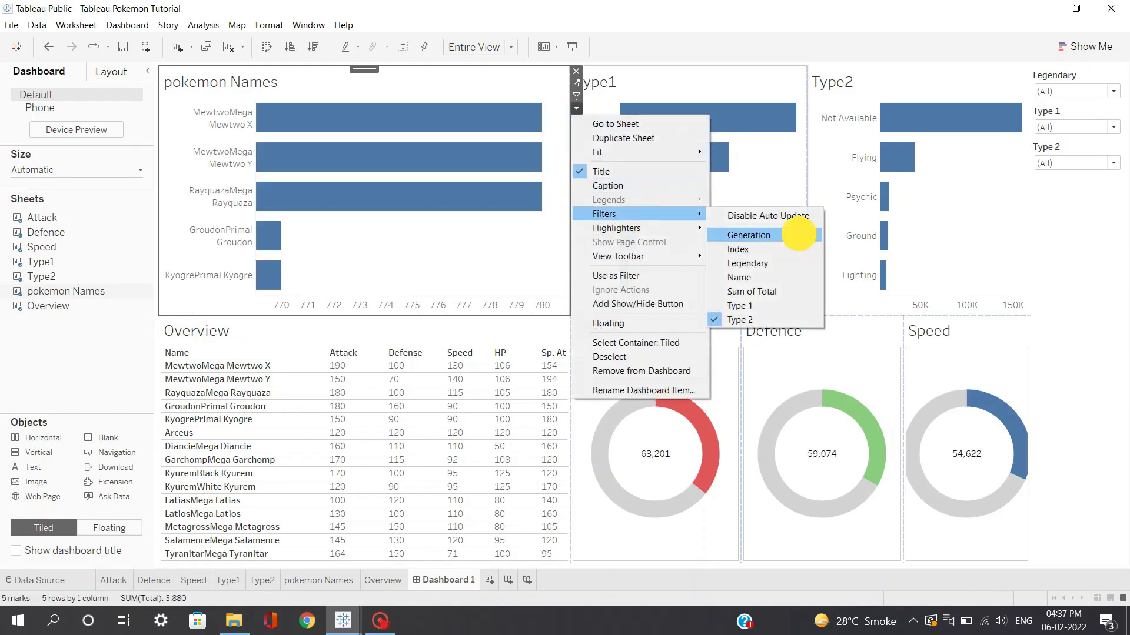
click(765, 235)
click(1081, 187)
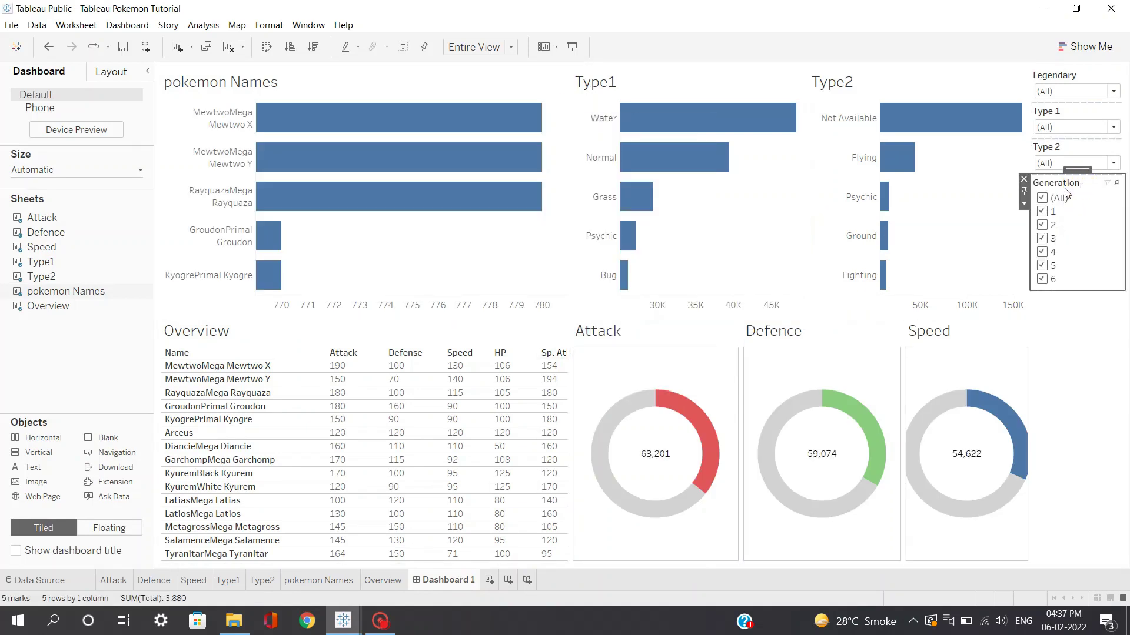
click(1024, 203)
click(1039, 334)
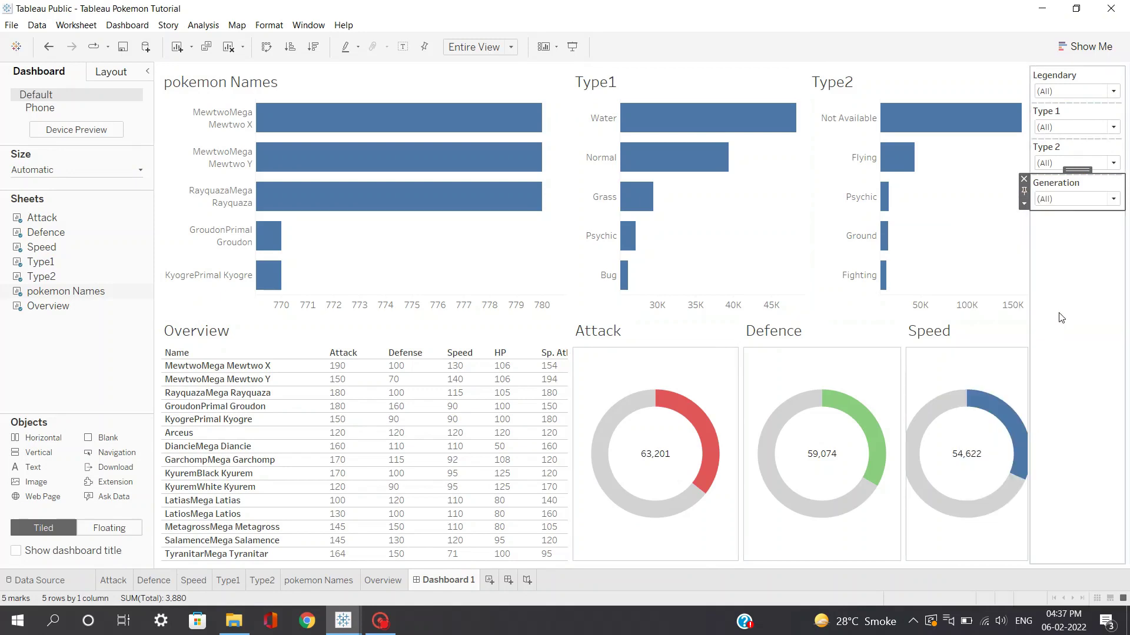
Step: Apply the dashboard's Generation filter to all the worksheets on the dashboard
click(1024, 203)
mouse_move(1036, 232)
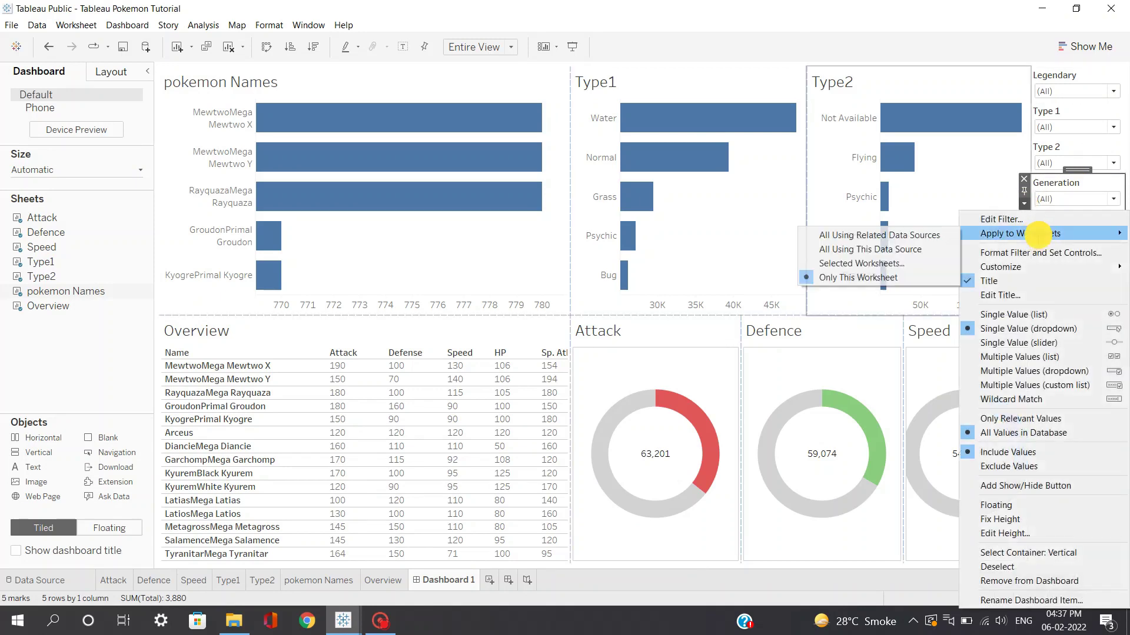
click(877, 264)
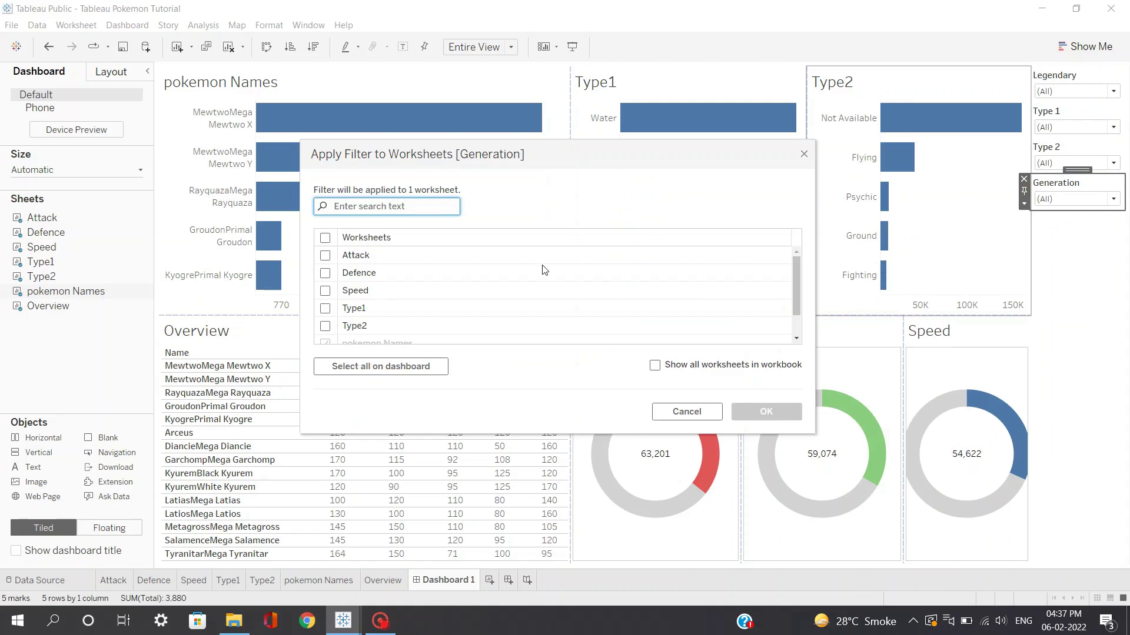
click(383, 367)
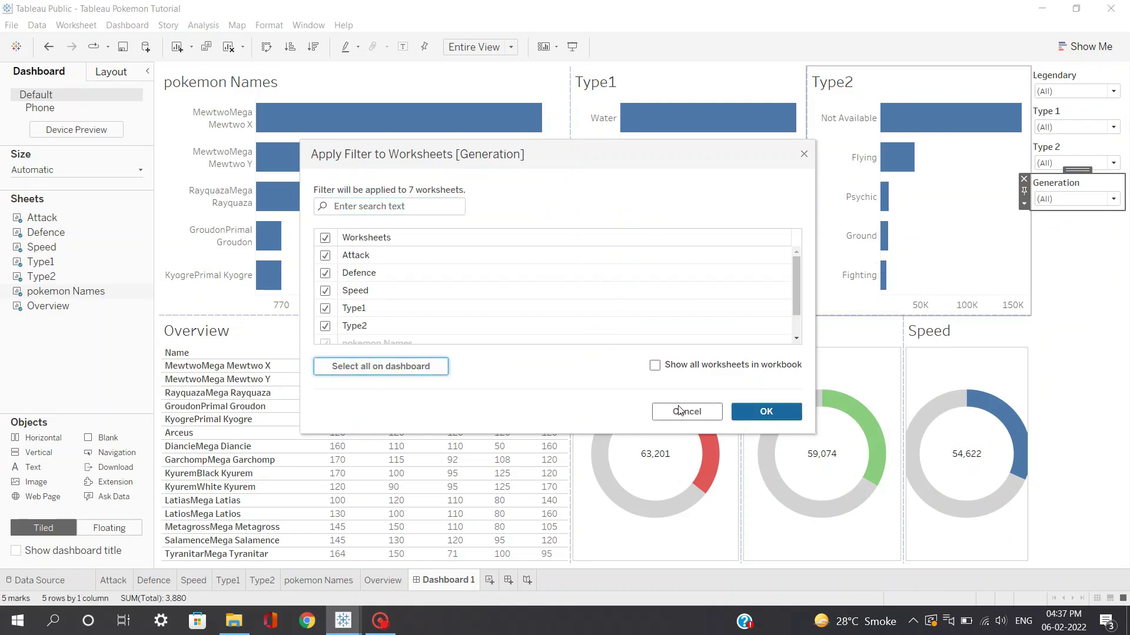
click(741, 419)
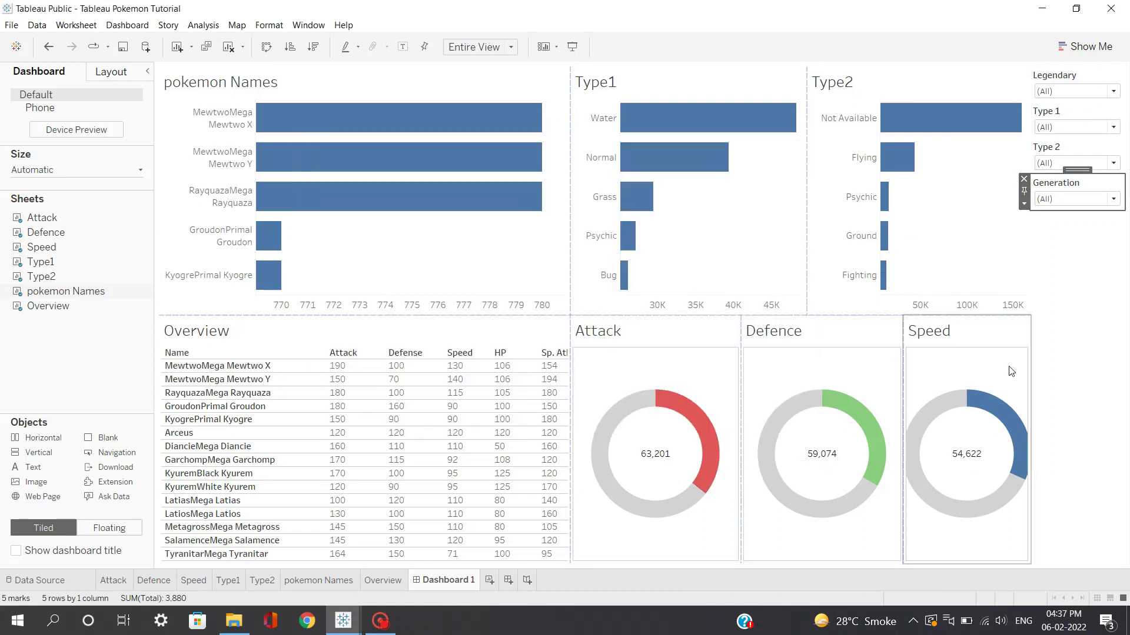
Step: Test the Generation filter on the dashboard with value 2 and with value 3
click(1071, 200)
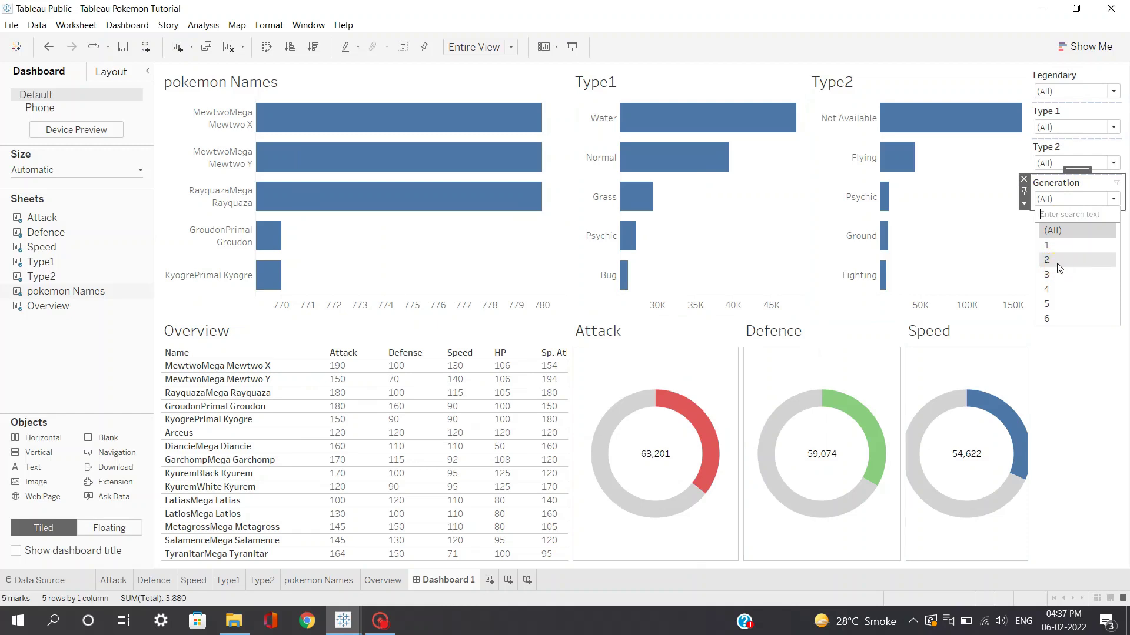
click(1063, 263)
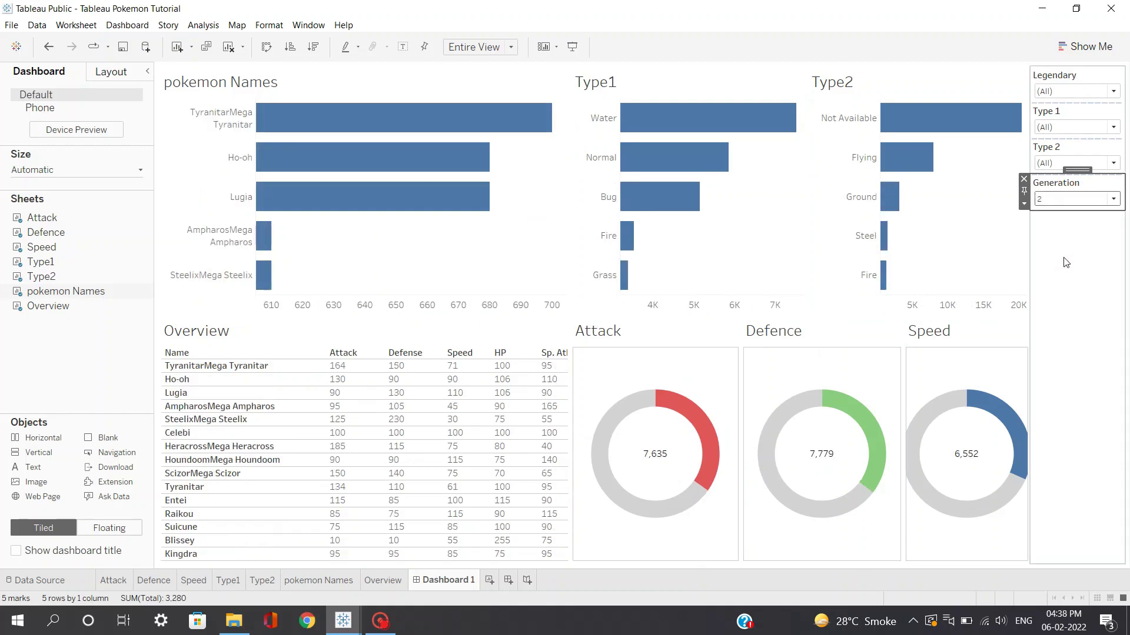
click(1078, 199)
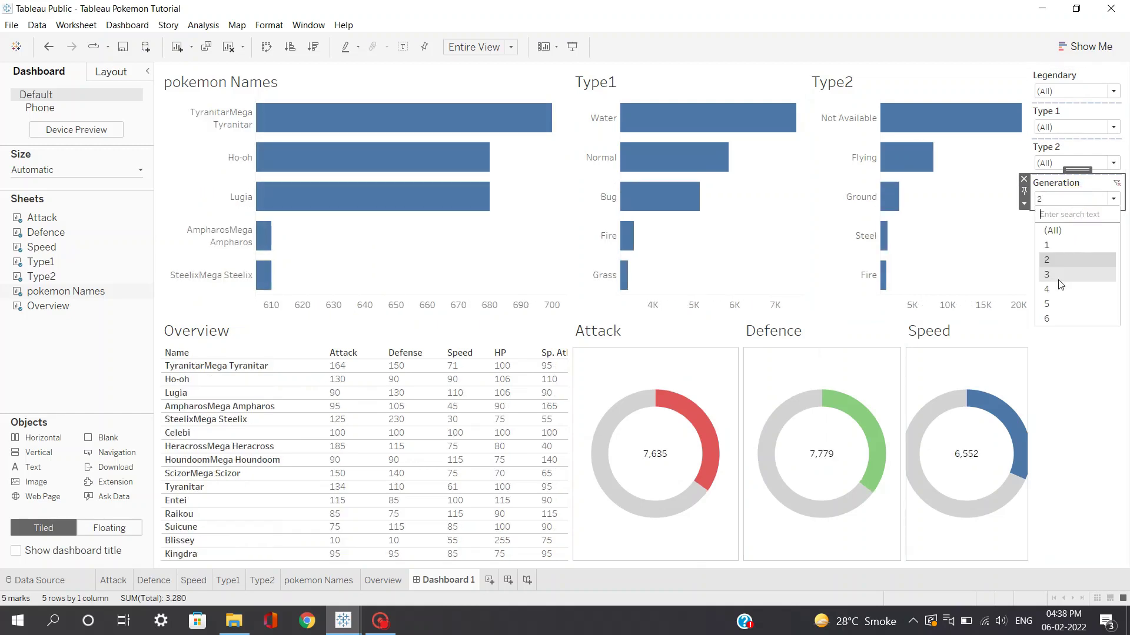
click(1061, 277)
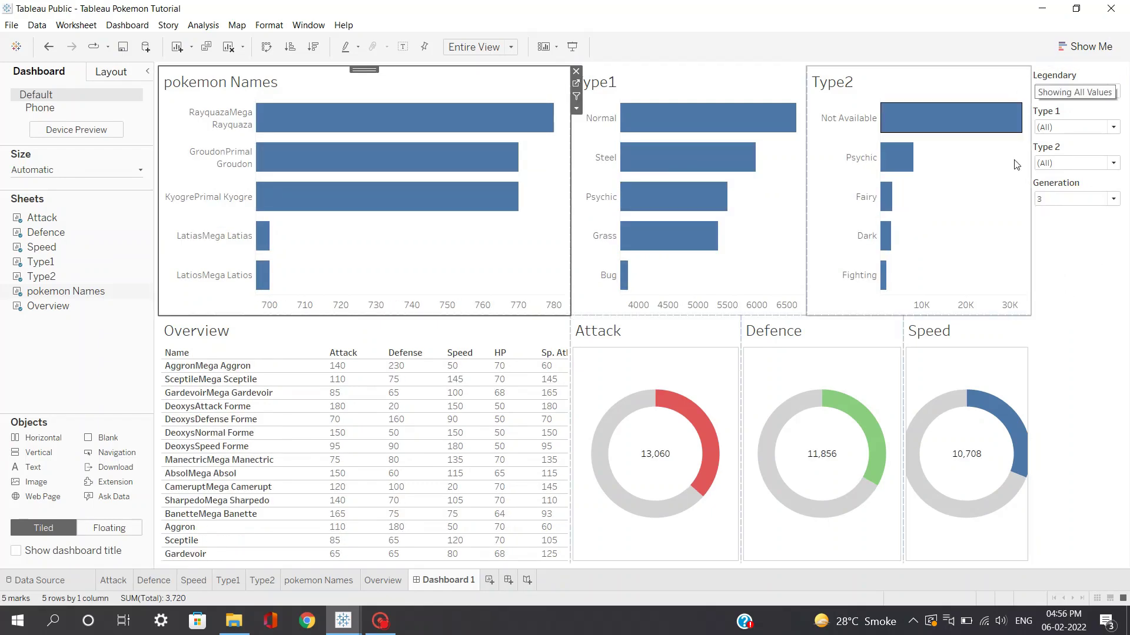
Step: Add an average HP filter to the pokemon Names worksheet with a range of values from 1 to 170
double_click(182, 288)
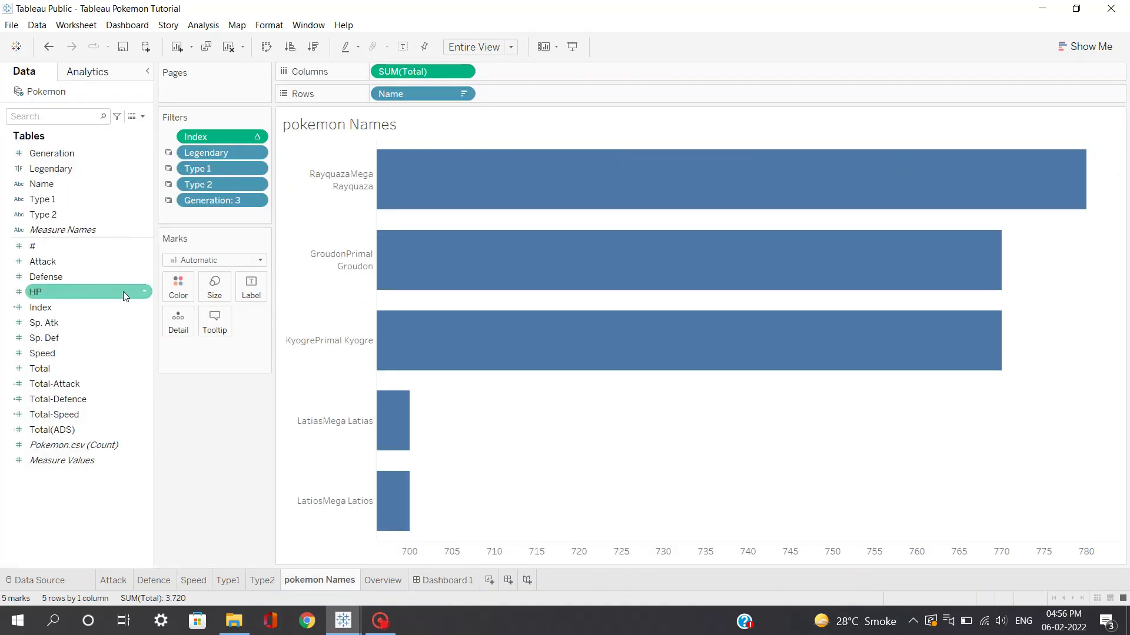
drag(70, 297, 214, 216)
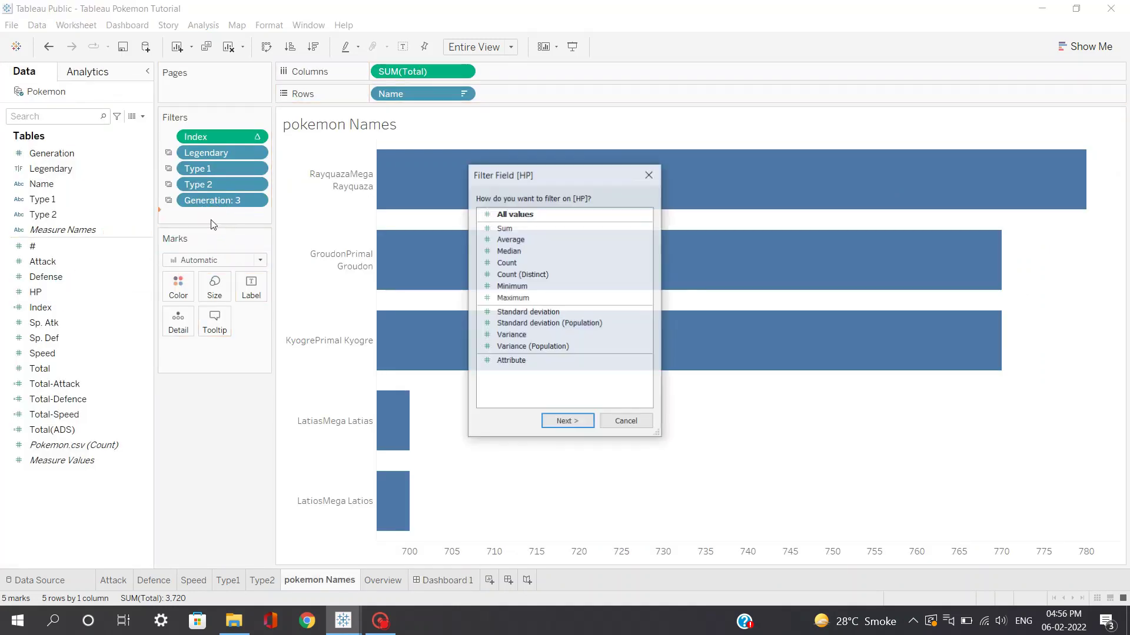
click(533, 244)
click(567, 422)
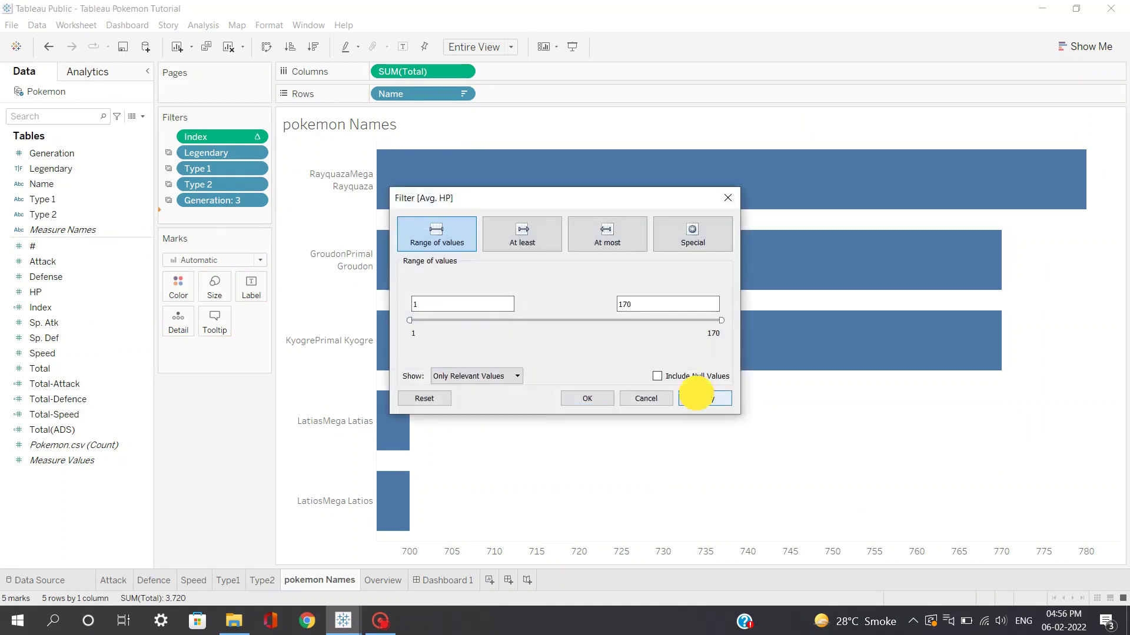
click(698, 398)
click(588, 398)
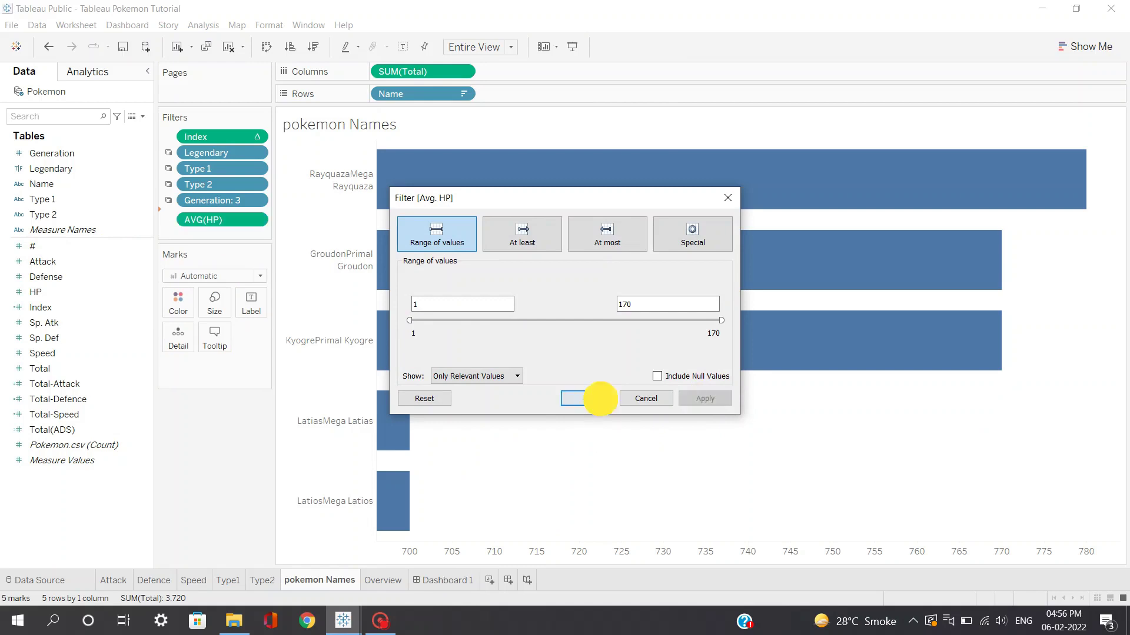
Step: Show the pokemon Names sheet's average HP filter on Dashboard 1
click(448, 580)
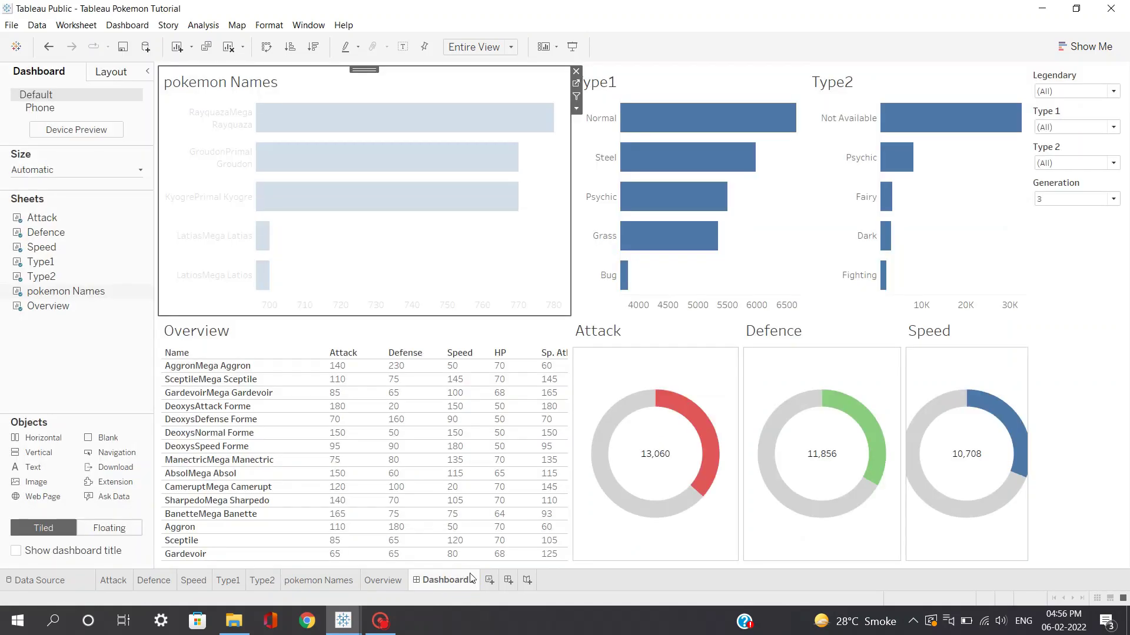
click(576, 108)
mouse_move(636, 214)
click(784, 234)
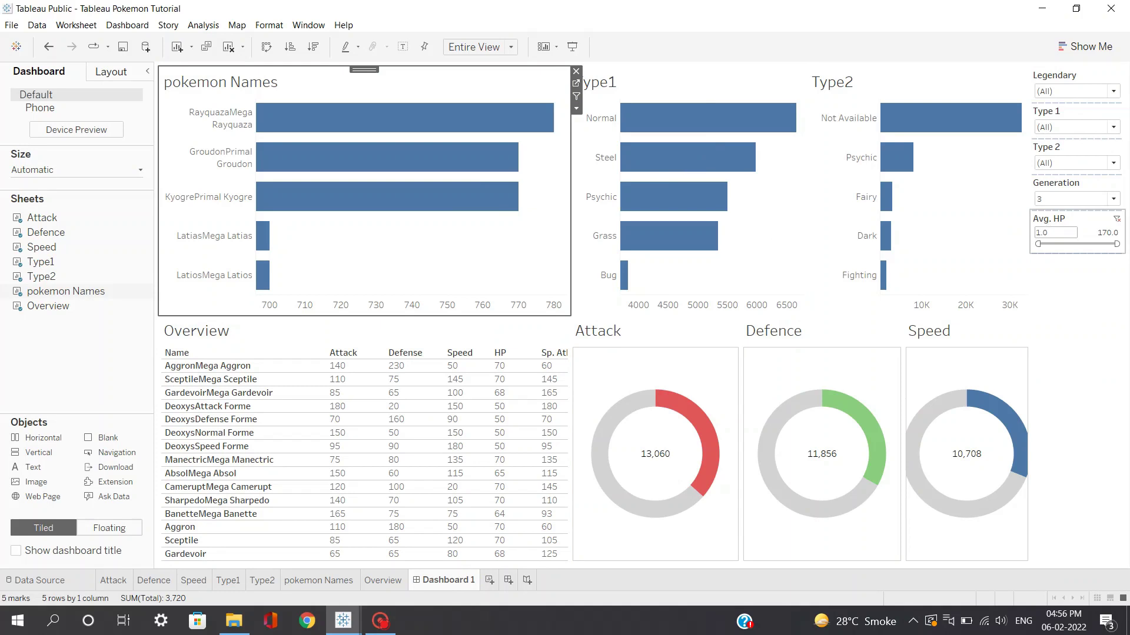
Step: Set the upper limit of the dashboard's Avg. HP filter to 70
click(1099, 233)
click(1099, 232)
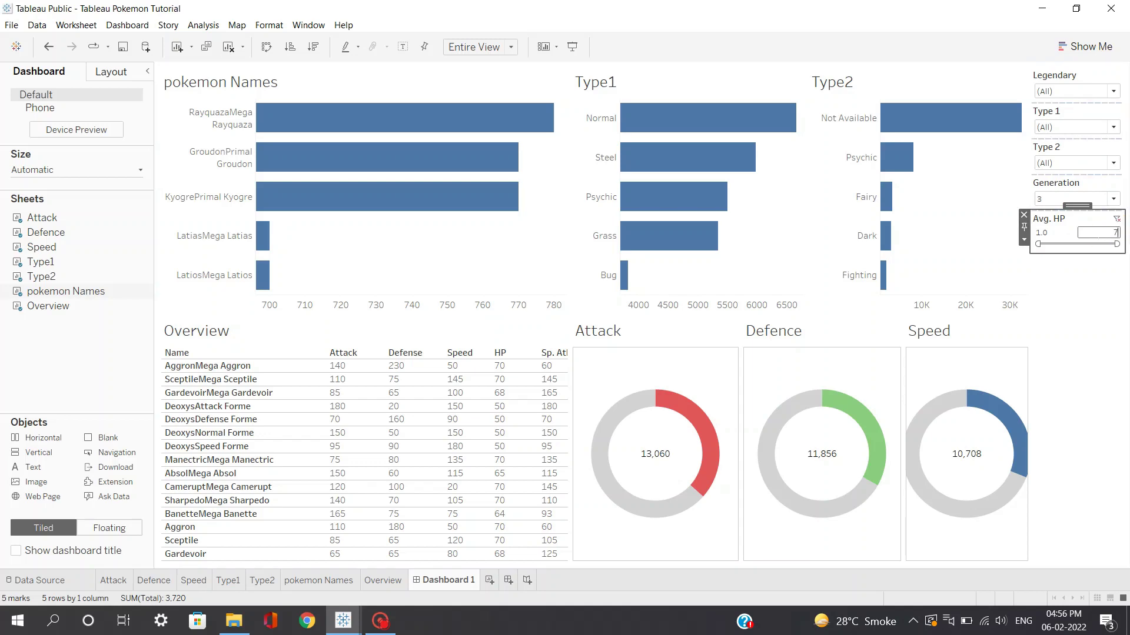
key(Return)
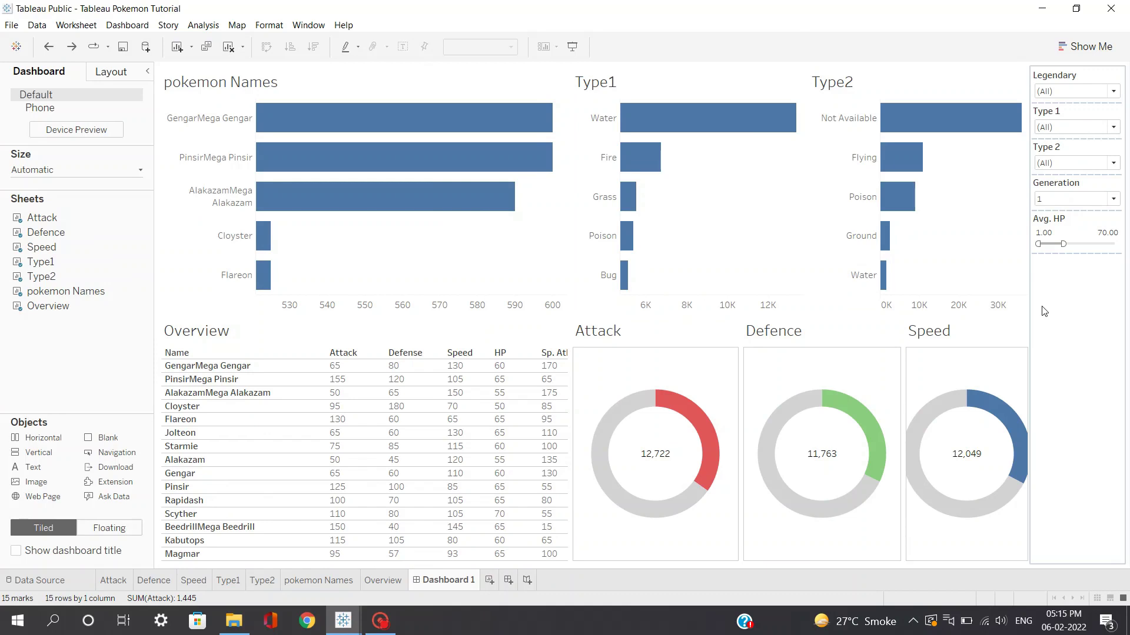
Step: Narrow the Overview and pokemon Names sheets to a matching width and tighten the Overview table's columns to fit Sp. Def
drag(569, 365, 531, 367)
click(535, 253)
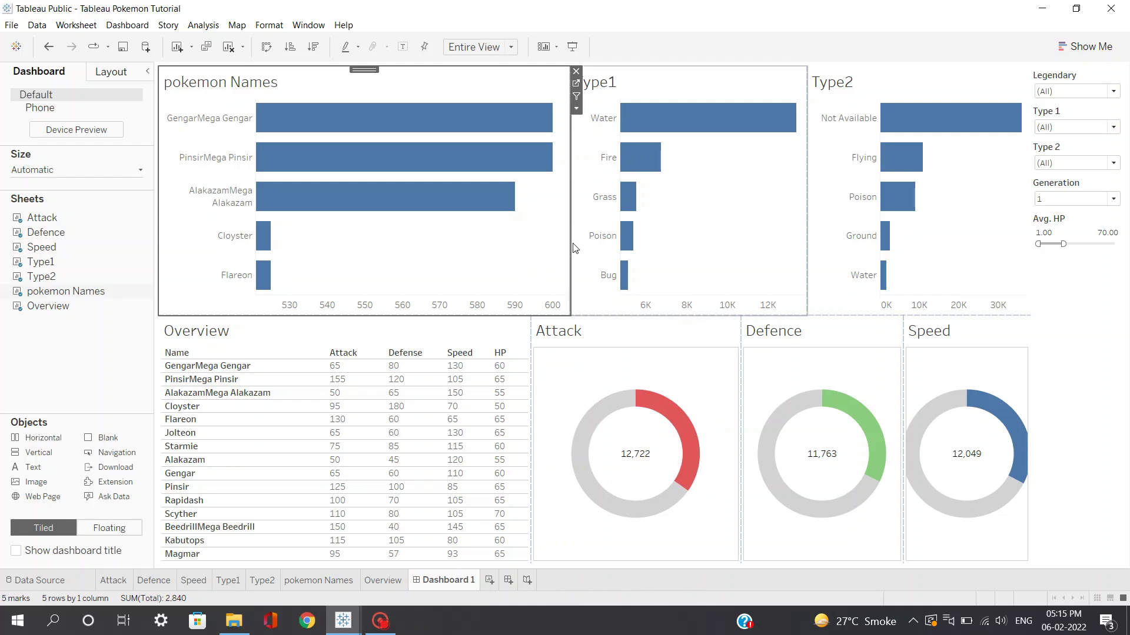
drag(572, 242, 531, 241)
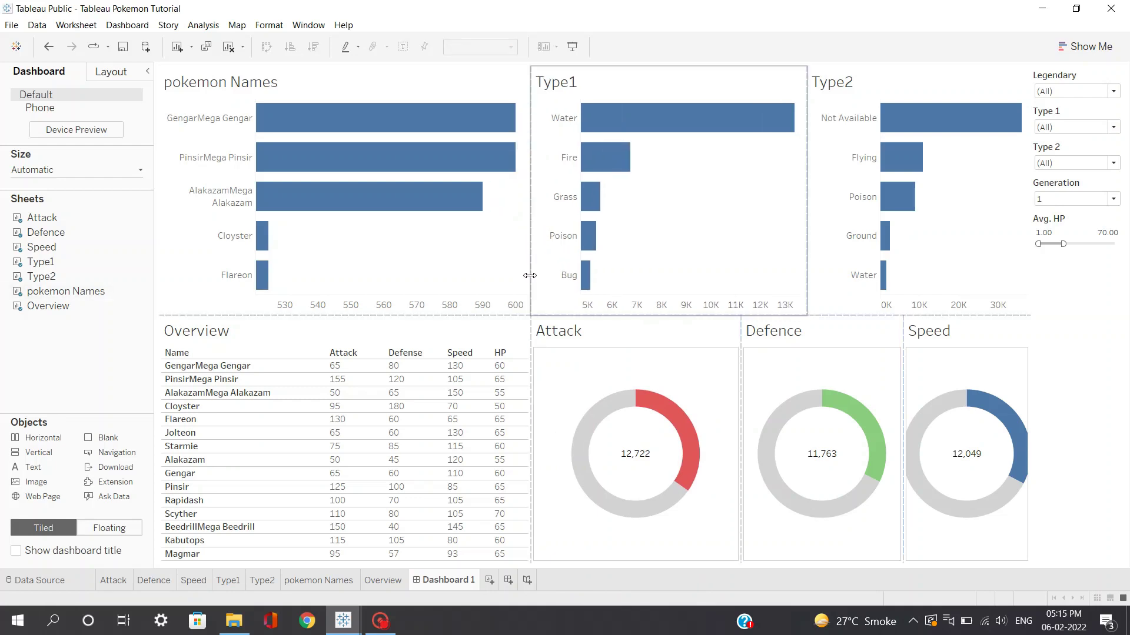
click(323, 368)
drag(323, 368, 480, 366)
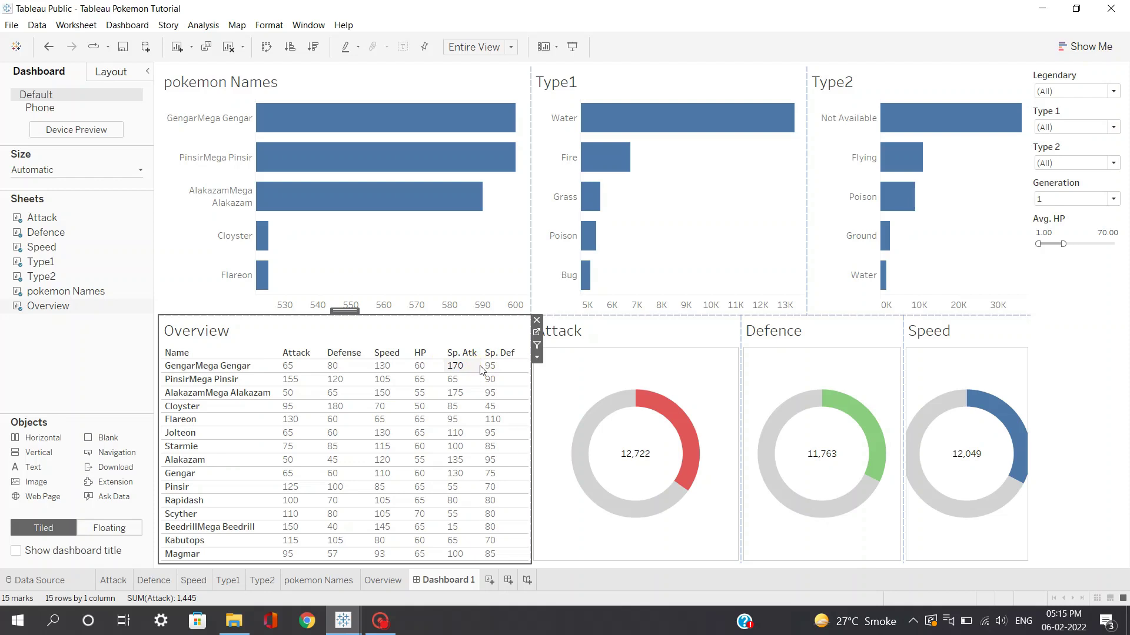
Step: Move the Legendary and Generation filters side by side above the pokemon Names chart
click(1068, 75)
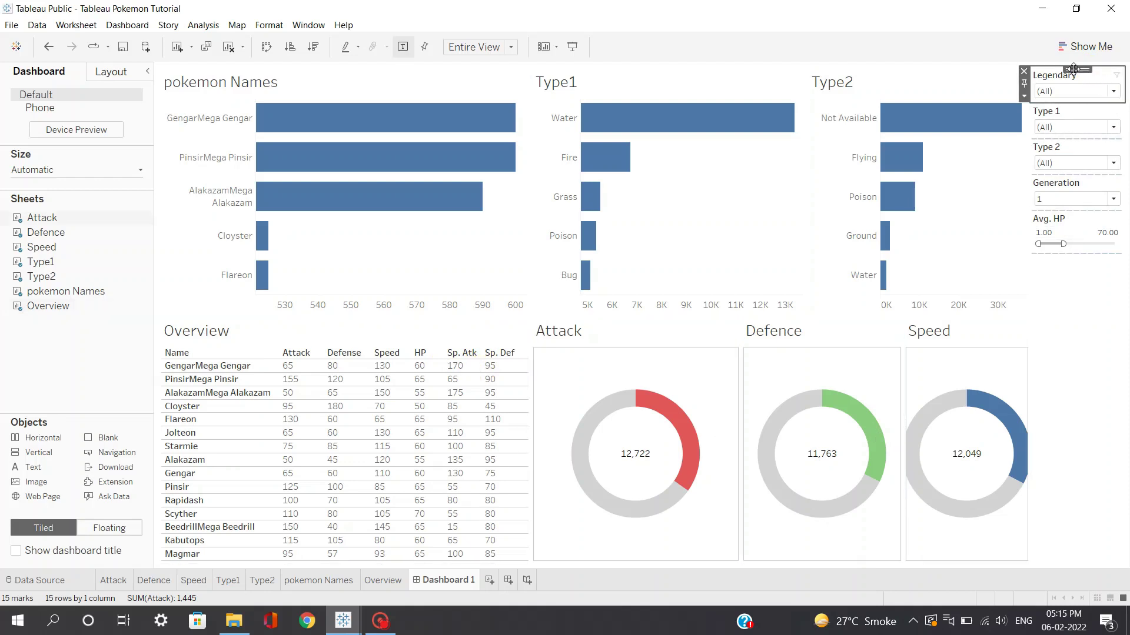
mouse_move(1077, 67)
mouse_down()
mouse_move(832, 90)
mouse_move(328, 97)
mouse_up()
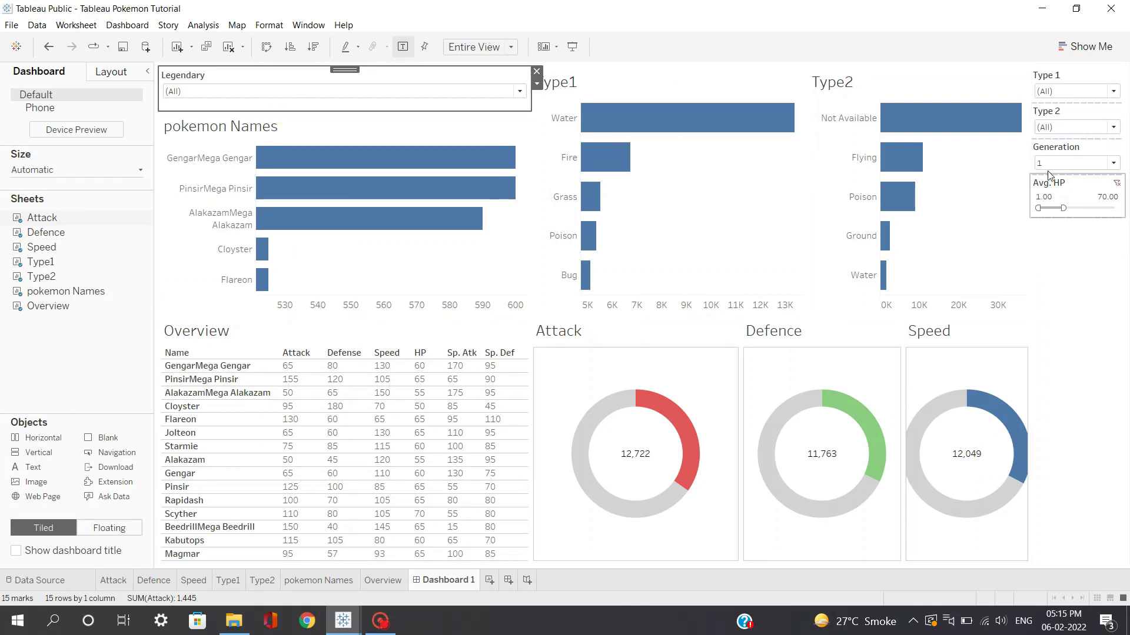
click(1078, 151)
mouse_move(1077, 141)
mouse_down()
mouse_move(1079, 132)
mouse_move(504, 76)
mouse_move(345, 93)
mouse_up()
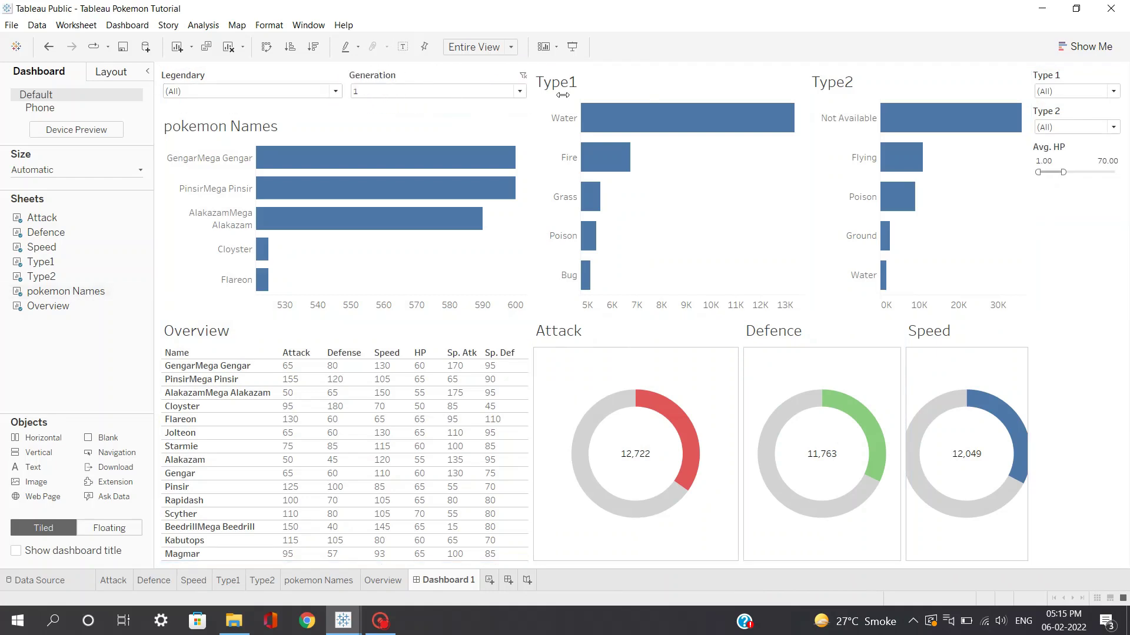
Step: Move the Avg. HP filter above the Type1 chart
click(630, 82)
click(1053, 147)
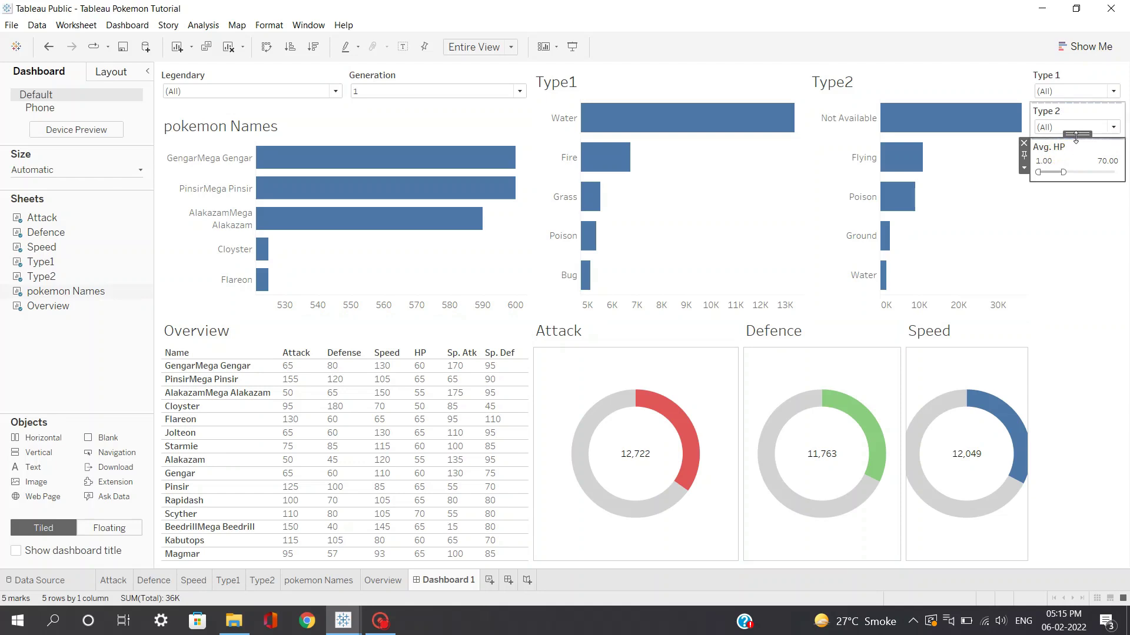
drag(1076, 137, 606, 154)
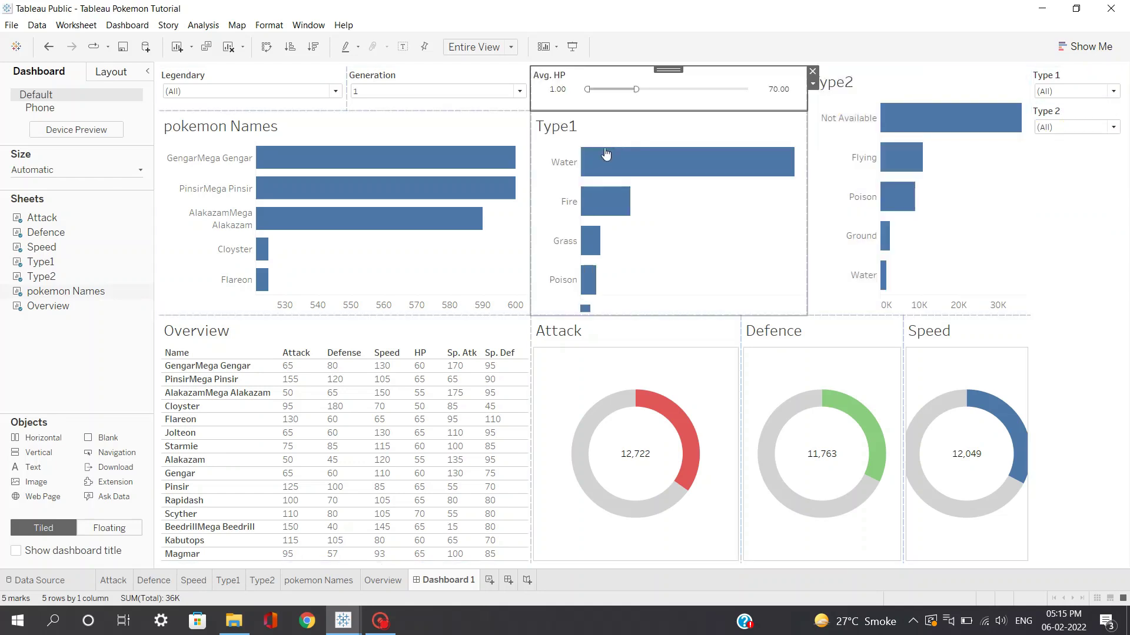
Step: Move the Type 1 and Type 2 filters side by side above the Type2 chart
click(1067, 83)
drag(1076, 64, 864, 94)
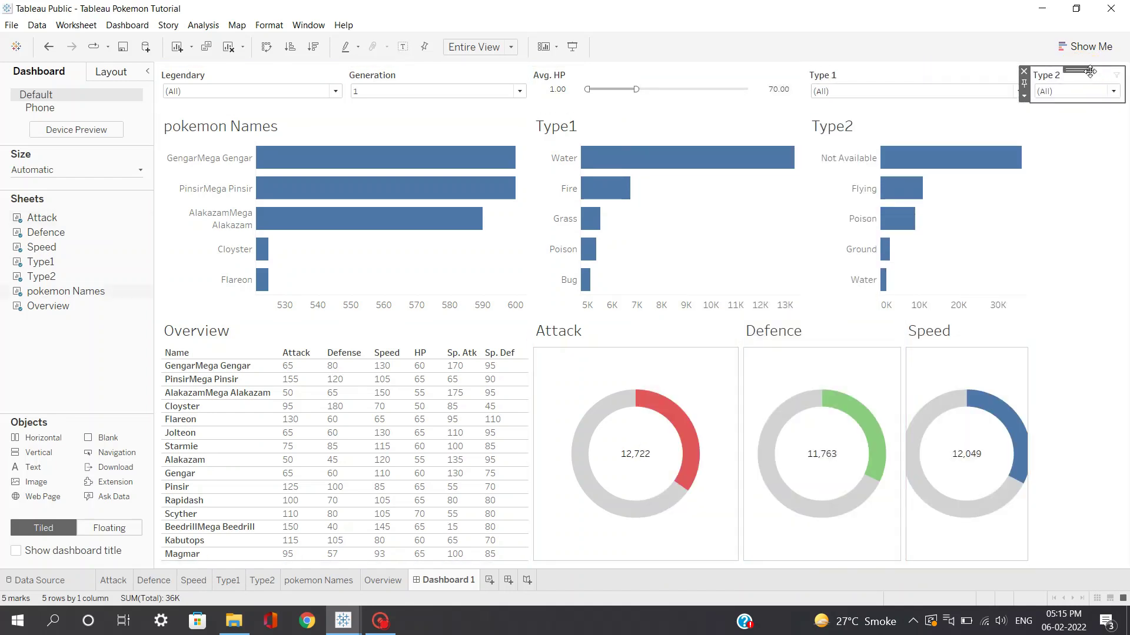
drag(1077, 72, 1018, 76)
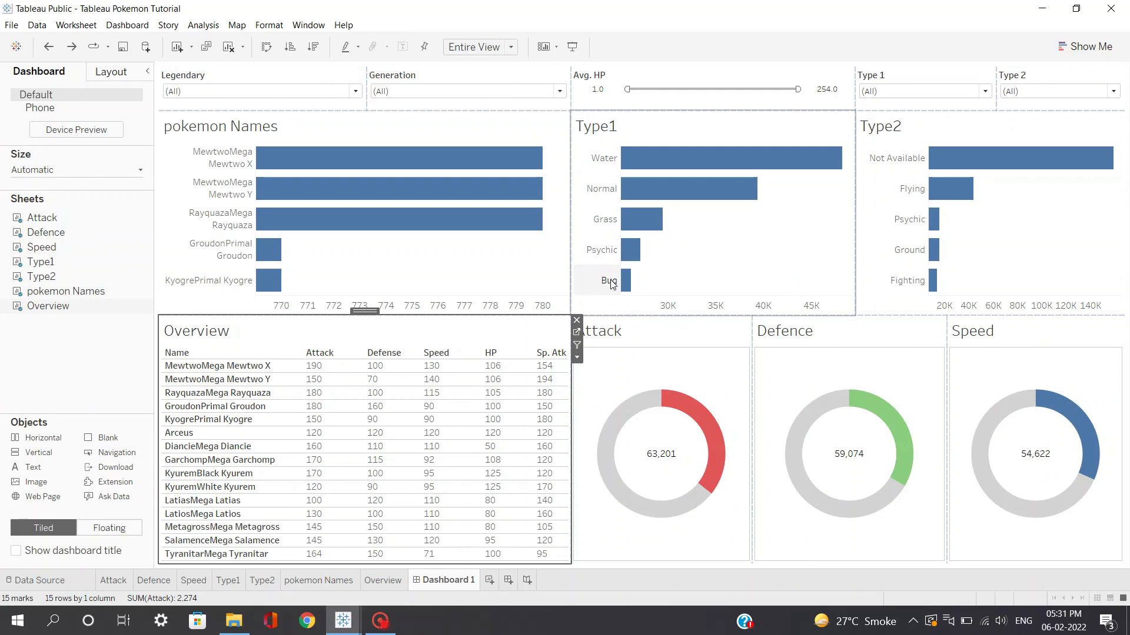
Step: Turn on the title for Dashboard 1
click(201, 25)
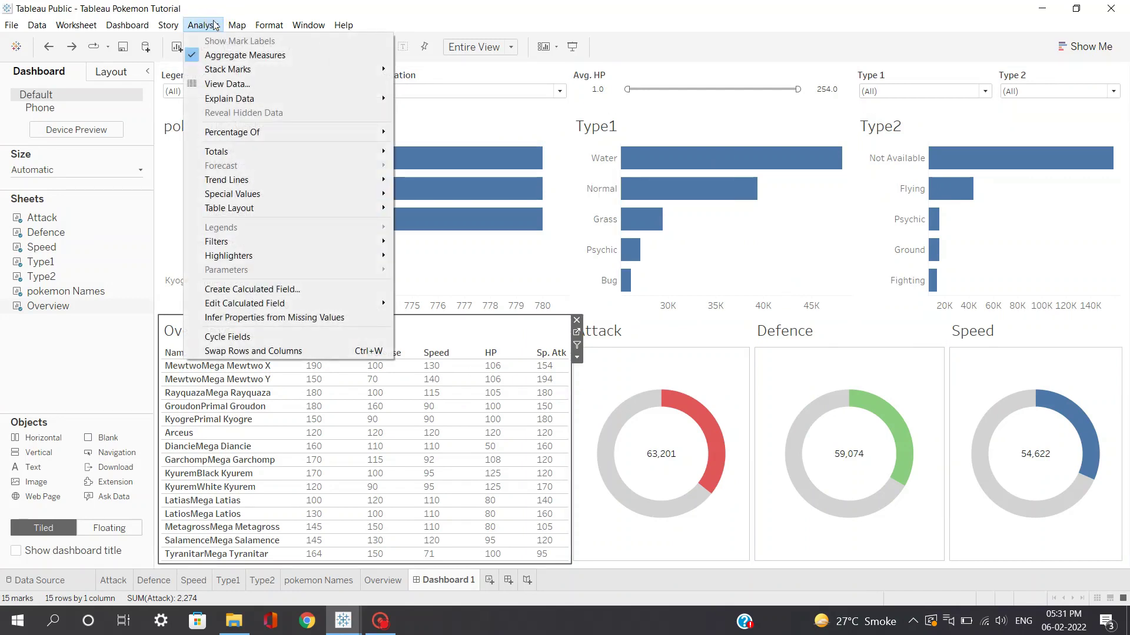
click(123, 24)
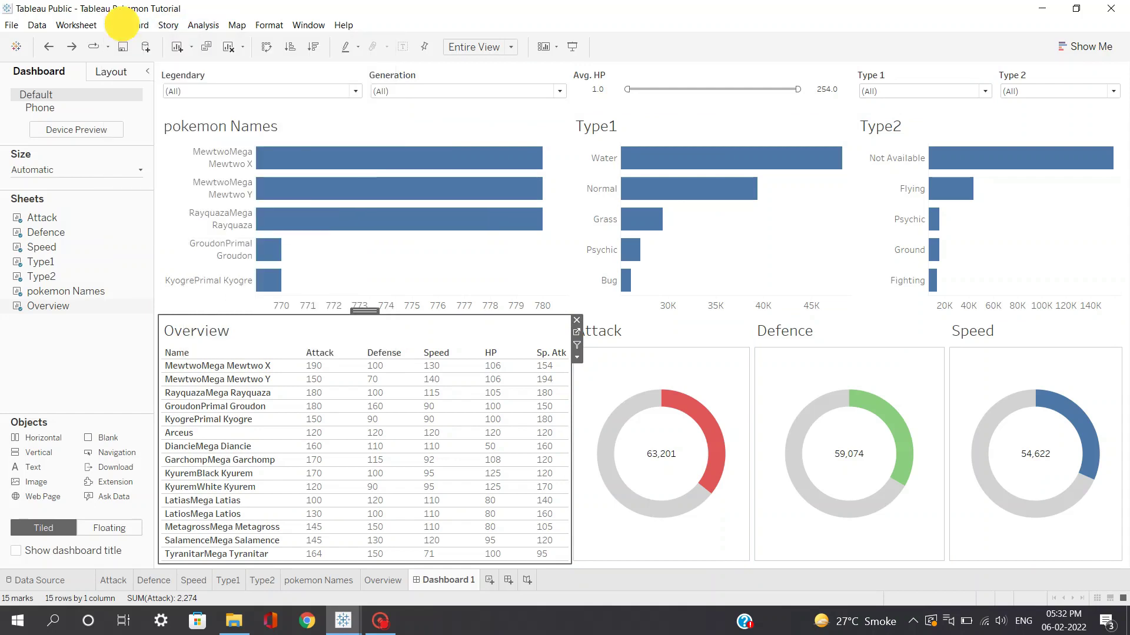
click(123, 24)
mouse_move(165, 26)
mouse_move(127, 25)
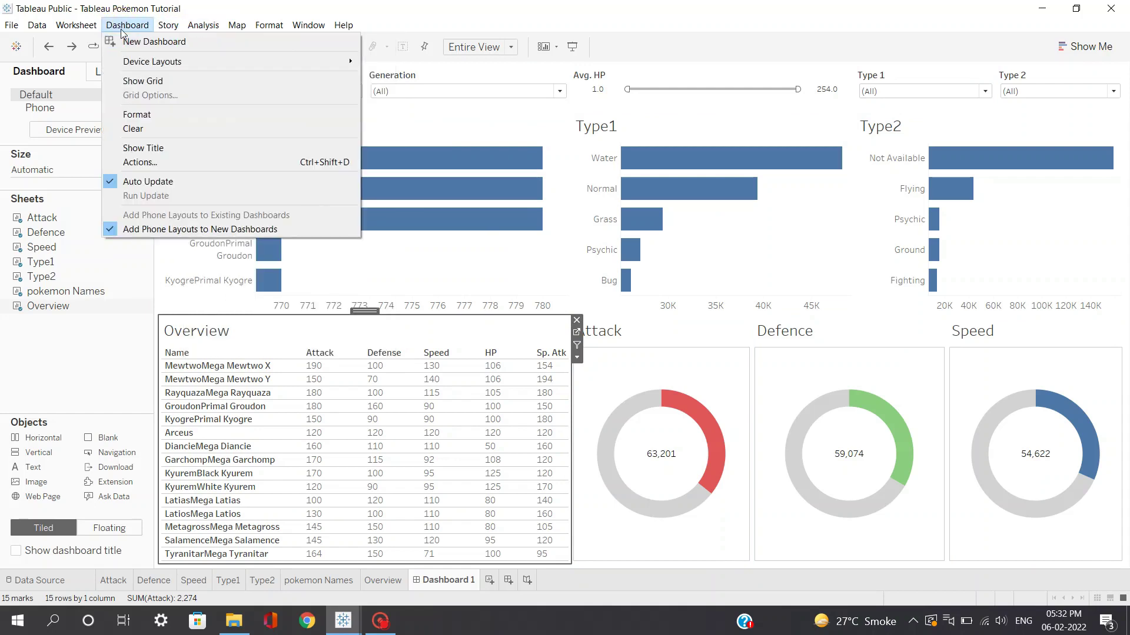
click(132, 145)
Step: Center the dashboard title and change its text to "Pokemon Dashboard Tutorial"
double_click(248, 85)
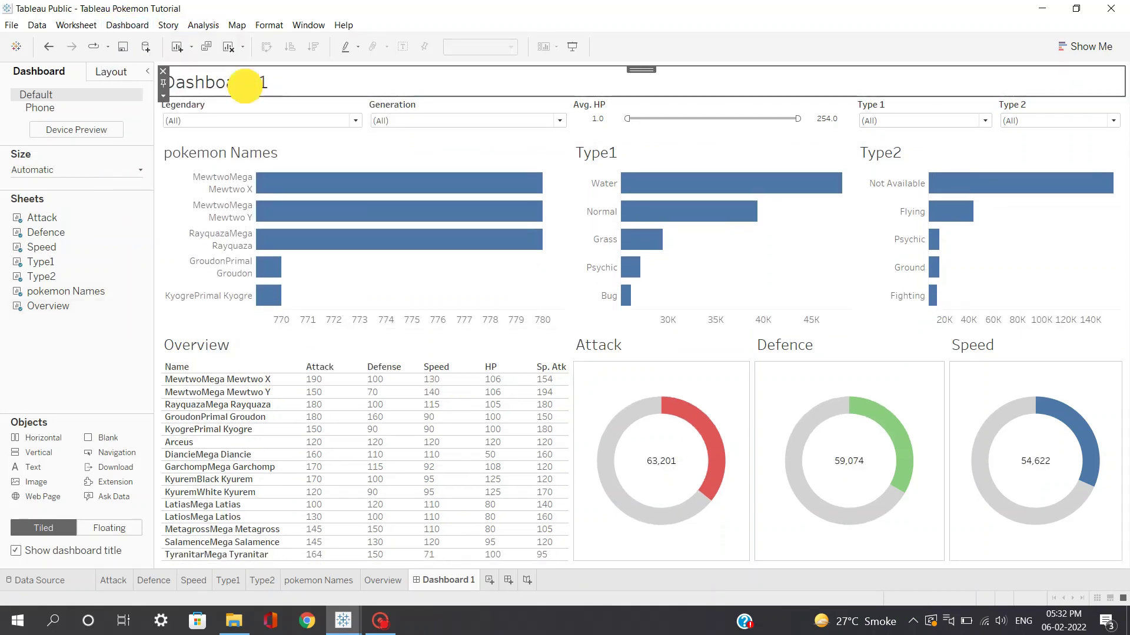
click(638, 235)
drag(615, 252, 516, 247)
text(P)
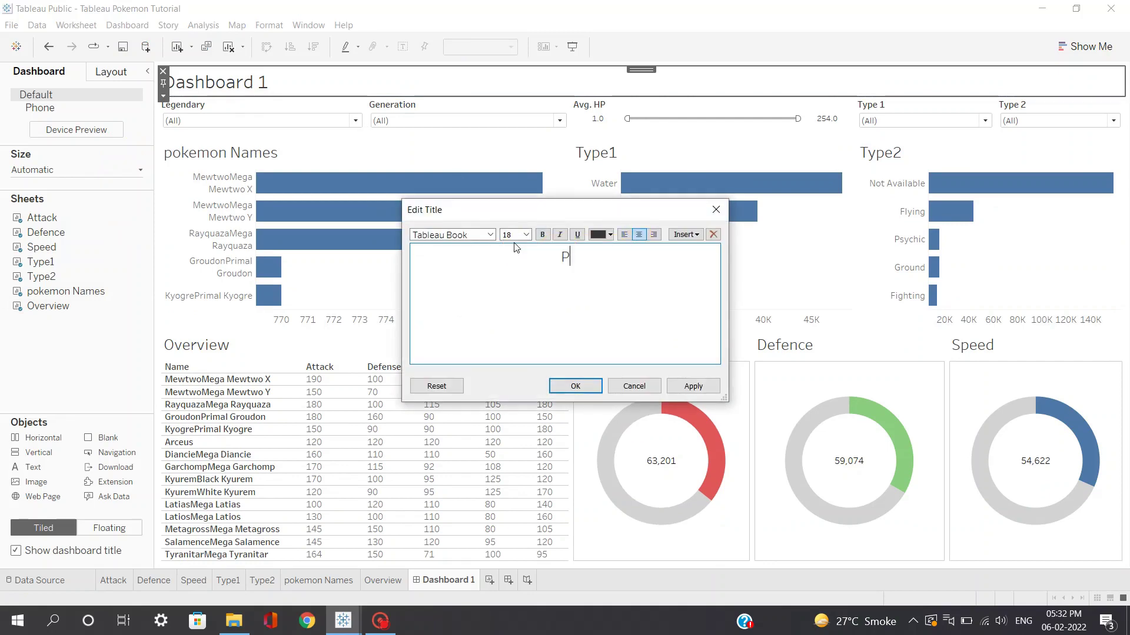
text(okemon Dashboard Tu)
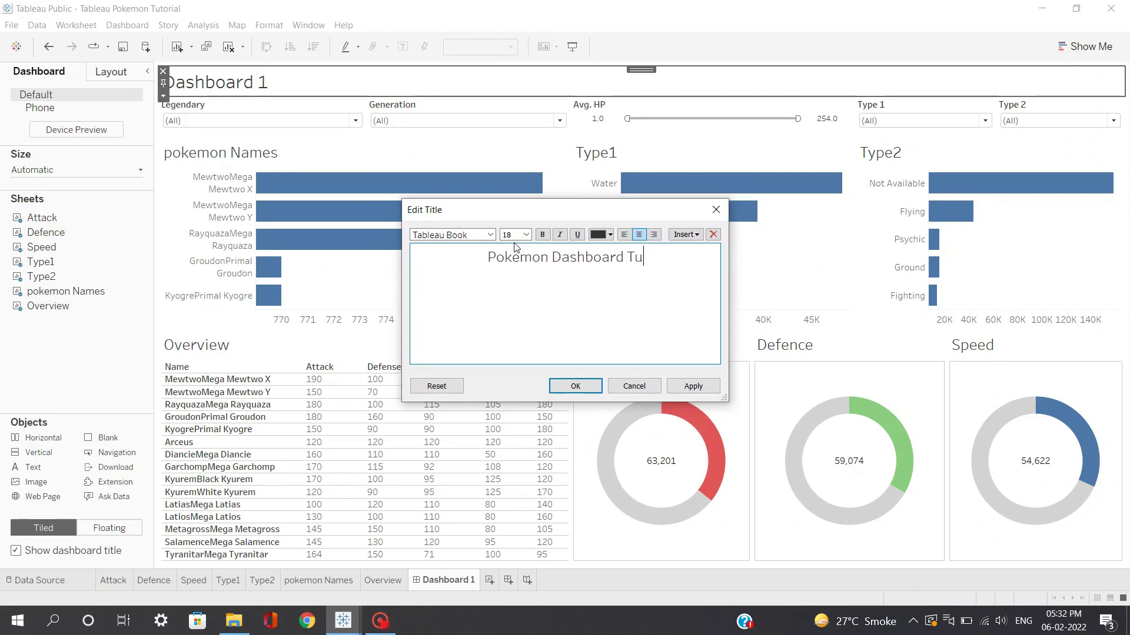
text(torial)
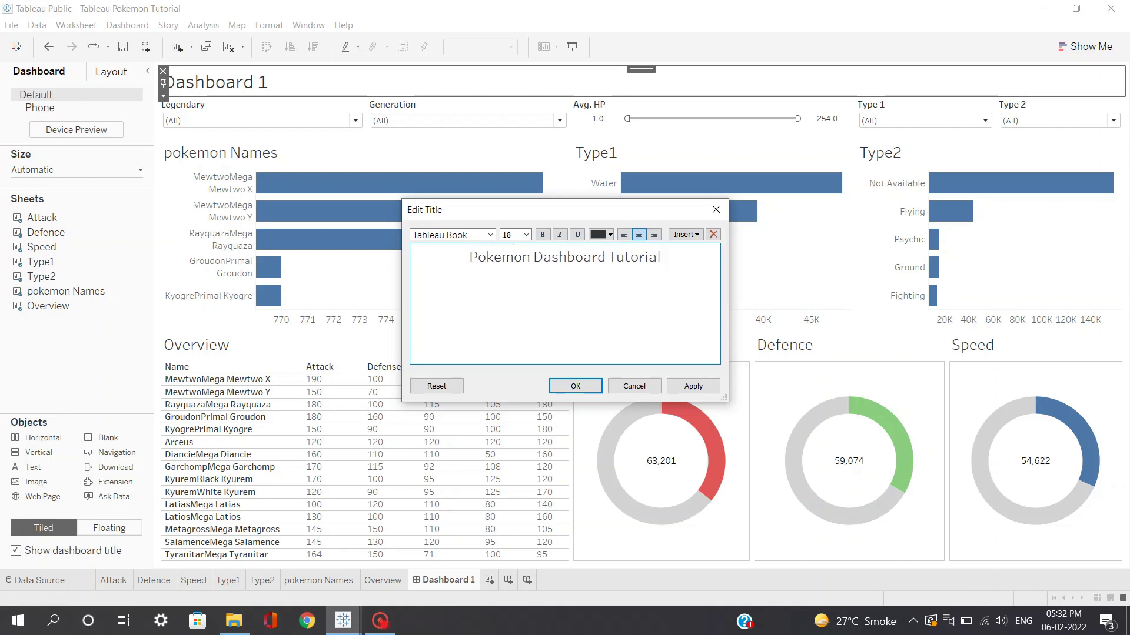
click(568, 385)
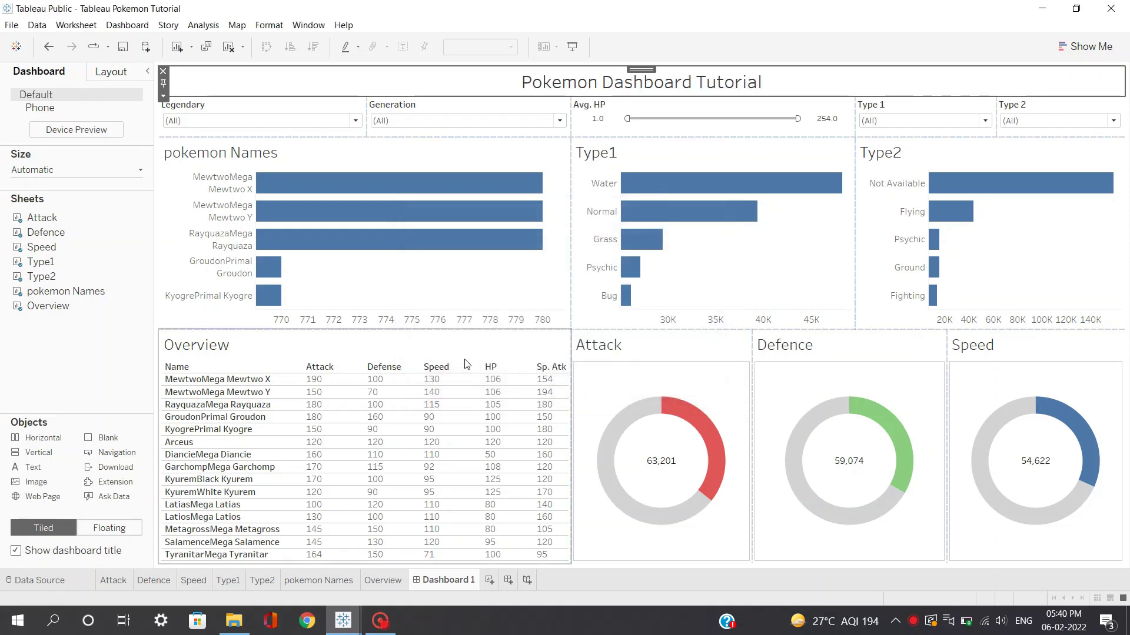
click(206, 350)
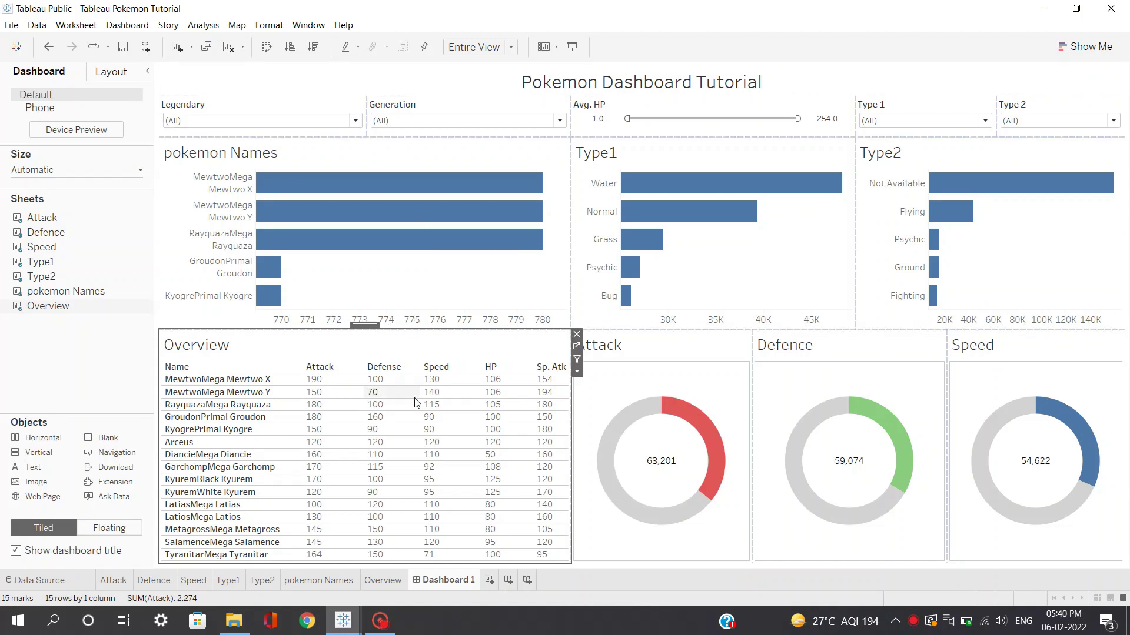
double_click(307, 353)
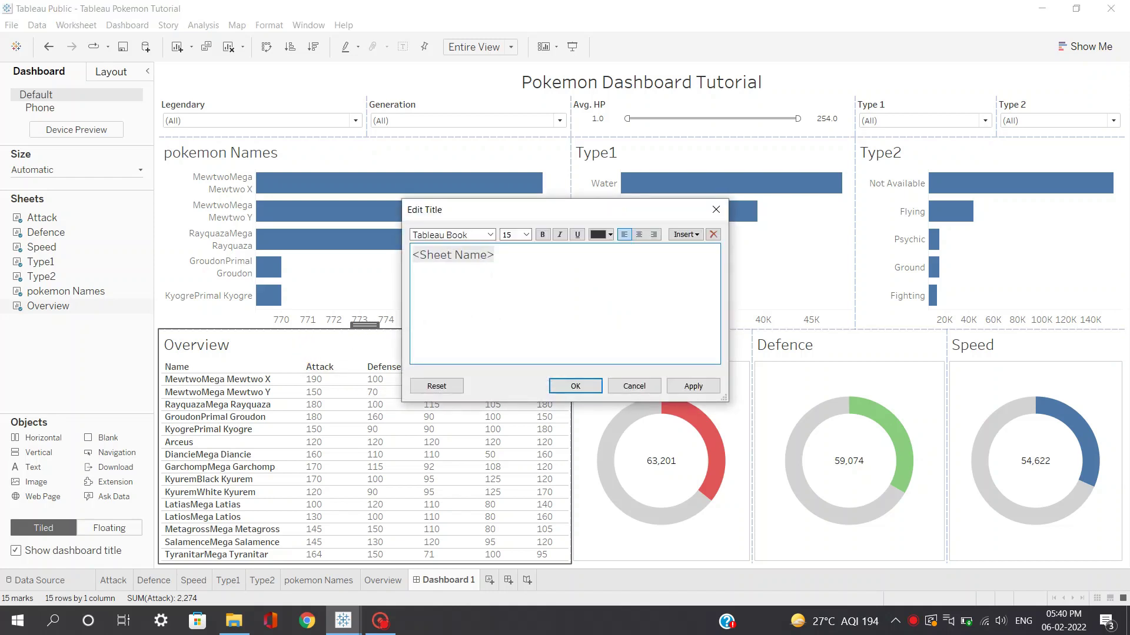
click(633, 386)
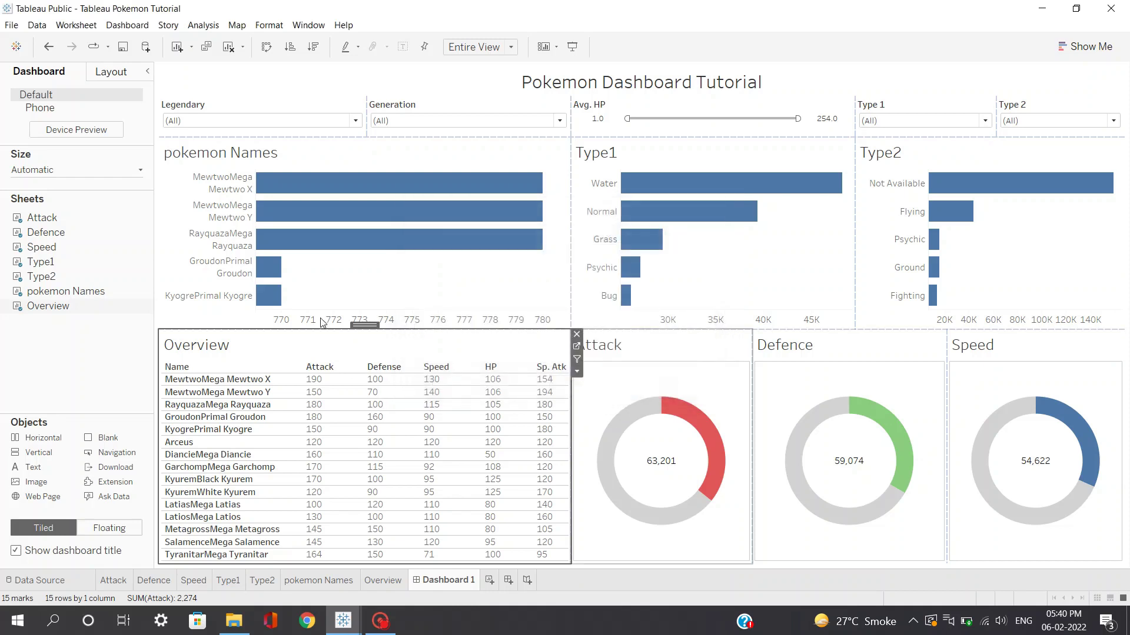
Step: Center the title of the Overview table on the dashboard
double_click(245, 347)
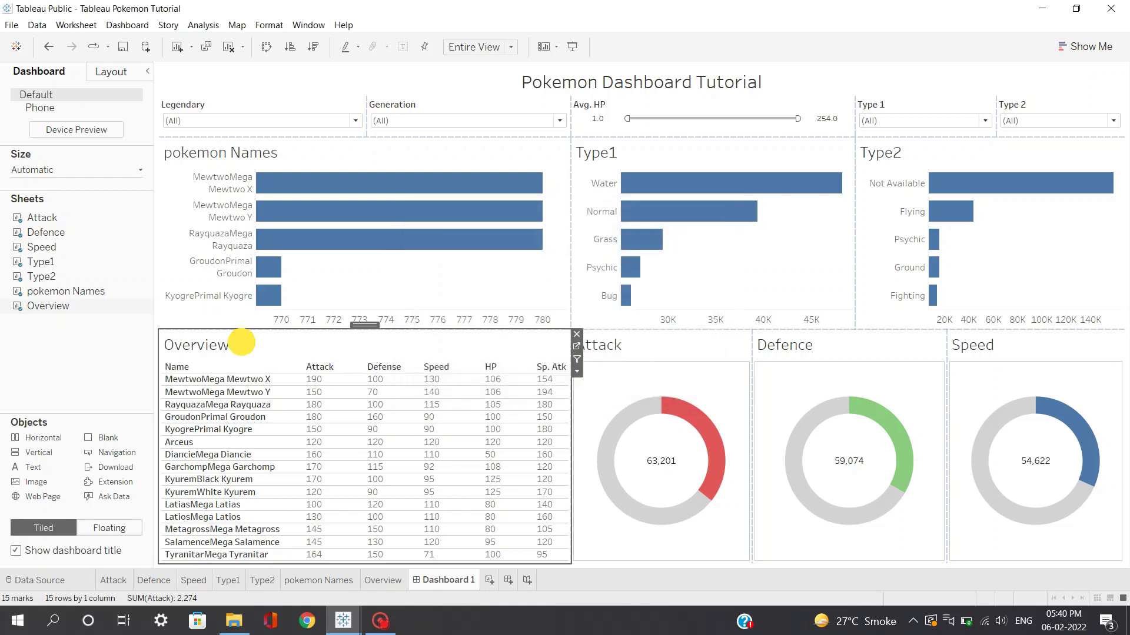
drag(507, 254, 398, 249)
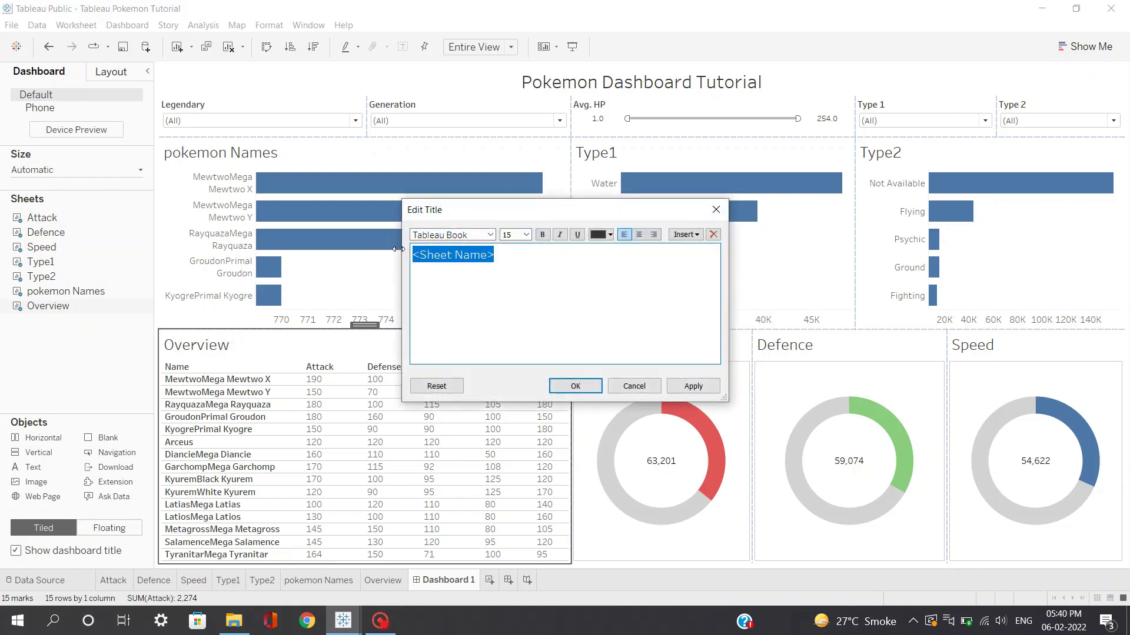
click(638, 237)
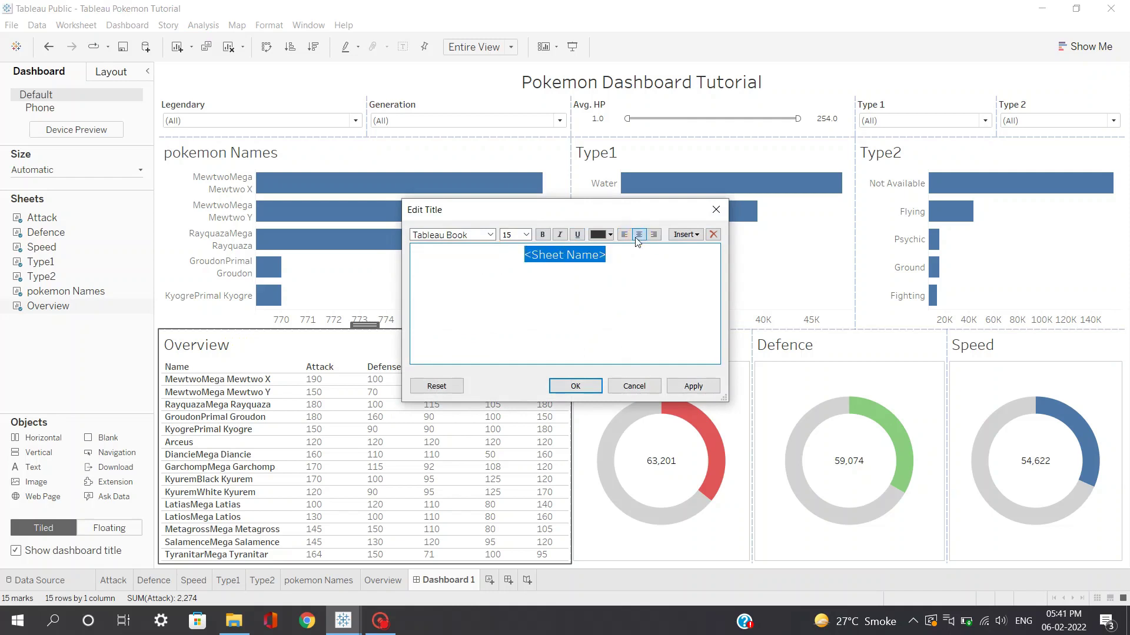
click(677, 386)
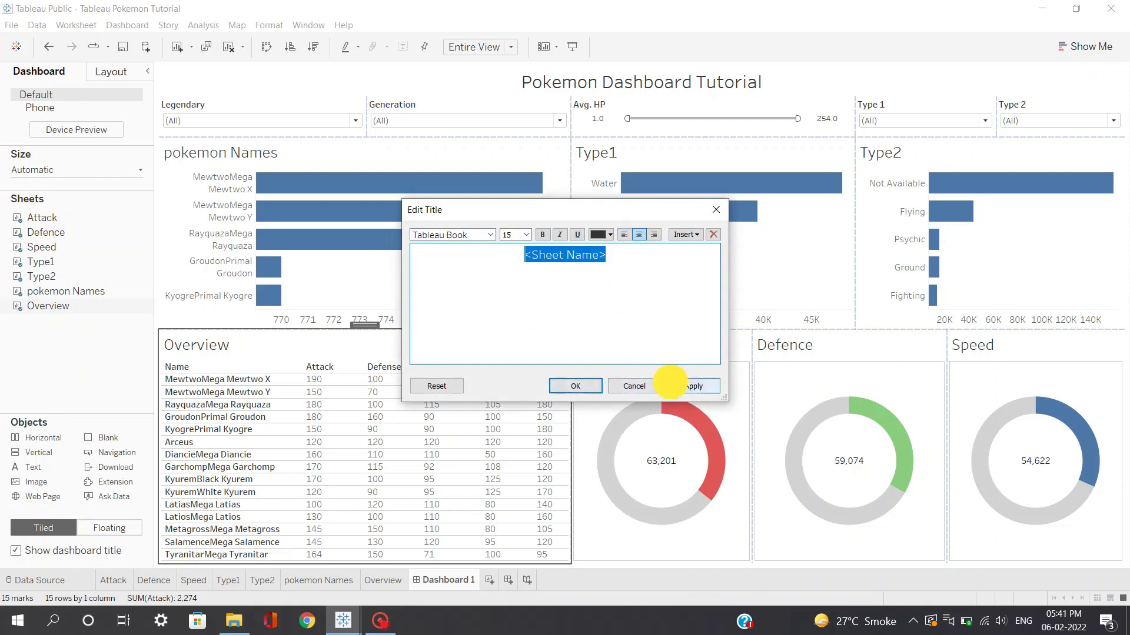
click(596, 386)
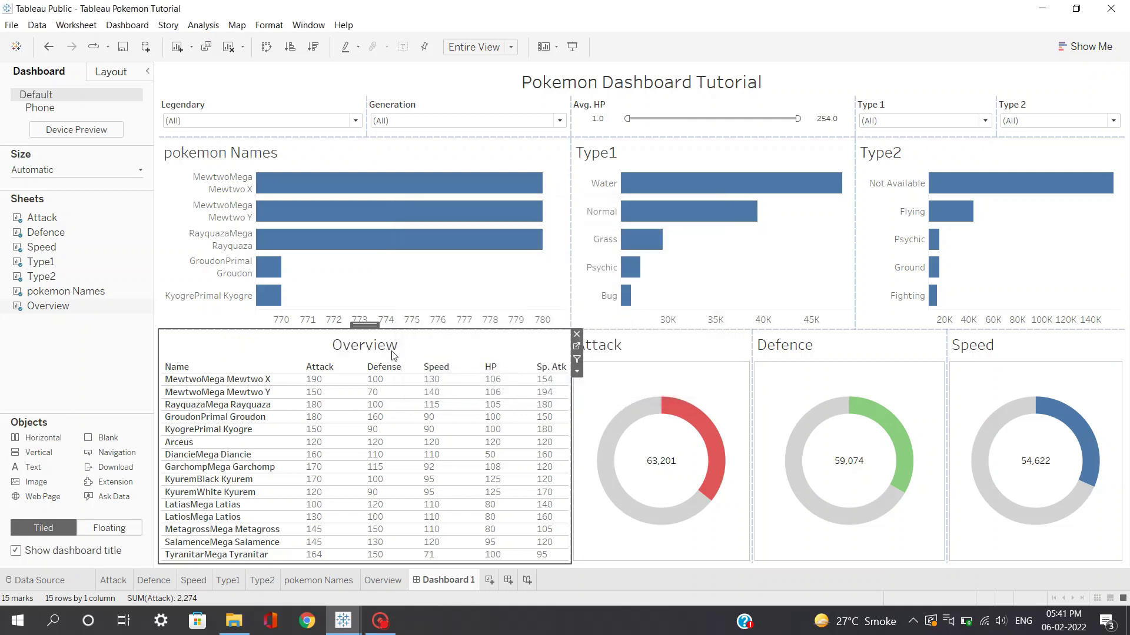
Step: Set the Overview title's background shading to black
right_click(414, 348)
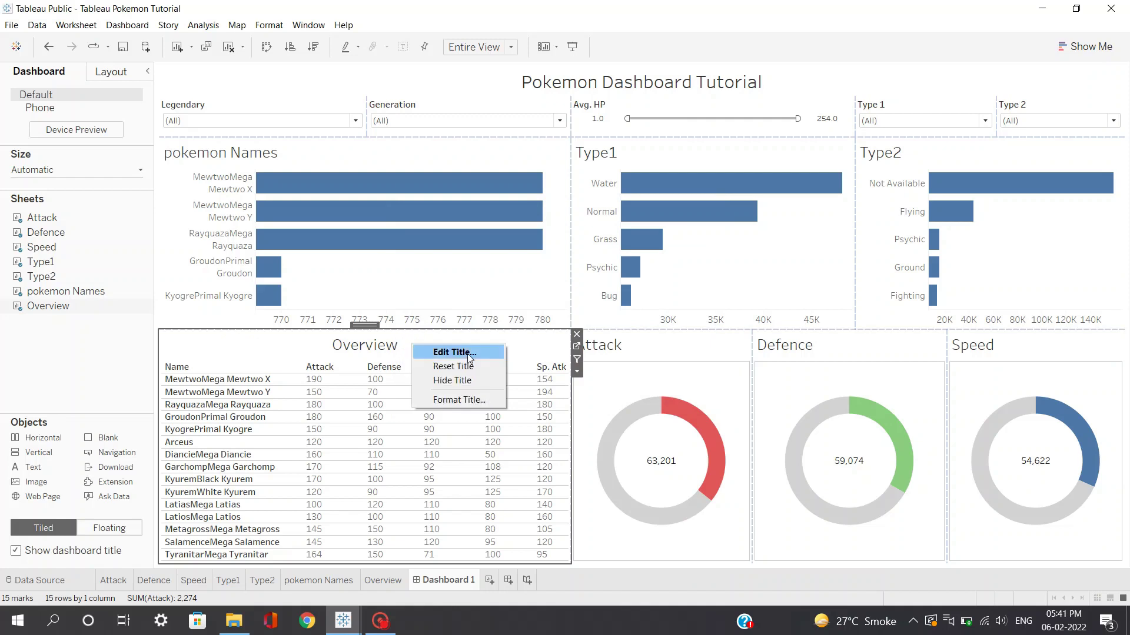
click(457, 401)
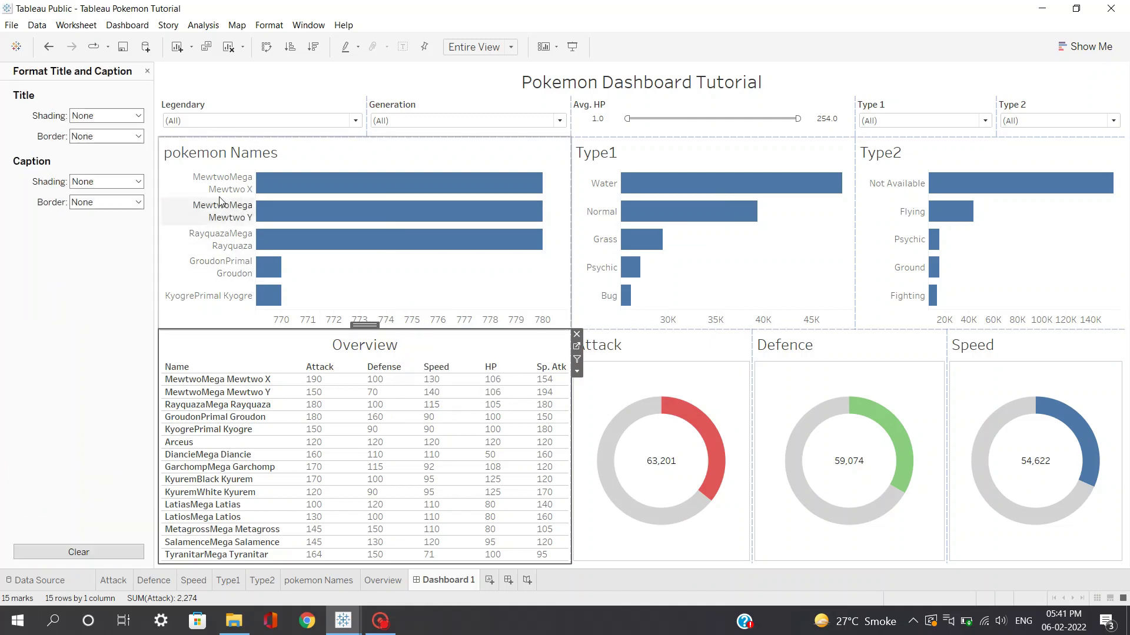
click(124, 117)
click(79, 149)
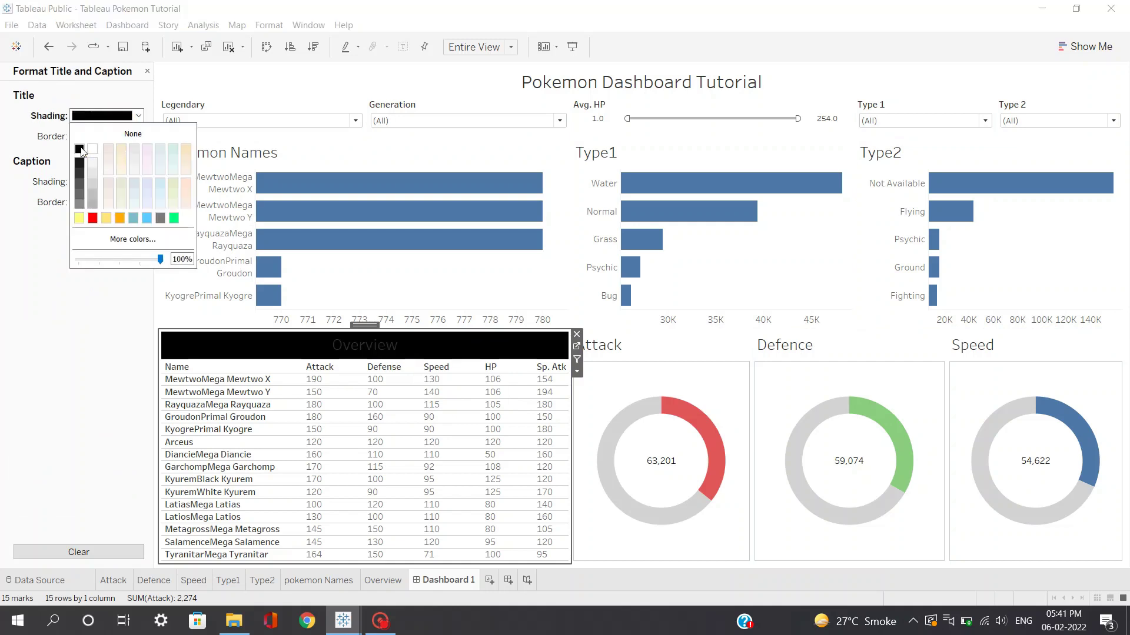
Step: Make the Overview title text white and bold
double_click(351, 339)
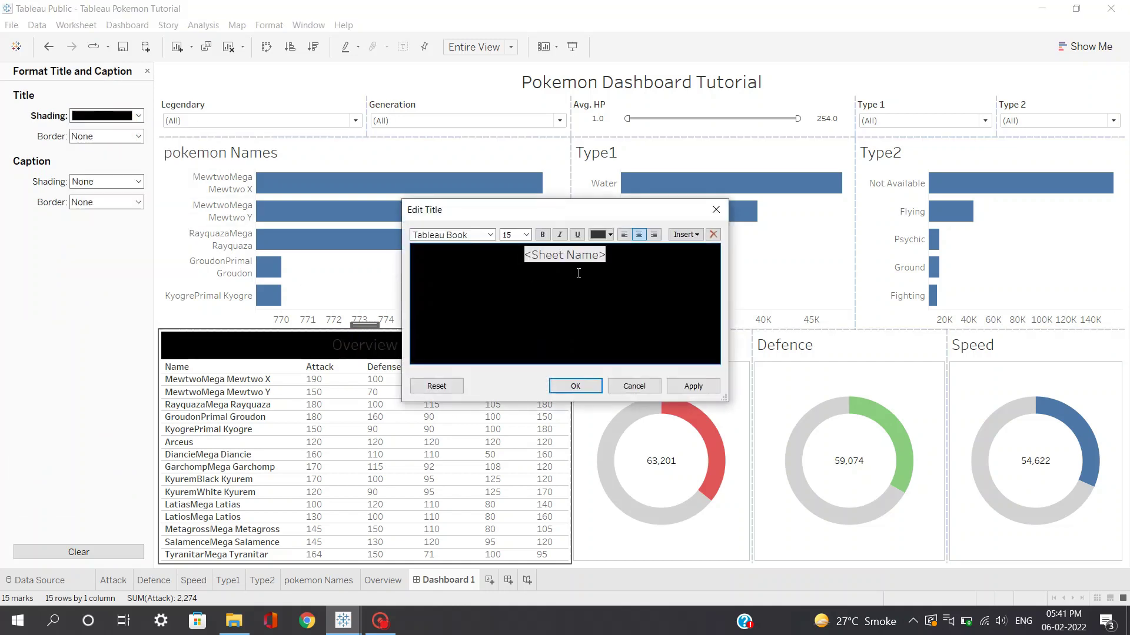
drag(617, 259, 504, 245)
click(606, 235)
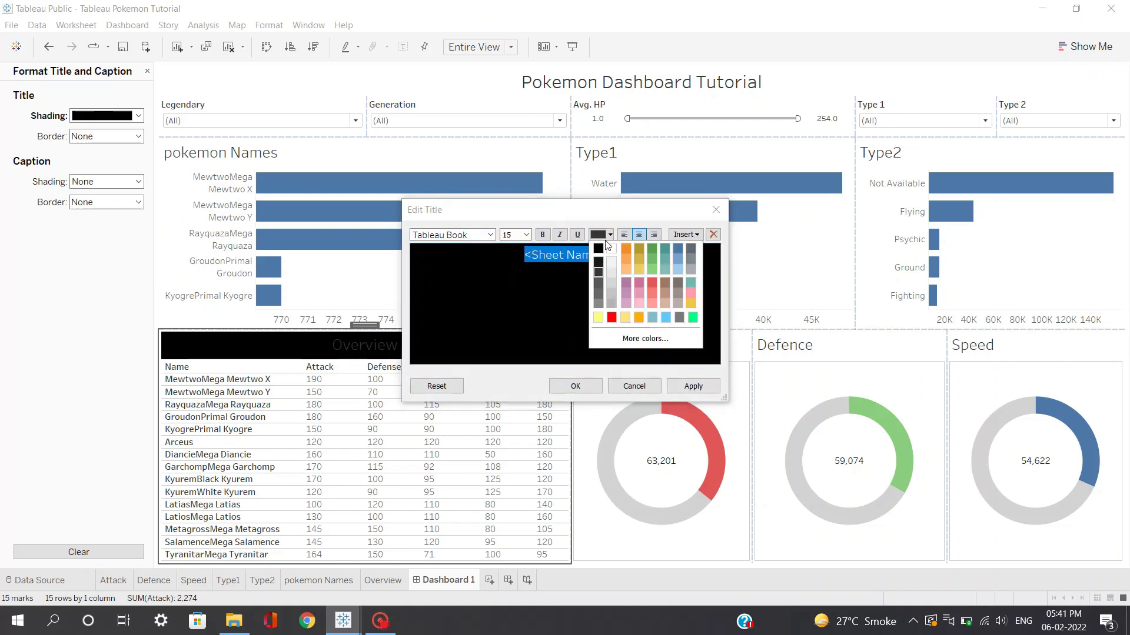
click(610, 249)
click(543, 234)
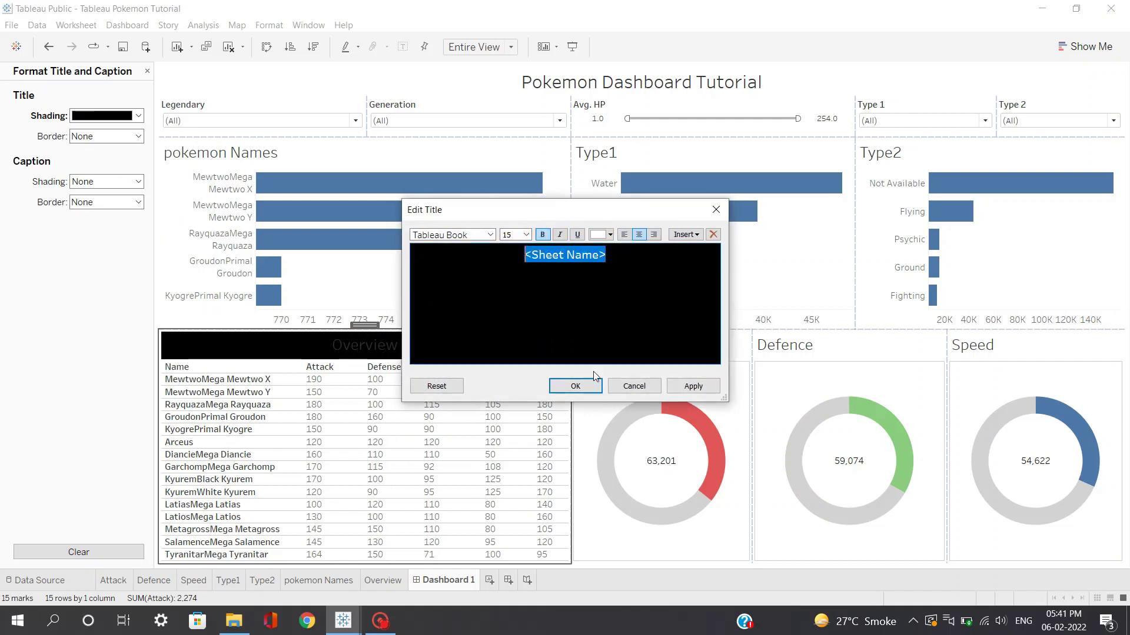
click(575, 386)
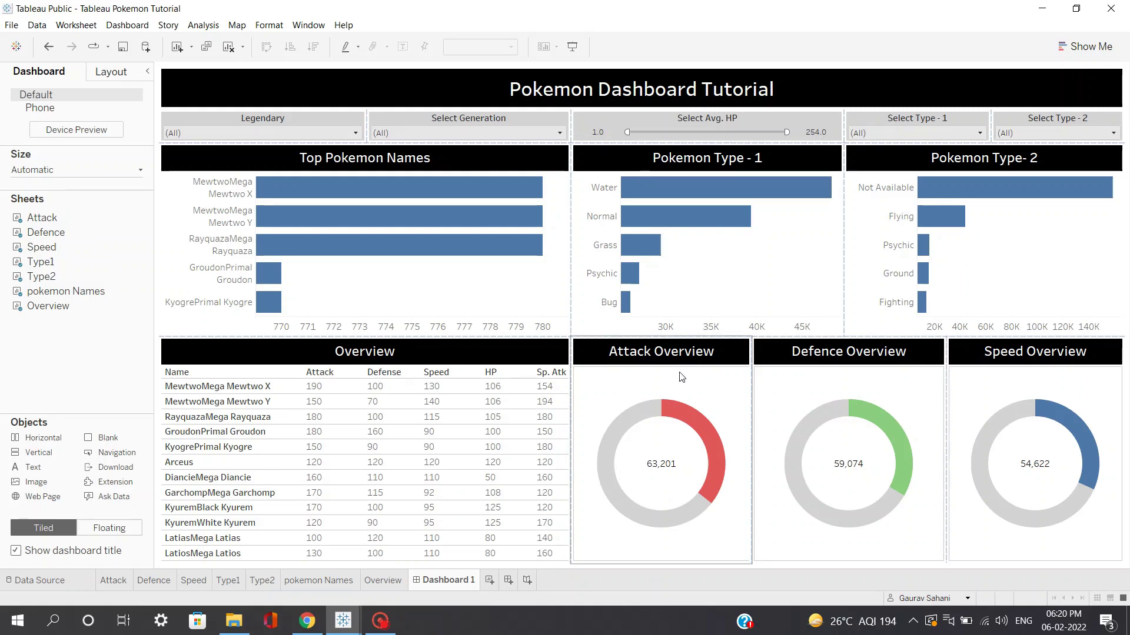
Step: Create a new worksheet showing Attack as a text mark and fit it to Entire View
click(488, 580)
drag(59, 262, 240, 229)
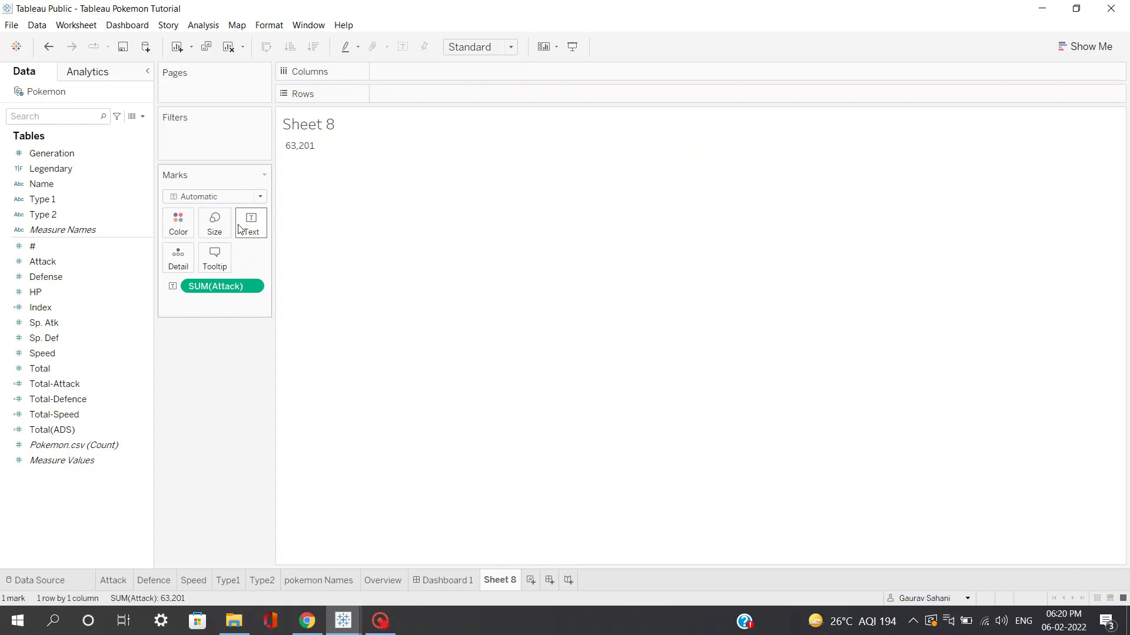
click(479, 47)
click(481, 102)
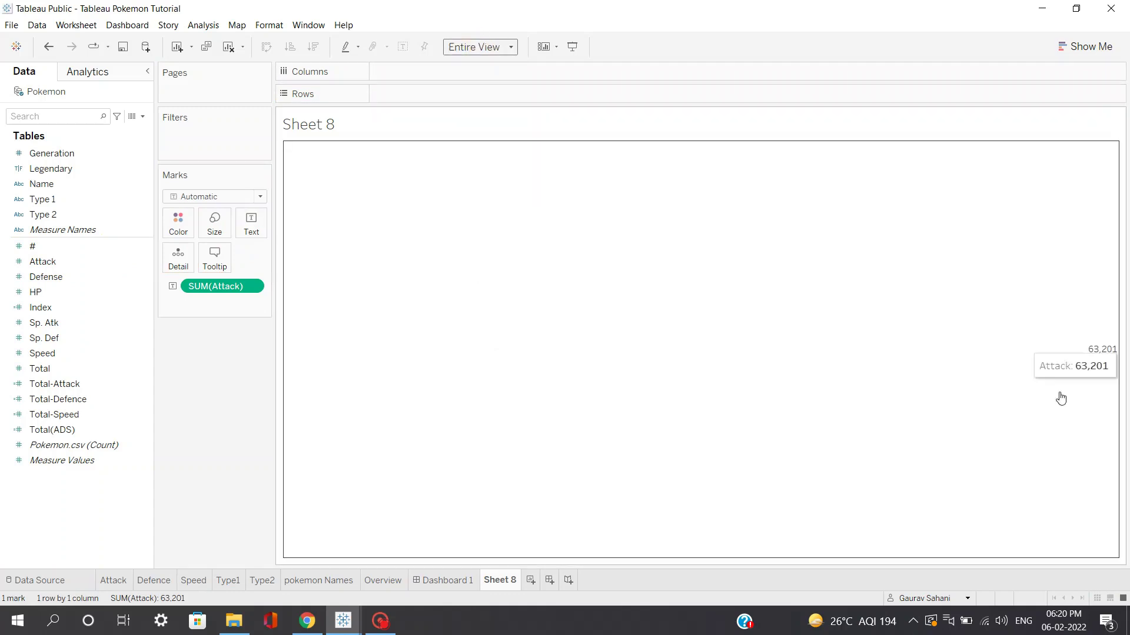
Step: Set the default pane alignment of Sheet 8 to horizontally centered
right_click(656, 341)
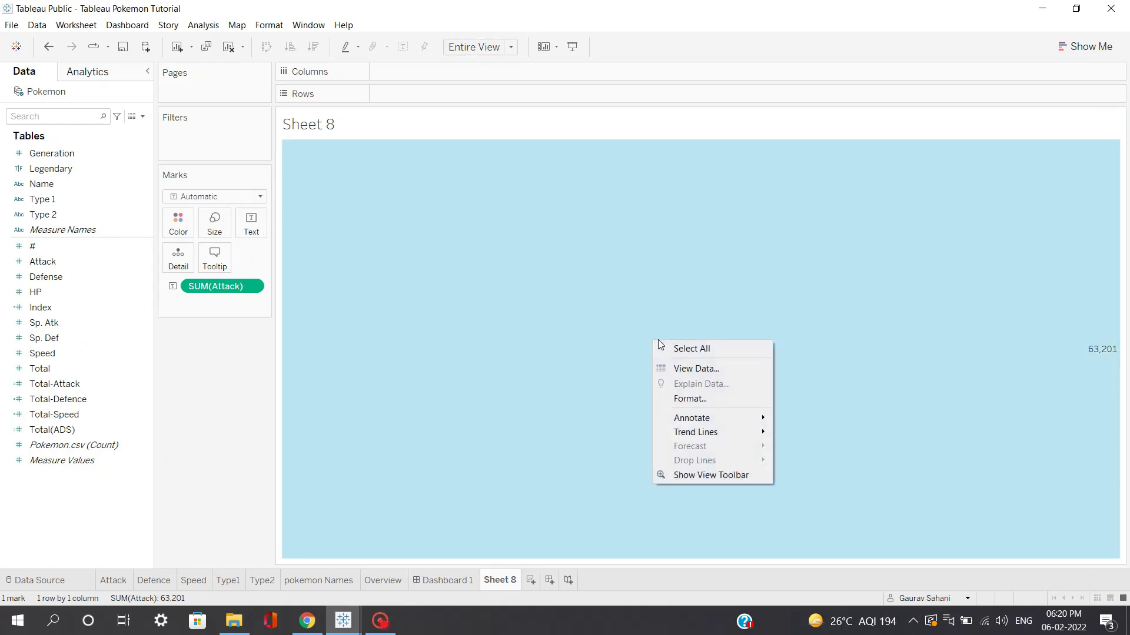
click(688, 399)
click(38, 96)
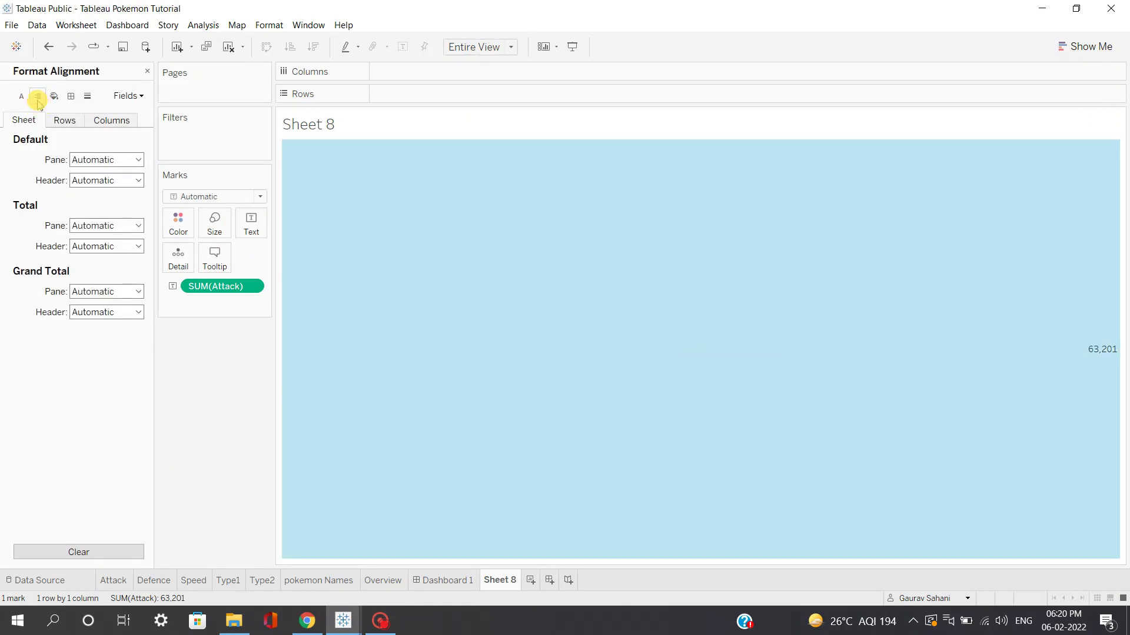
click(103, 159)
click(104, 216)
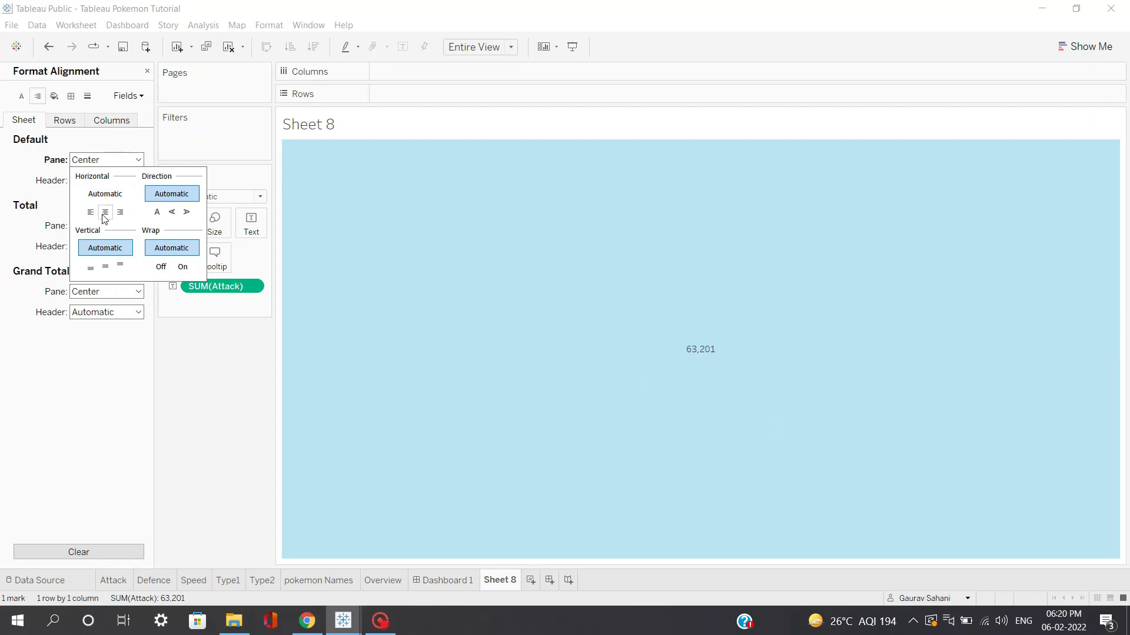
click(564, 356)
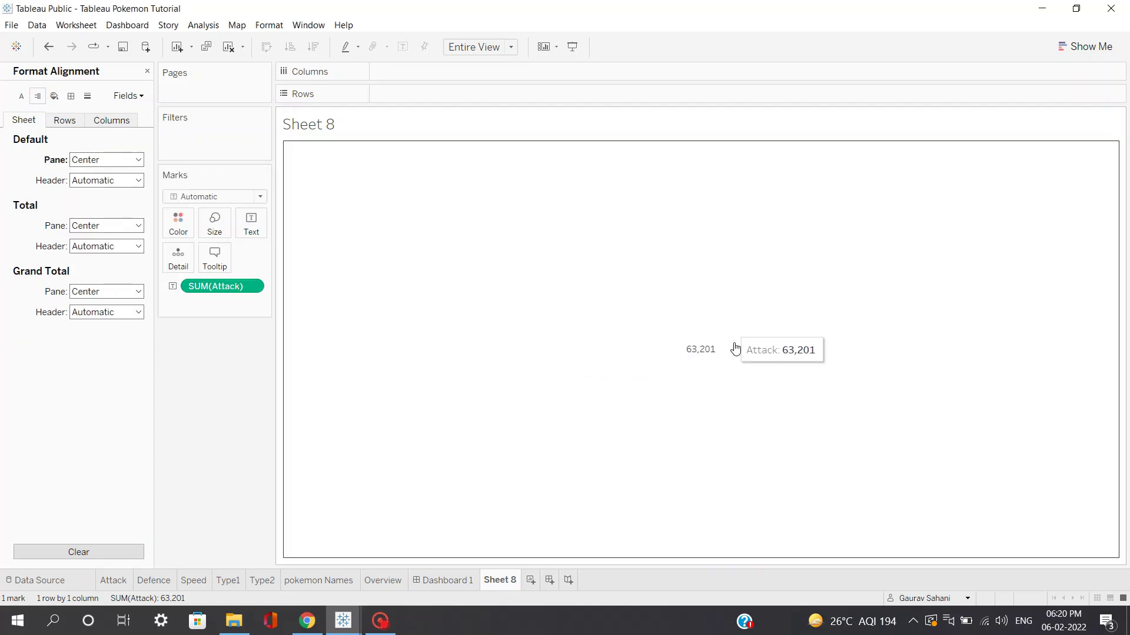
click(147, 71)
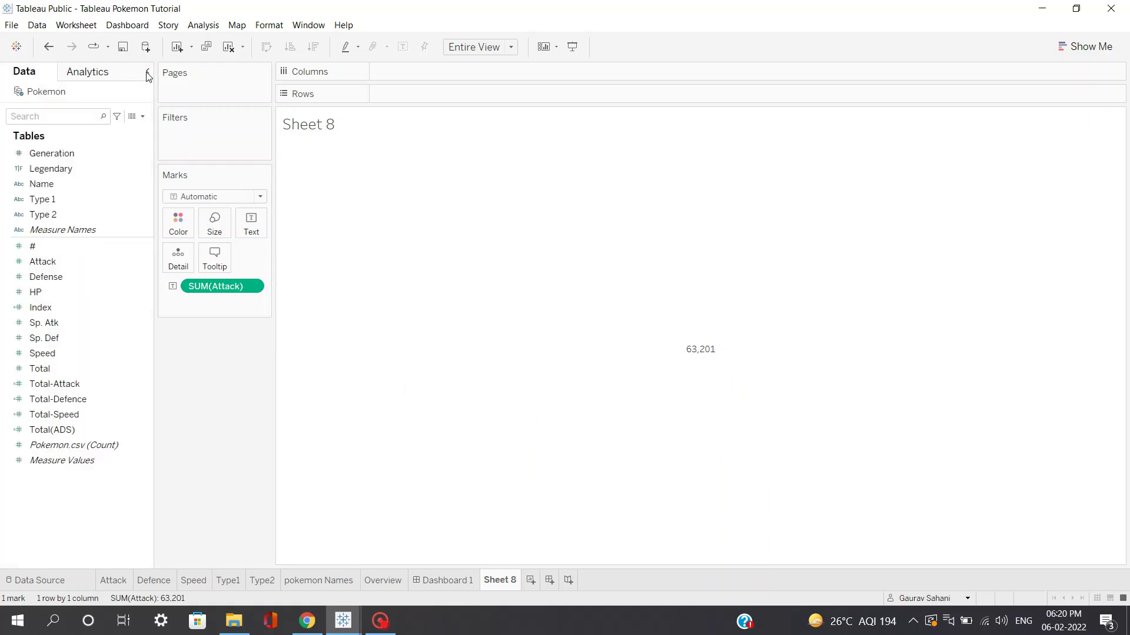
Step: Change the aggregation of the Attack text measure to Average
click(252, 287)
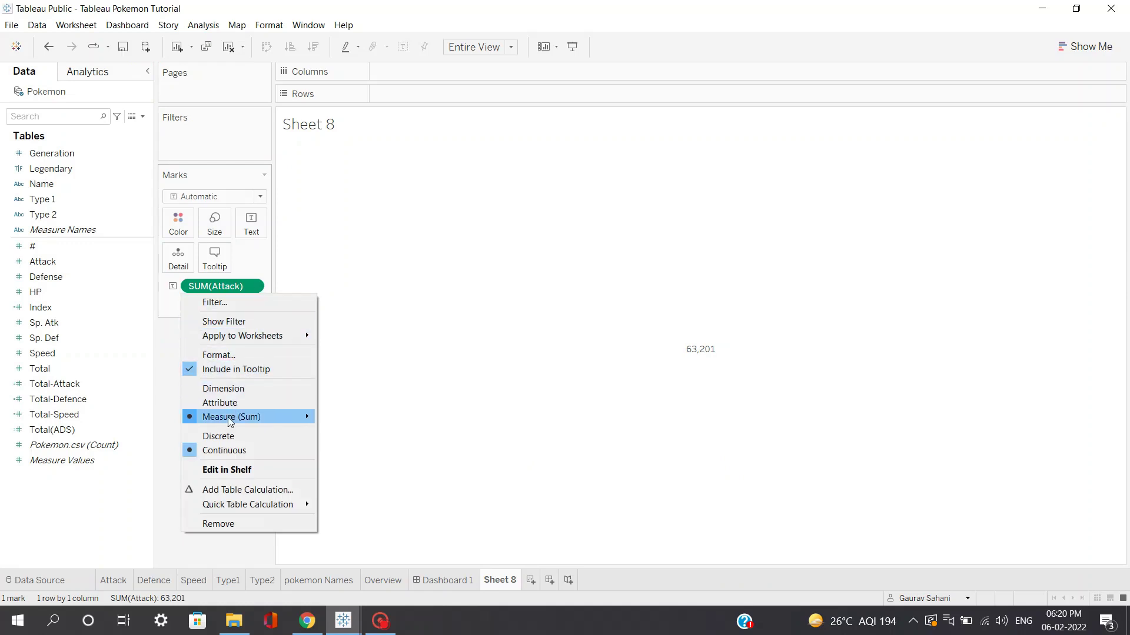
mouse_move(228, 417)
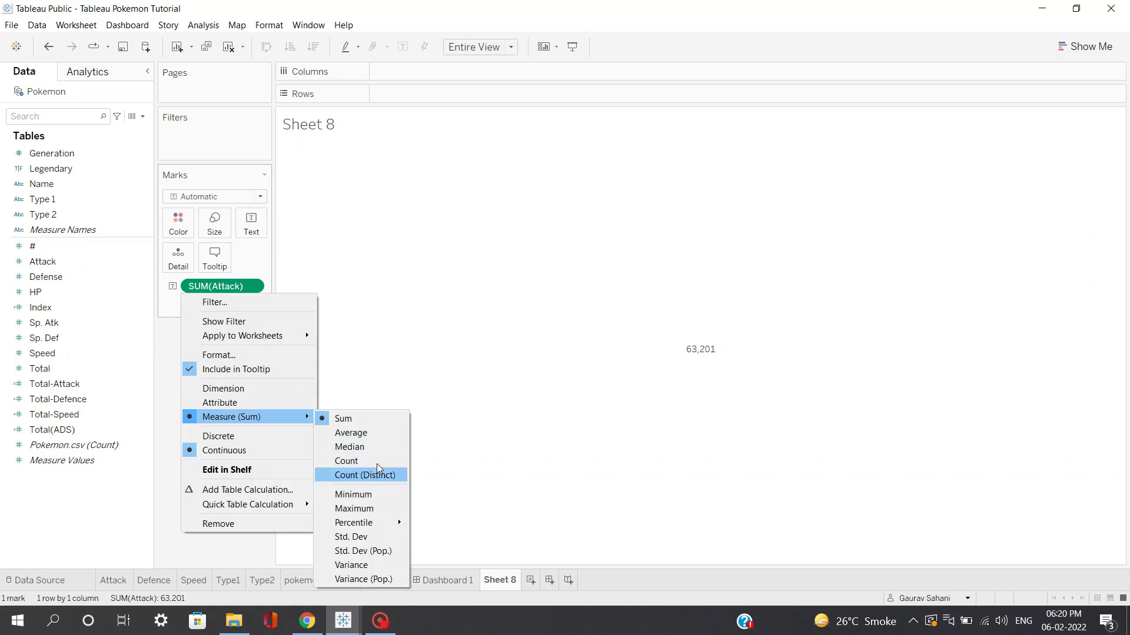
click(369, 433)
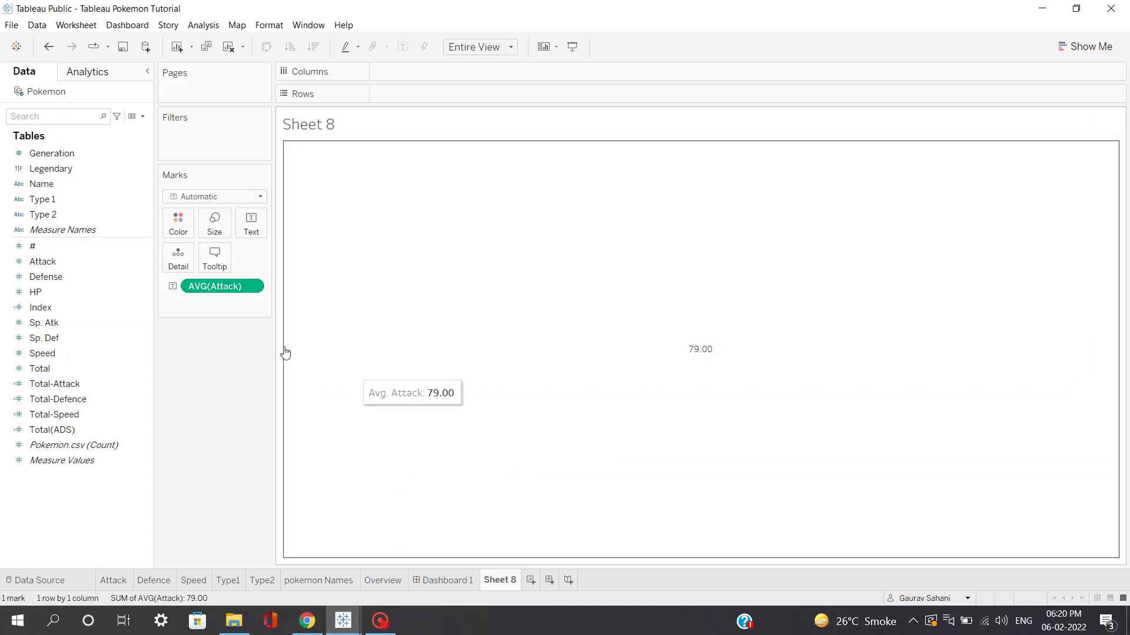
Step: Format the AVG(Attack) pane numbers as Number (Custom) with 1 decimal place
right_click(253, 287)
click(238, 355)
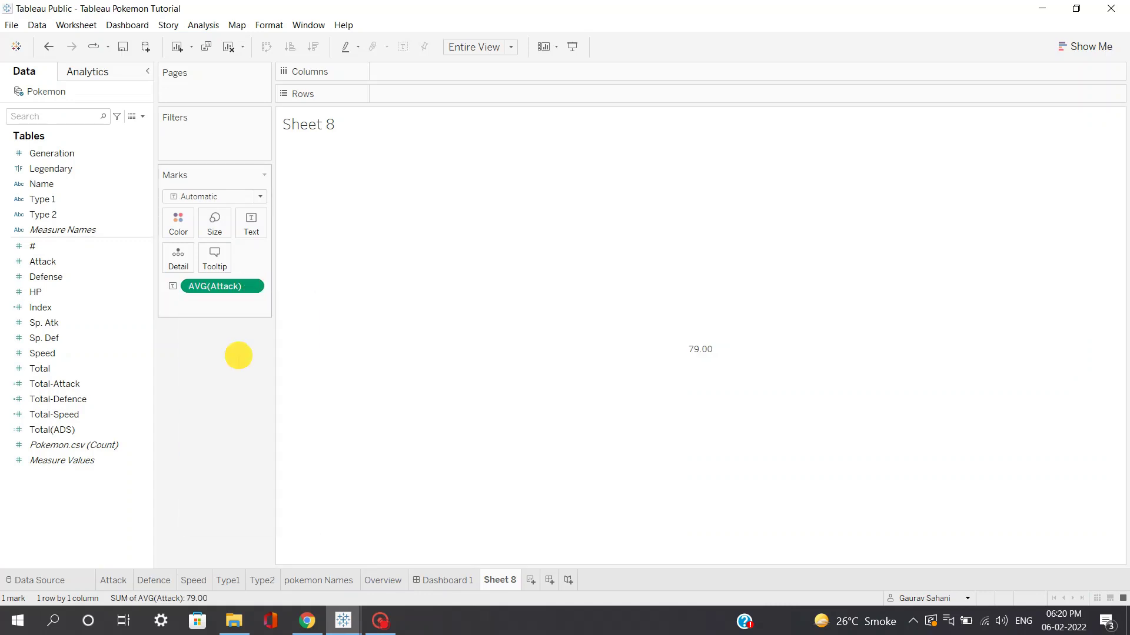
click(110, 201)
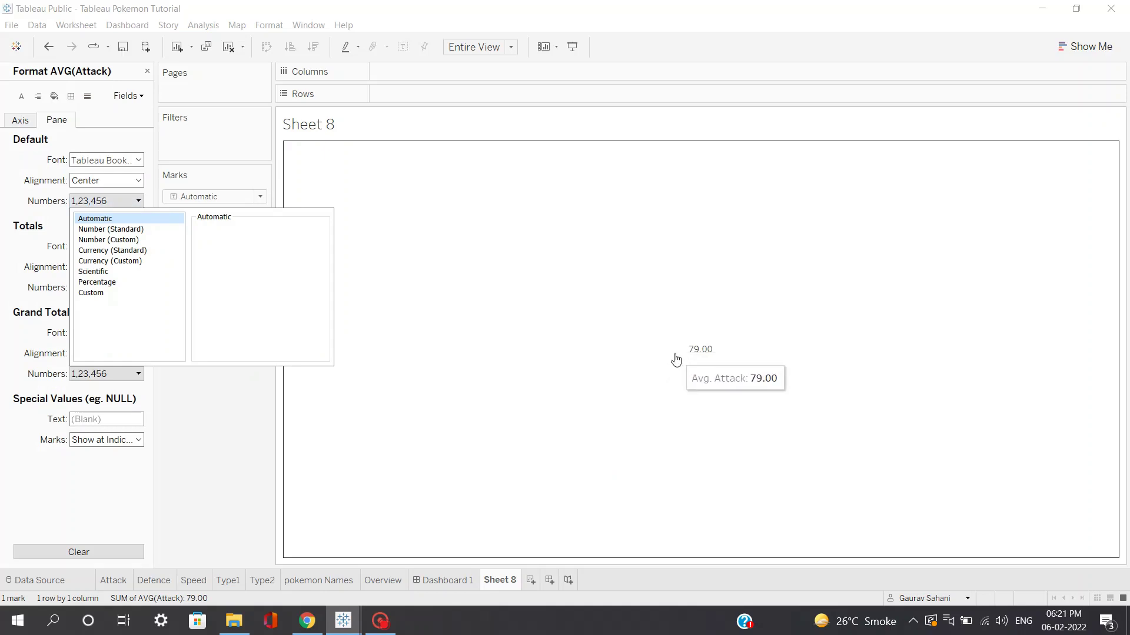
click(144, 240)
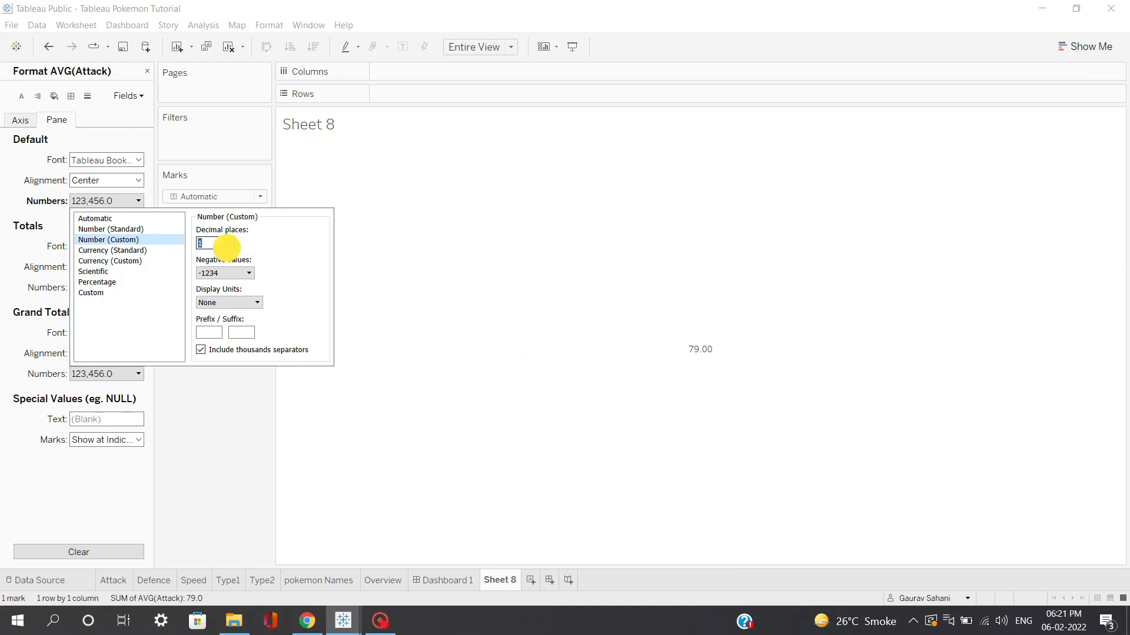
click(229, 246)
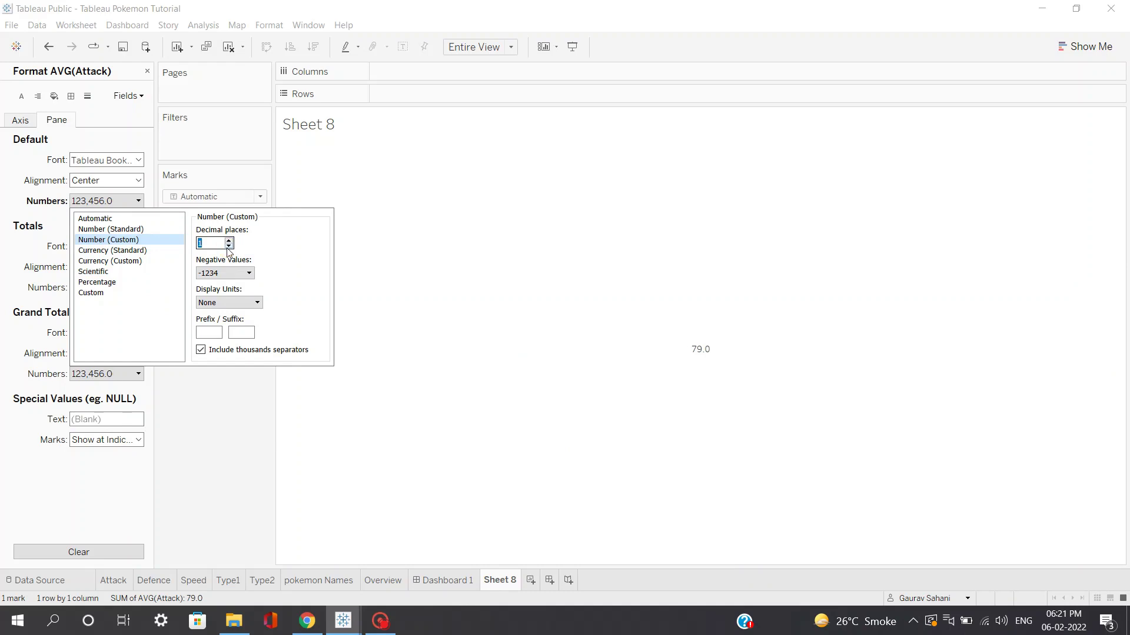
click(235, 390)
click(147, 71)
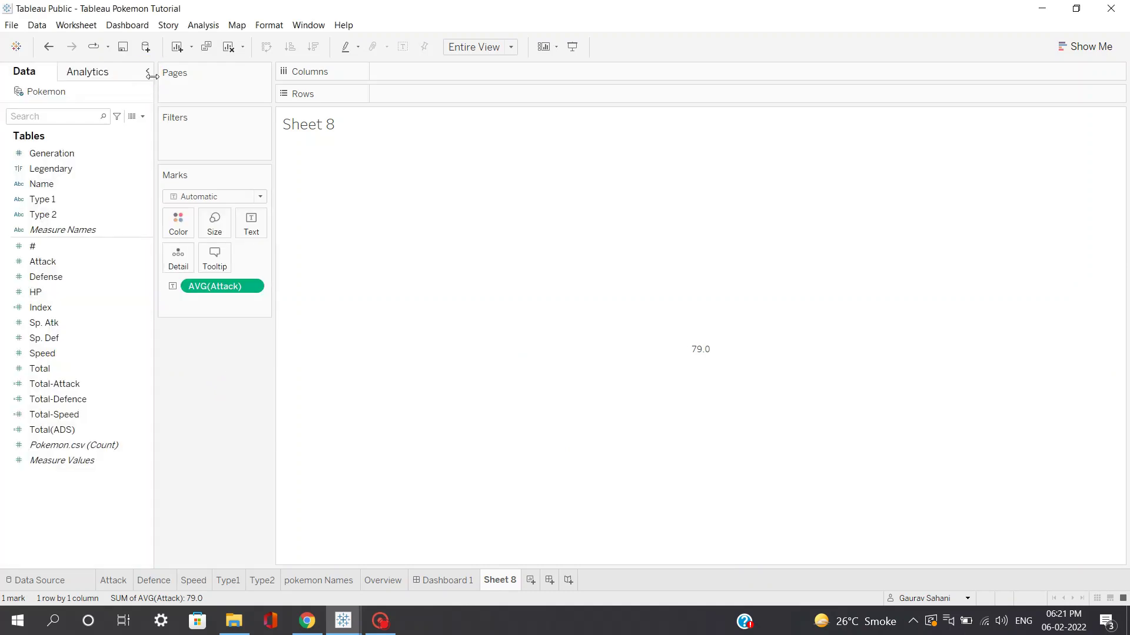
Step: Add the label text "Avg. Attack :" in front of the AVG(Attack) value
mouse_move(641, 337)
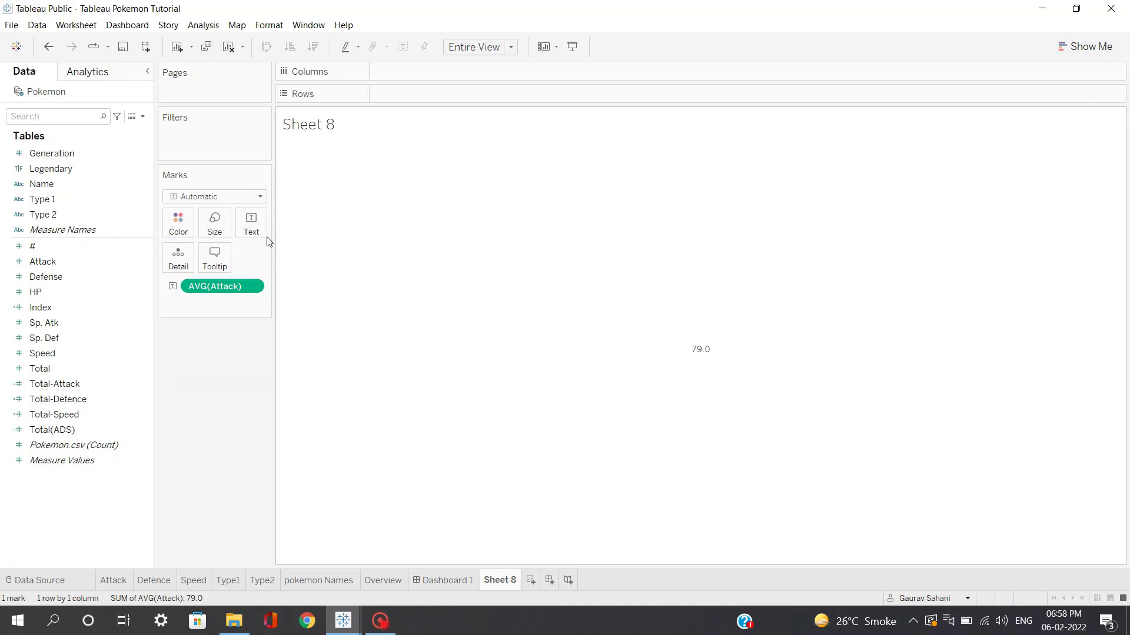
click(250, 230)
click(354, 253)
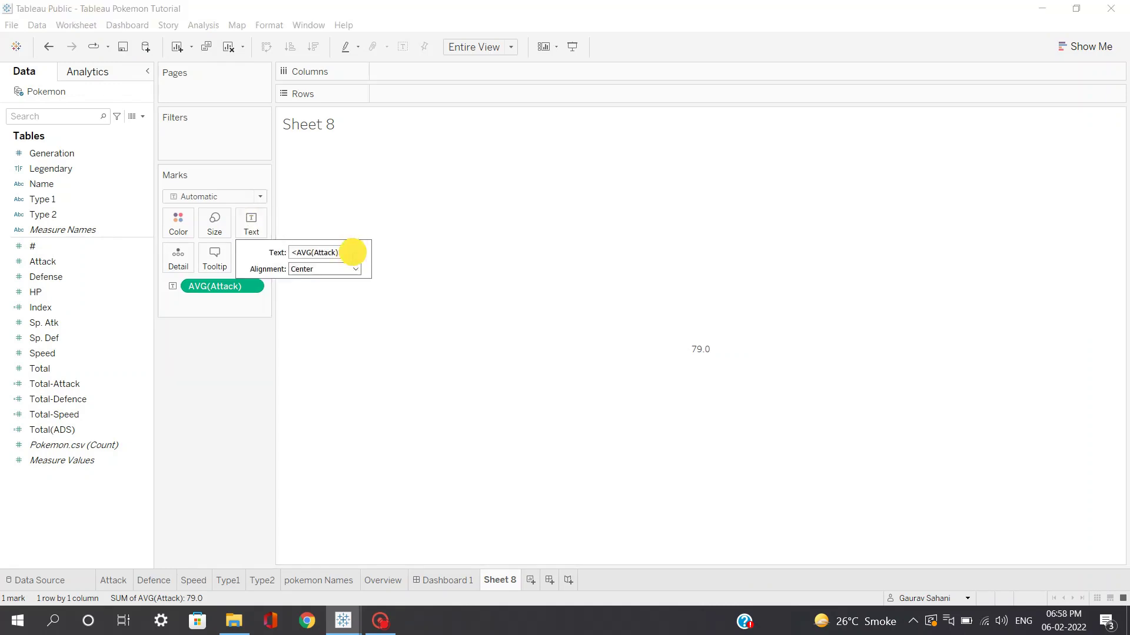
text(A)
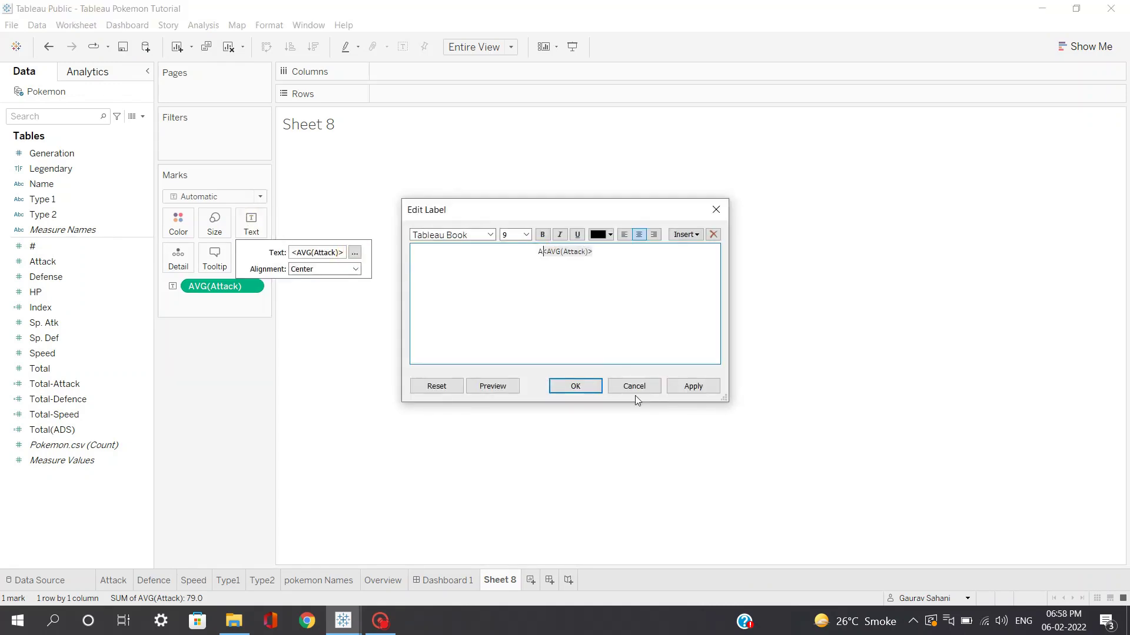
text(ve)
key(BackSpace)
text(g. Attack)
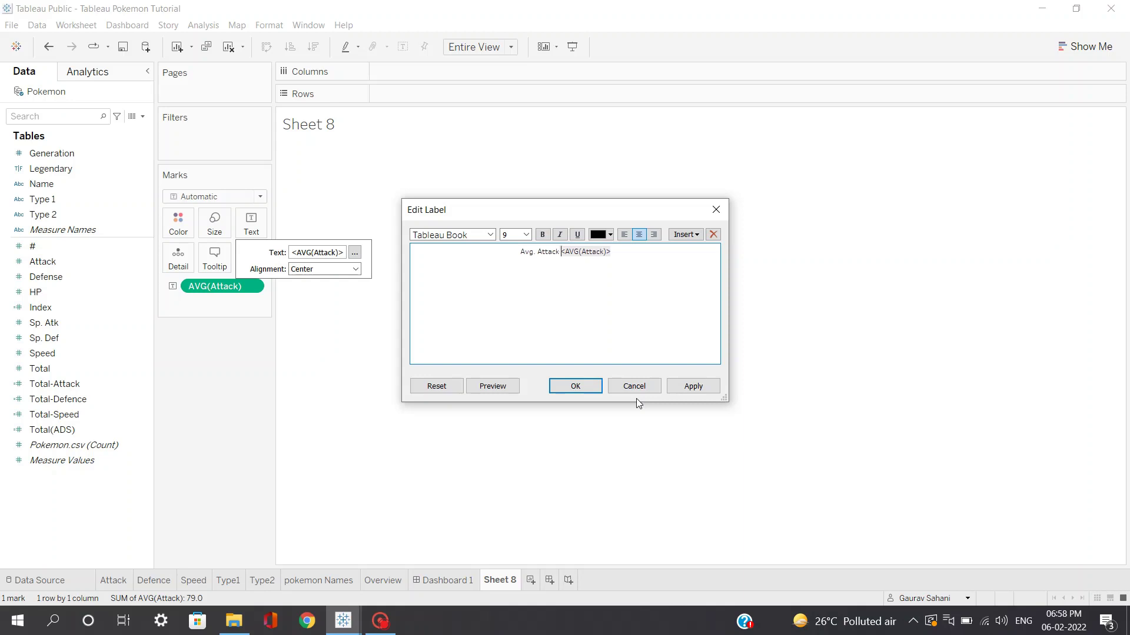
text( :)
click(669, 385)
click(582, 387)
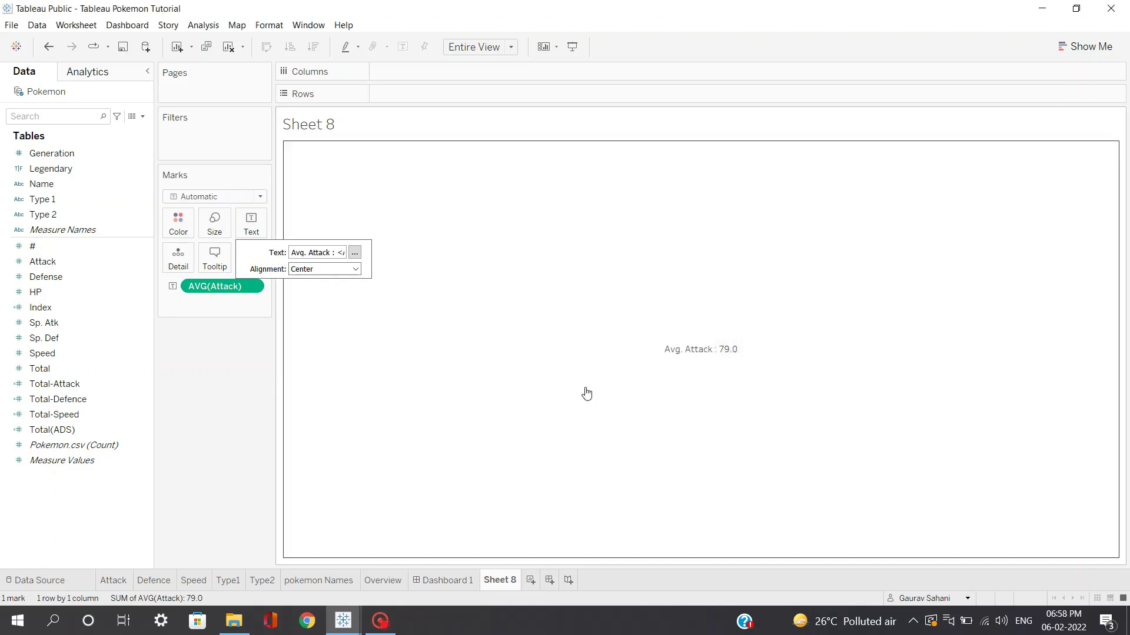
Step: Format the whole Avg. Attack label text in Sheet 8 as 12 pt bold
click(354, 253)
drag(519, 252, 612, 252)
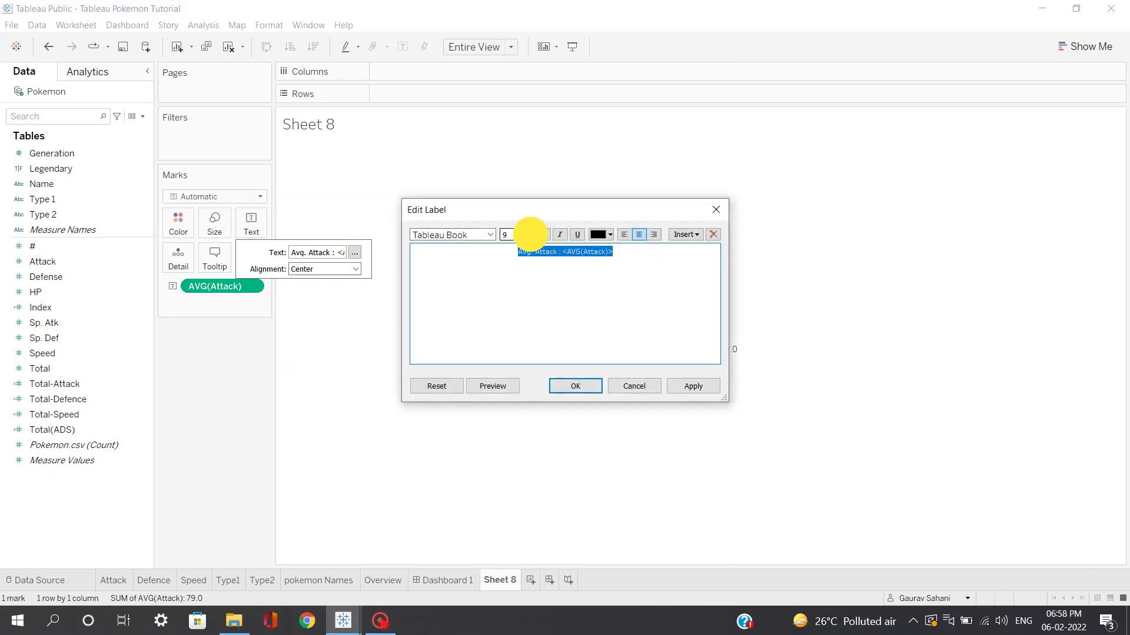
click(525, 235)
click(533, 290)
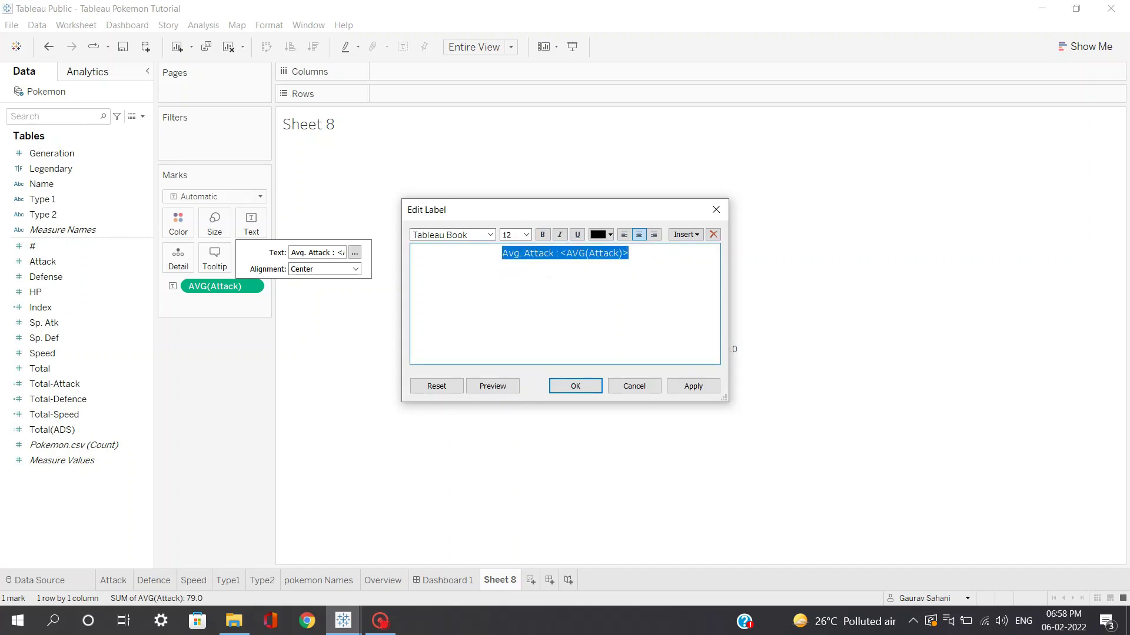
click(542, 235)
click(574, 387)
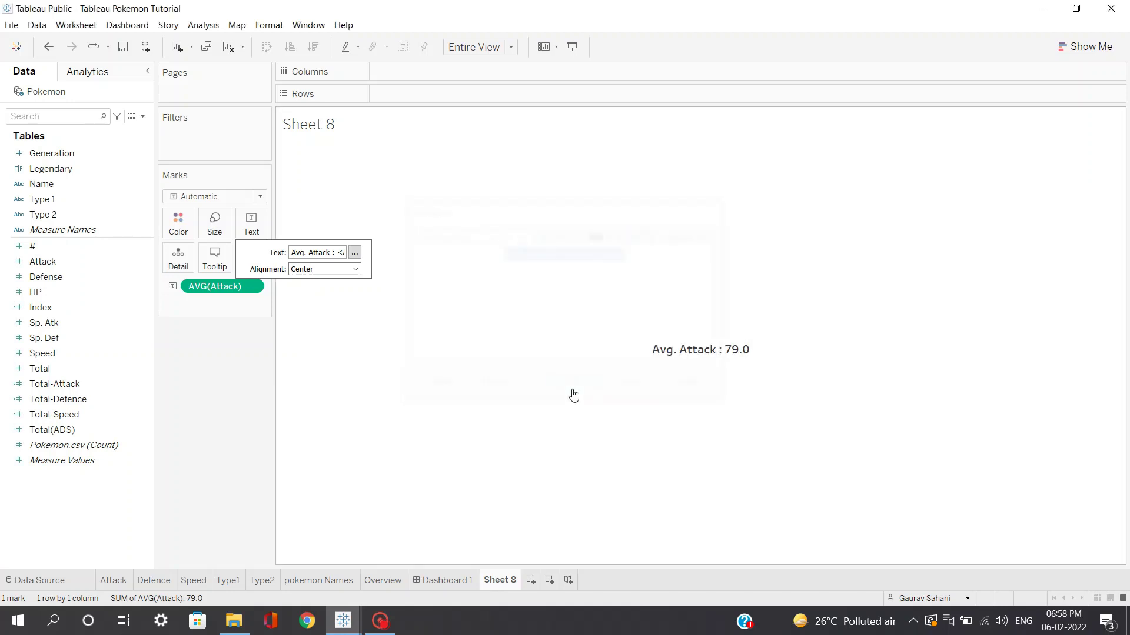
click(593, 360)
Step: Add Sheet 8 above the Attack Overview donut on Dashboard 1 as a thin strip with its title hidden
click(452, 580)
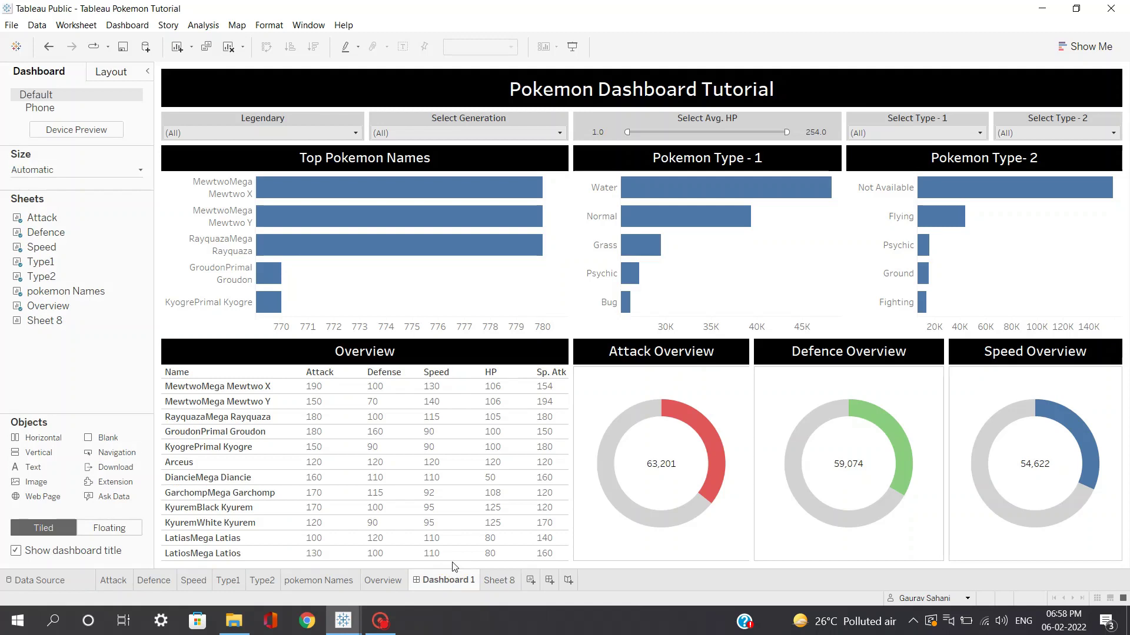
drag(65, 319, 641, 358)
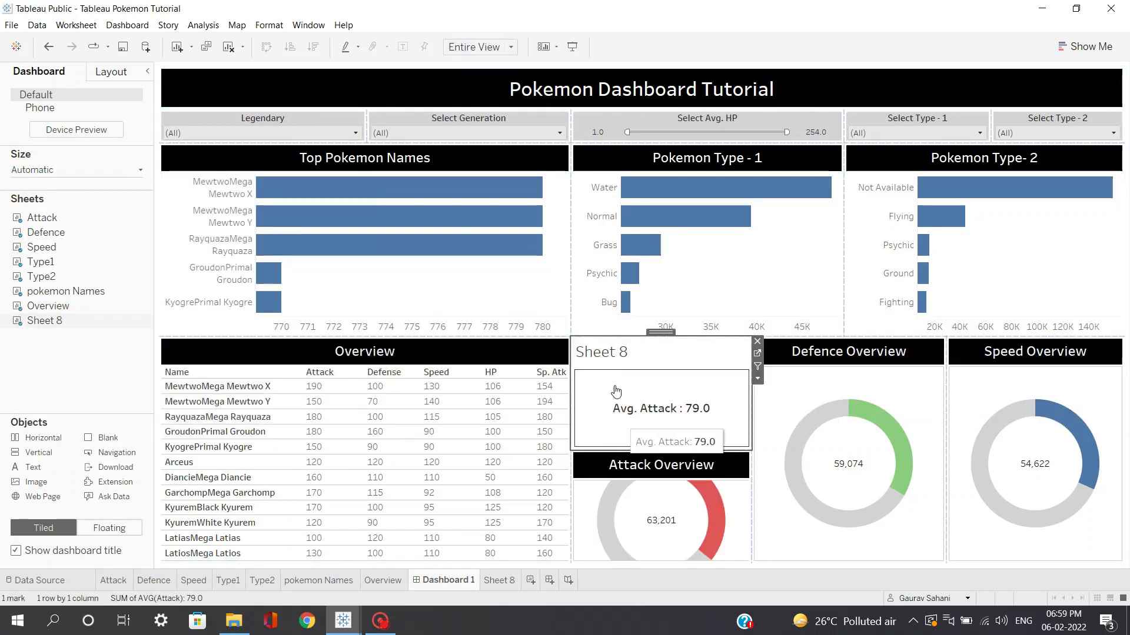
right_click(615, 359)
click(648, 398)
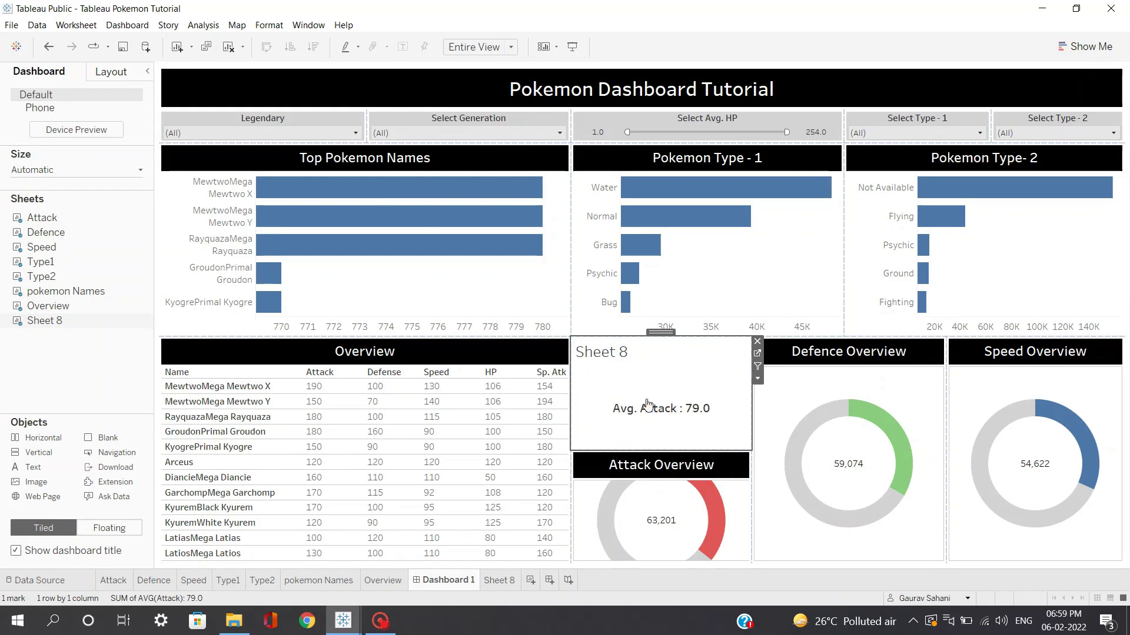
drag(625, 456, 634, 371)
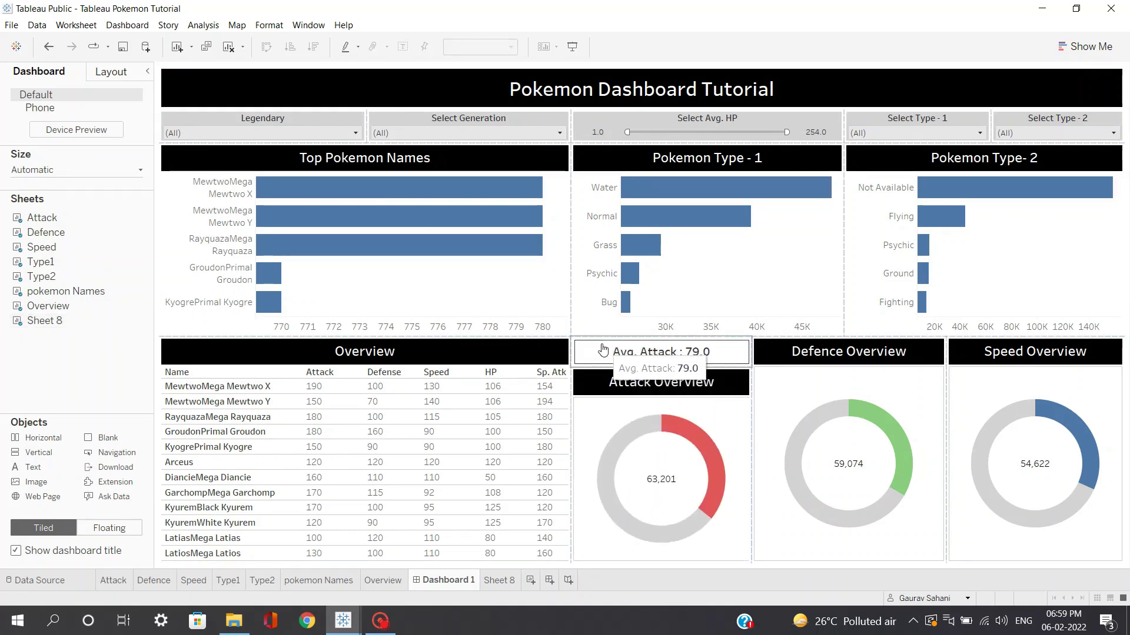
Step: Set the worksheet shading of the Avg. Attack strip on the dashboard to light gray
right_click(602, 352)
click(643, 405)
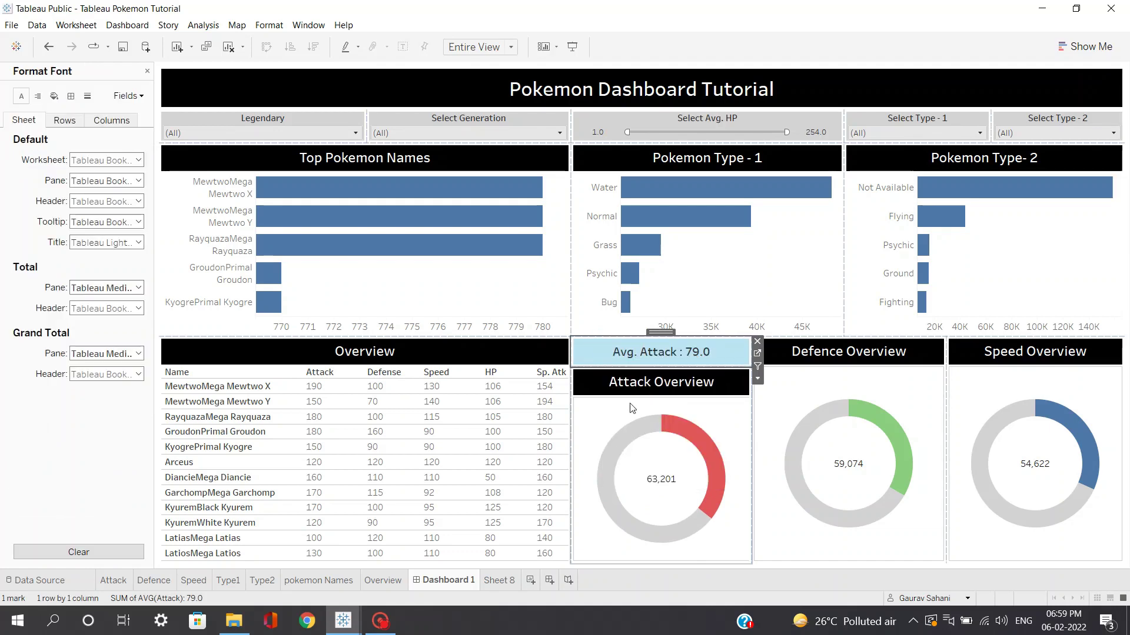
click(54, 96)
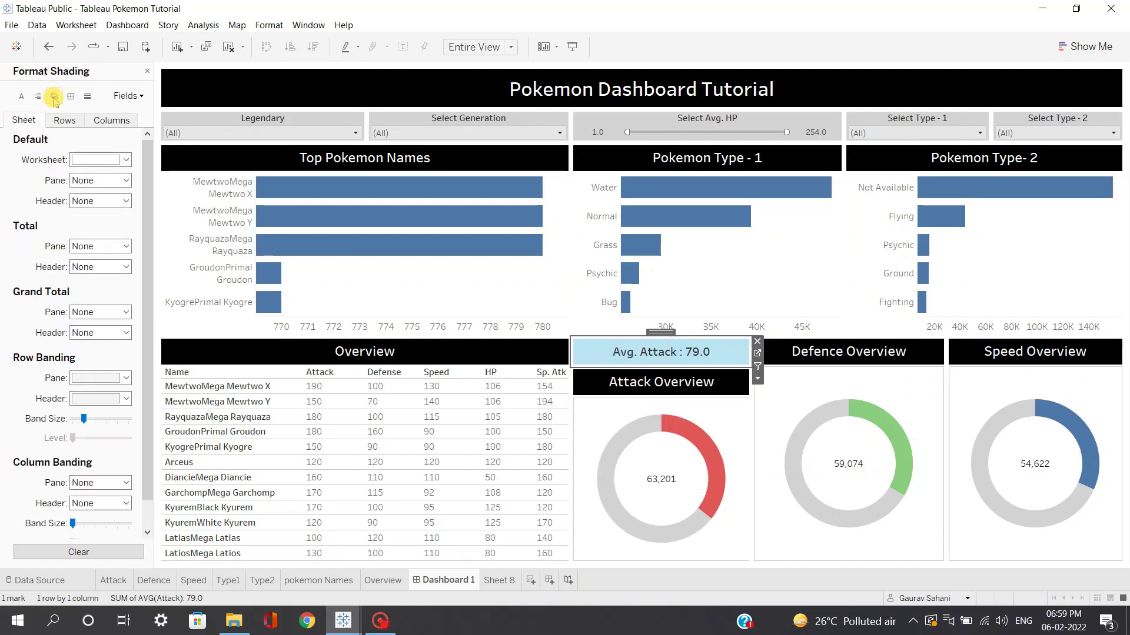
click(108, 160)
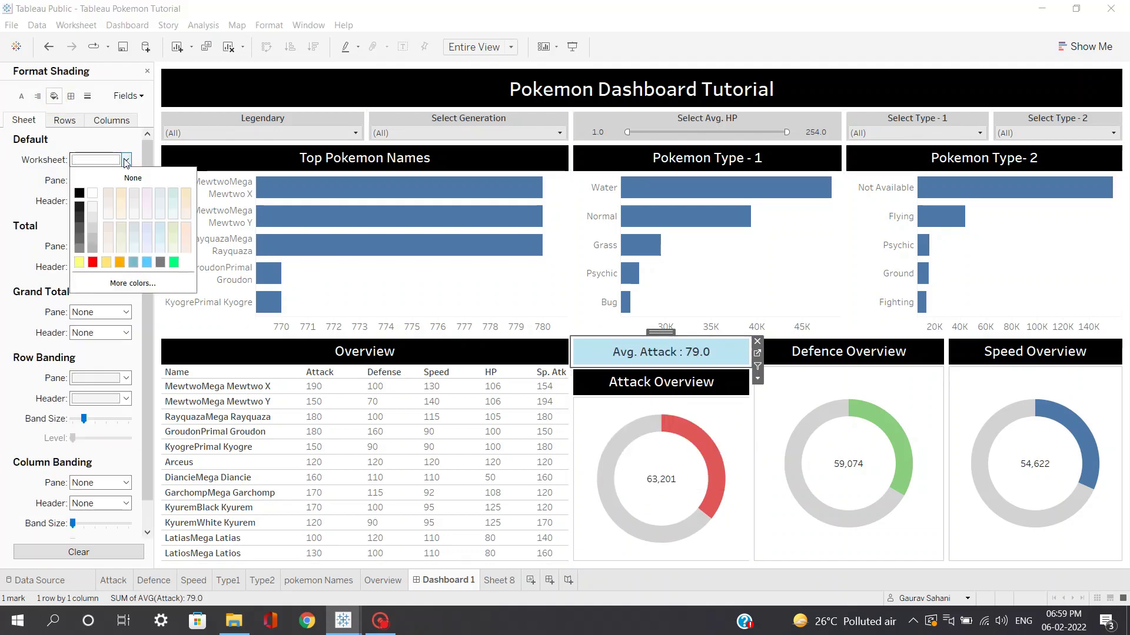
click(92, 215)
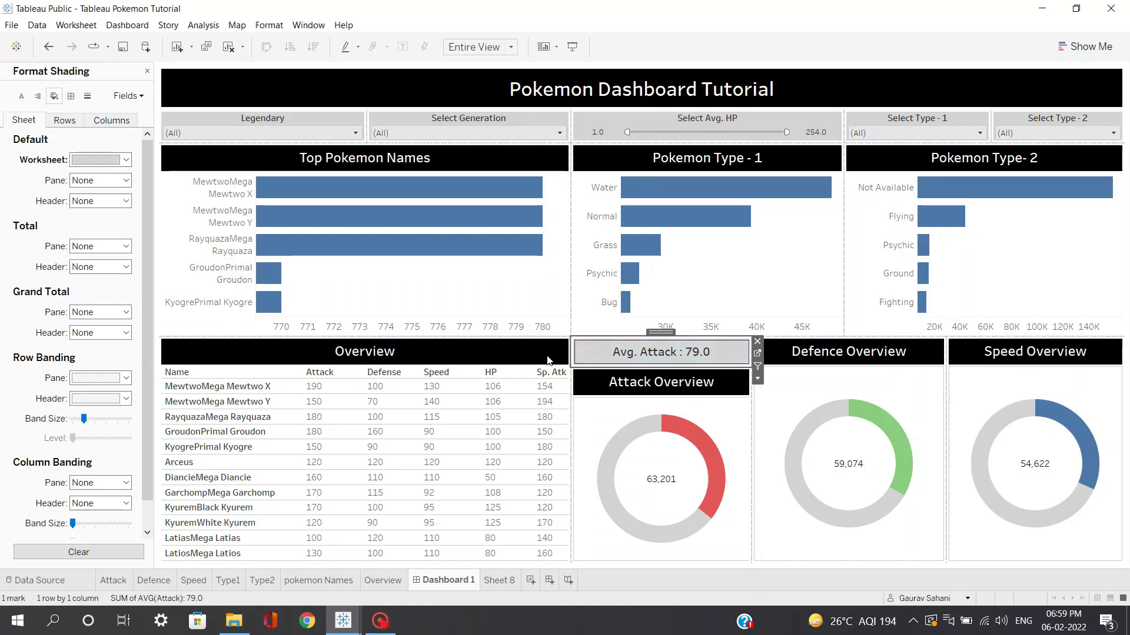
click(320, 104)
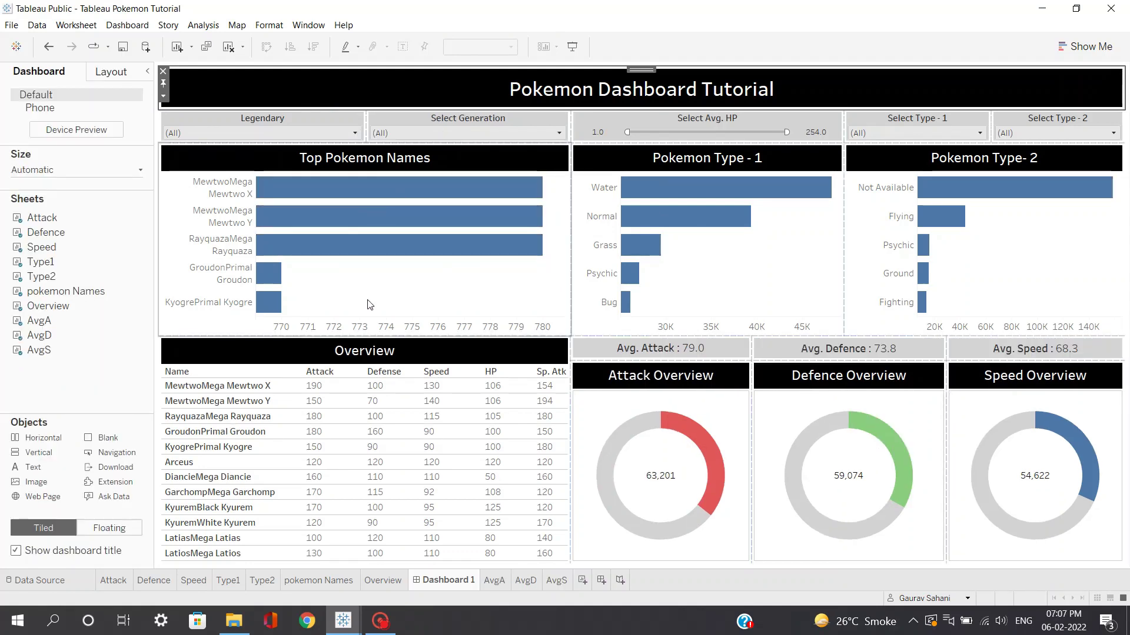
Step: Present the dashboard full screen, test the Legendary filter with True and restore it to (All)
click(571, 47)
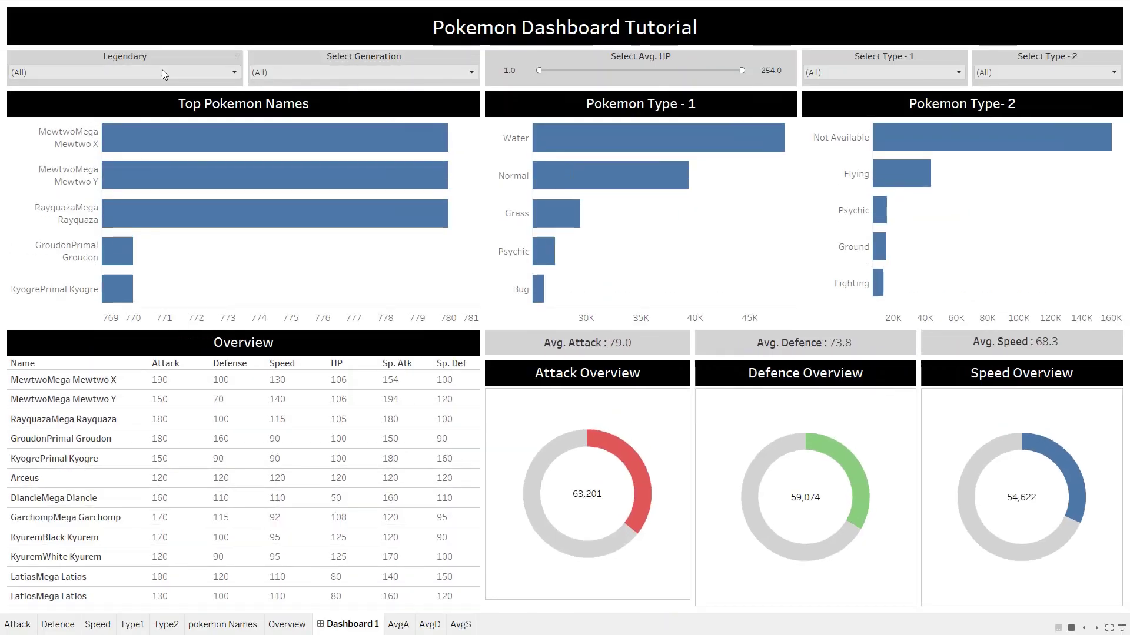
click(163, 71)
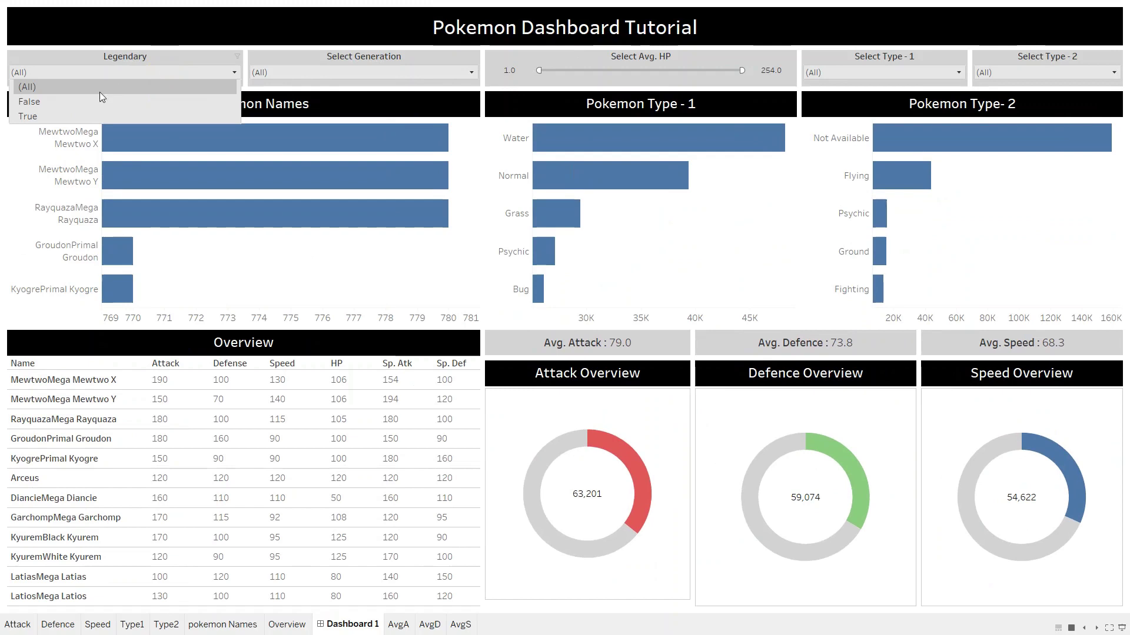
click(72, 117)
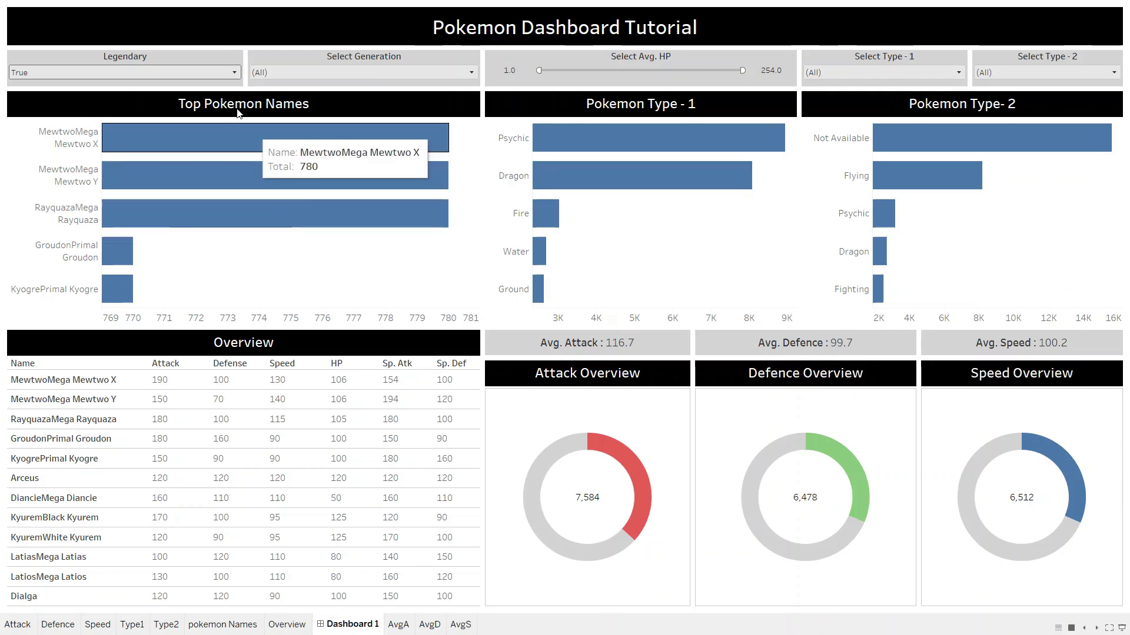
click(187, 71)
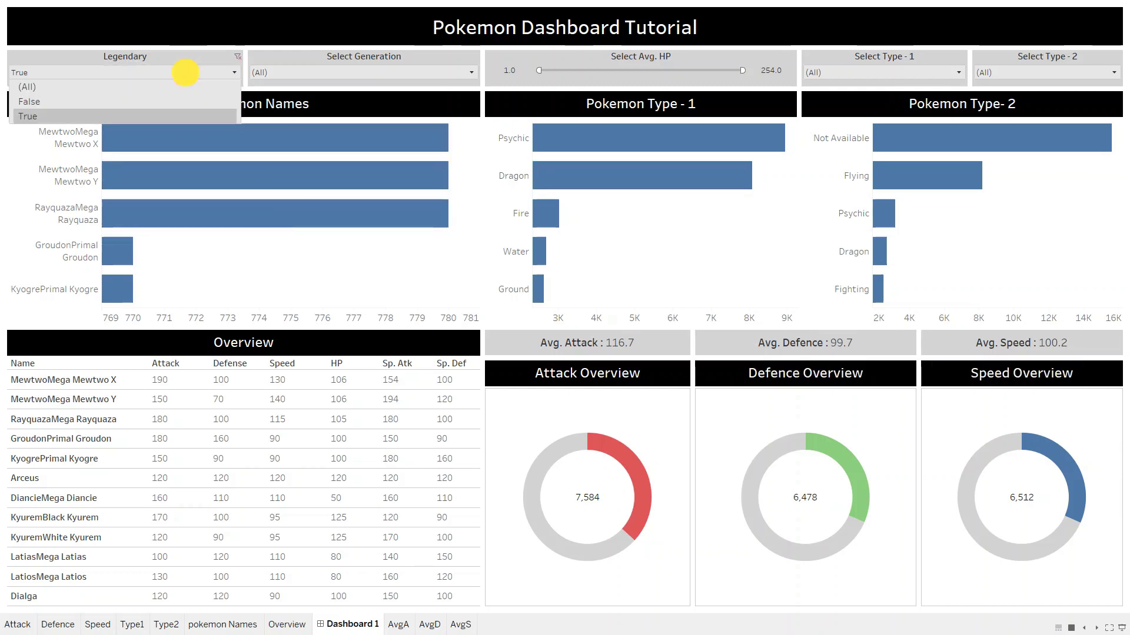
click(98, 87)
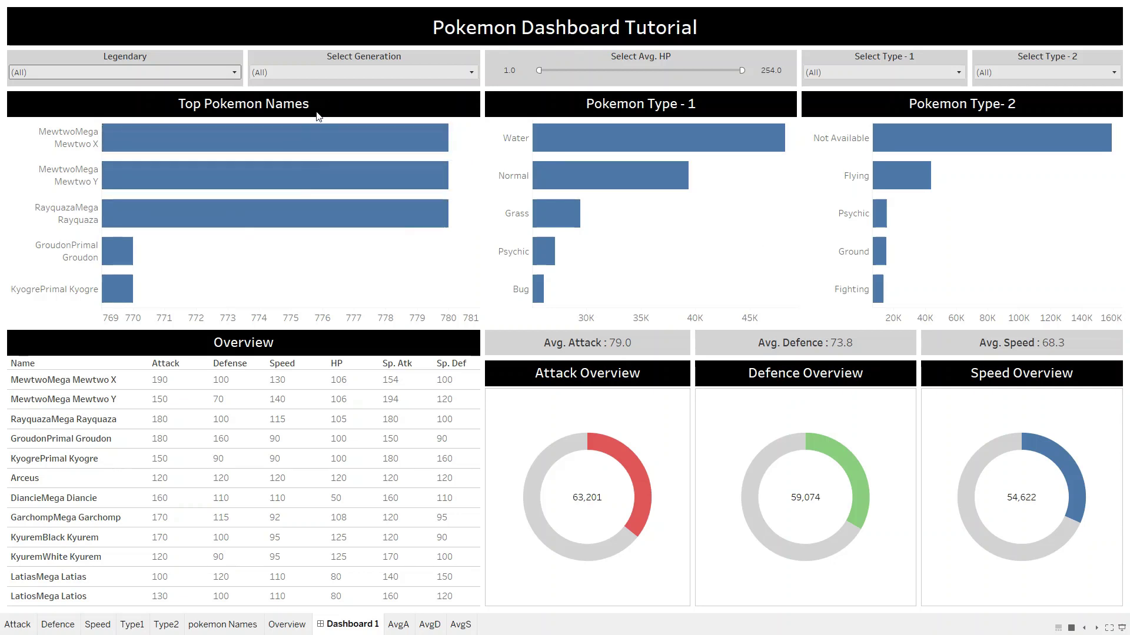
mouse_move(315, 130)
mouse_move(949, 136)
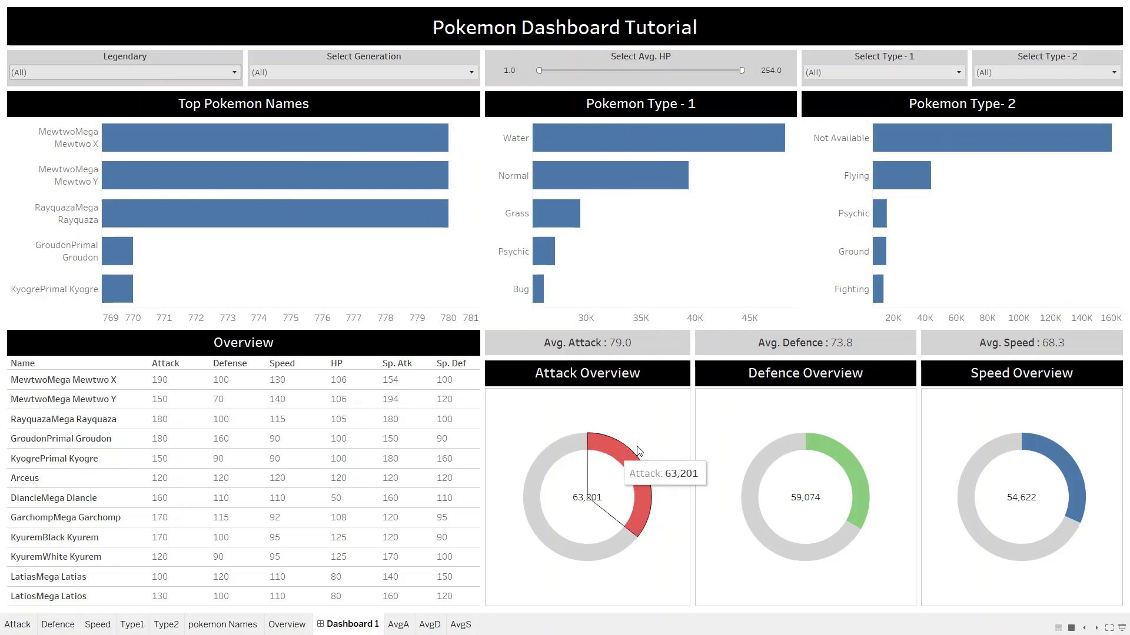
mouse_move(1040, 463)
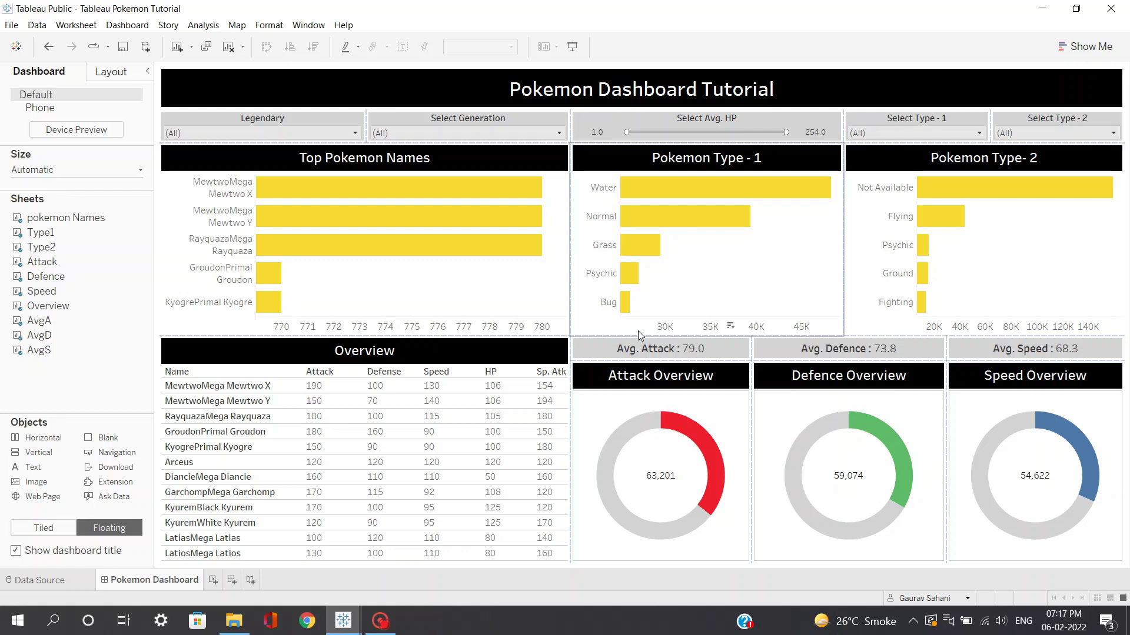
Step: Preview the dashboard with its yellow bar charts in presentation mode and return to editing
click(567, 47)
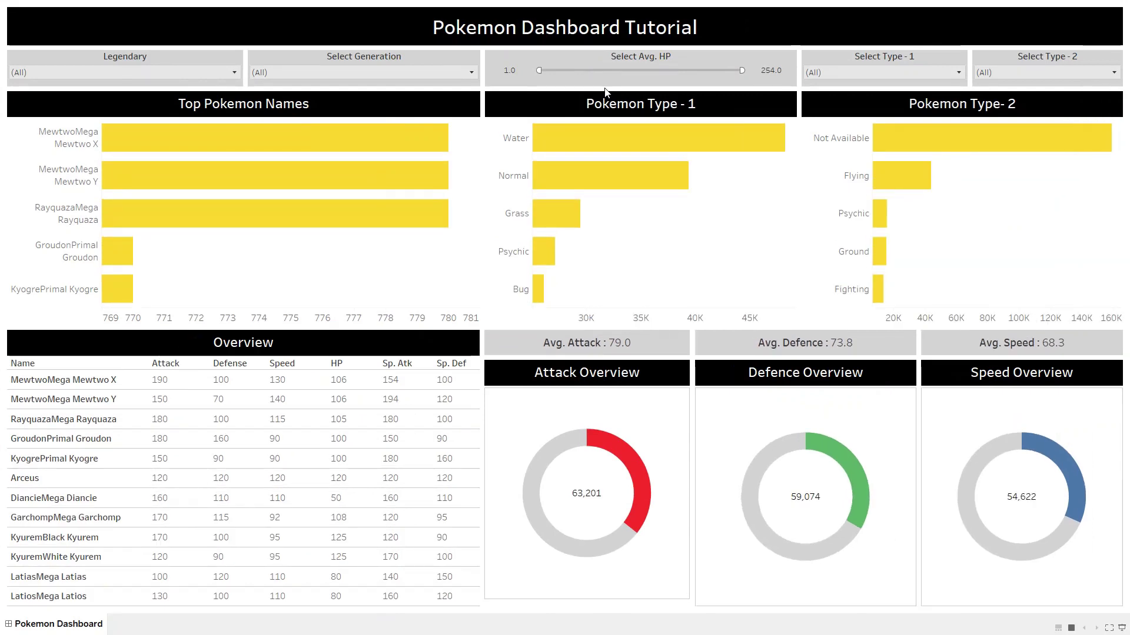
key(Escape)
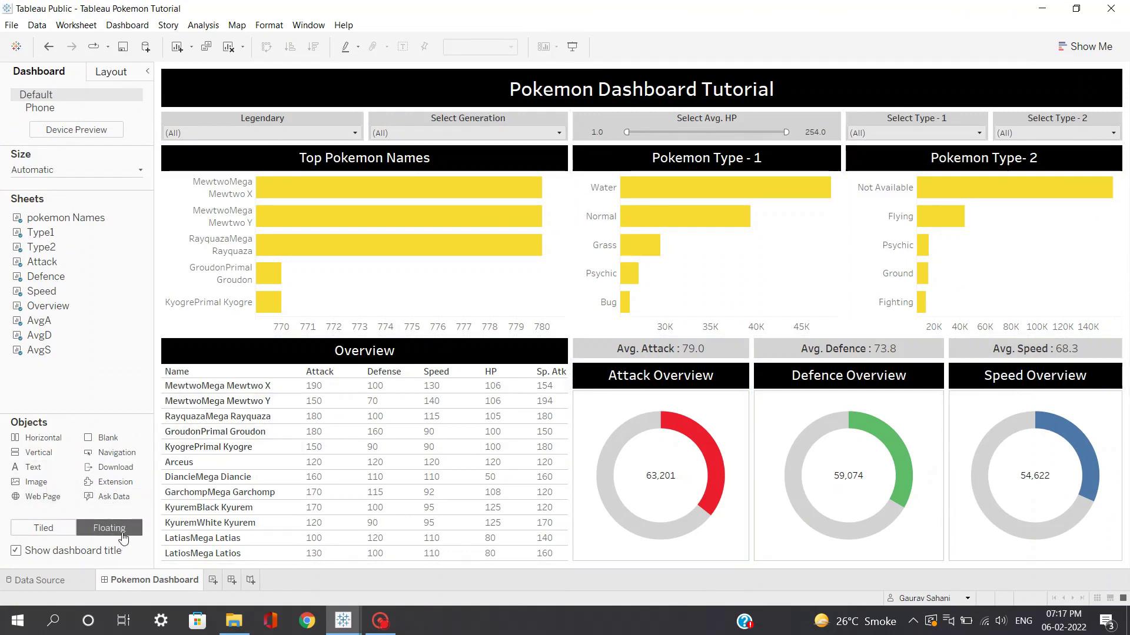
Step: Insert the image file Attack.png as a floating, fitted image object on the Pokemon Dashboard
double_click(31, 482)
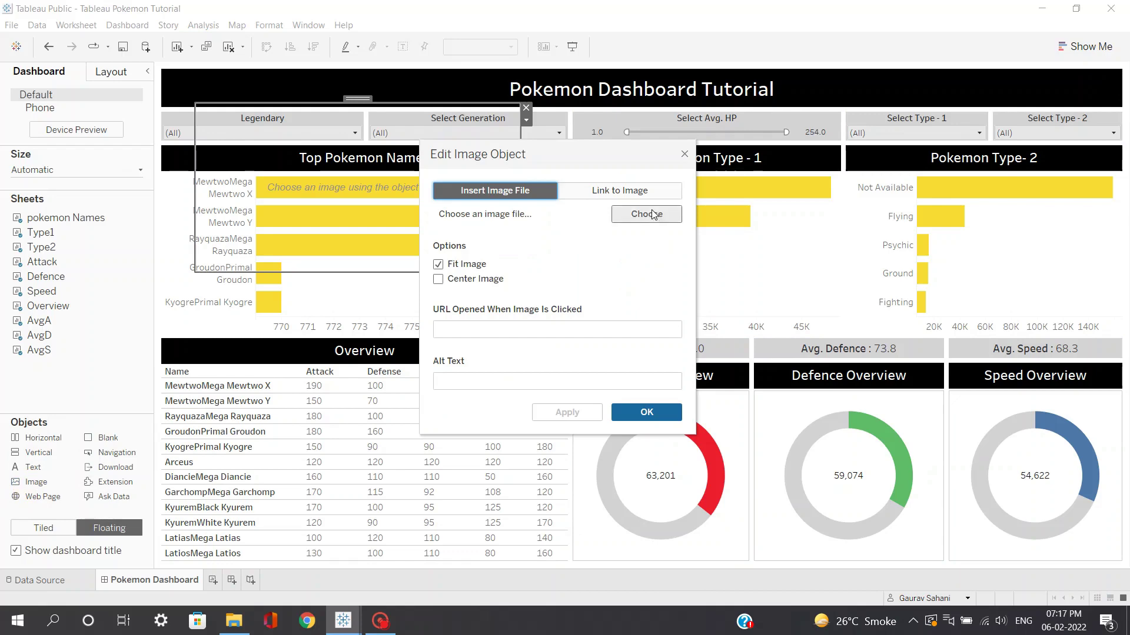
click(649, 212)
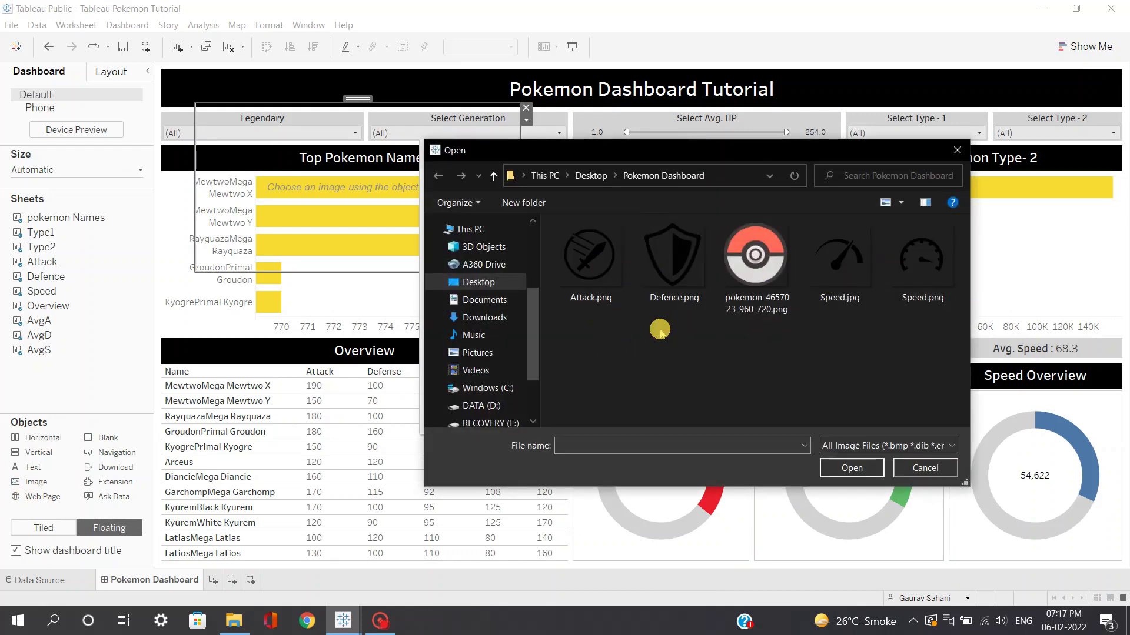
double_click(590, 254)
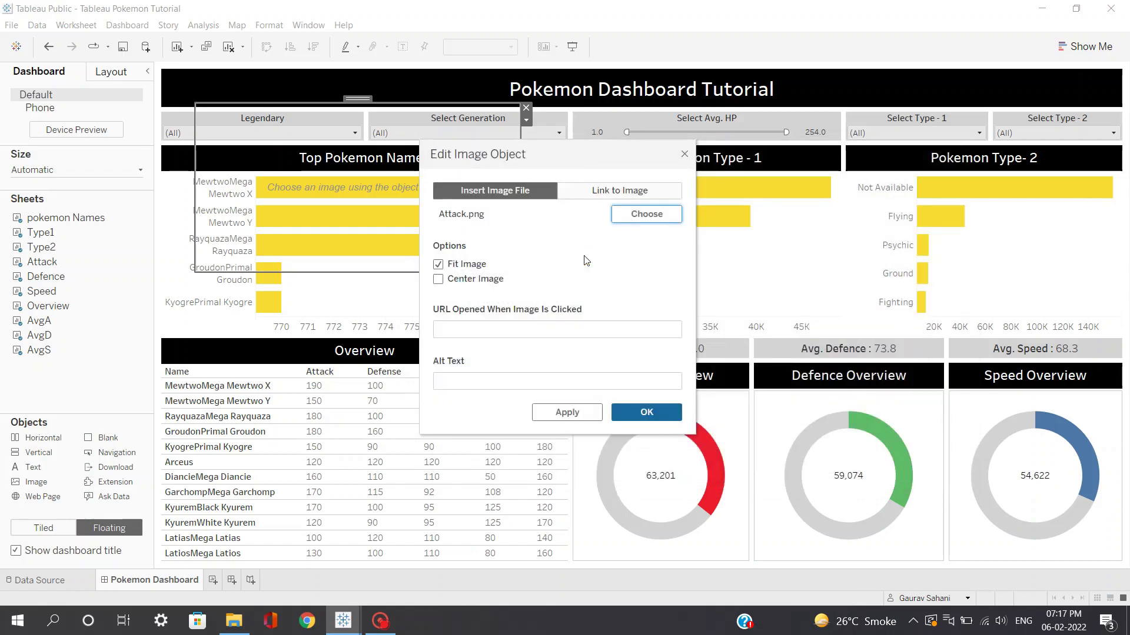
click(647, 412)
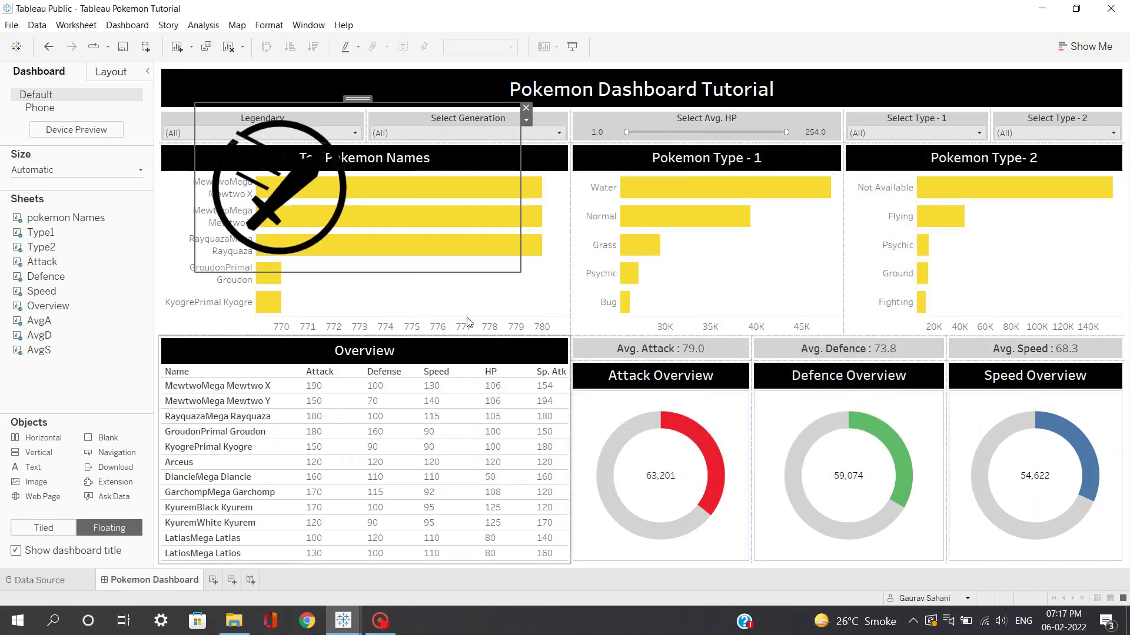
Step: Set the position of the floating Attack.png image to x 714 and y 556
click(124, 76)
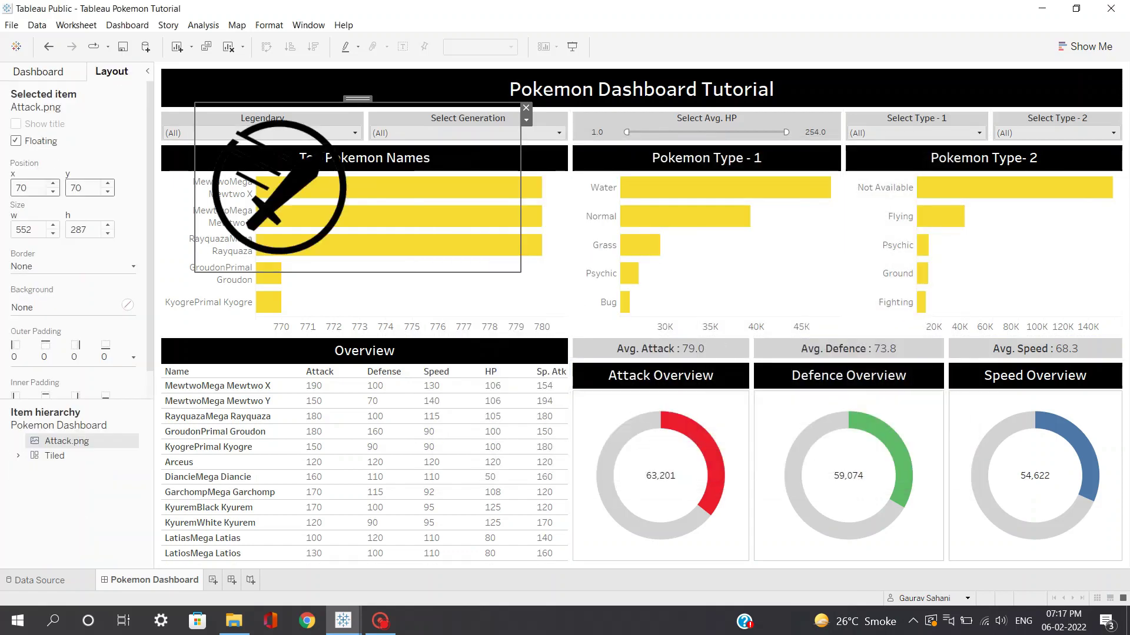
click(6, 187)
key(BackSpace)
key(BackSpace)
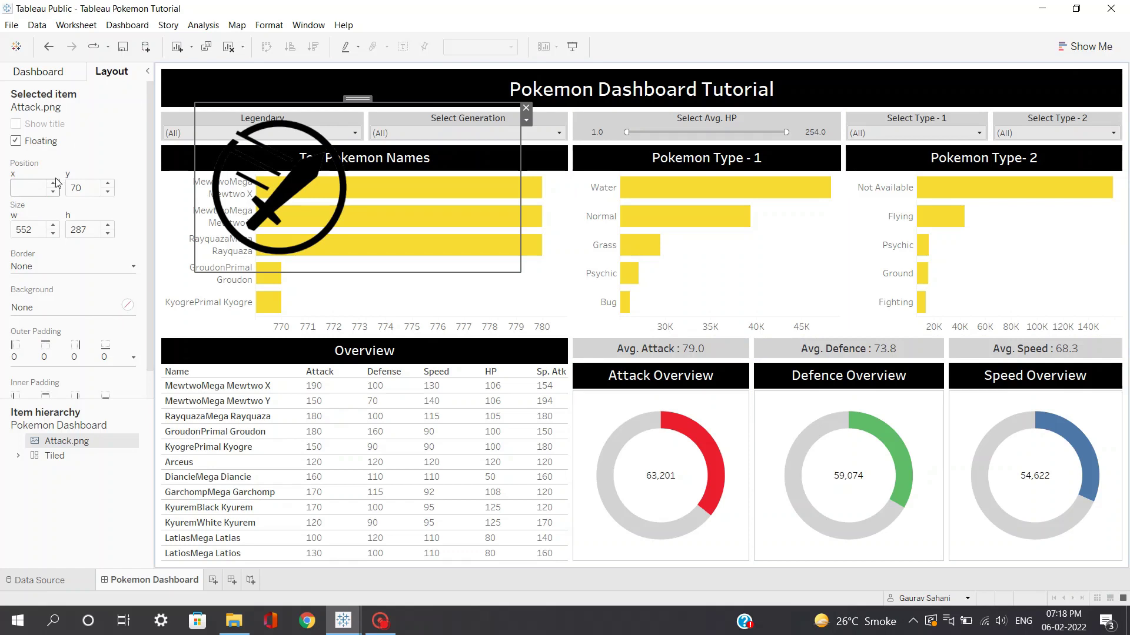
text(7)
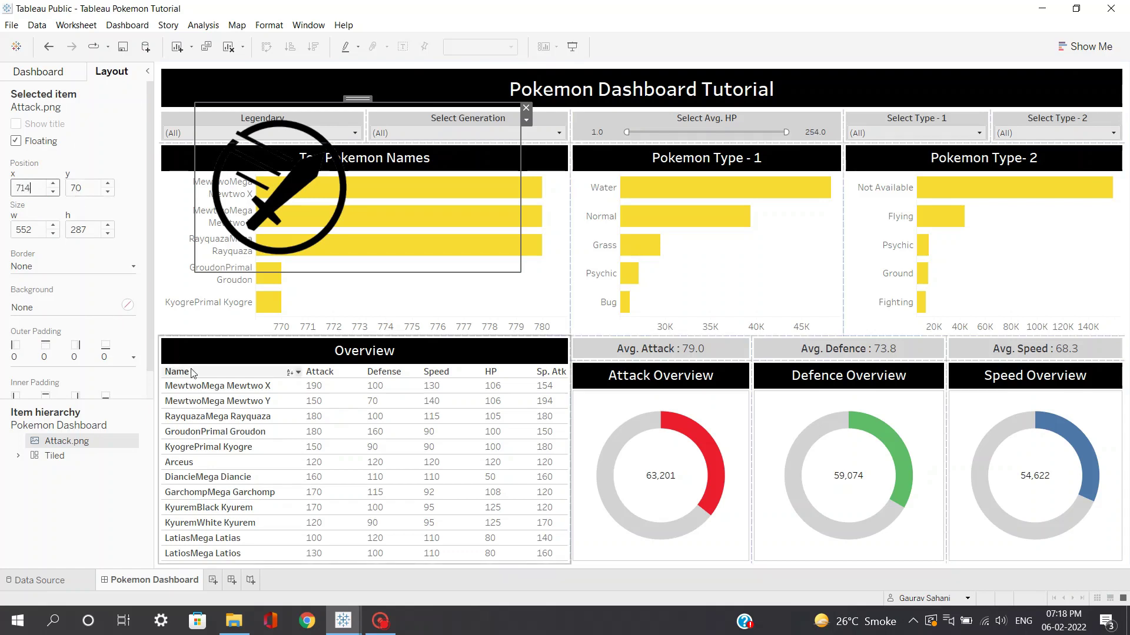
text(14)
key(Tab)
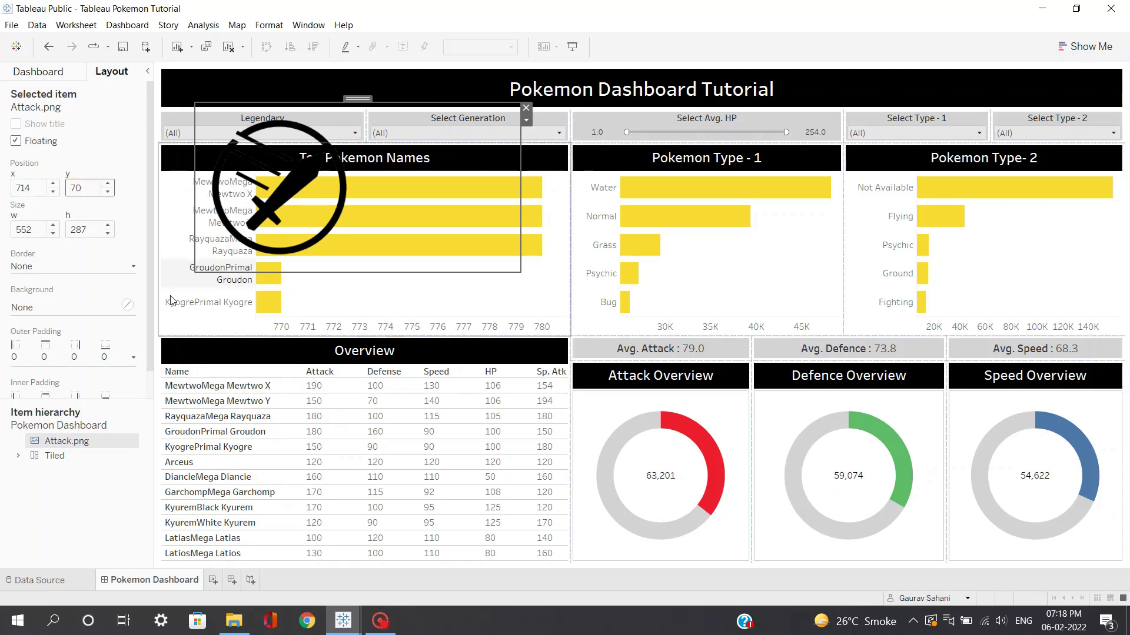
text(556)
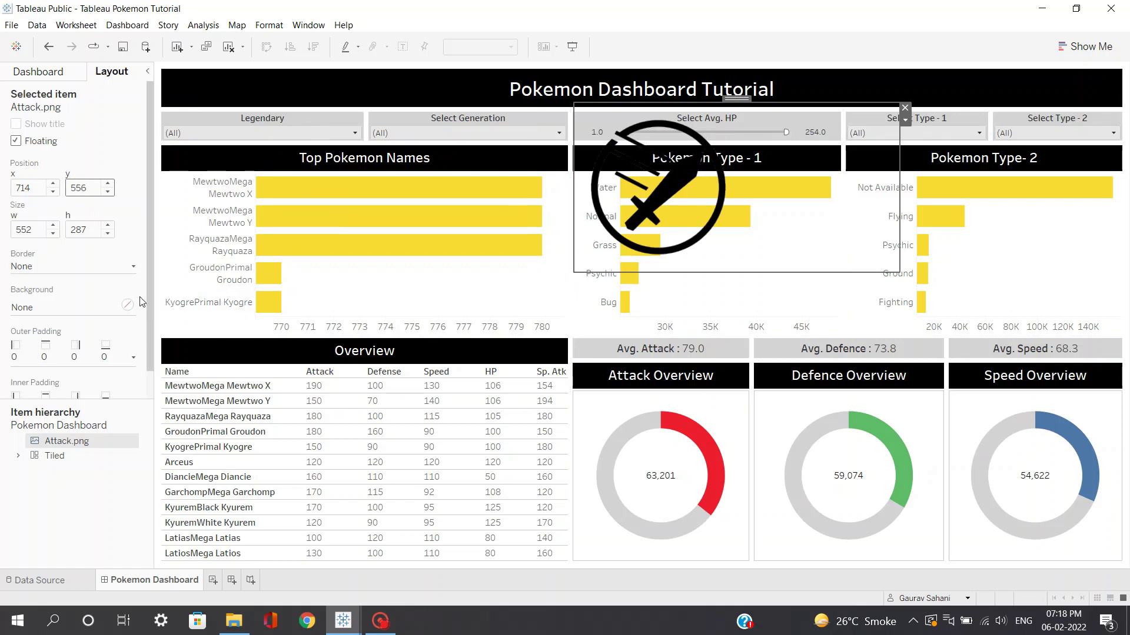
key(Tab)
Step: Resize the floating Attack.png image to a width of 57 and a height of 50
key(BackSpace)
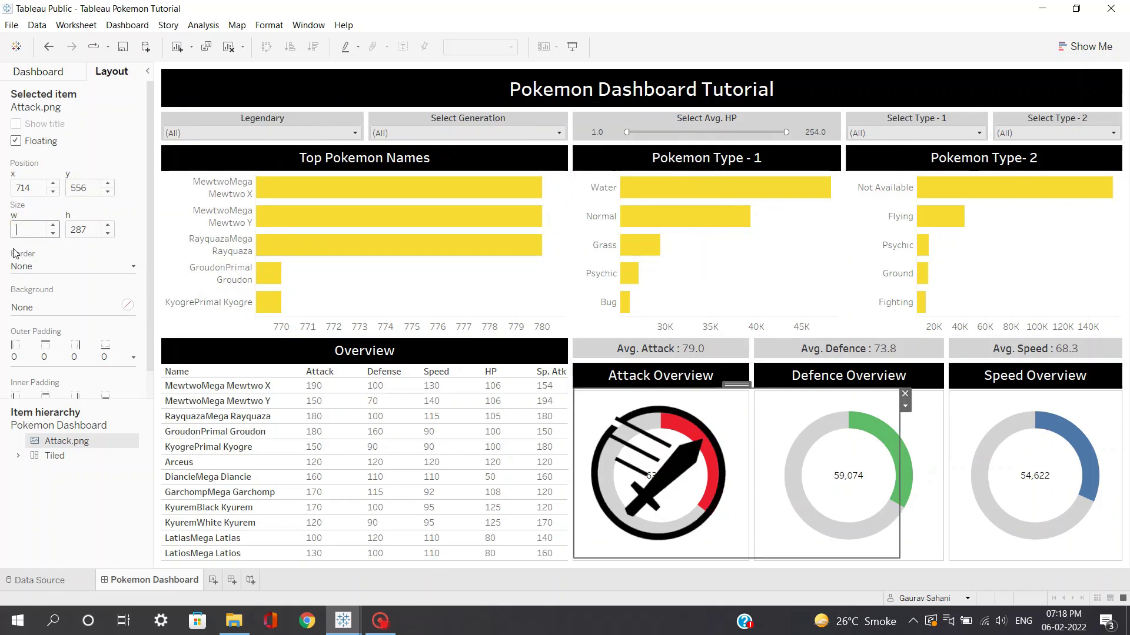
text(57)
key(Tab)
text(50)
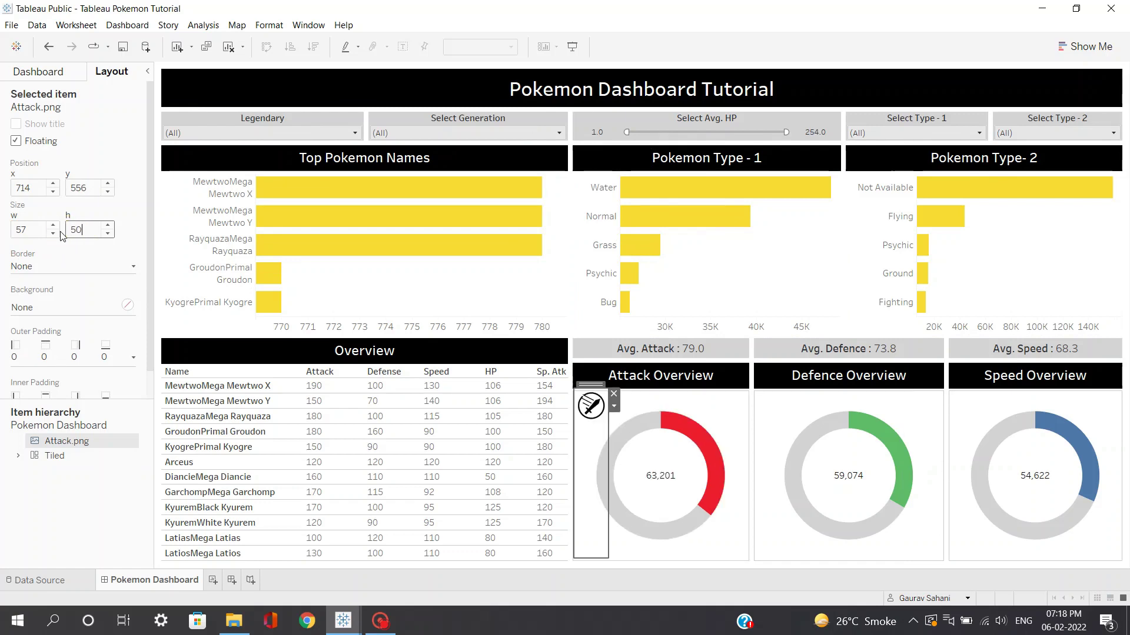
key(Return)
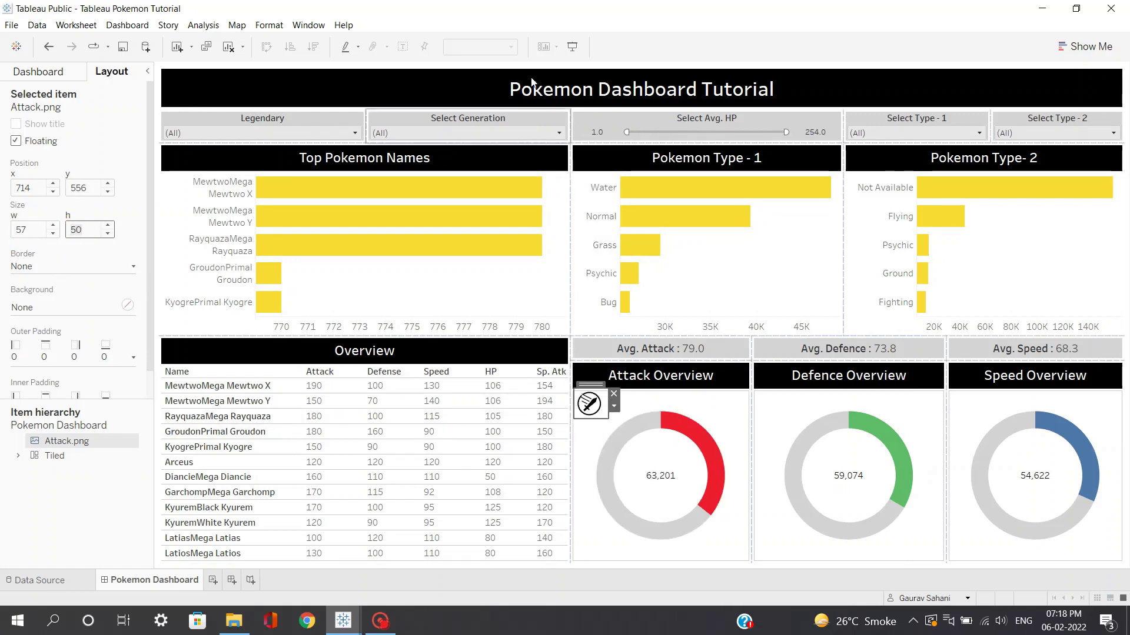
Step: Check the dashboard with its added icon images in presentation mode and return to the editing view
click(571, 47)
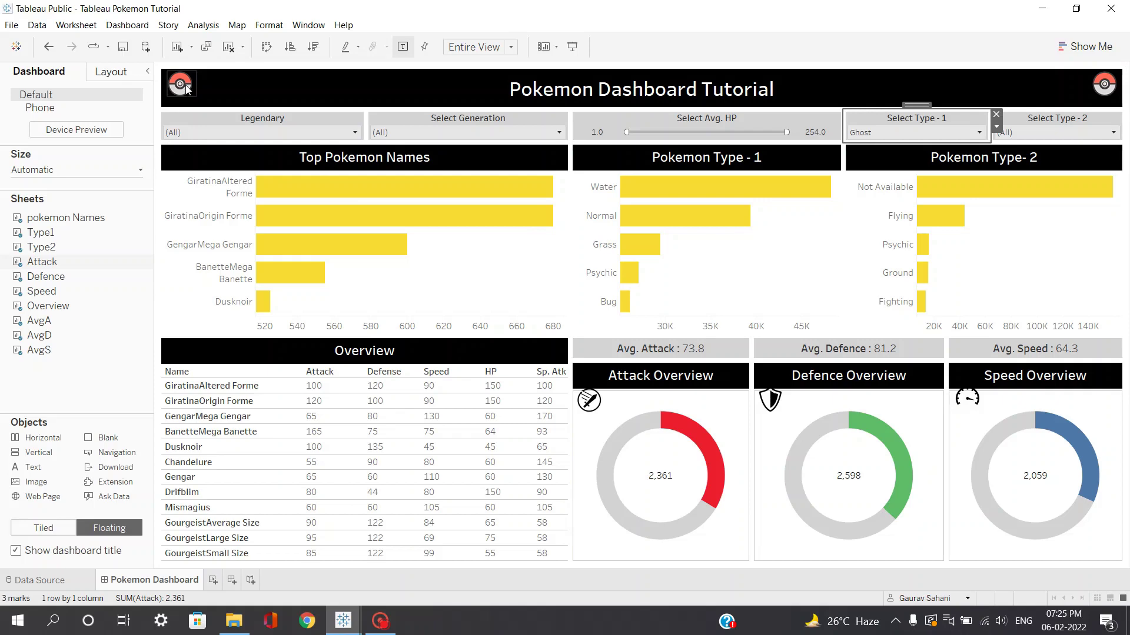
click(574, 48)
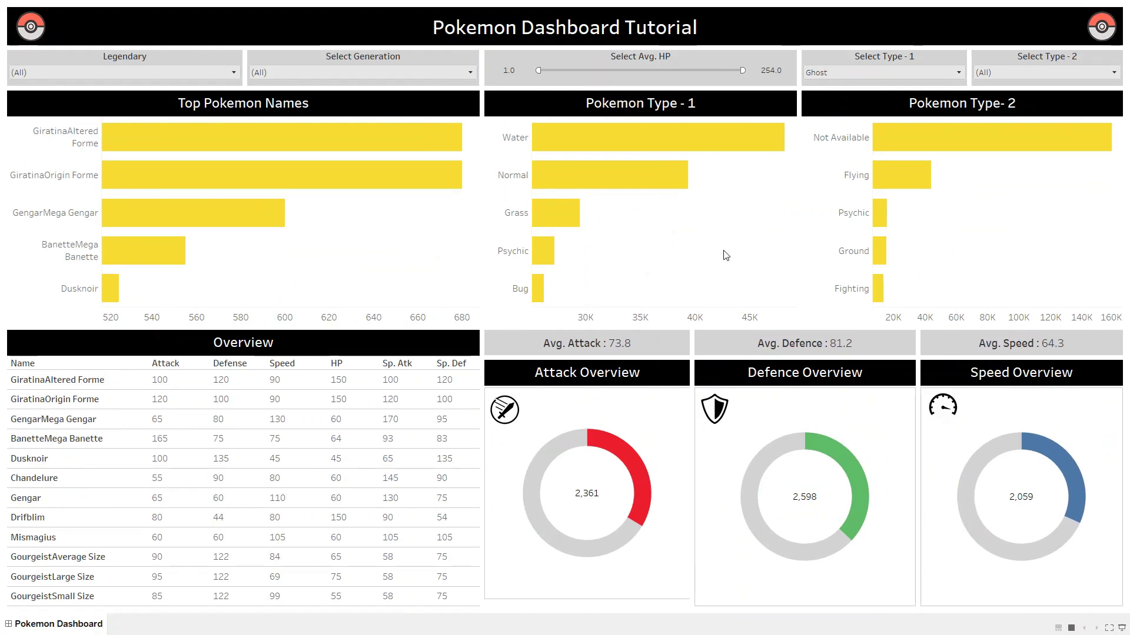
key(Escape)
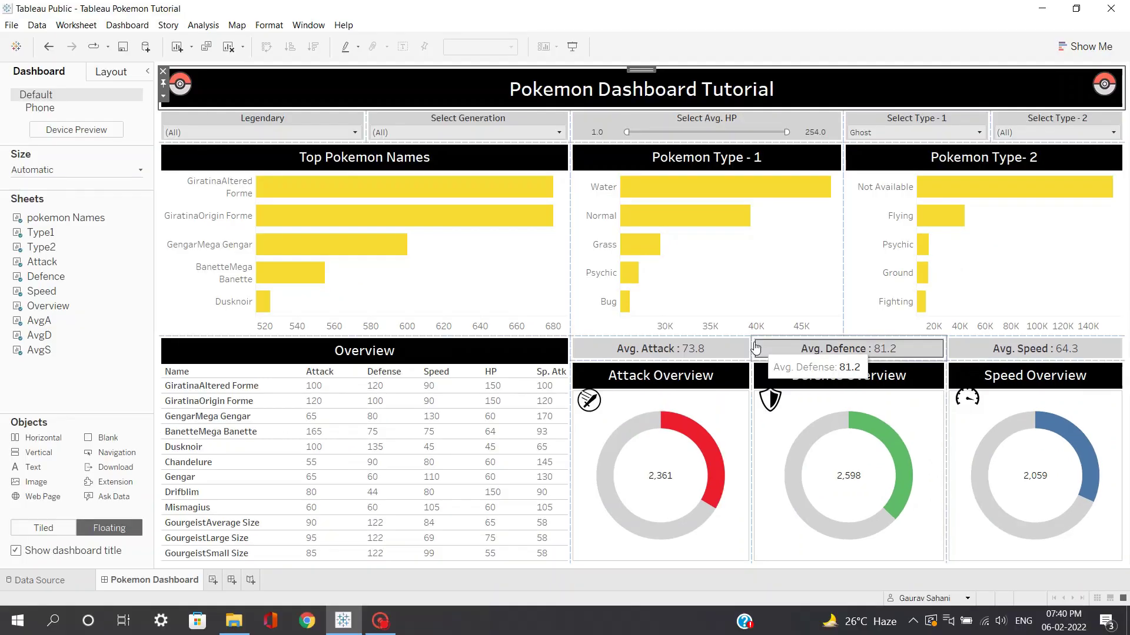